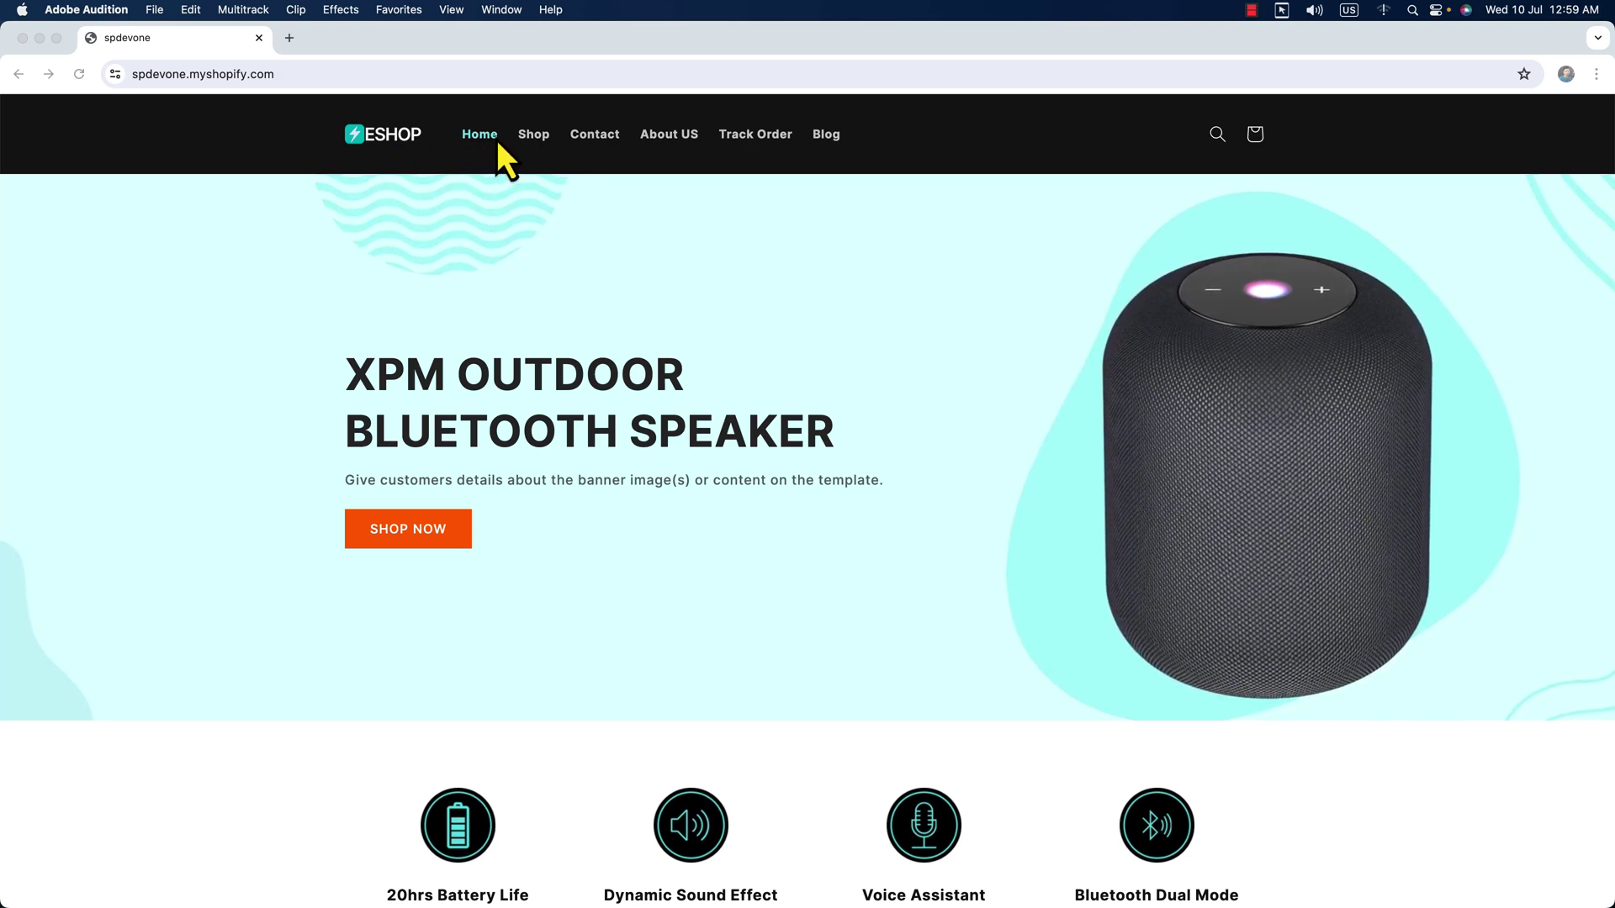
Step: Examine the ESHOP demo store's home page from the header and speaker banner down to the newsletter signup and footer
{"action": "left_click", "coordinate": [584, 141]}
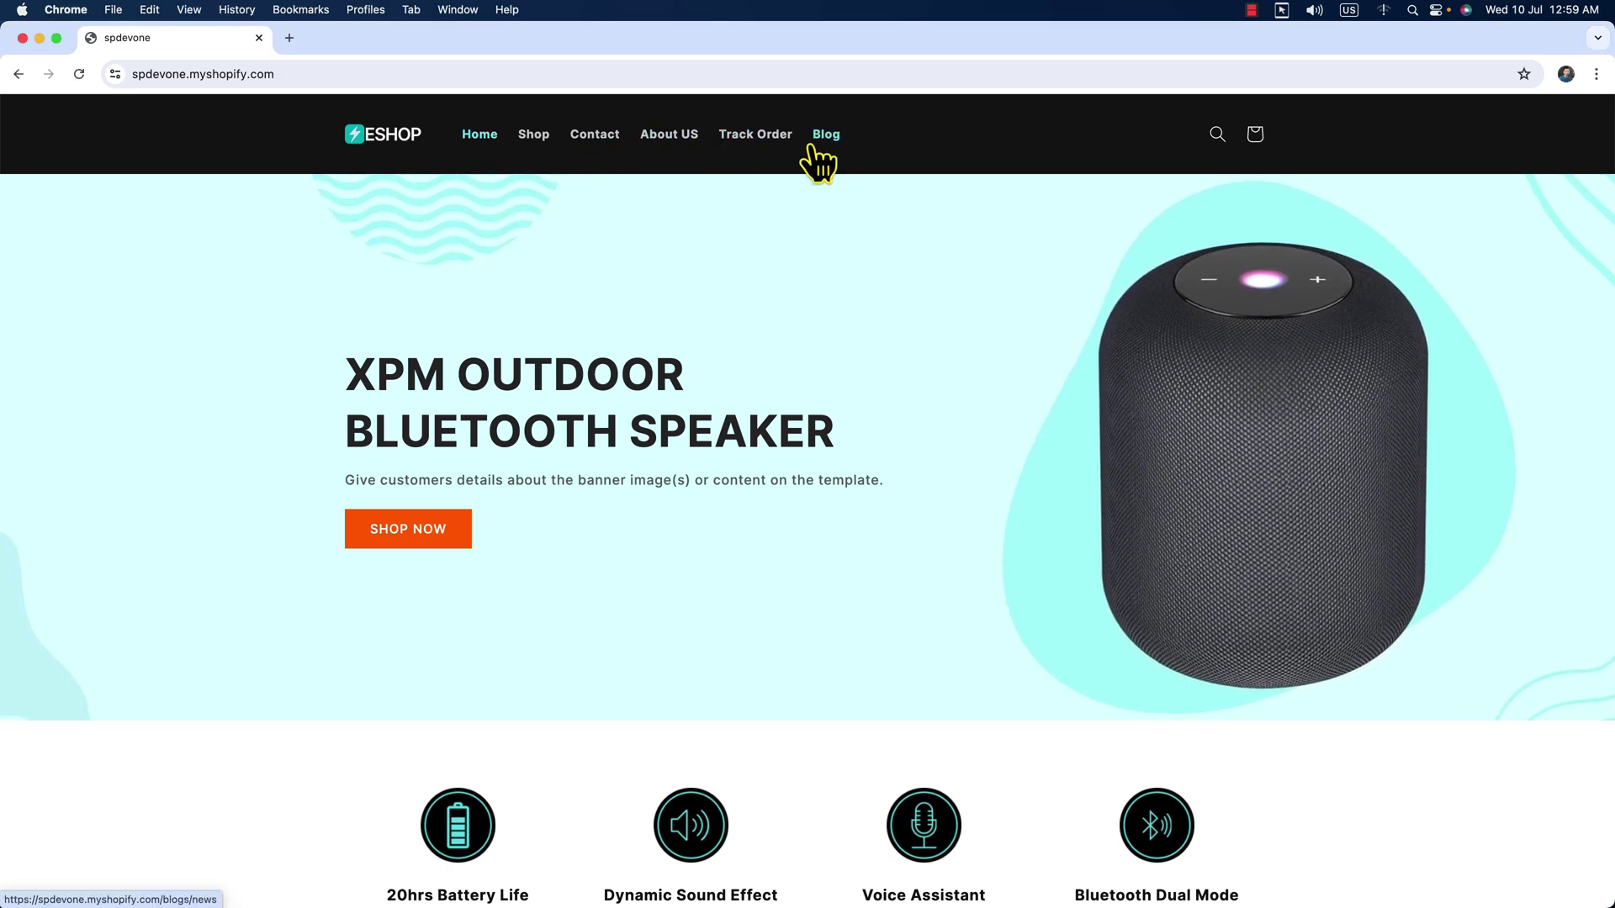
{"action": "left_click", "coordinate": [1217, 135]}
{"action": "left_click", "coordinate": [1124, 136]}
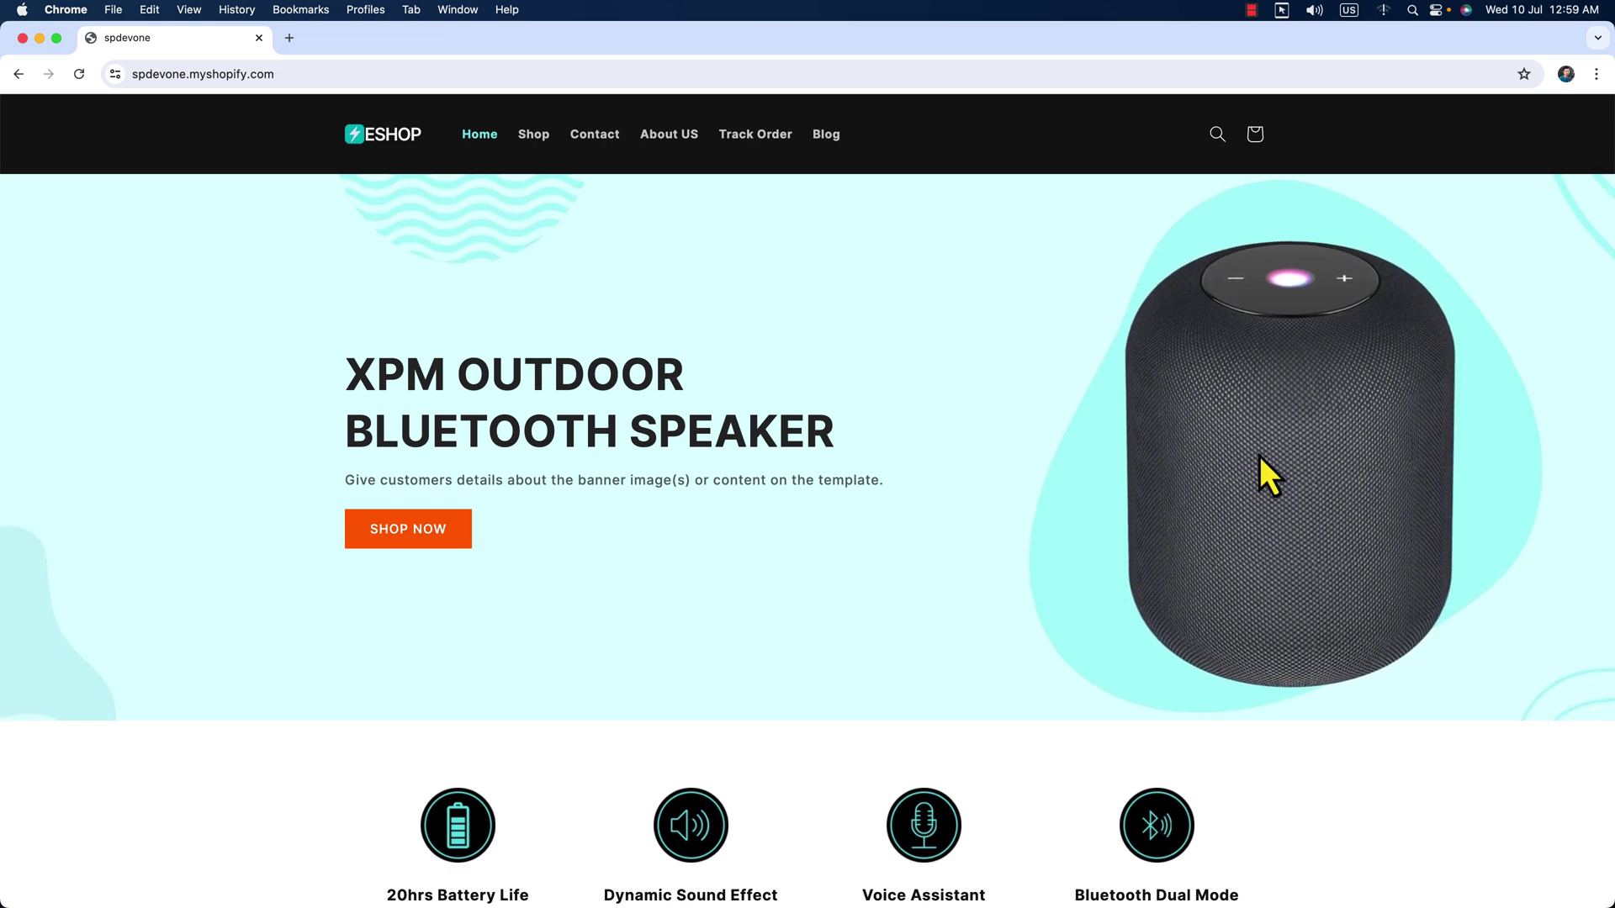
{"action": "scroll", "coordinate": [617, 513], "scroll_direction": "down", "scroll_amount": 4}
{"action": "scroll", "coordinate": [617, 513], "scroll_direction": "down", "scroll_amount": 1}
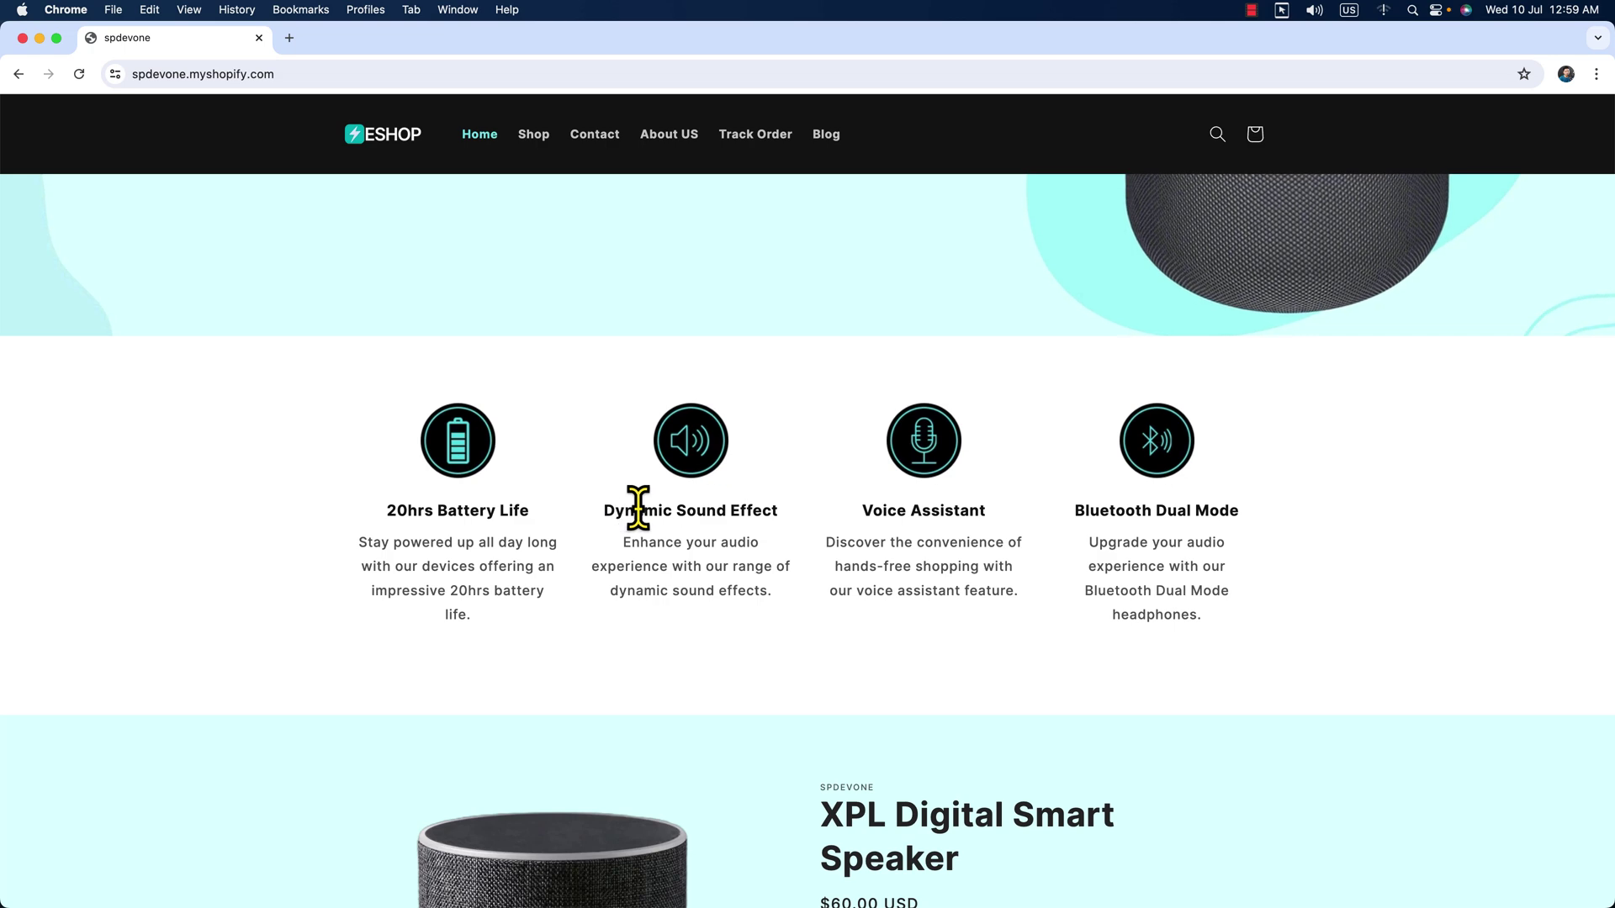
{"action": "scroll", "coordinate": [981, 505], "scroll_direction": "down", "scroll_amount": 6}
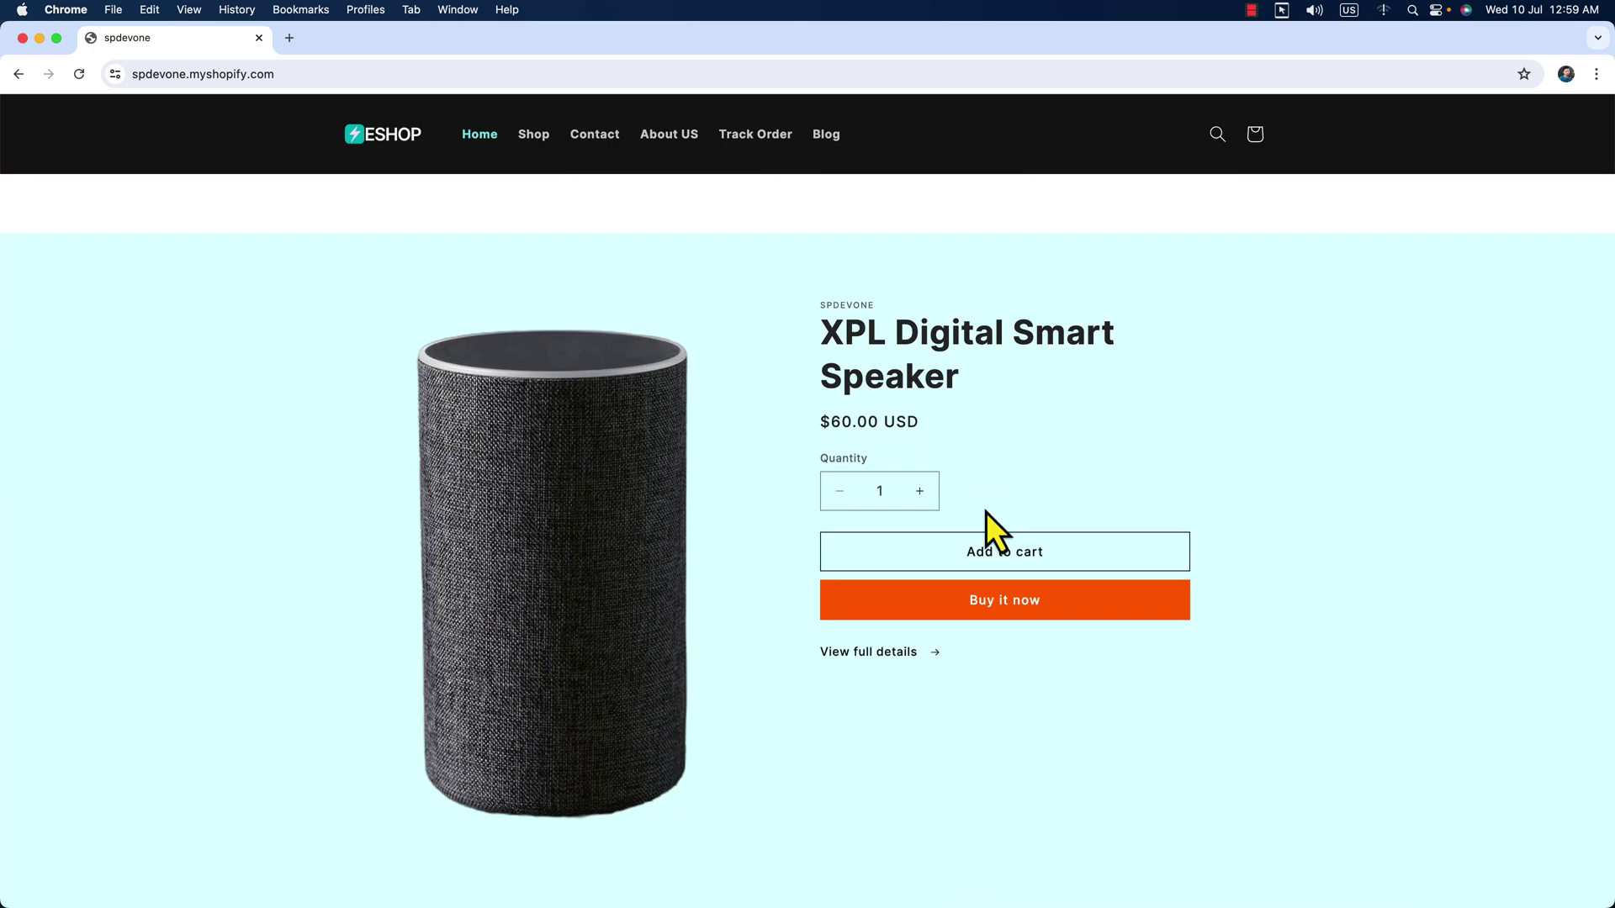
{"action": "scroll", "coordinate": [986, 512], "scroll_direction": "down", "scroll_amount": 9}
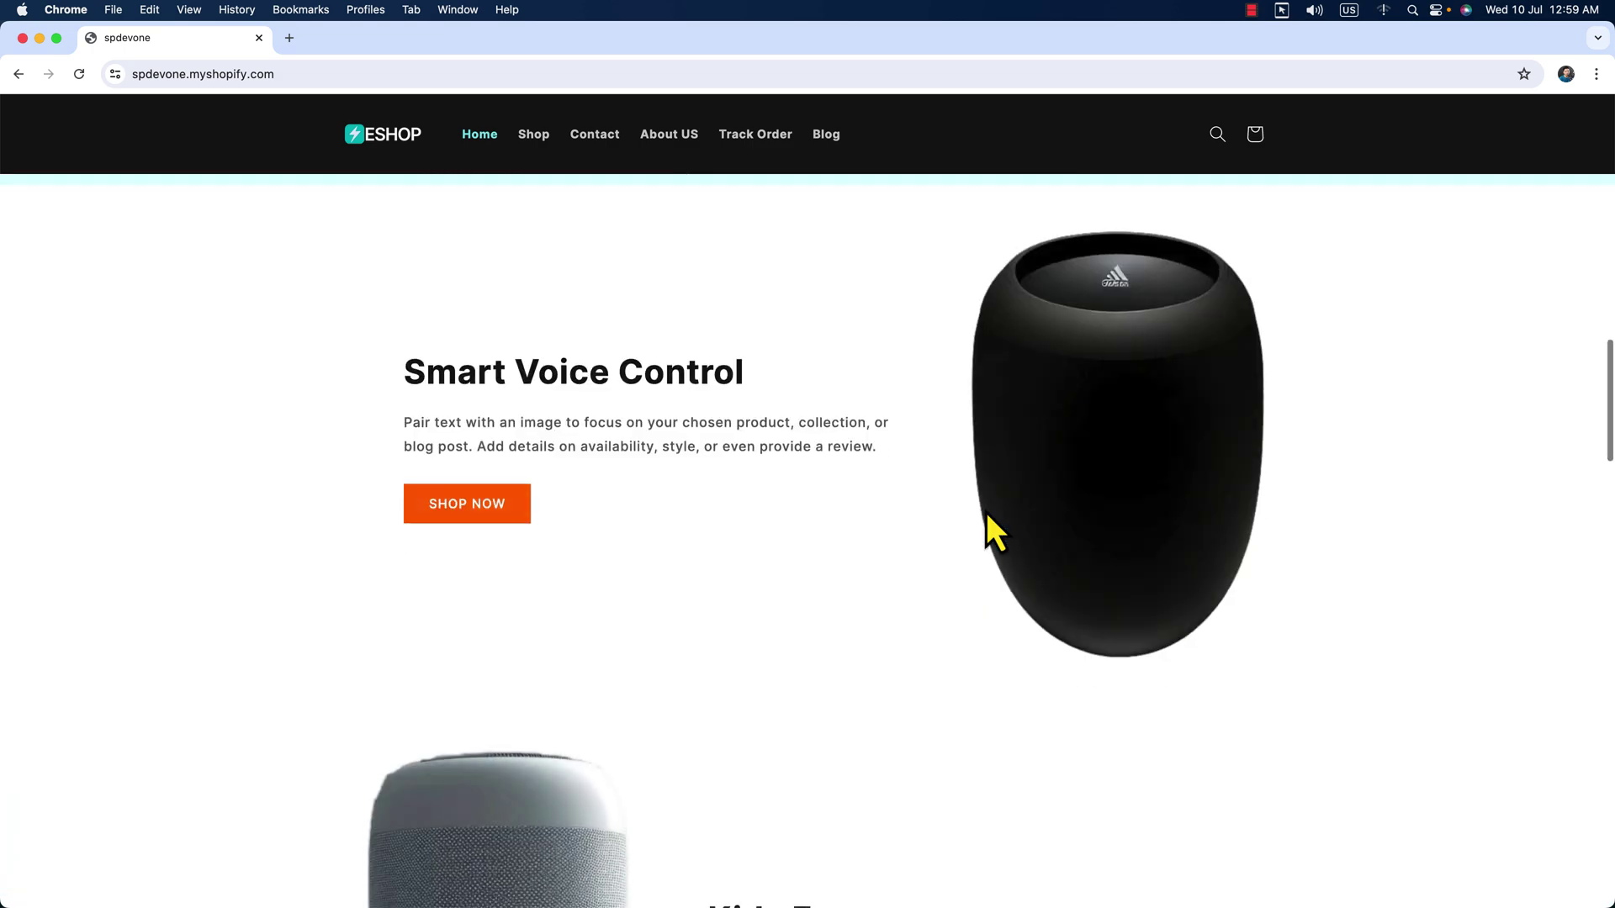
{"action": "scroll", "coordinate": [986, 512], "scroll_direction": "down", "scroll_amount": 1}
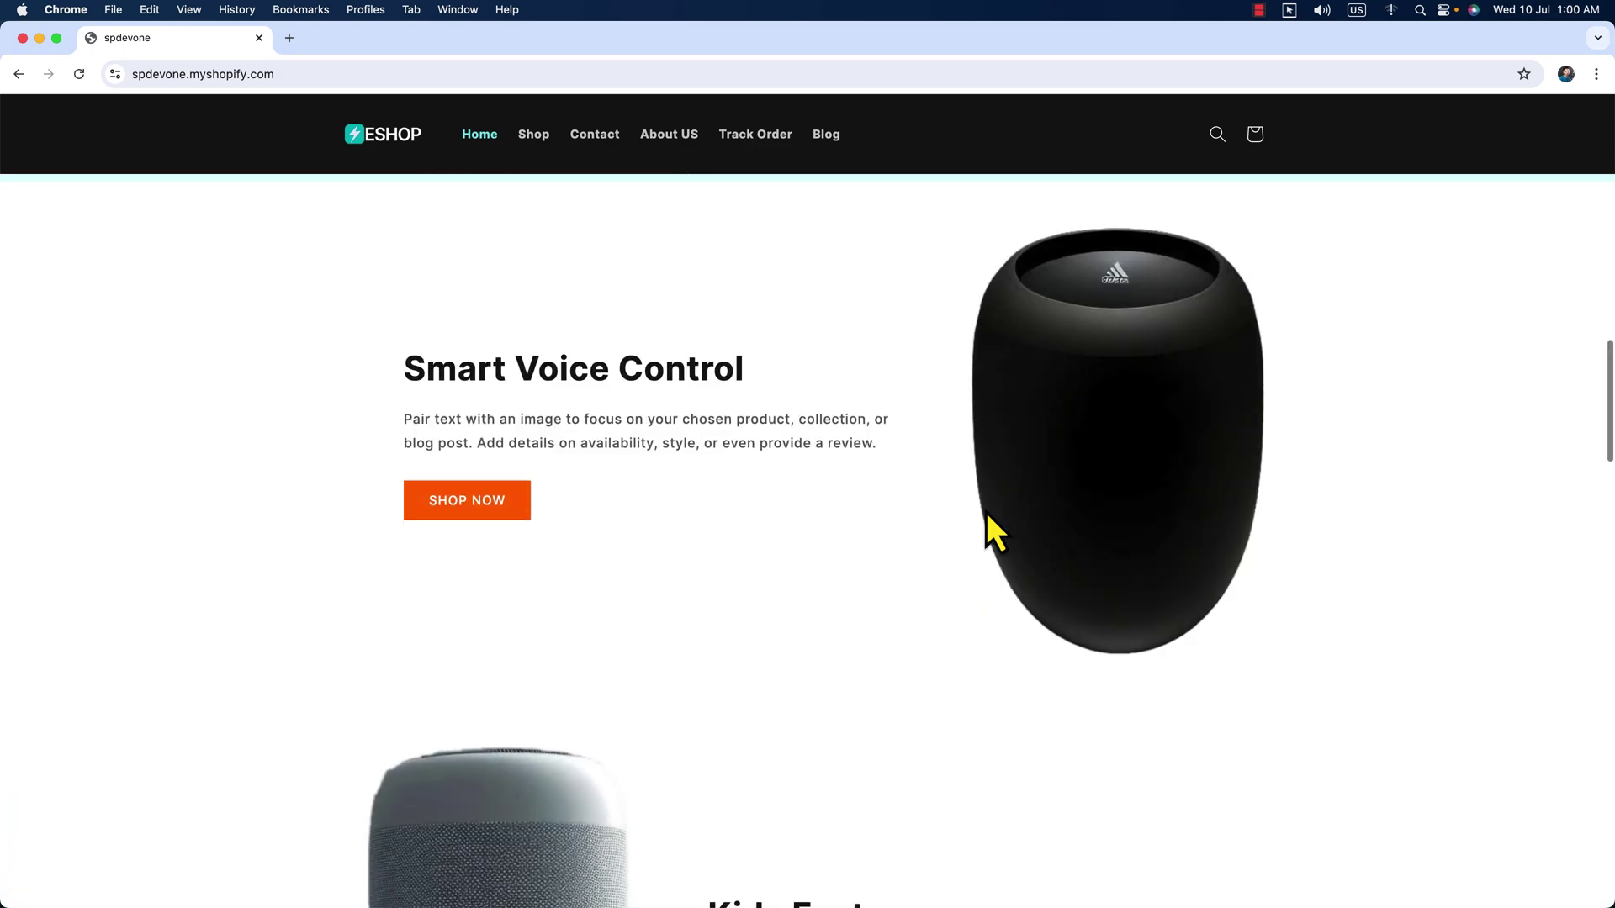
{"action": "scroll", "coordinate": [985, 514], "scroll_direction": "down", "scroll_amount": 14}
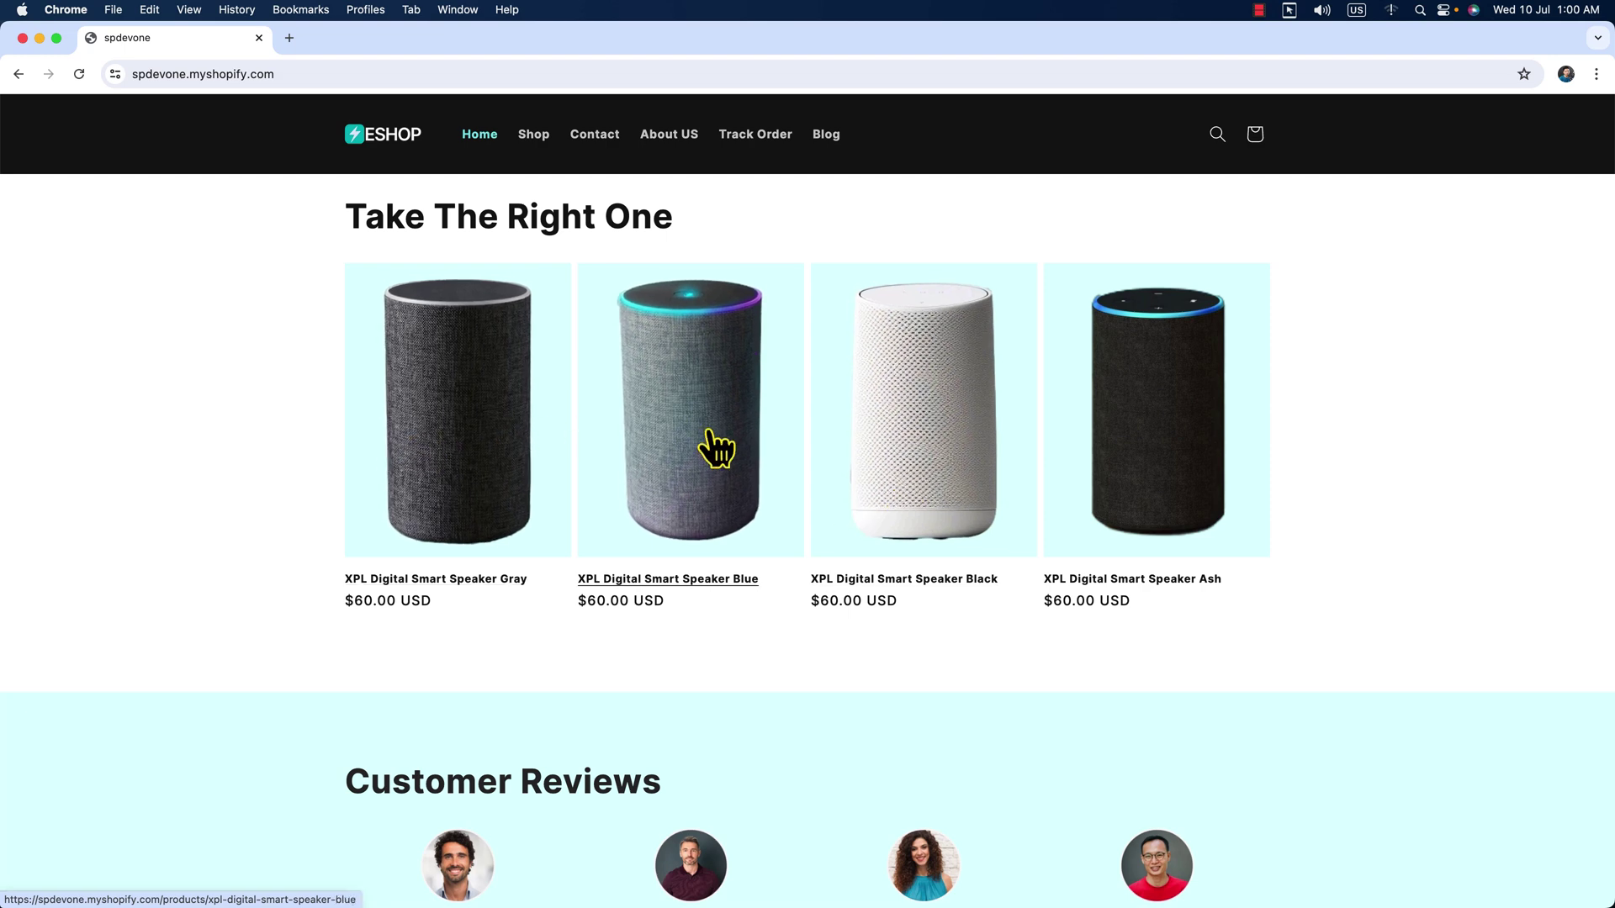
{"action": "scroll", "coordinate": [325, 476], "scroll_direction": "down", "scroll_amount": 5}
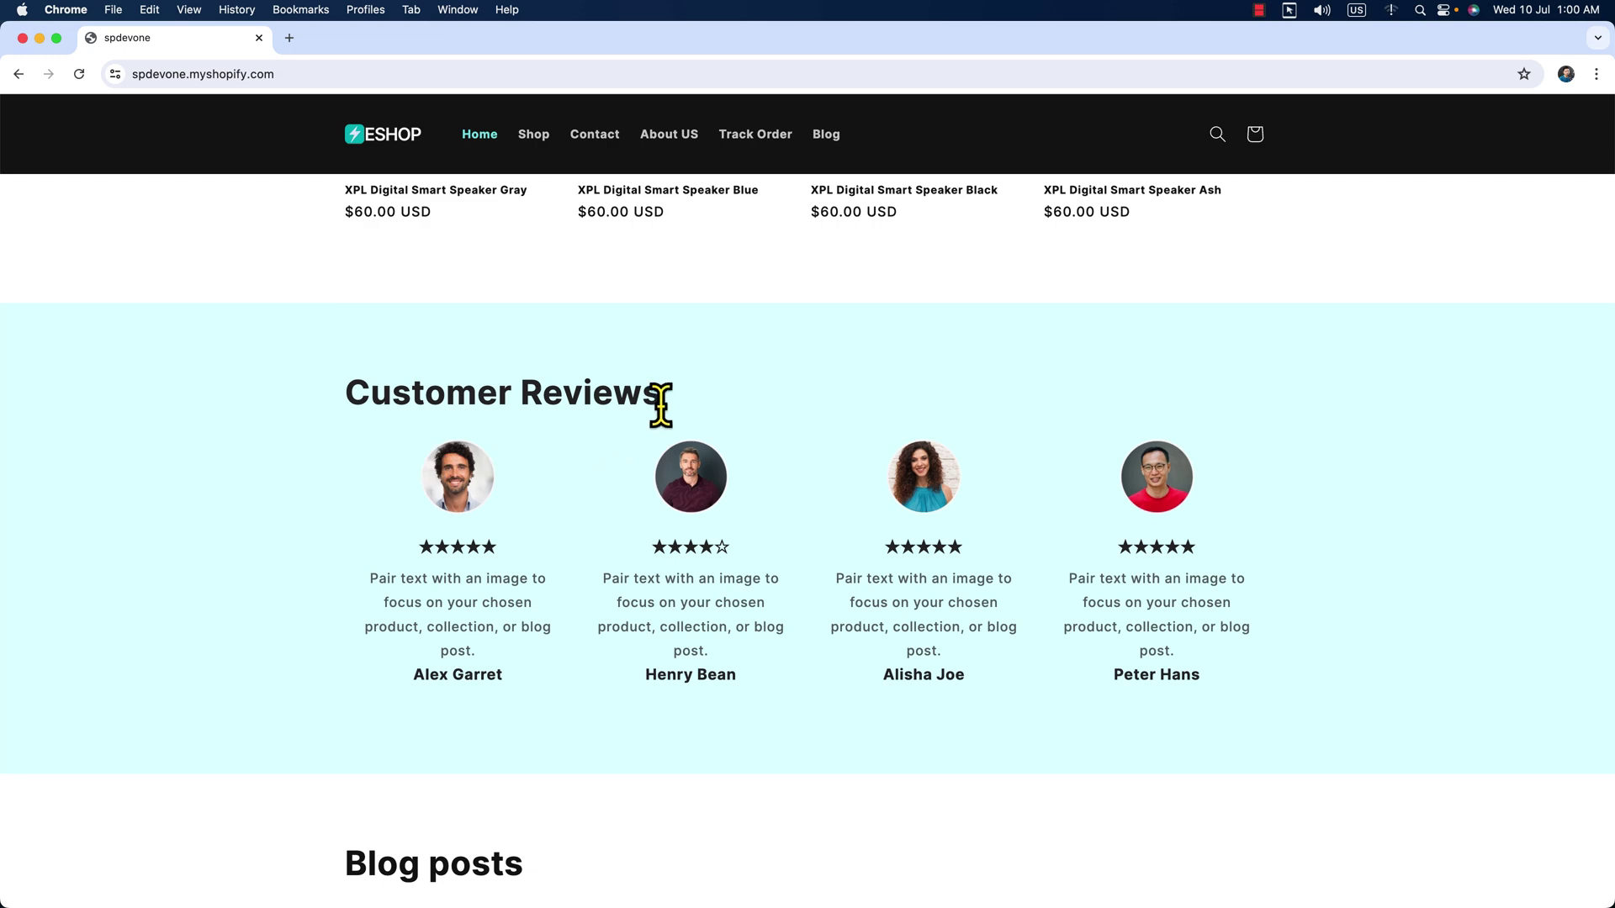
{"action": "scroll", "coordinate": [662, 407], "scroll_direction": "down", "scroll_amount": 6}
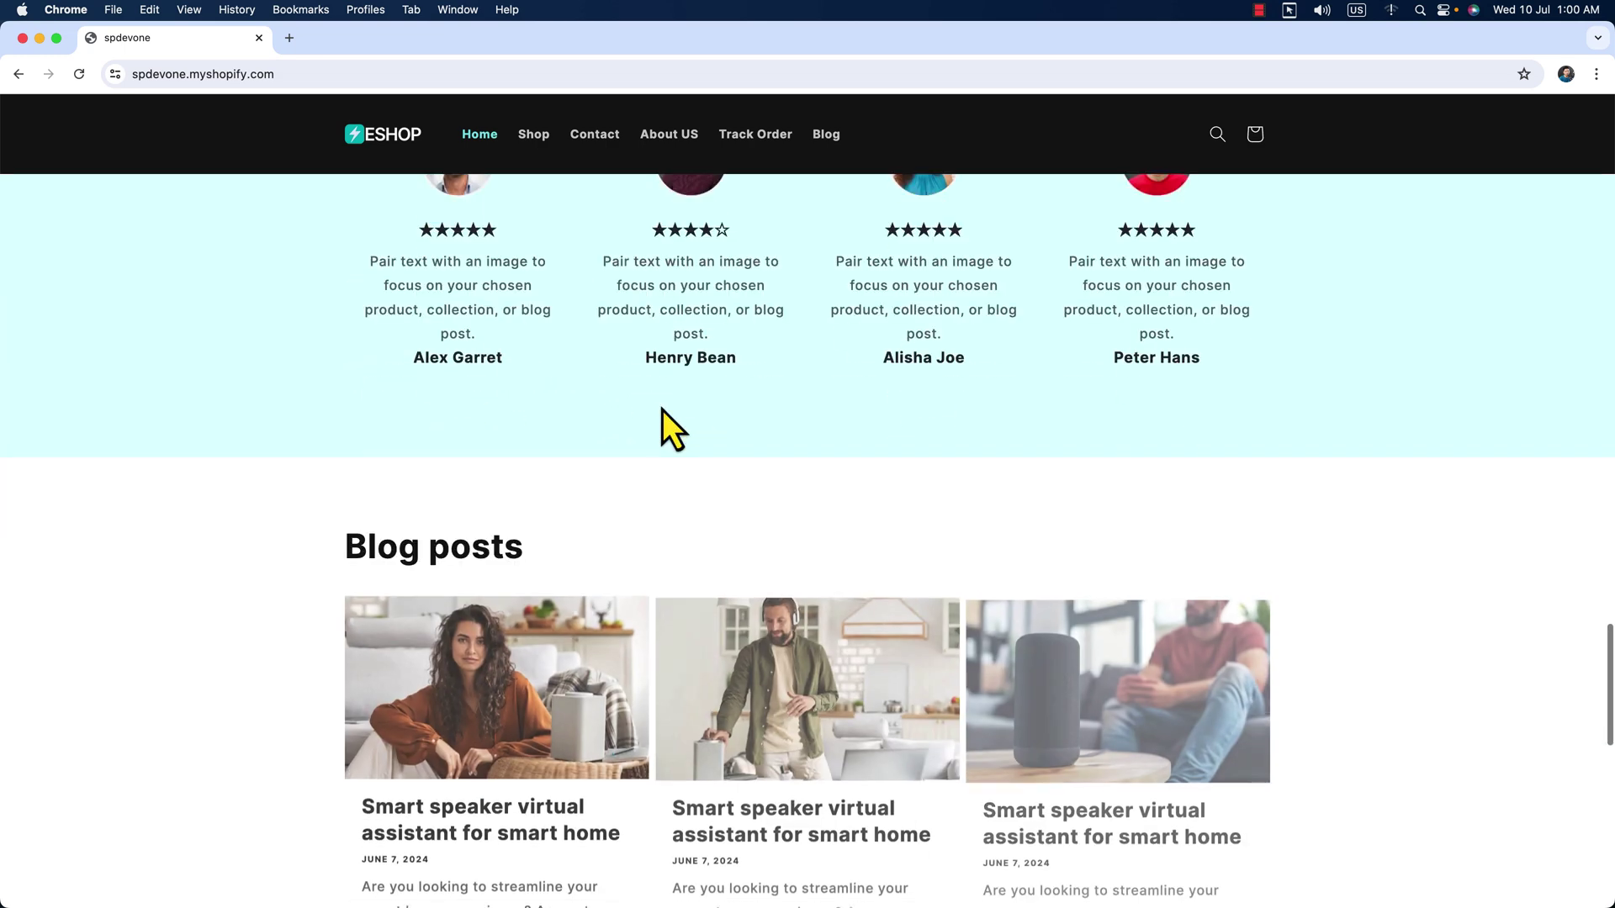
{"action": "scroll", "coordinate": [663, 410], "scroll_direction": "down", "scroll_amount": 7}
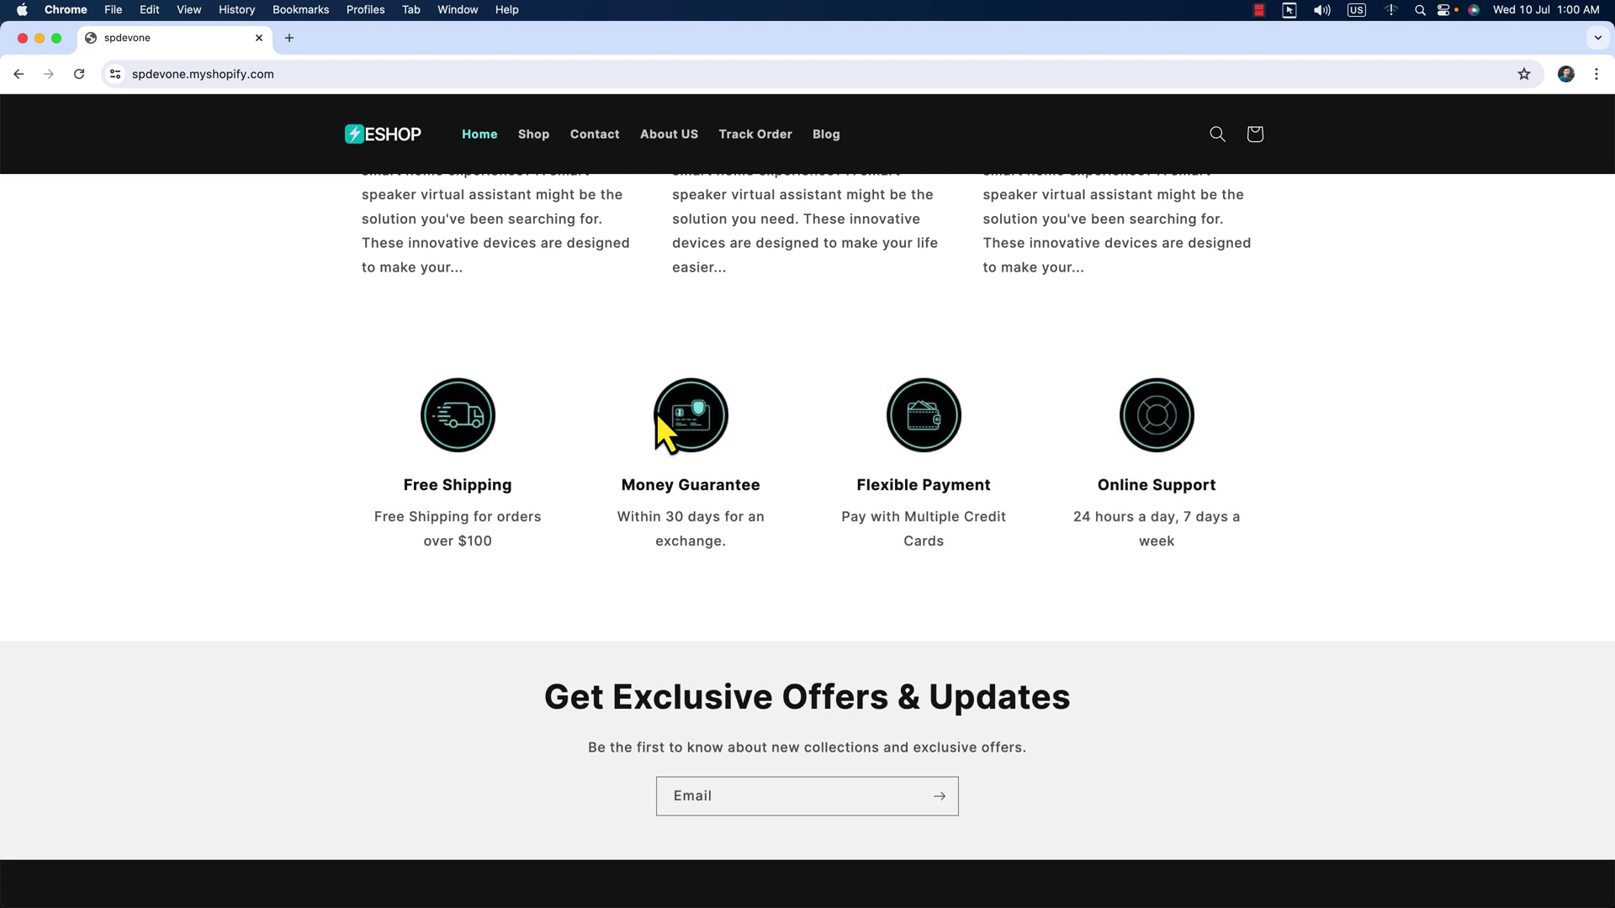
{"action": "scroll", "coordinate": [1062, 441], "scroll_direction": "down", "scroll_amount": 4}
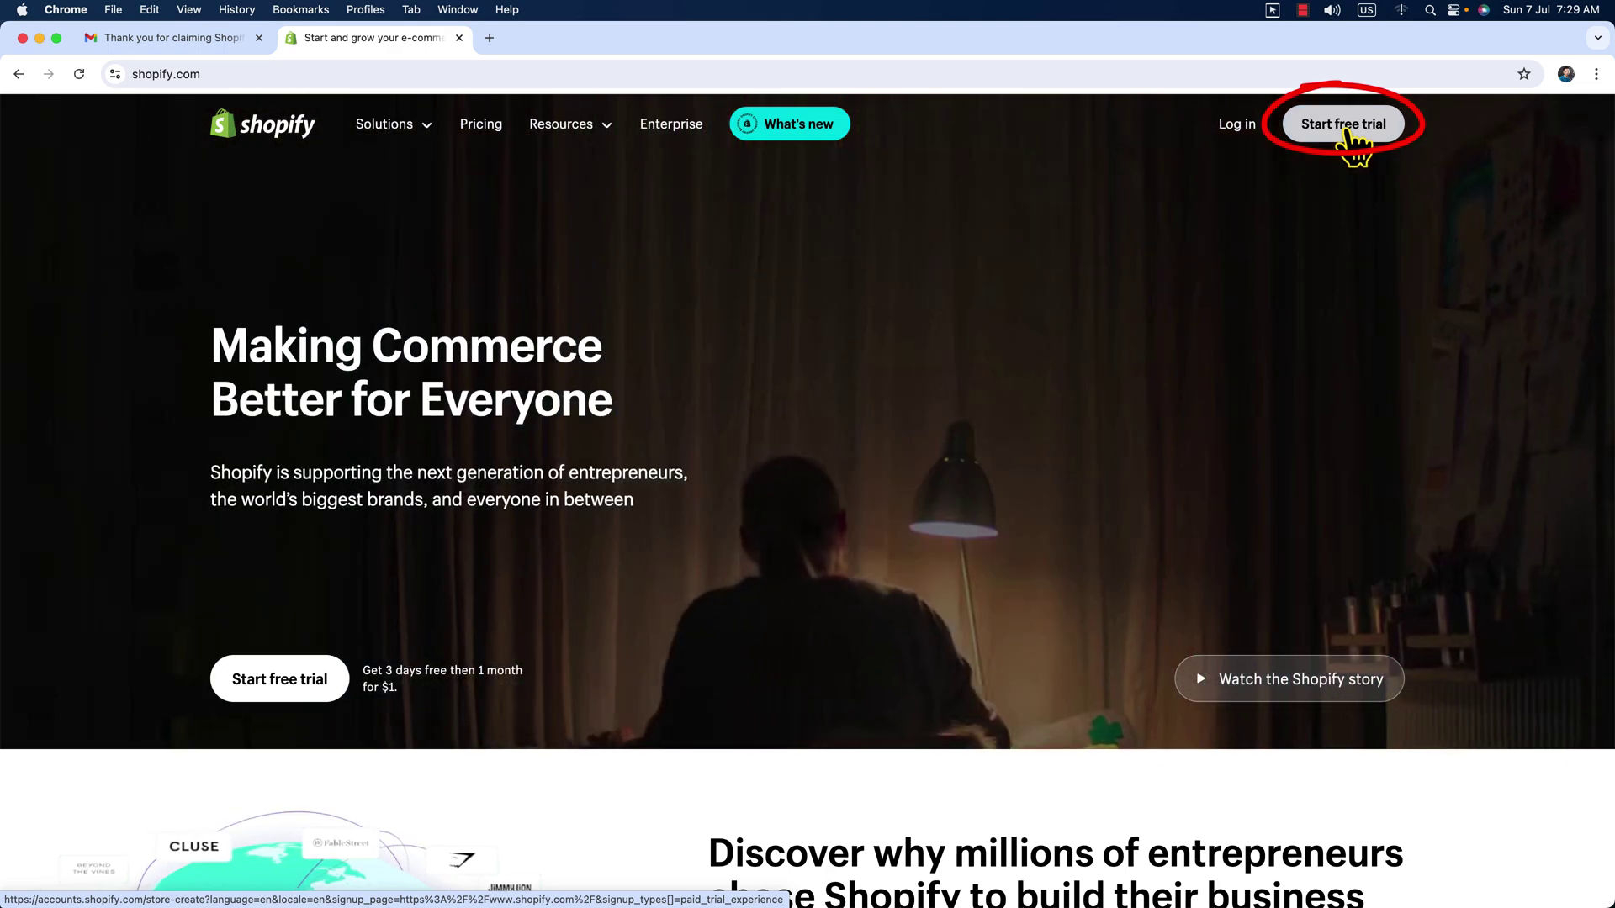
Step: Start a Shopify free trial and describe the business as "I'm just starting"
{"action": "left_click", "coordinate": [1346, 126]}
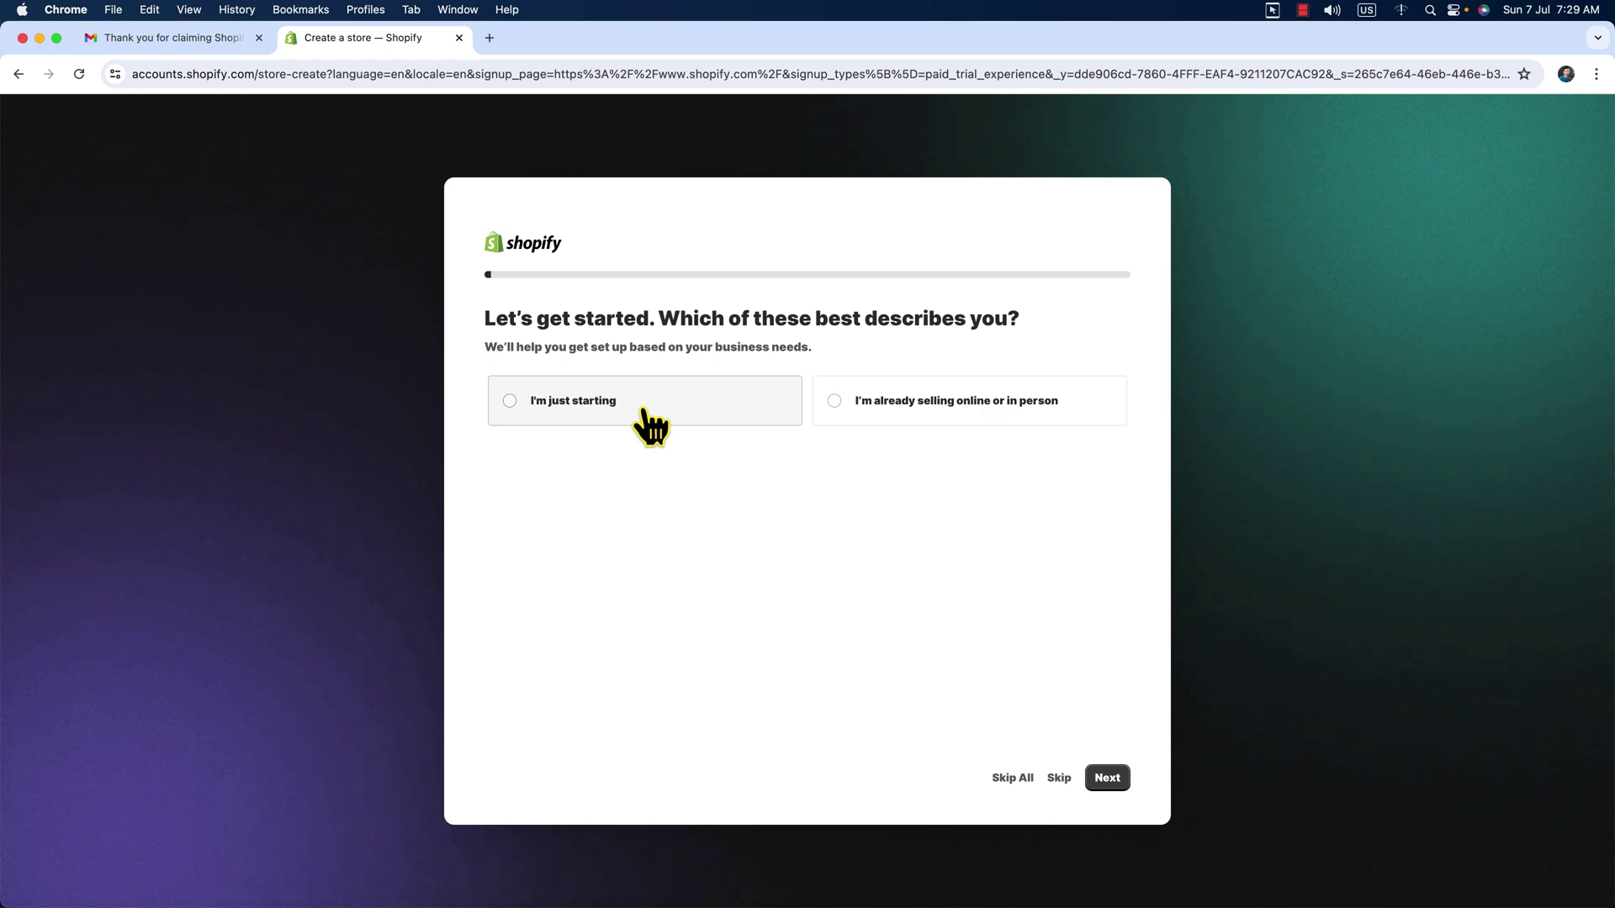
{"action": "left_click", "coordinate": [645, 412]}
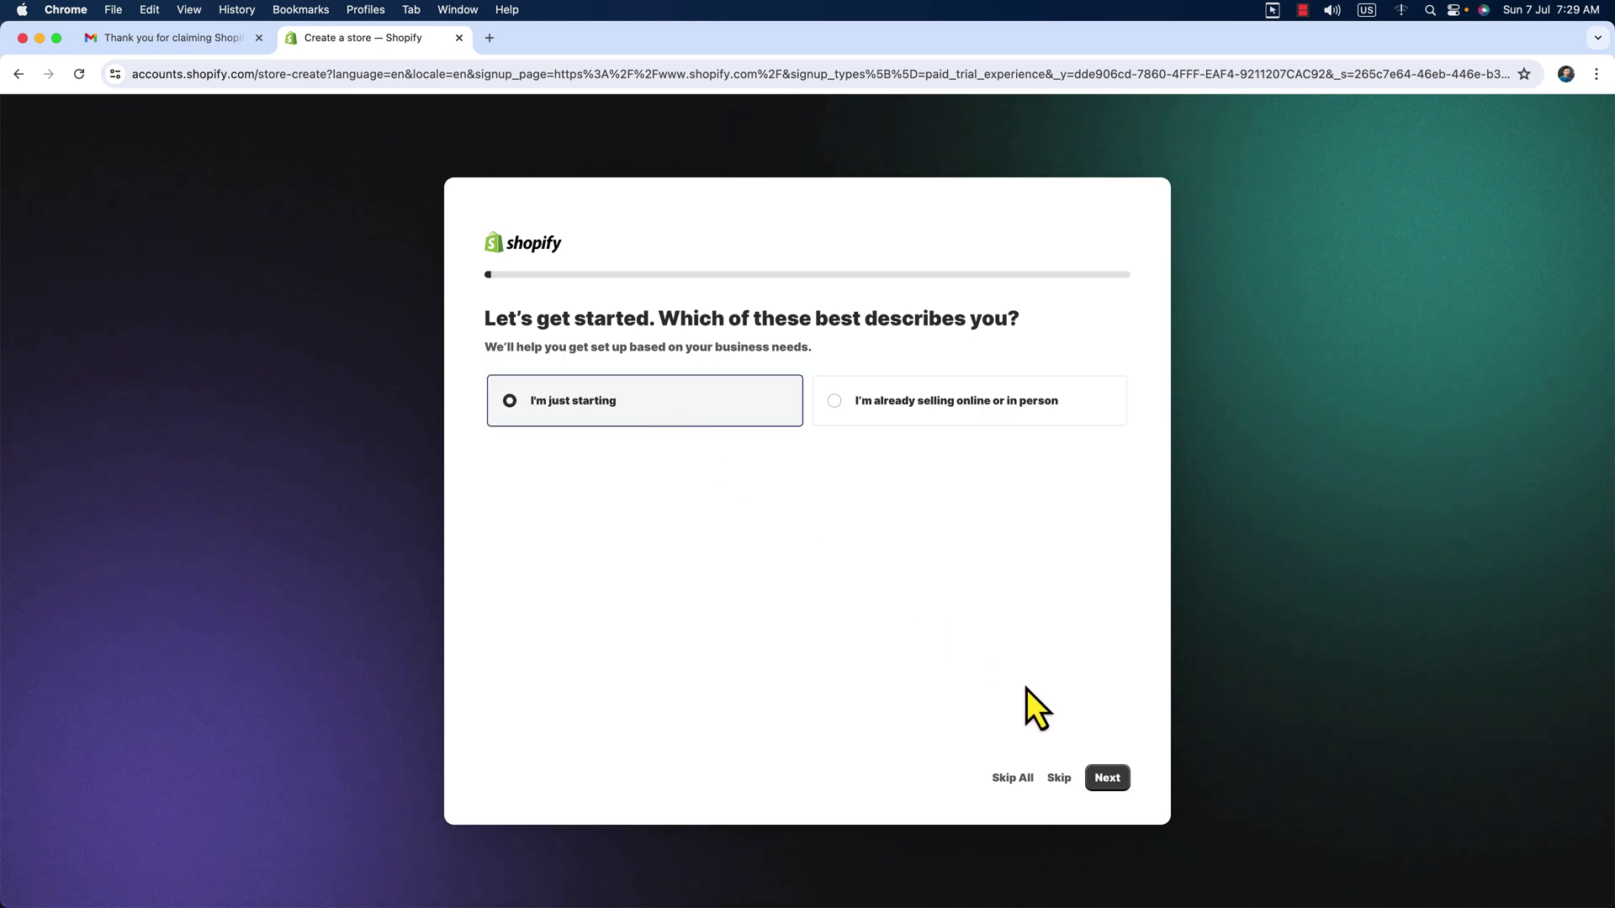
{"action": "left_click", "coordinate": [1106, 779]}
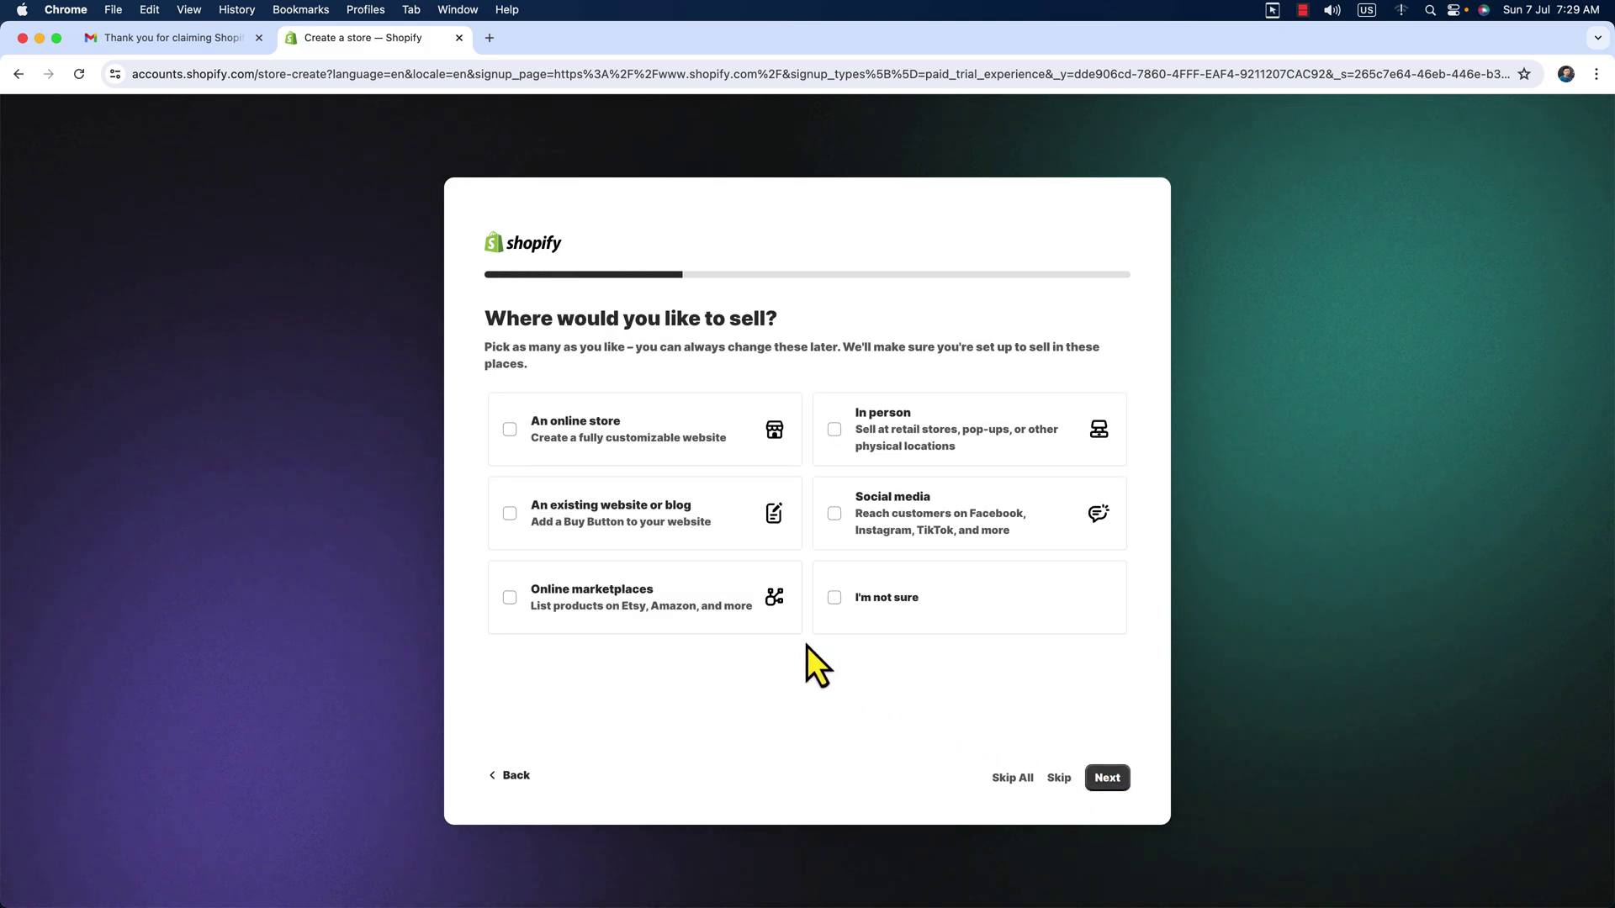
Step: Choose an online store as the place to sell and "Products I buy or make myself" as the first products
{"action": "left_click", "coordinate": [652, 458]}
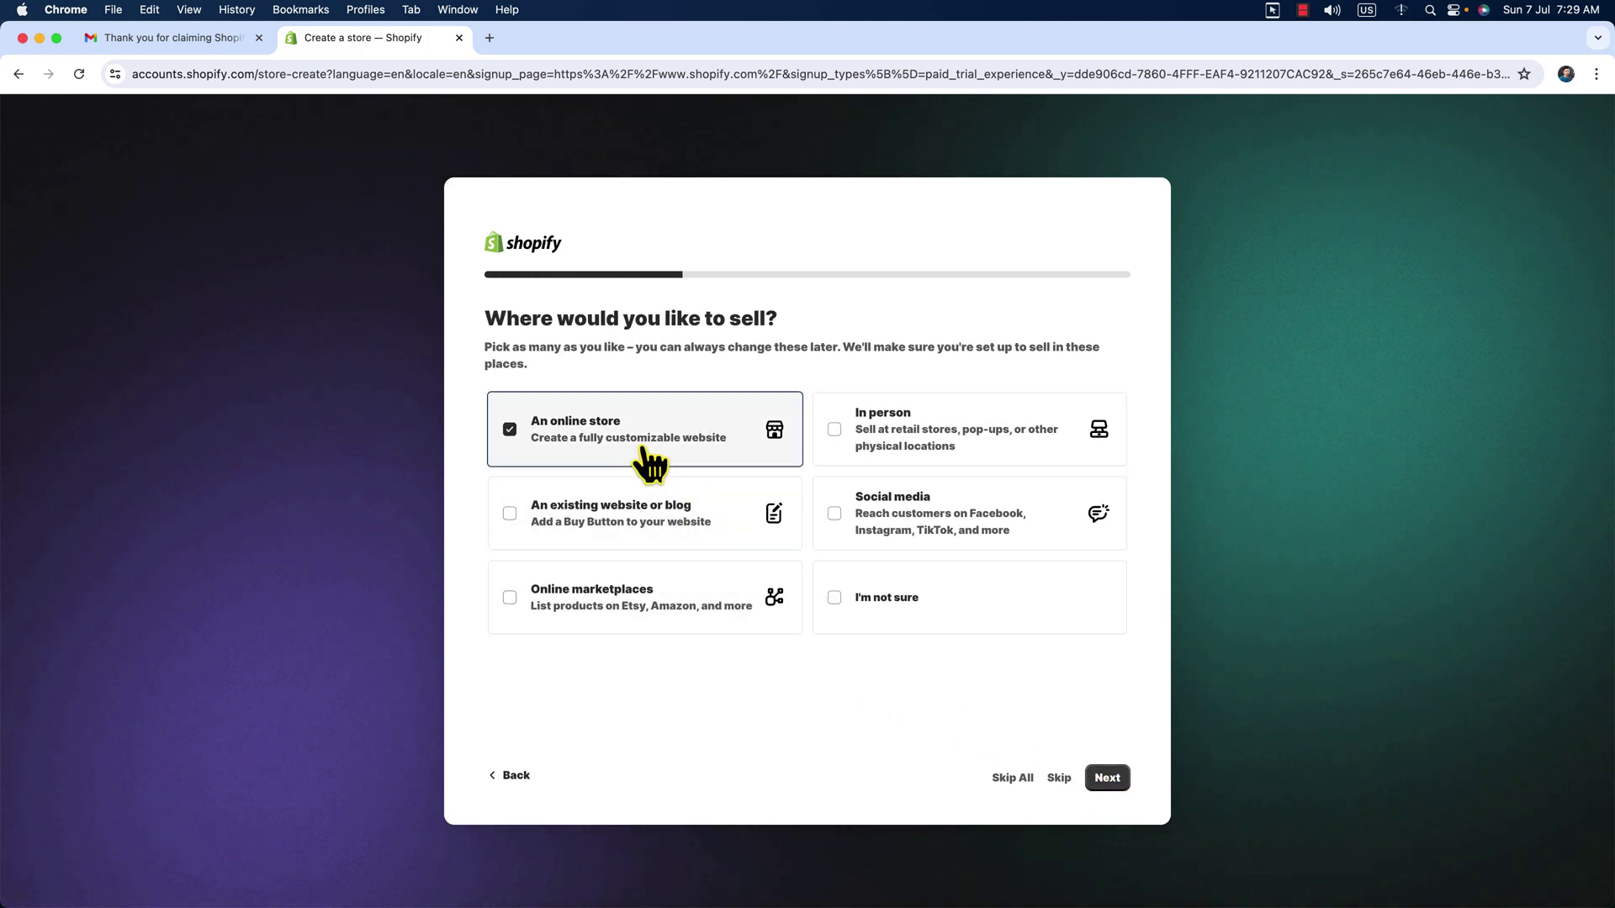
{"action": "left_click", "coordinate": [1105, 783]}
{"action": "left_click", "coordinate": [692, 418]}
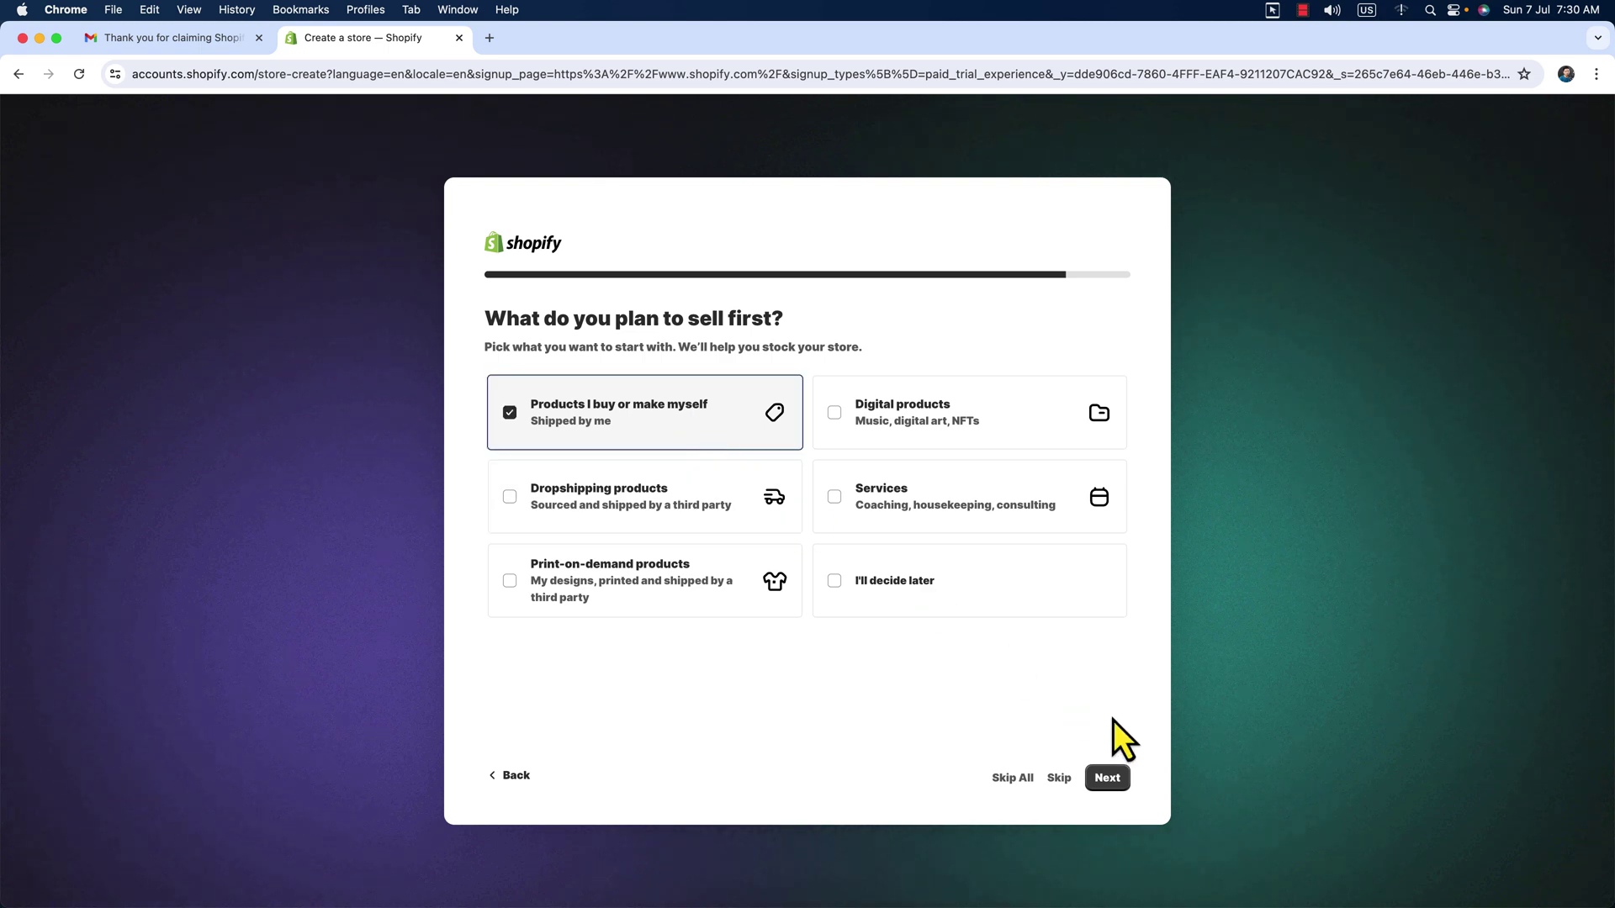
{"action": "left_click", "coordinate": [1108, 779]}
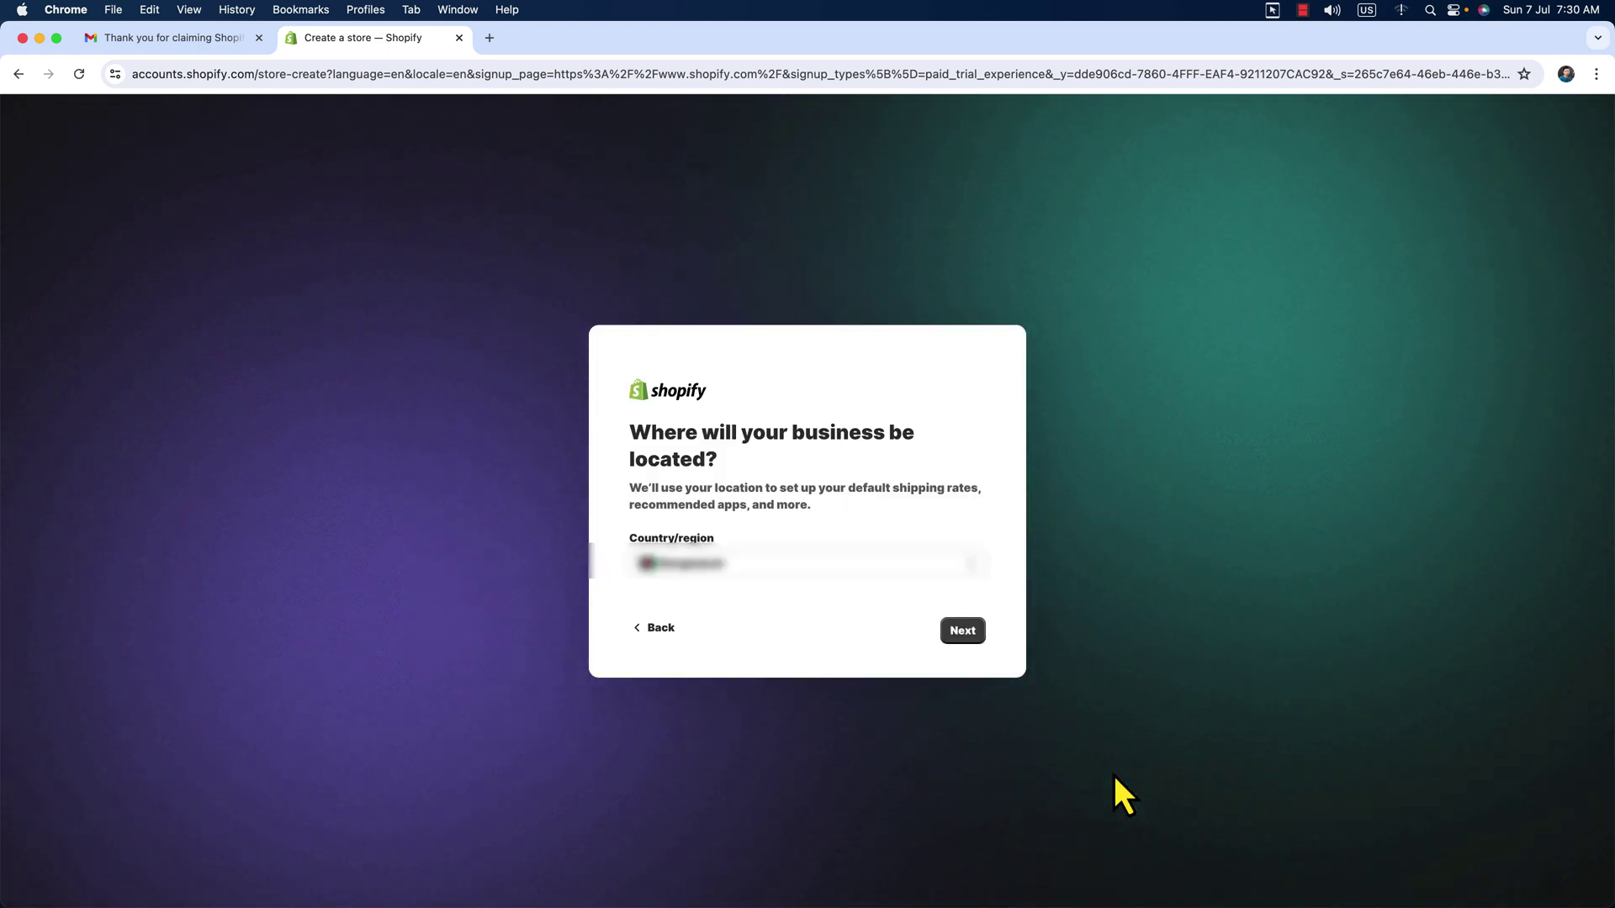
Step: Accept the preset business country and create the Shopify account by email, entering the e-mail address and account password
{"action": "left_click", "coordinate": [965, 637]}
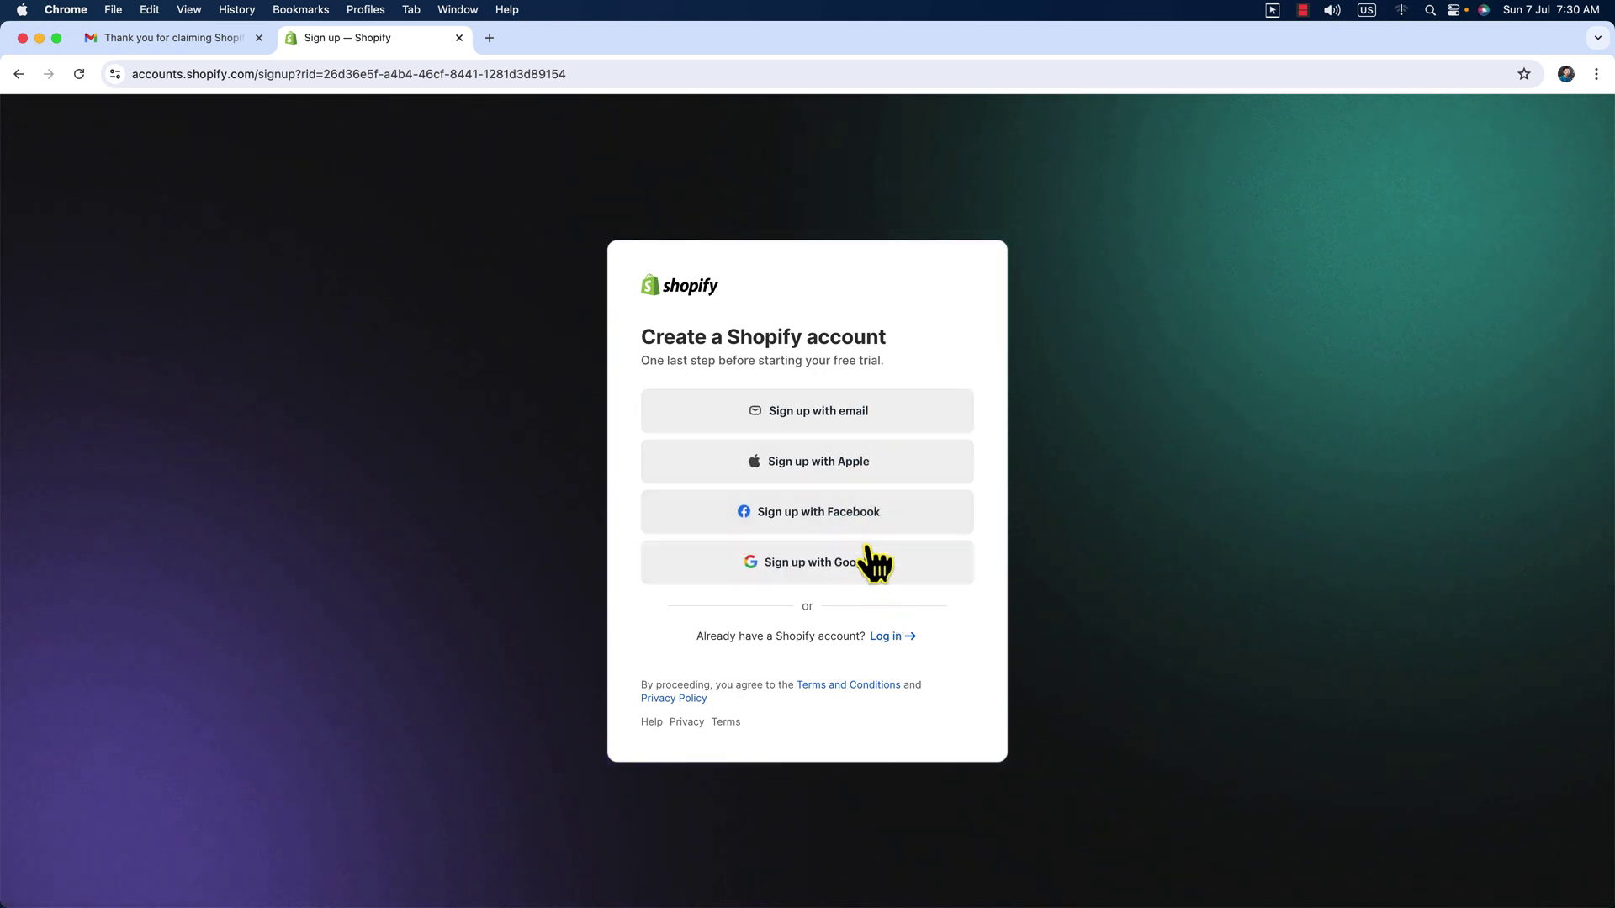
{"action": "left_click", "coordinate": [828, 421]}
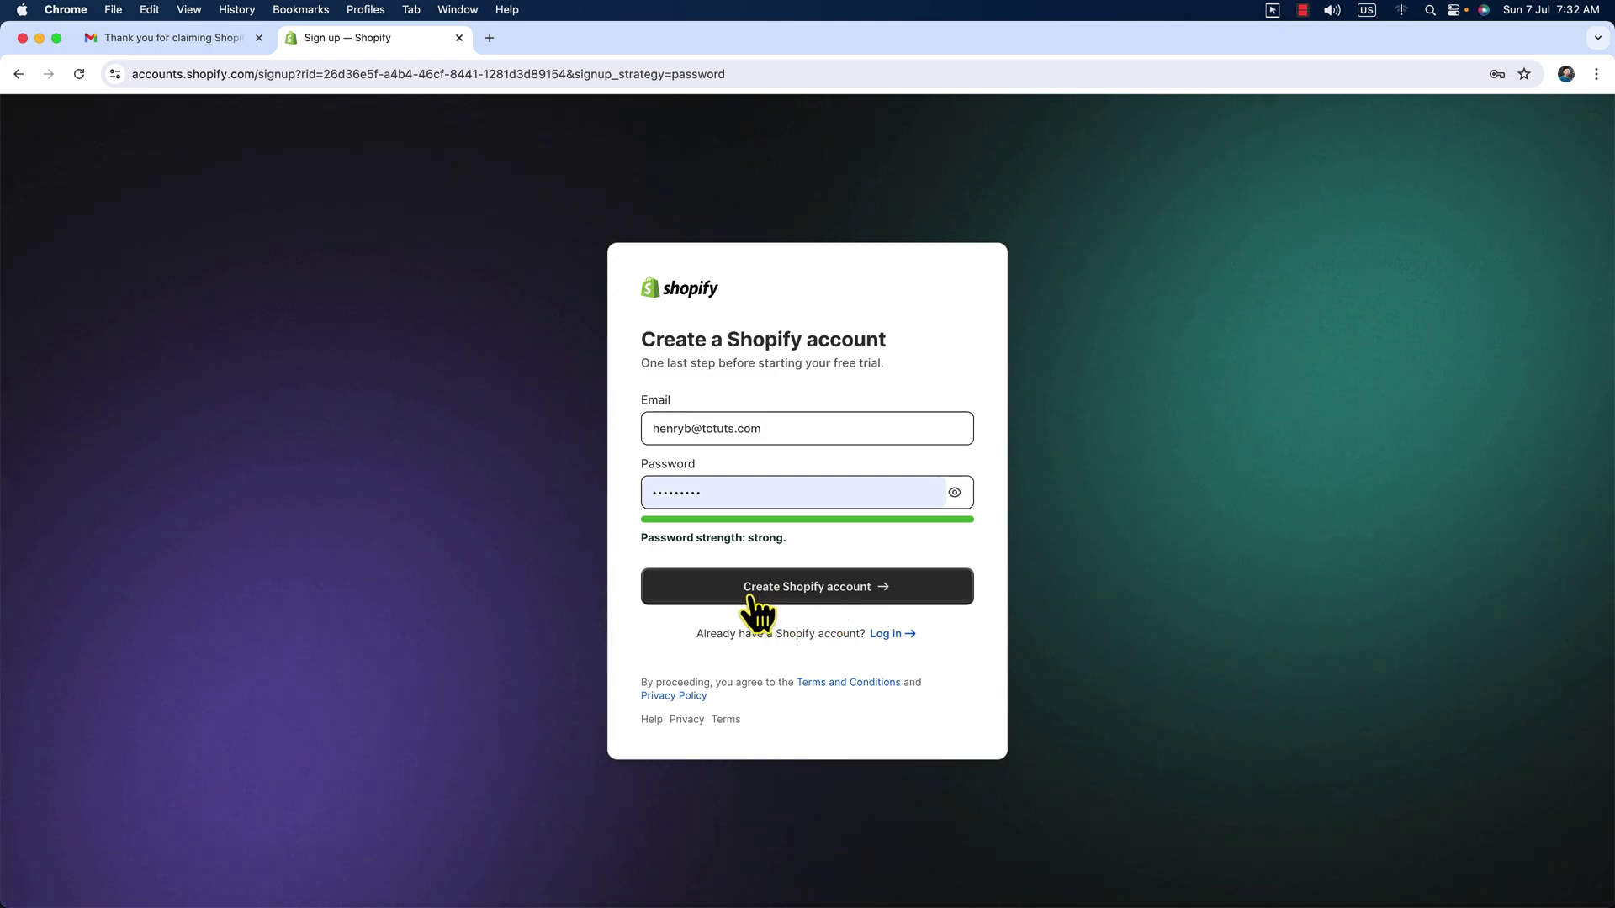
{"action": "left_click", "coordinate": [806, 591]}
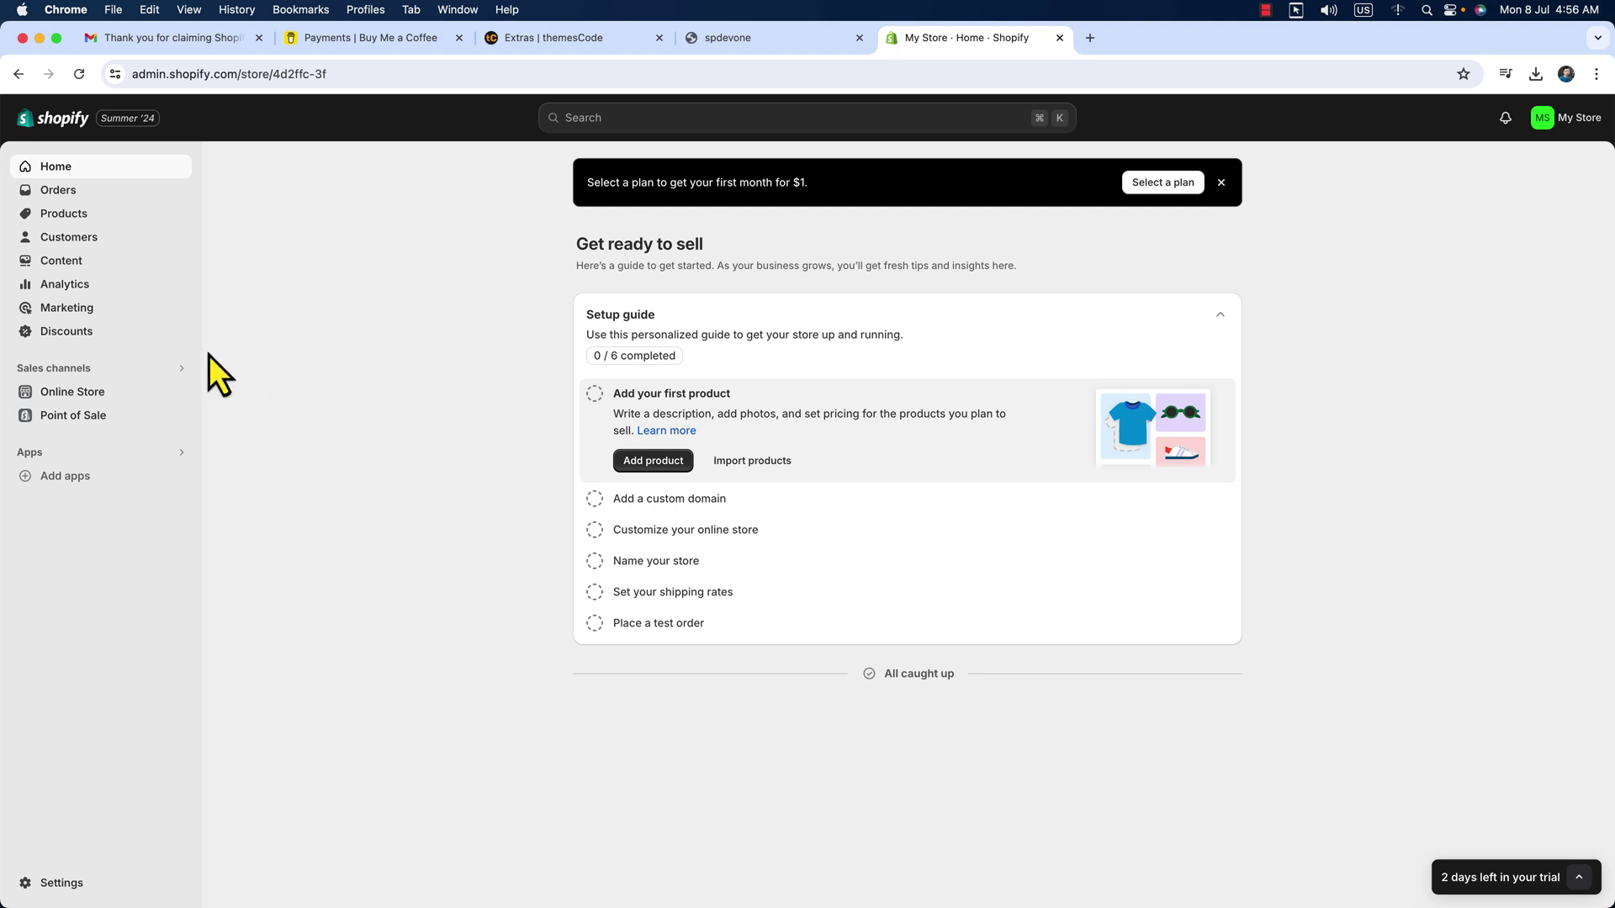
Step: Go to the online store's themes and view the new store's default storefront
{"action": "left_click", "coordinate": [83, 394]}
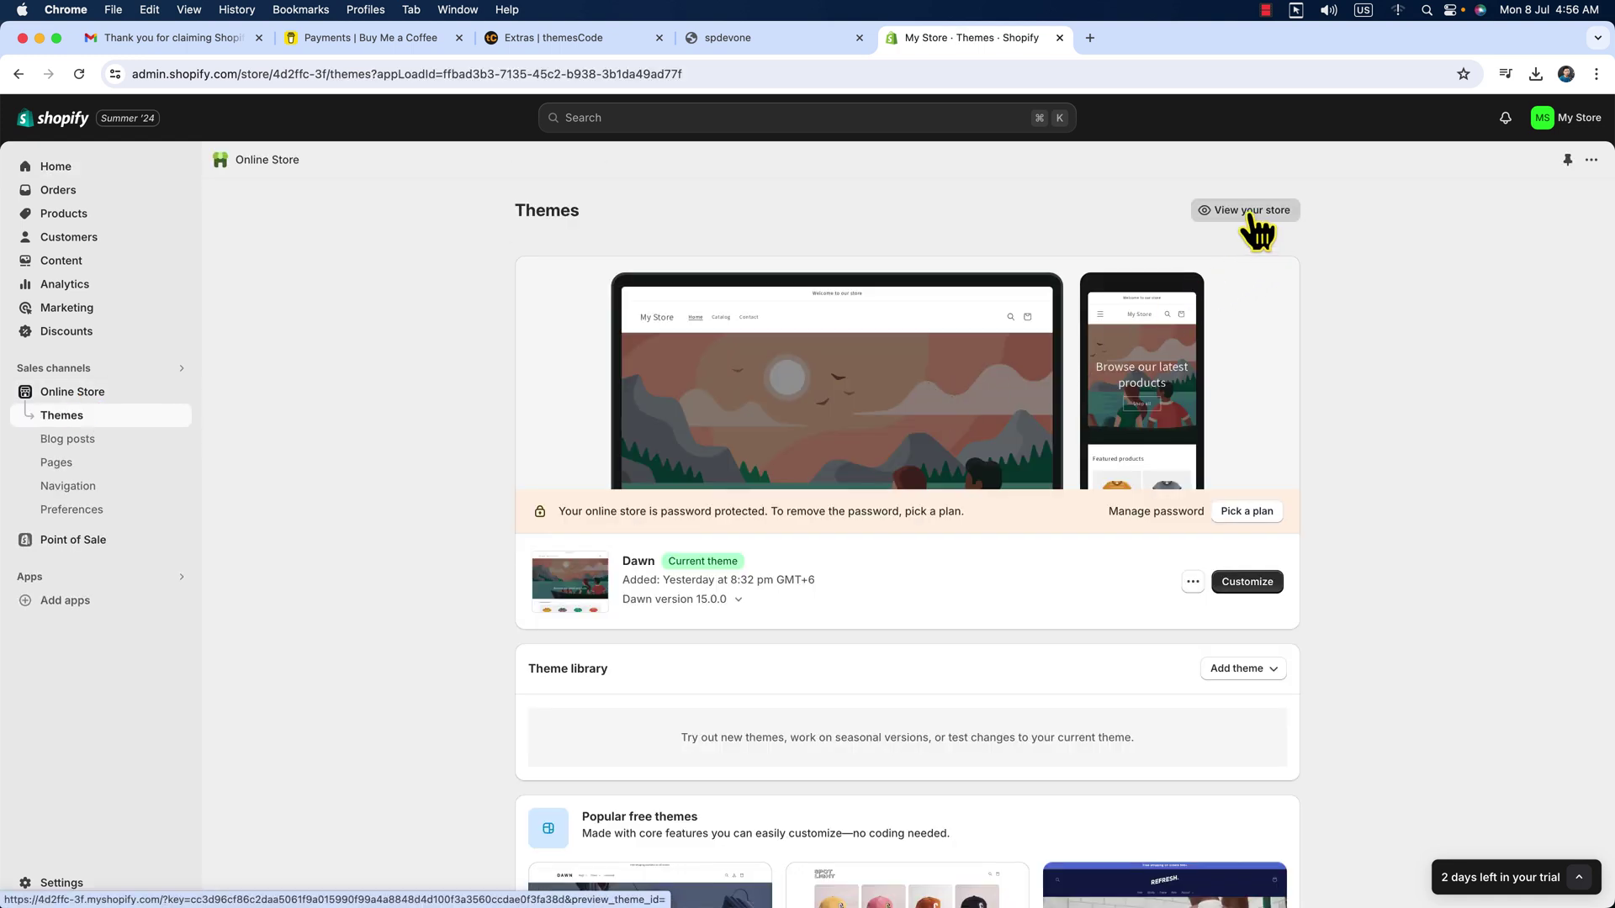
{"action": "left_click", "coordinate": [1249, 212]}
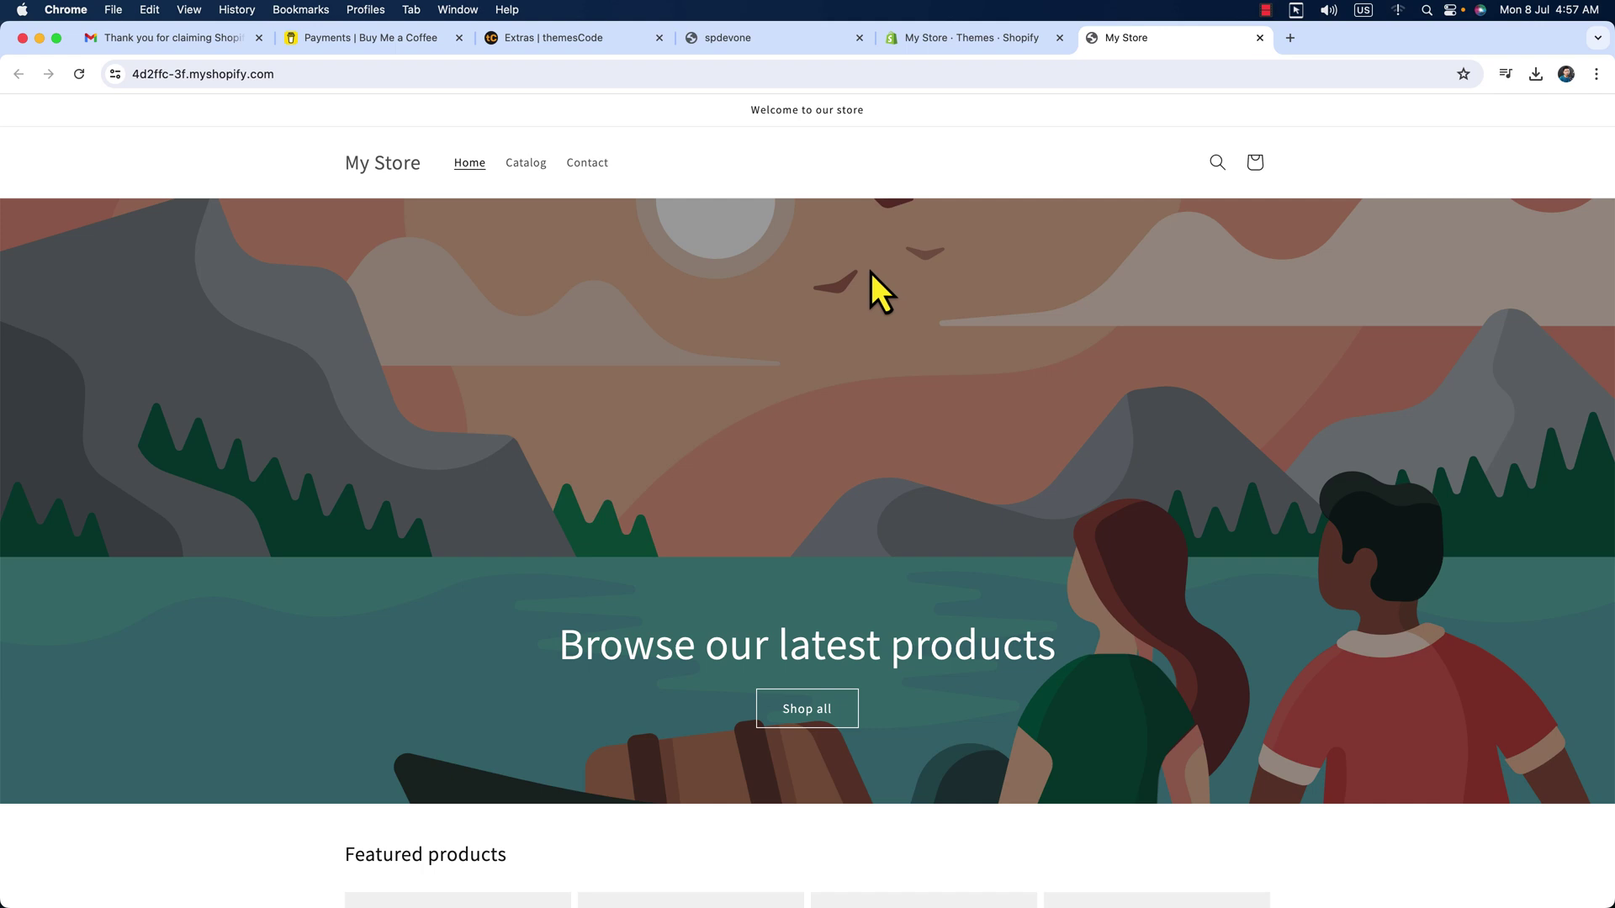
Step: Review the spdevone demo store's home page down to the blog posts and return to its banner for comparison
{"action": "left_click", "coordinate": [762, 40]}
{"action": "scroll", "coordinate": [816, 286], "scroll_direction": "down", "scroll_amount": 4}
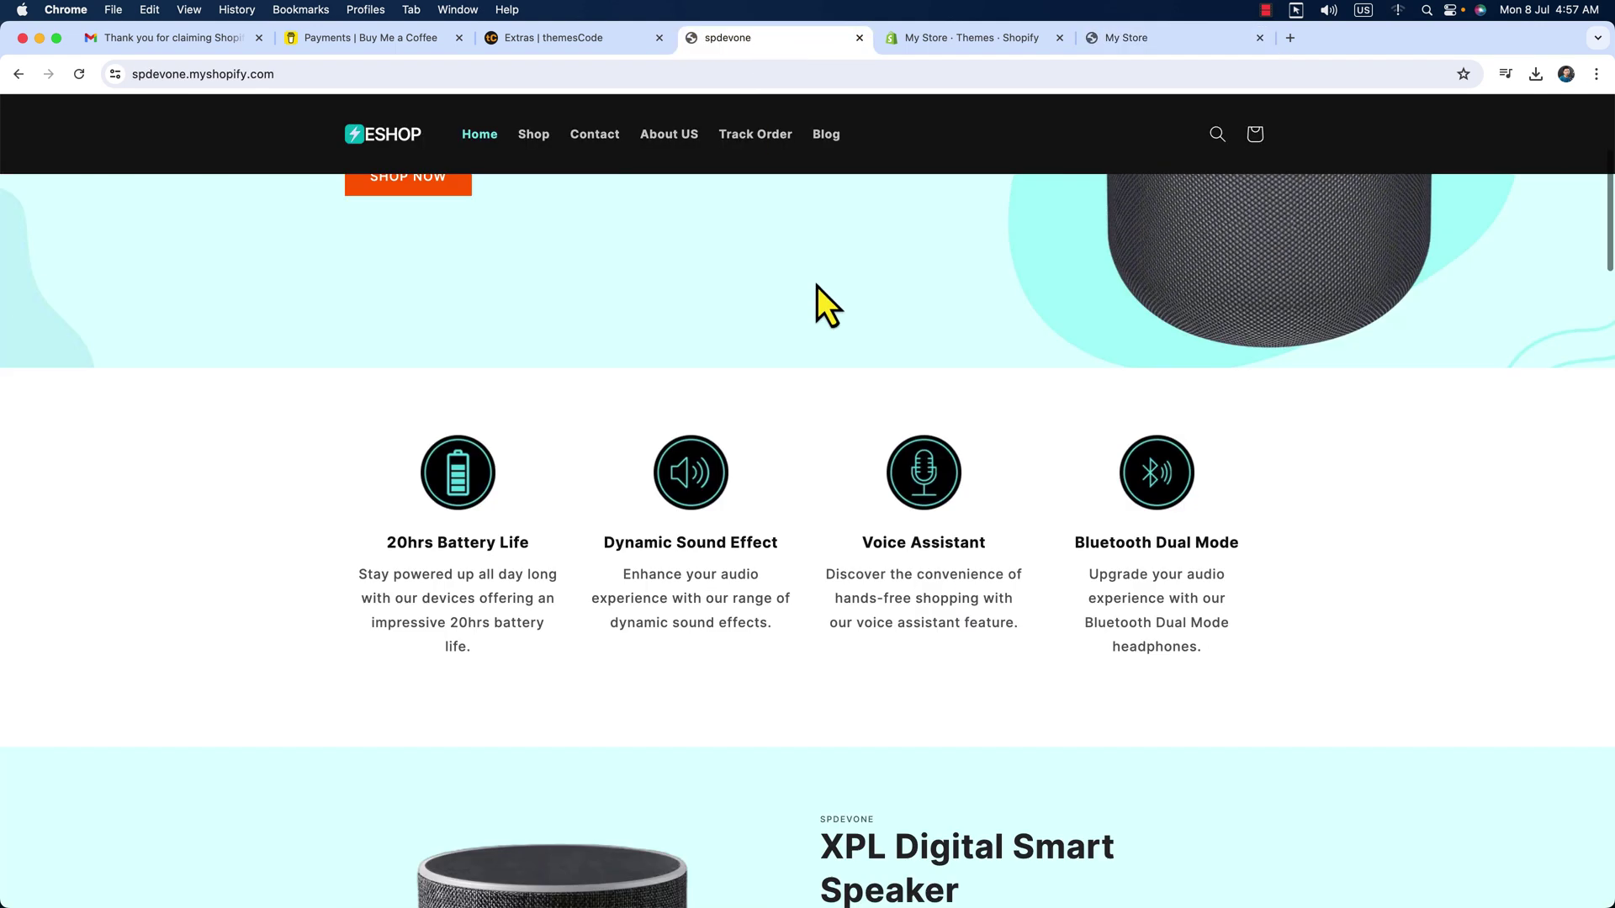
{"action": "scroll", "coordinate": [815, 286], "scroll_direction": "up", "scroll_amount": 4}
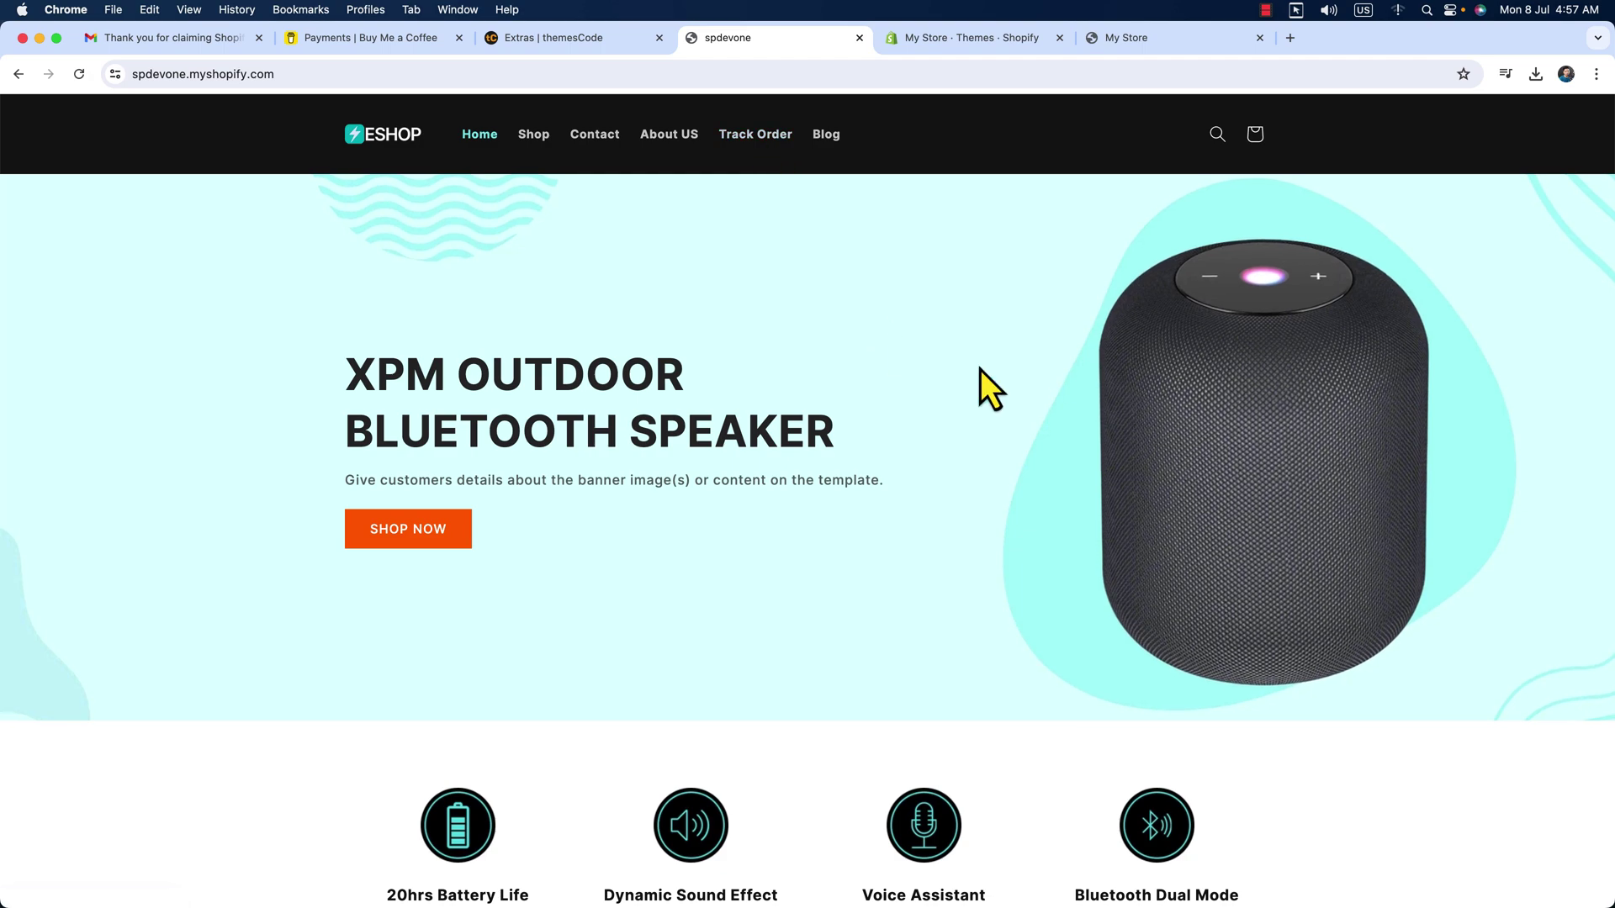
{"action": "scroll", "coordinate": [1033, 467], "scroll_direction": "down", "scroll_amount": 20}
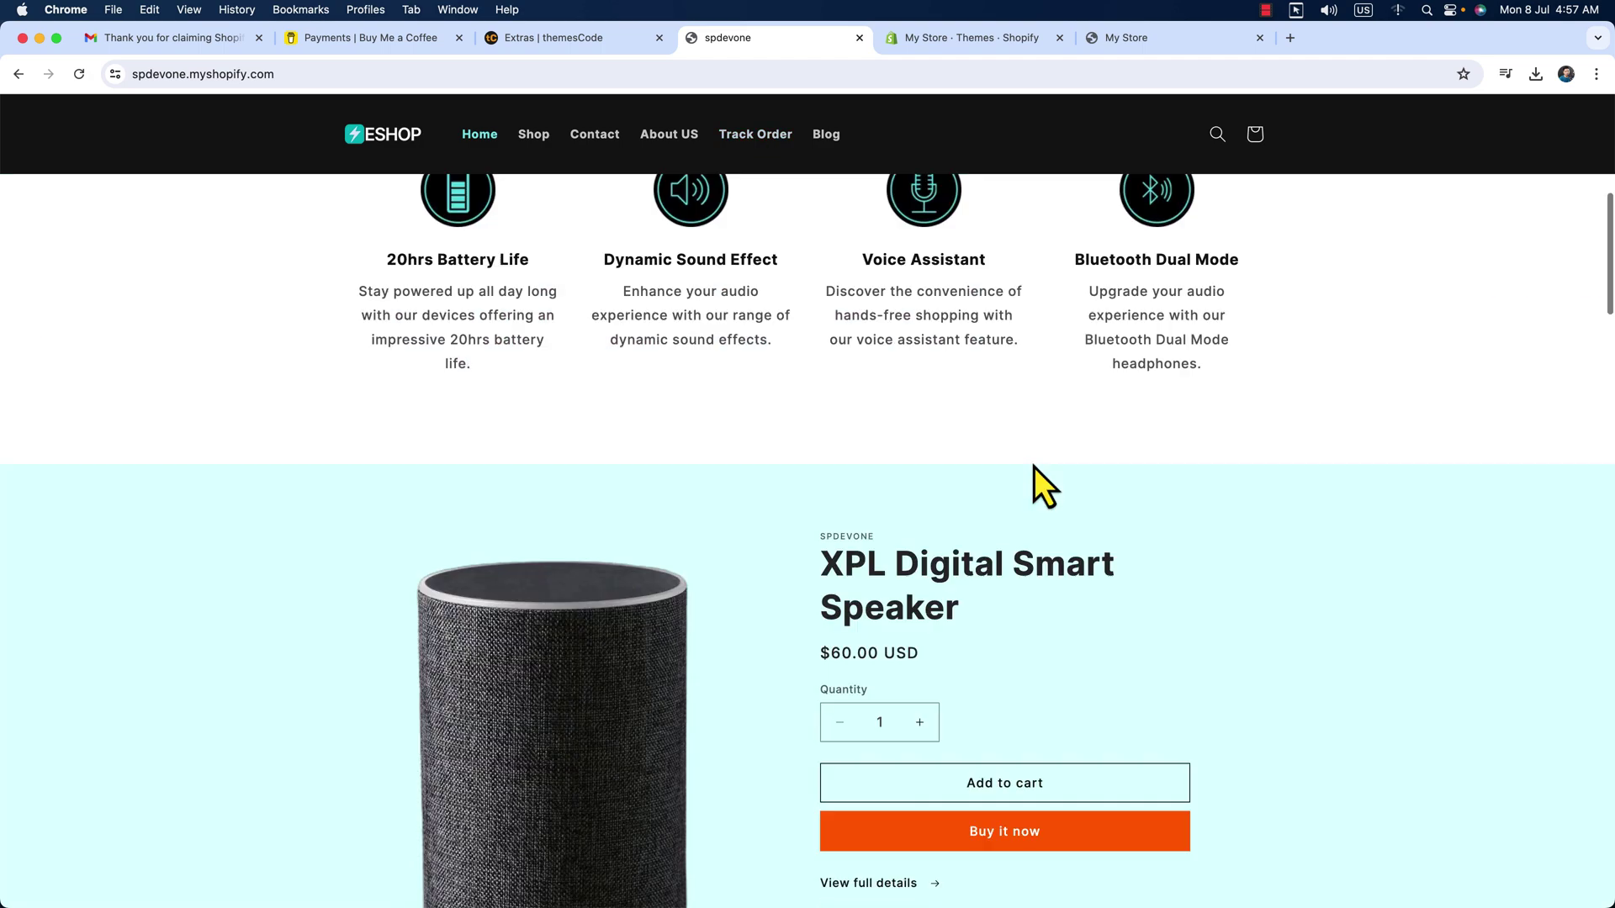
{"action": "scroll", "coordinate": [1033, 466], "scroll_direction": "down", "scroll_amount": 15}
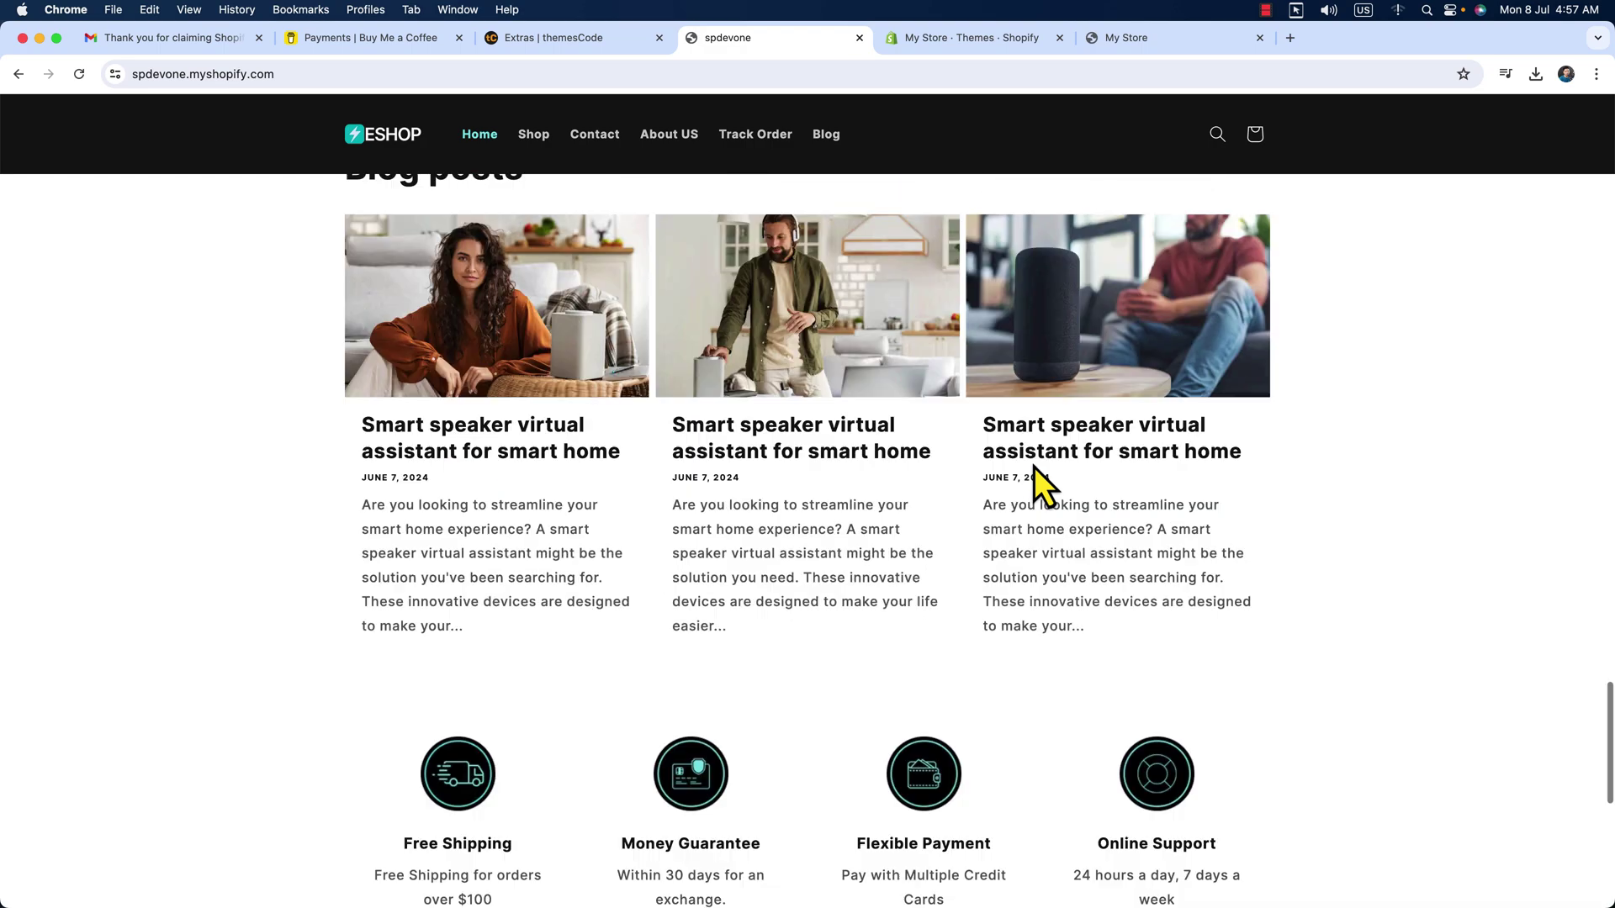
{"action": "scroll", "coordinate": [1033, 467], "scroll_direction": "up", "scroll_amount": 20}
{"action": "scroll", "coordinate": [1033, 467], "scroll_direction": "up", "scroll_amount": 5}
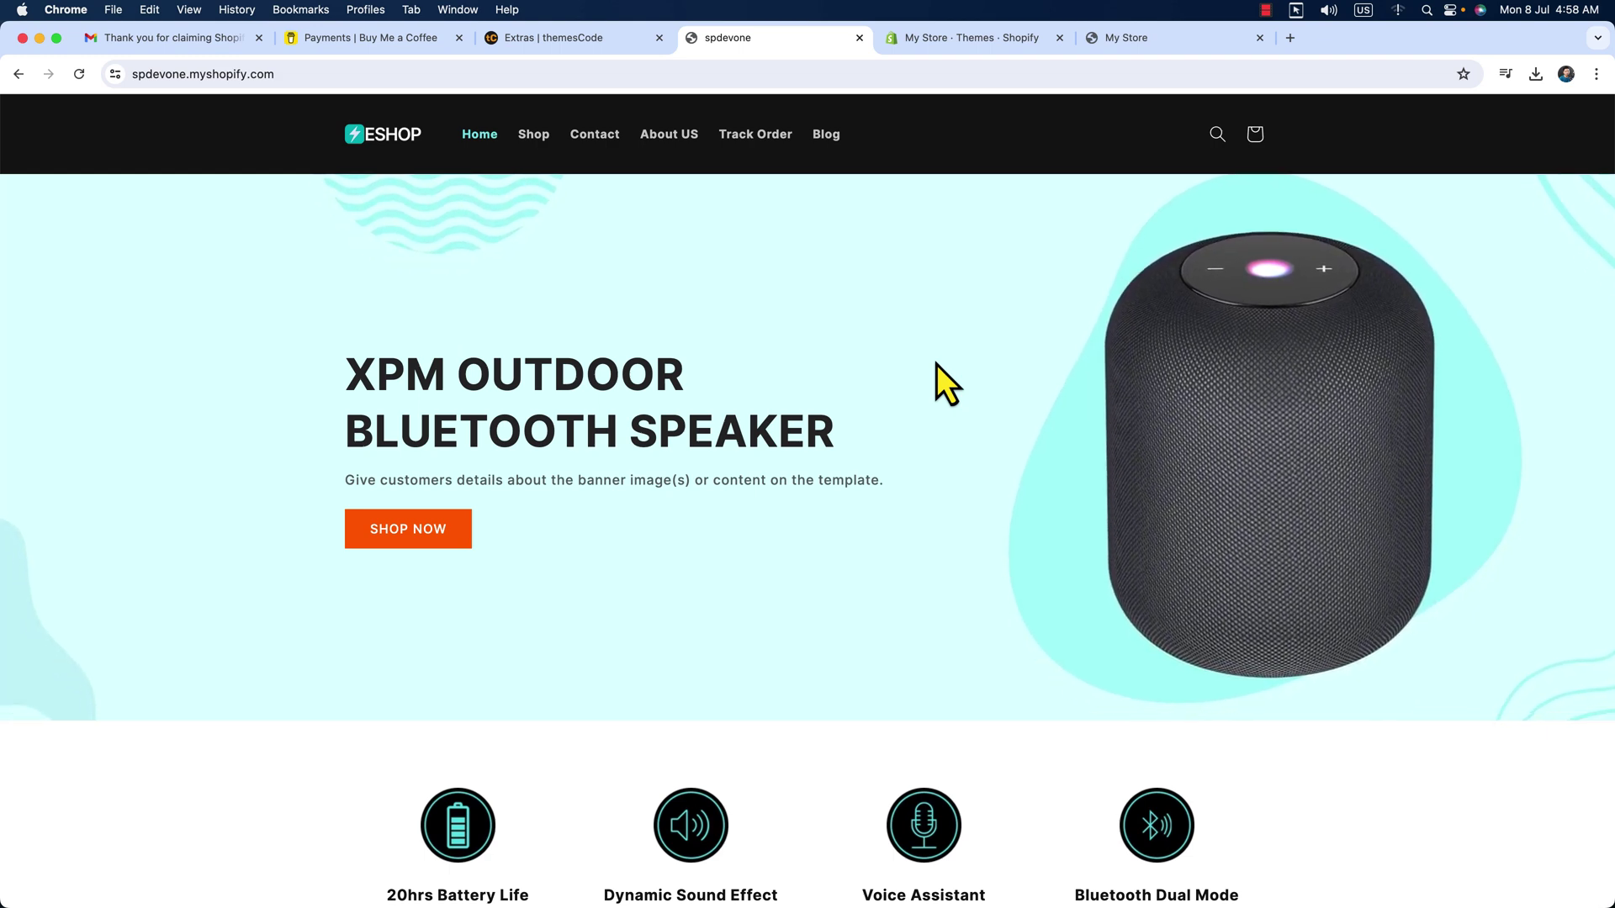
Step: Review the B SPEAKER single product store template's listing on Buy Me a Coffee and view its live demo
{"action": "key", "text": "ctrl+shift+Tab"}
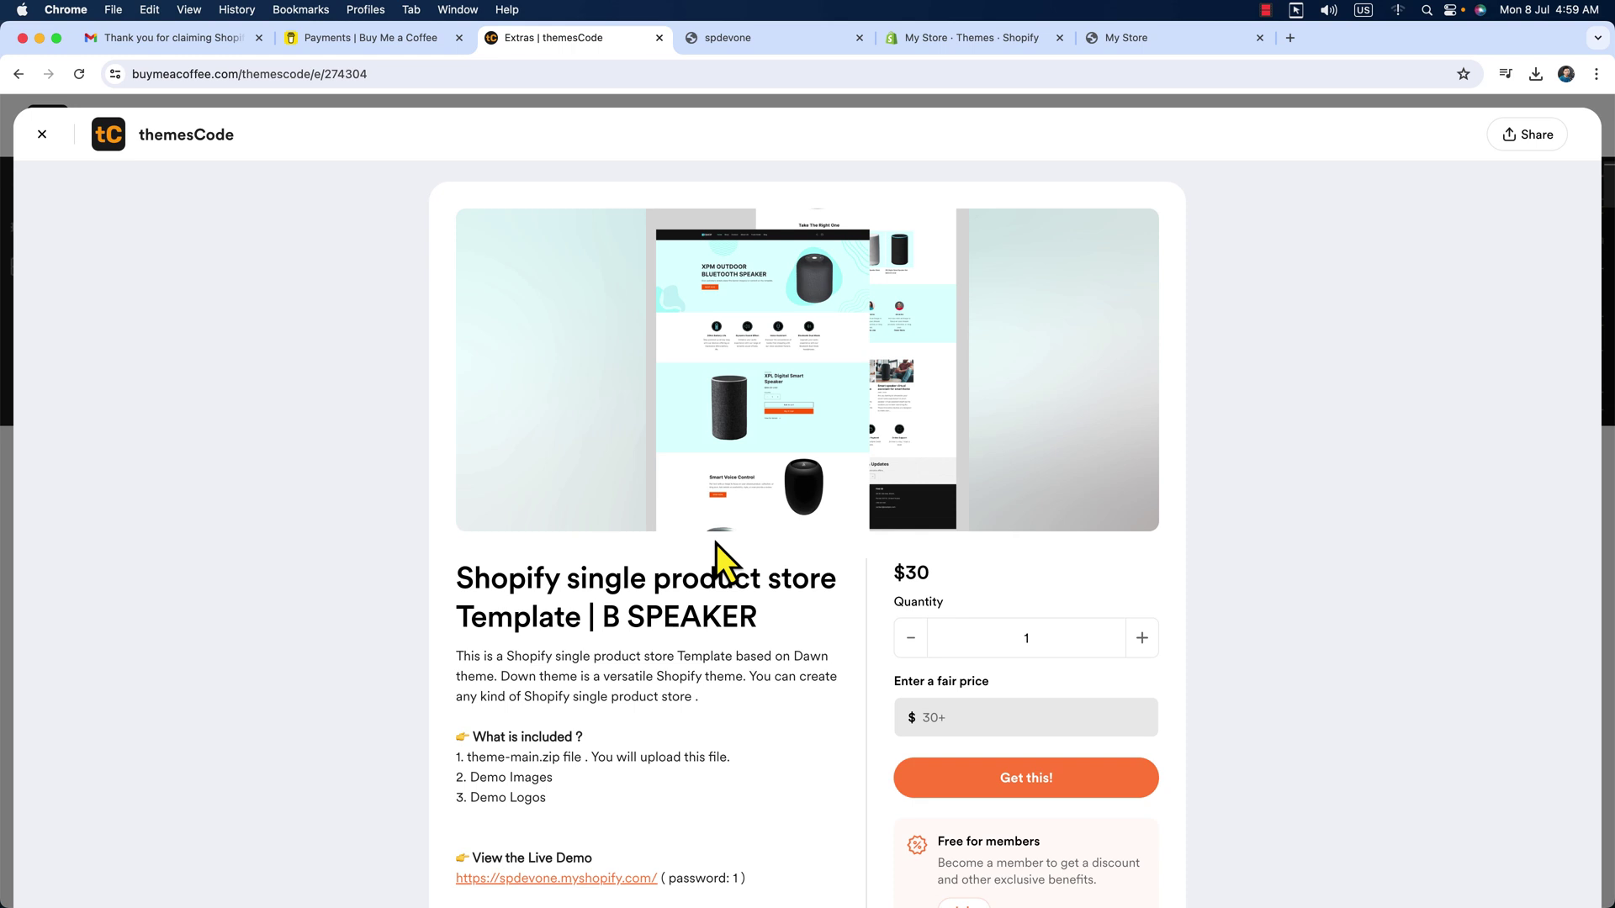
{"action": "scroll", "coordinate": [715, 543], "scroll_direction": "down", "scroll_amount": 3}
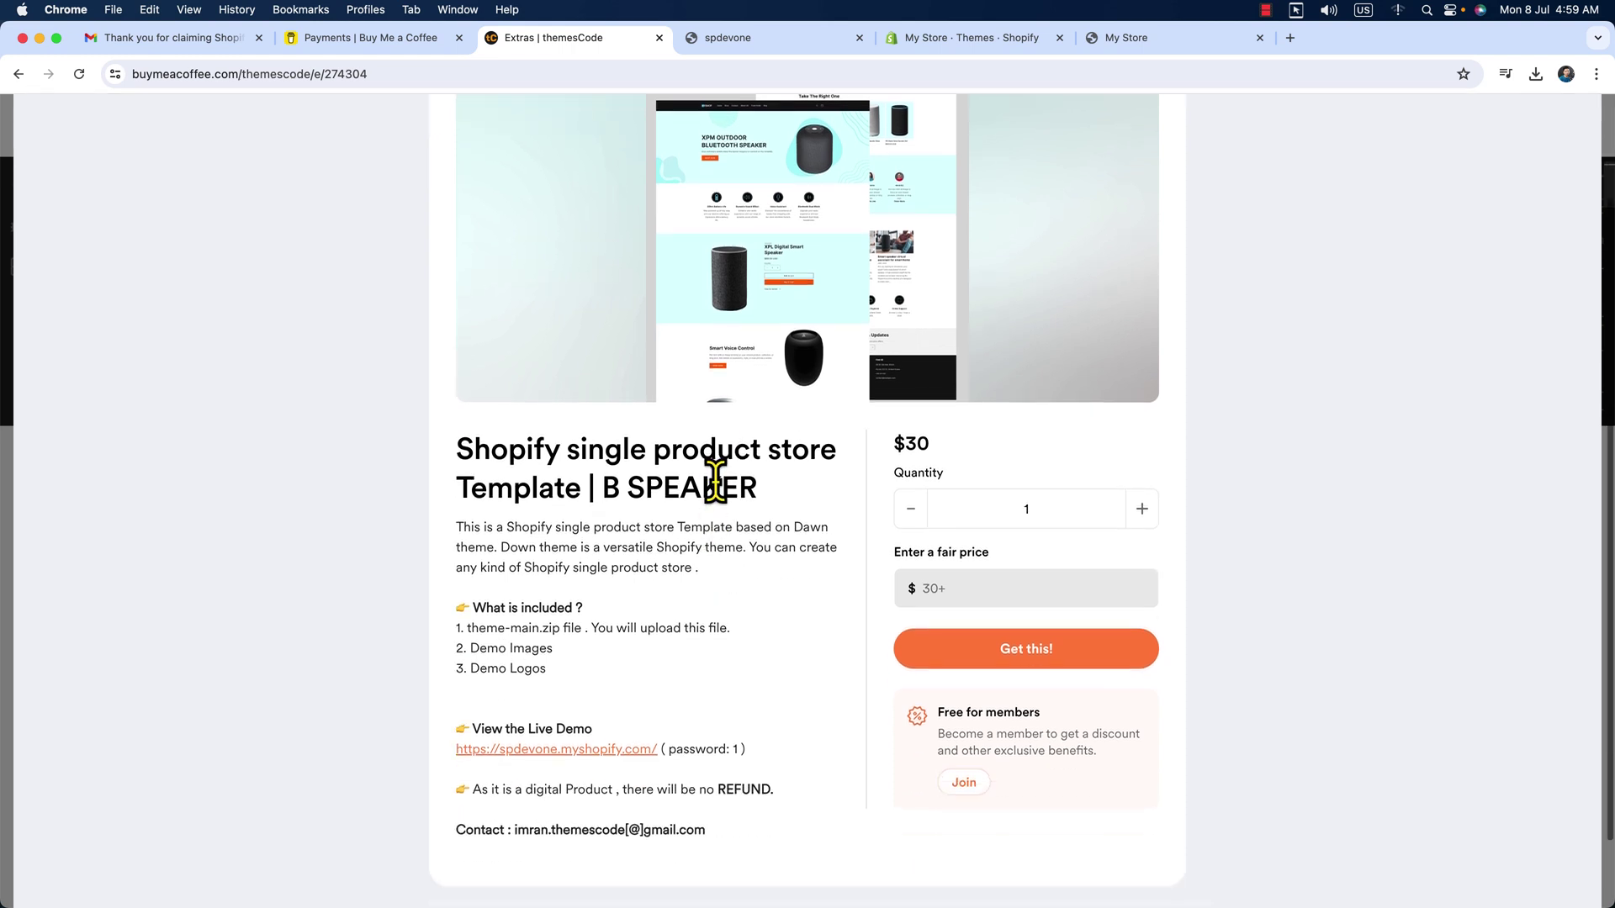
{"action": "left_click", "coordinate": [588, 751]}
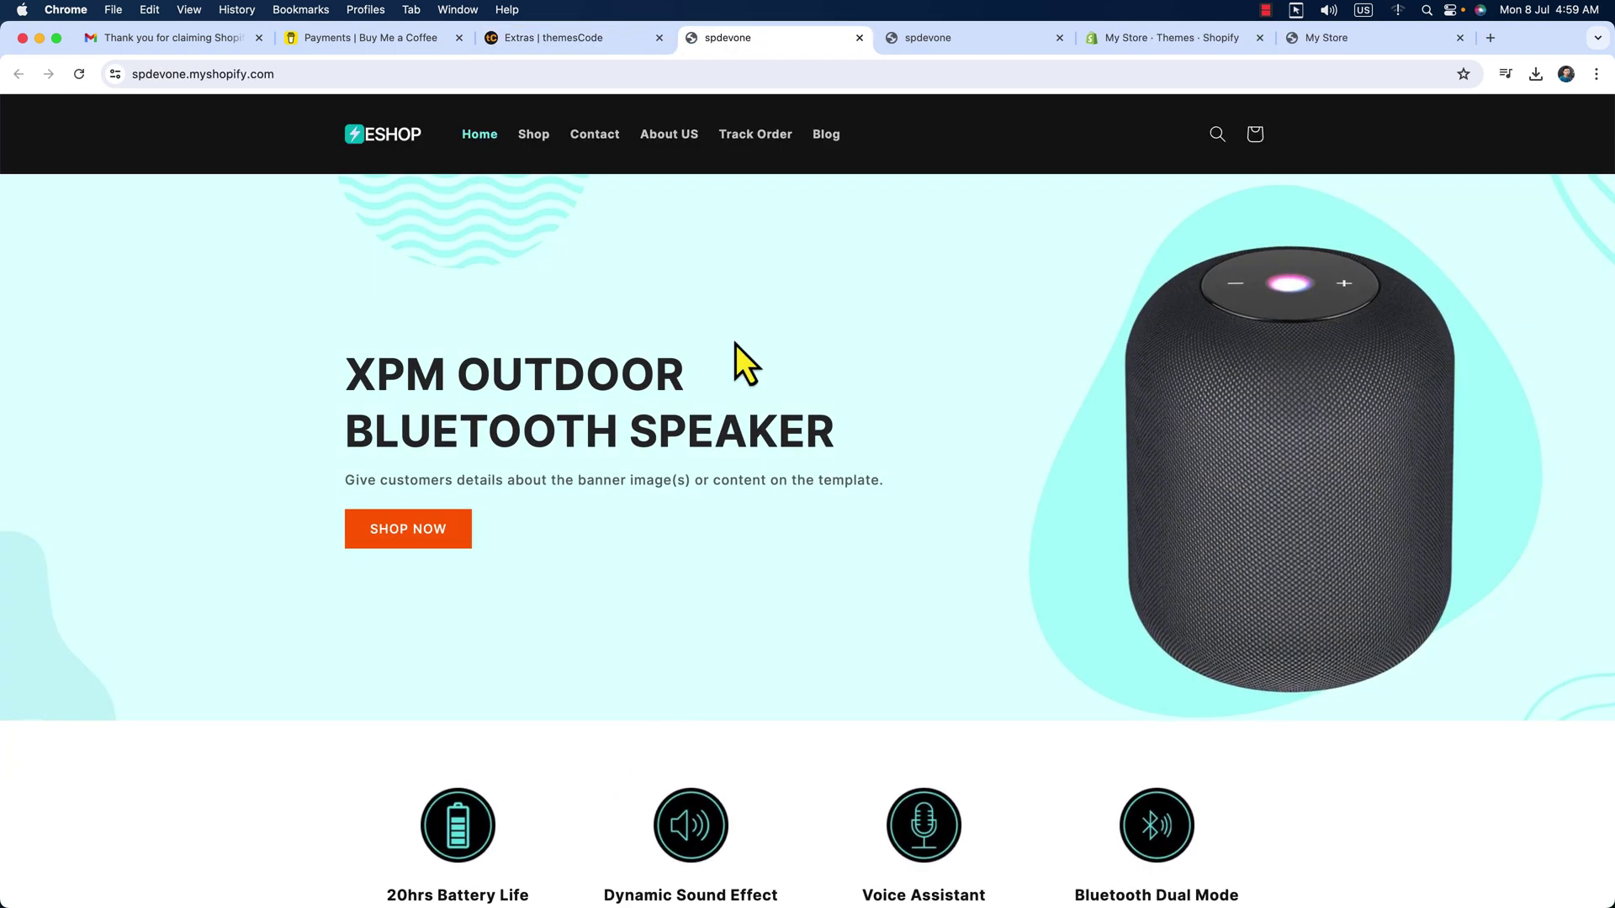
{"action": "left_click", "coordinate": [562, 42]}
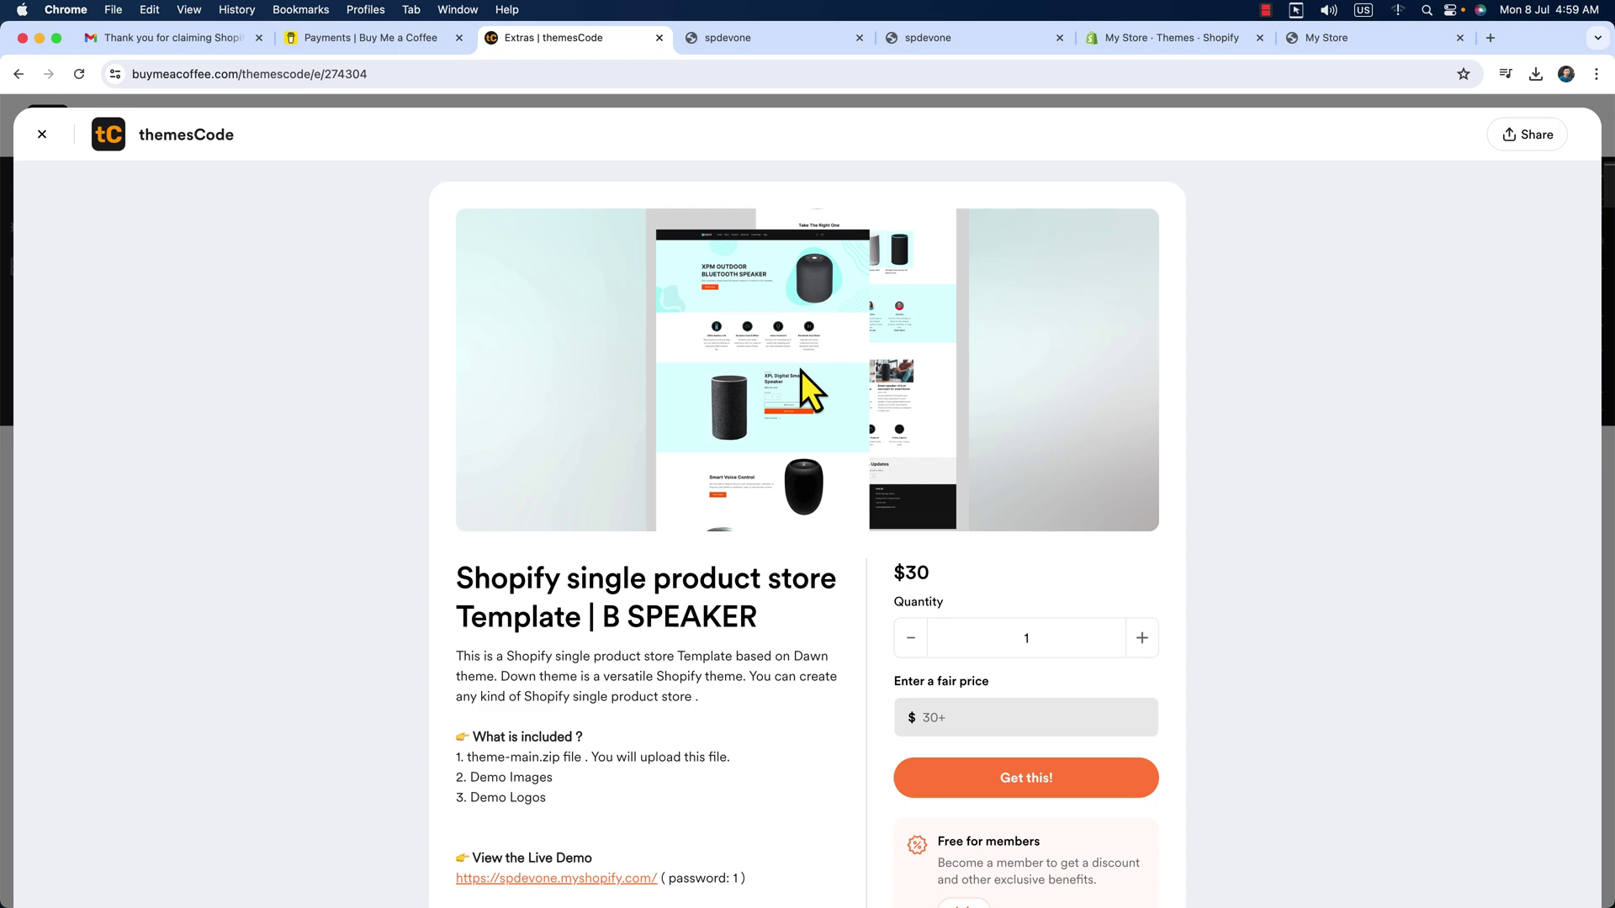
{"action": "scroll", "coordinate": [800, 371], "scroll_direction": "down", "scroll_amount": 2}
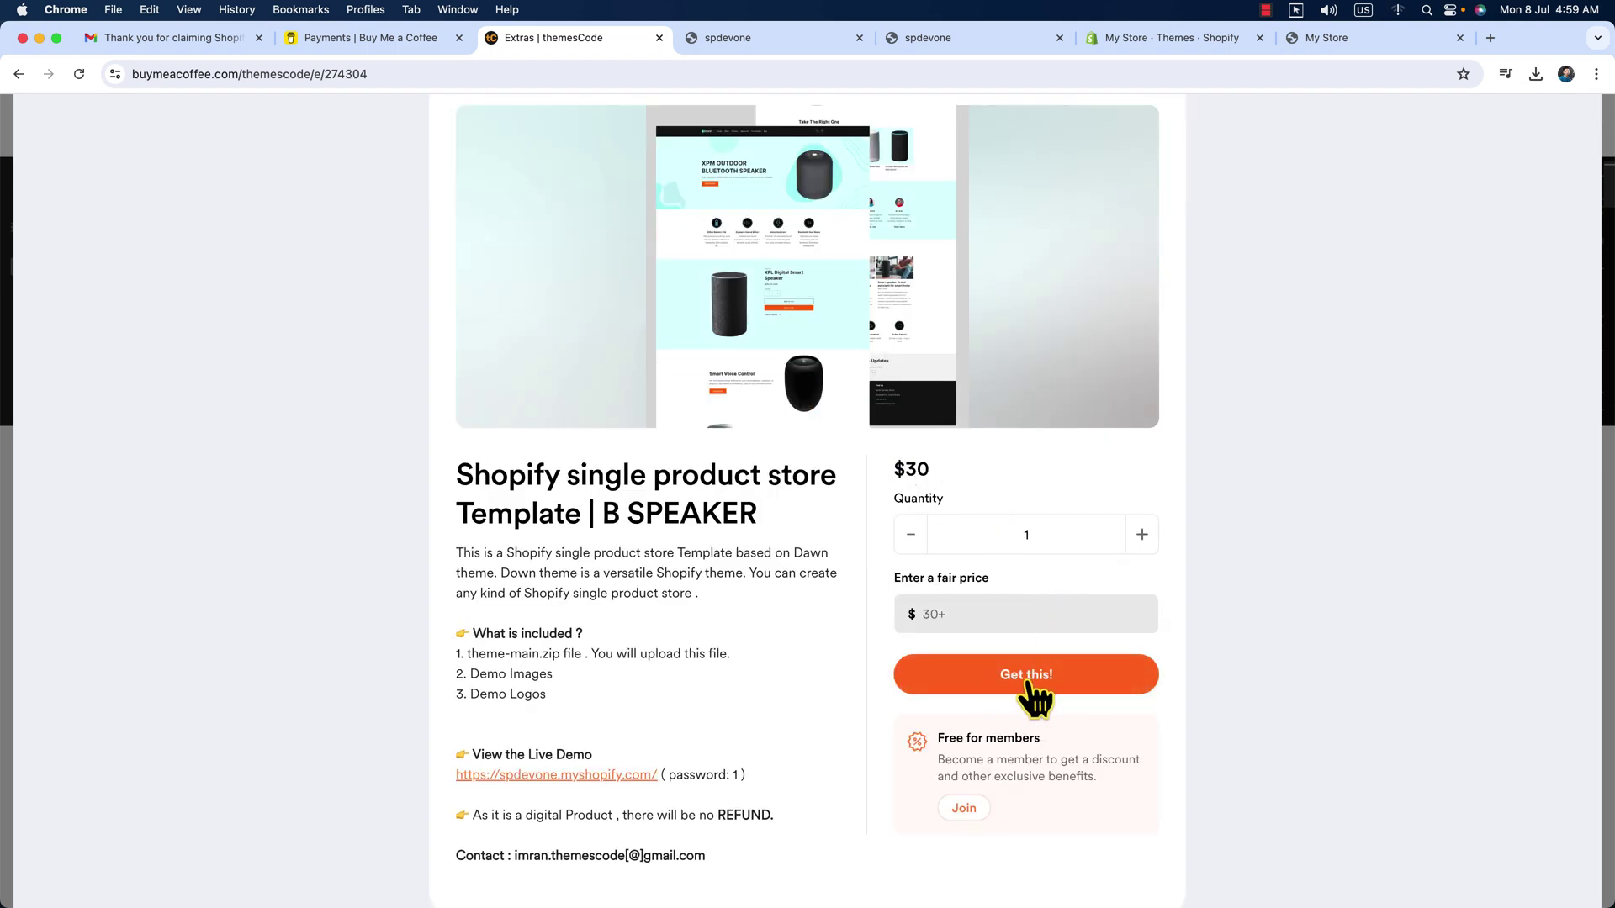
Step: Check the template purchase e-mail in Gmail, and download the purchased B SPEAKER template file from the Buy Me a Coffee payments
{"action": "left_click", "coordinate": [193, 43]}
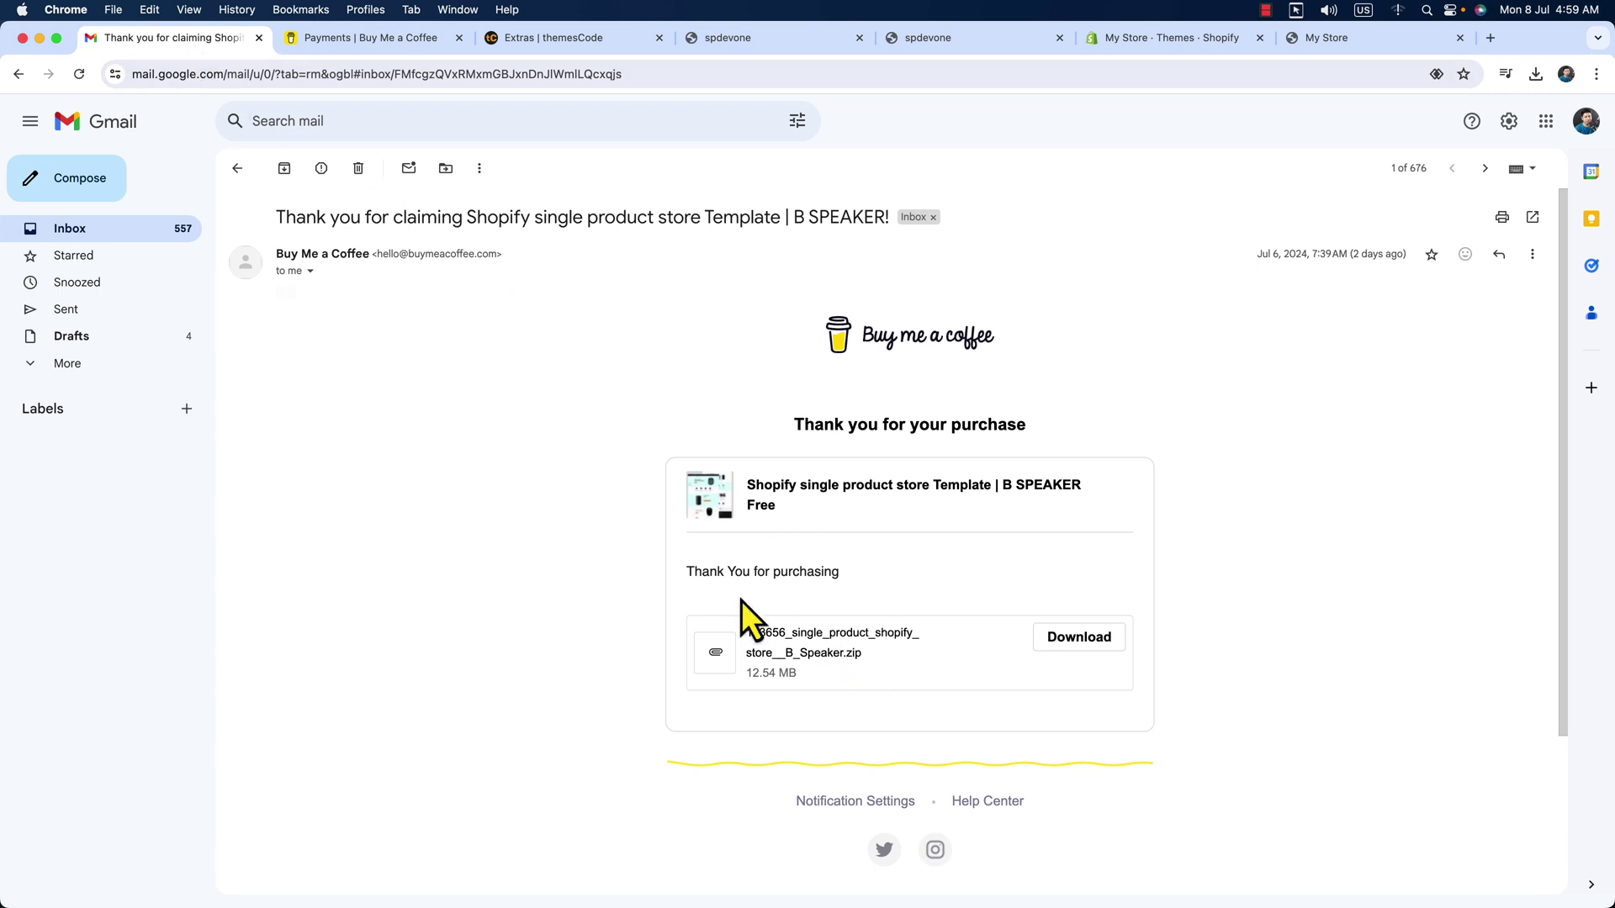
{"action": "key", "text": "ctrl+Tab"}
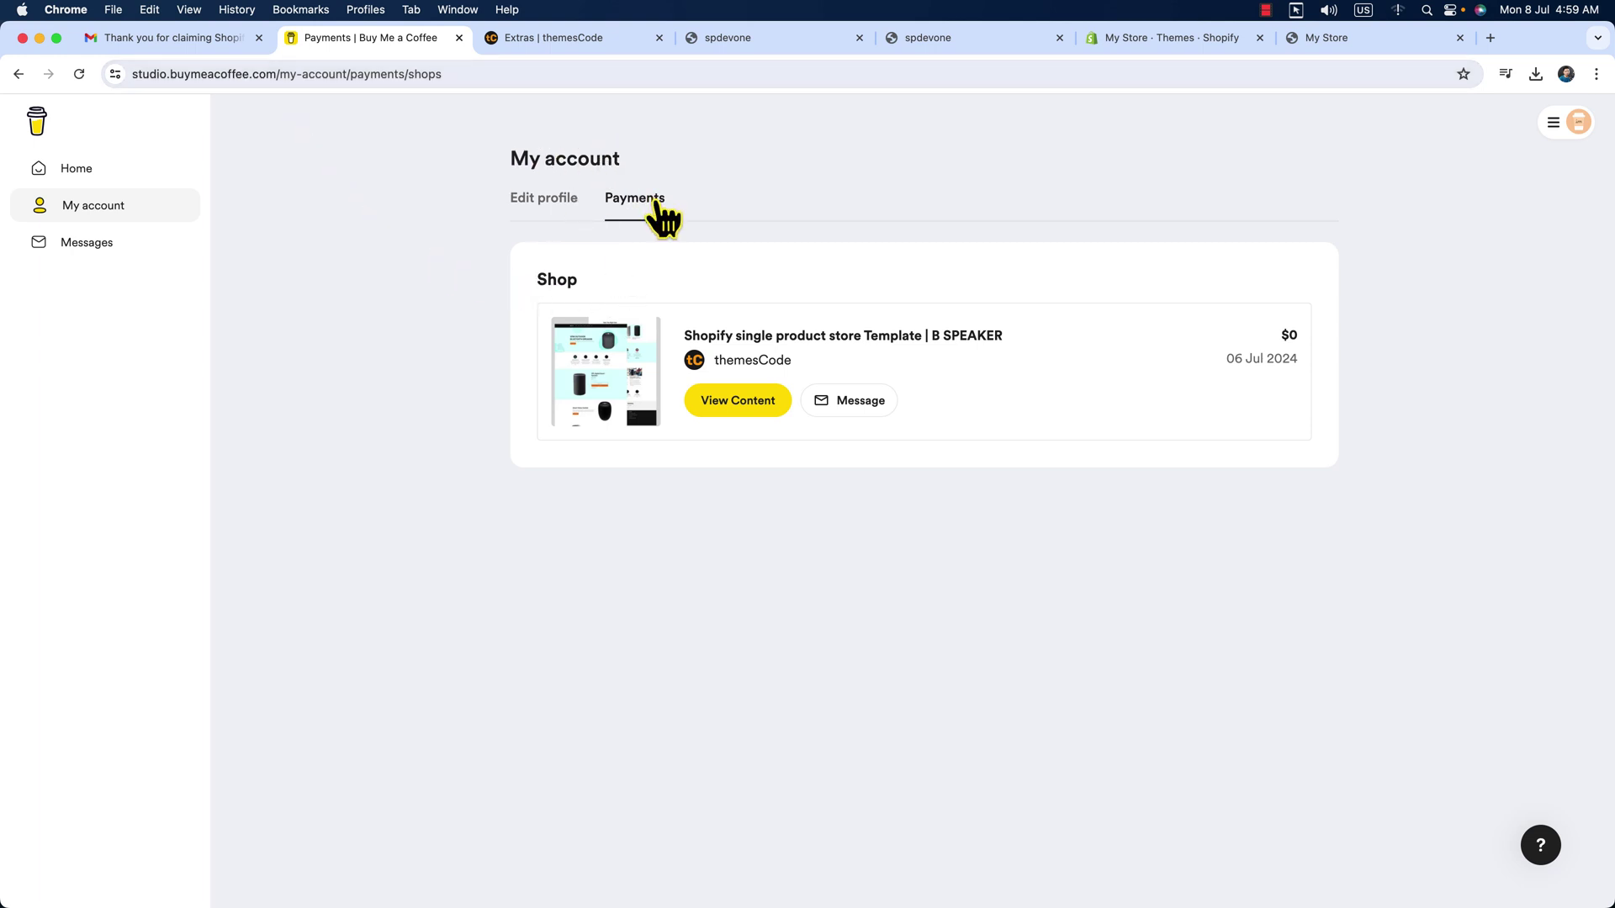
{"action": "left_click", "coordinate": [740, 410]}
{"action": "left_click", "coordinate": [955, 559]}
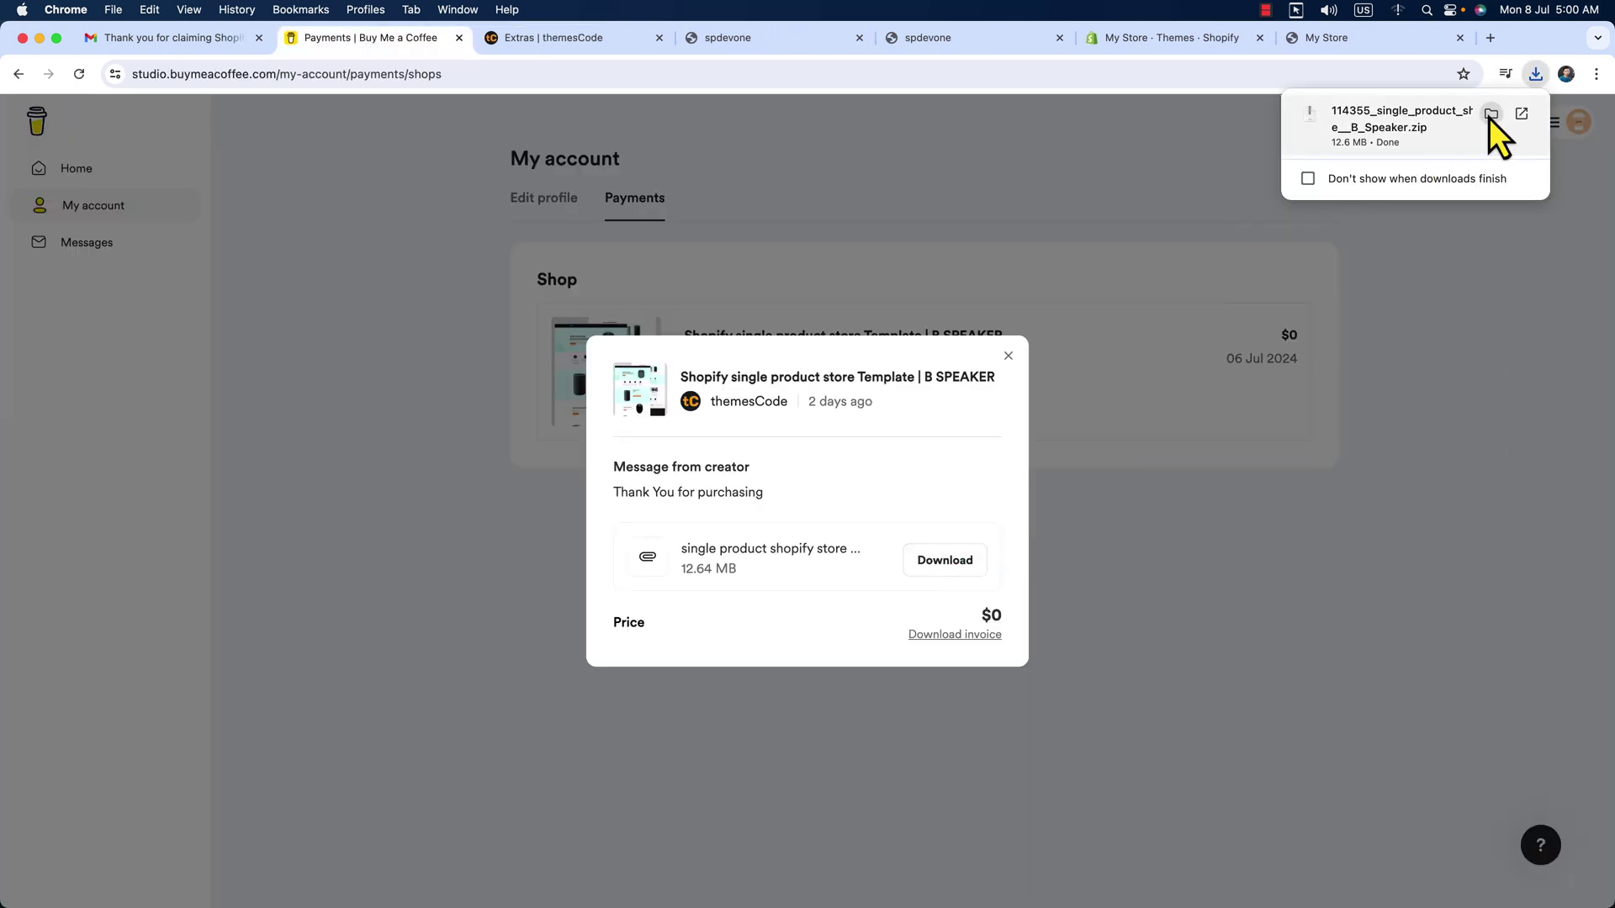
Step: Show the downloaded B_Speaker zip in the Downloads folder and extract it beside the archive
{"action": "left_click", "coordinate": [1490, 115]}
{"action": "left_click", "coordinate": [953, 300]}
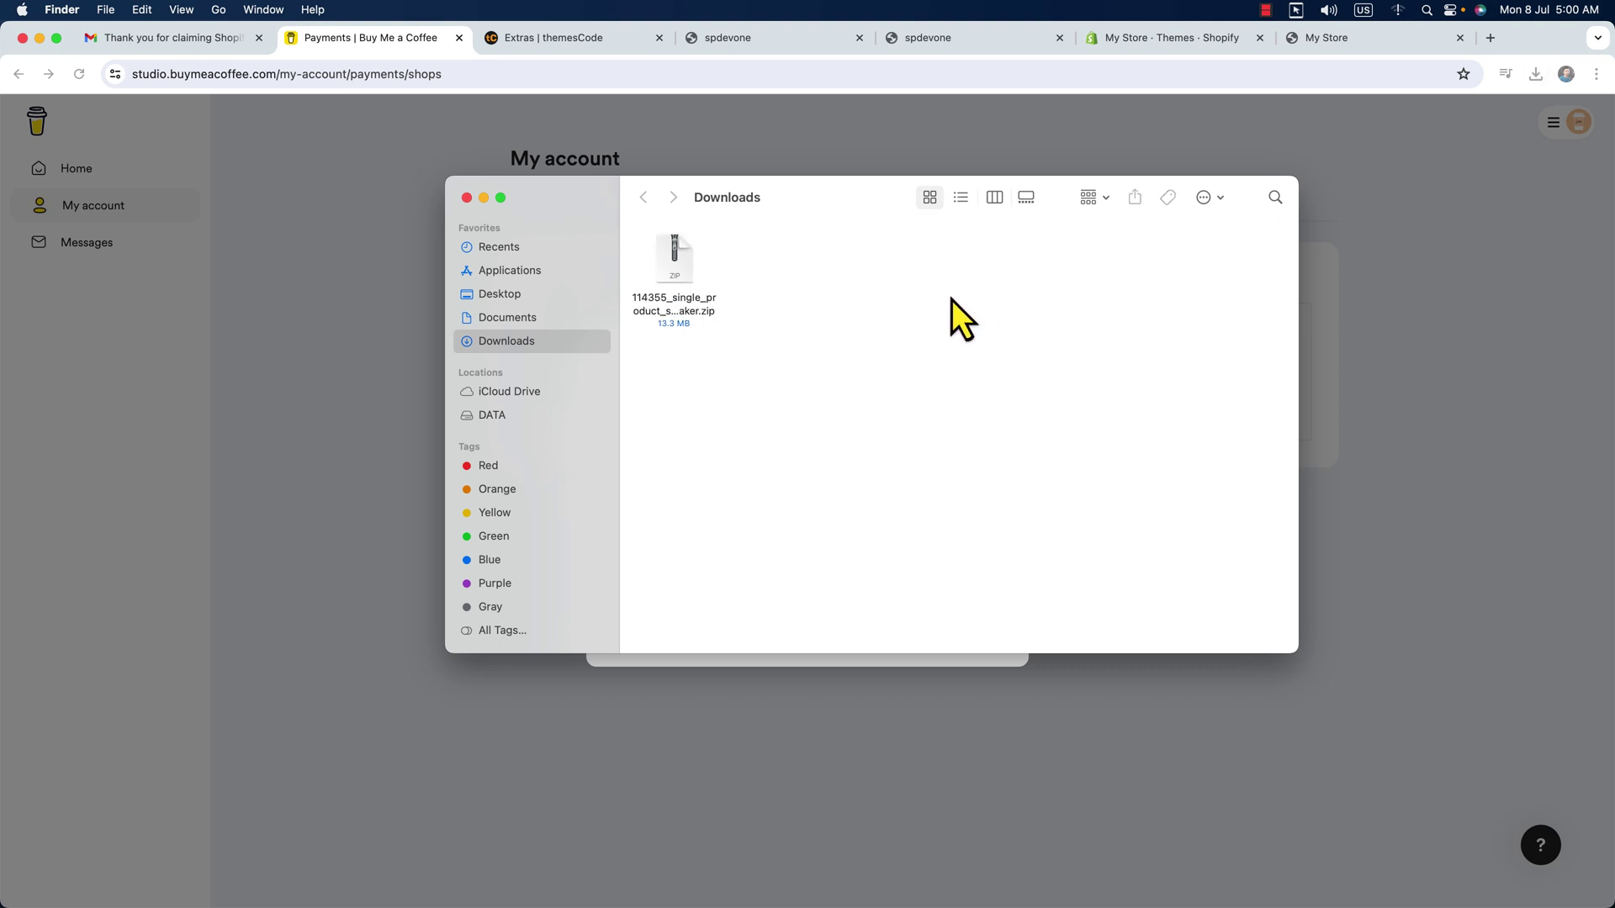
{"action": "double_click", "coordinate": [673, 269]}
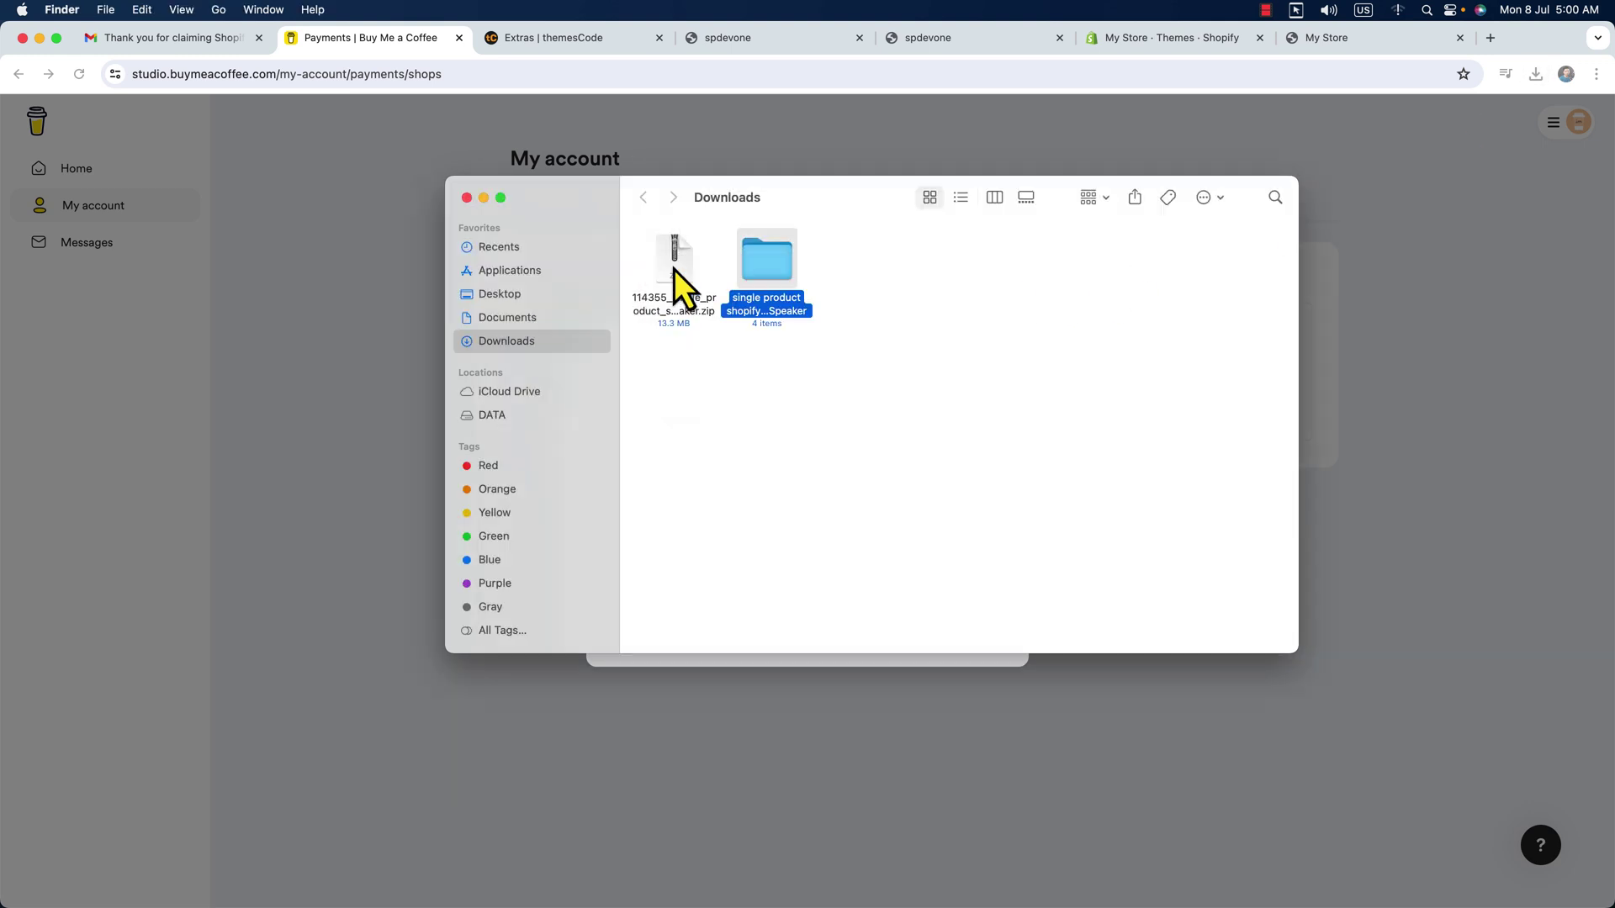
{"action": "left_click_drag", "start_coordinate": [776, 269], "coordinate": [887, 301]}
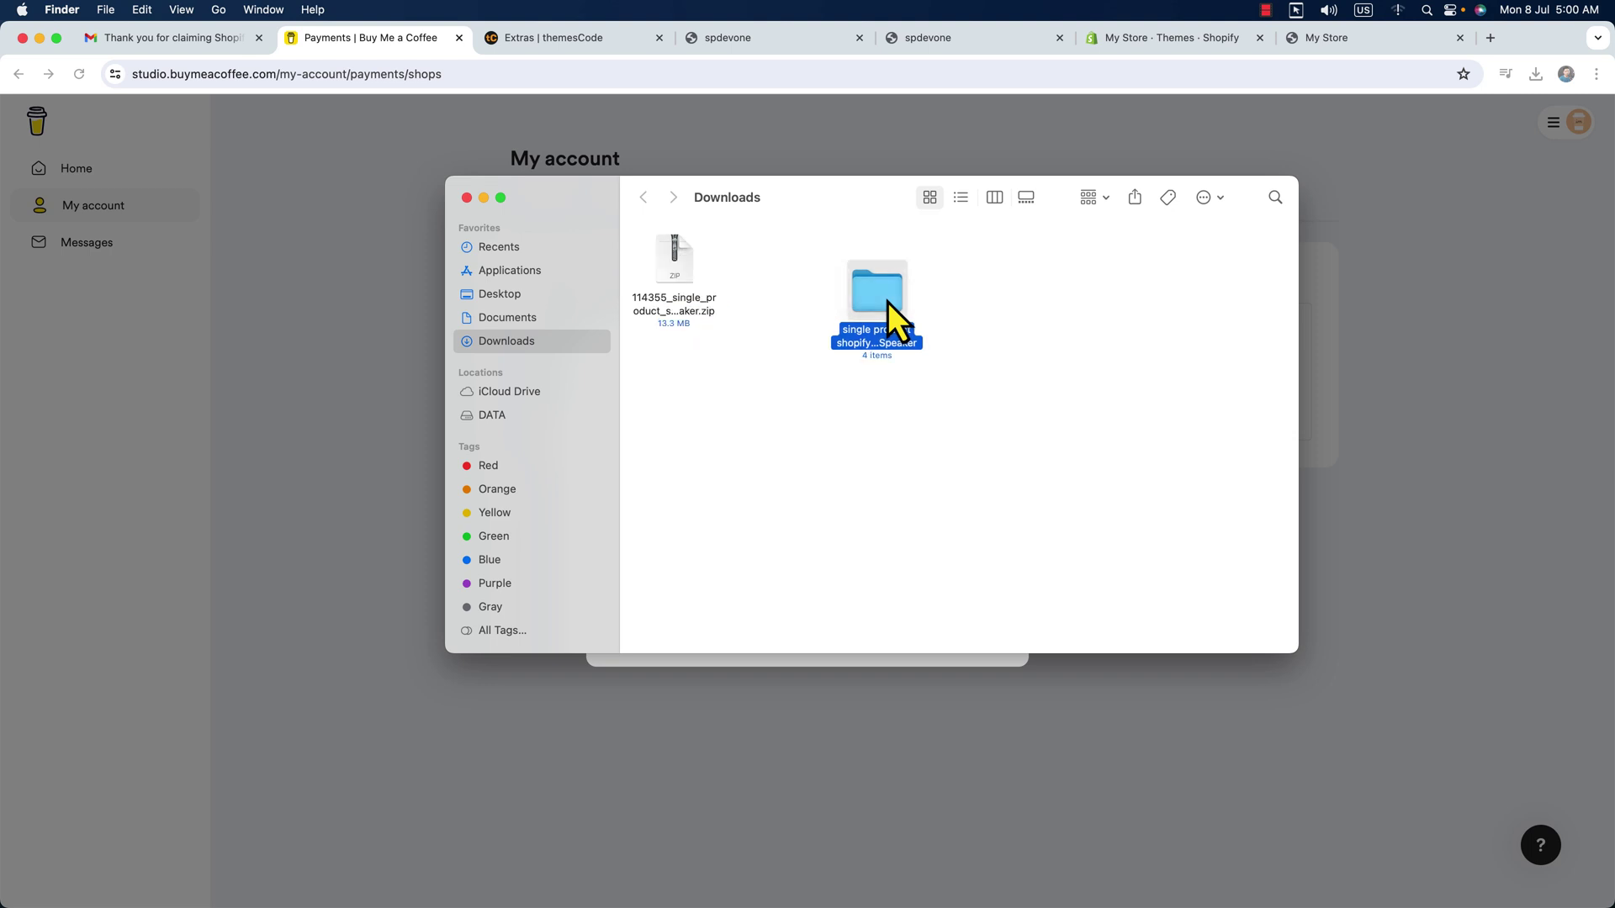
{"action": "left_click", "coordinate": [961, 316]}
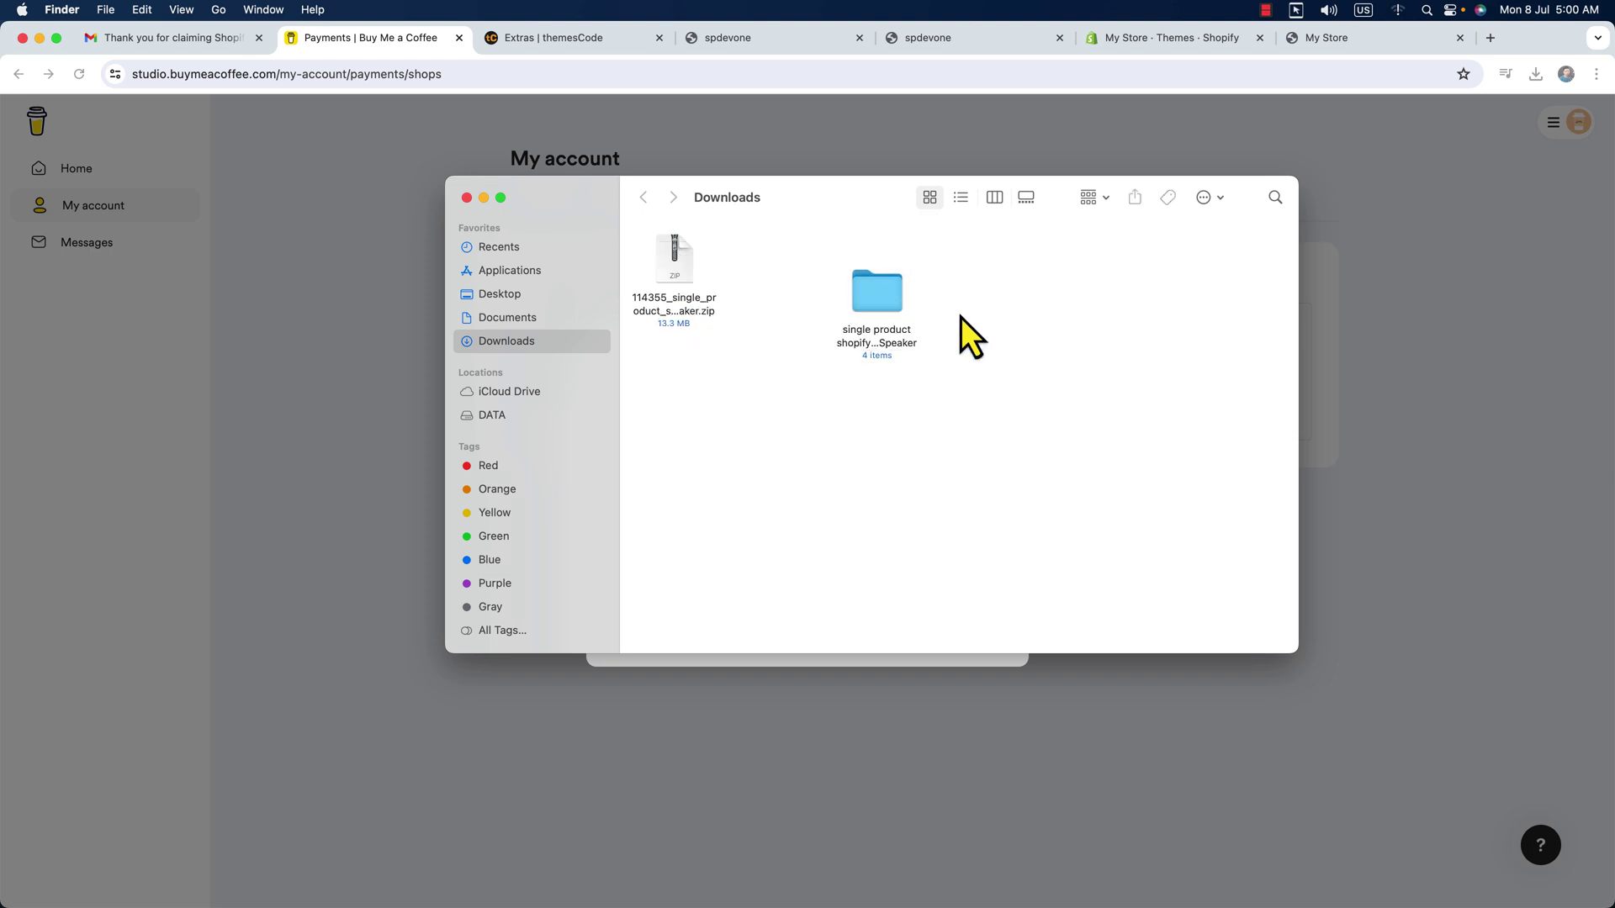
Step: Examine the extracted template folder's contents, including the Import Products folder and theme-main.zip
{"action": "double_click", "coordinate": [877, 290]}
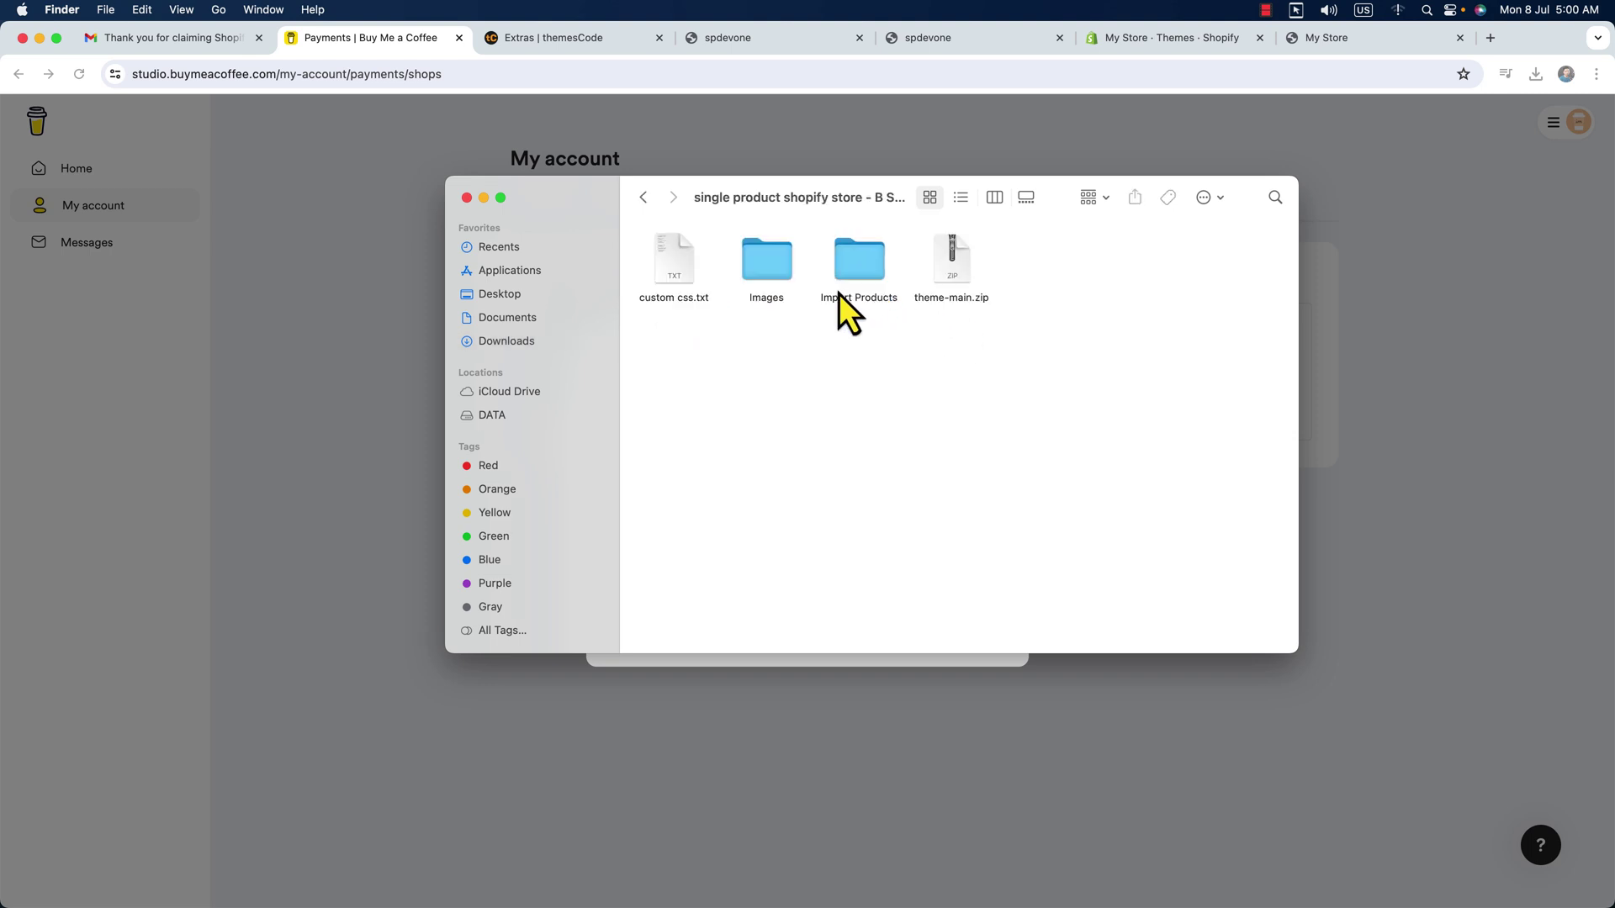
{"action": "left_click", "coordinate": [949, 269]}
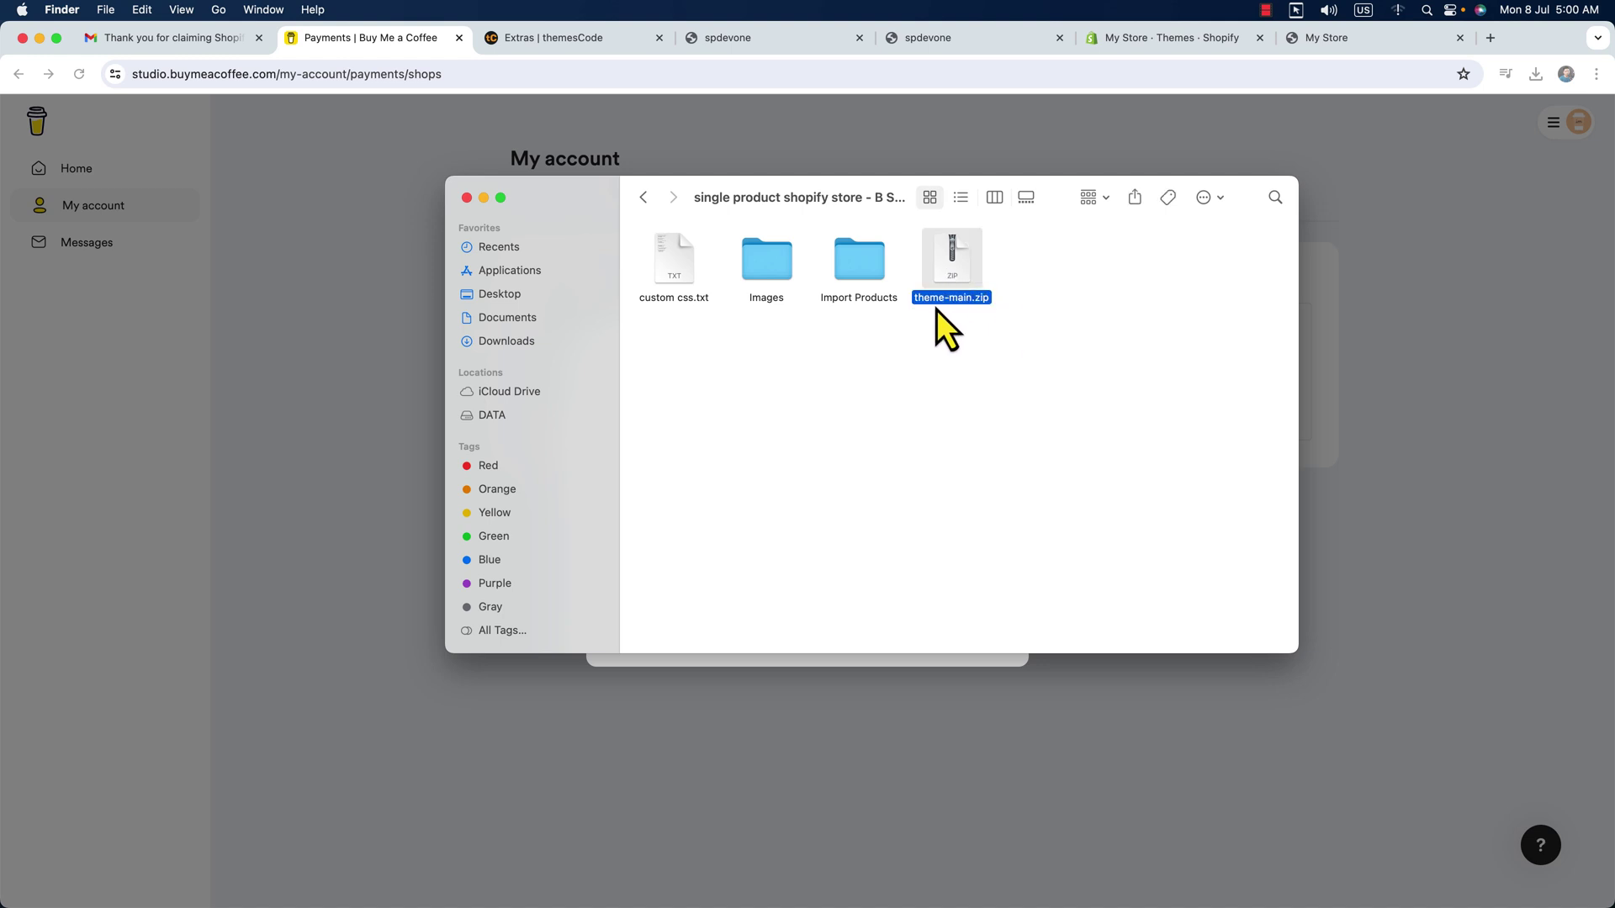
{"action": "double_click", "coordinate": [857, 259]}
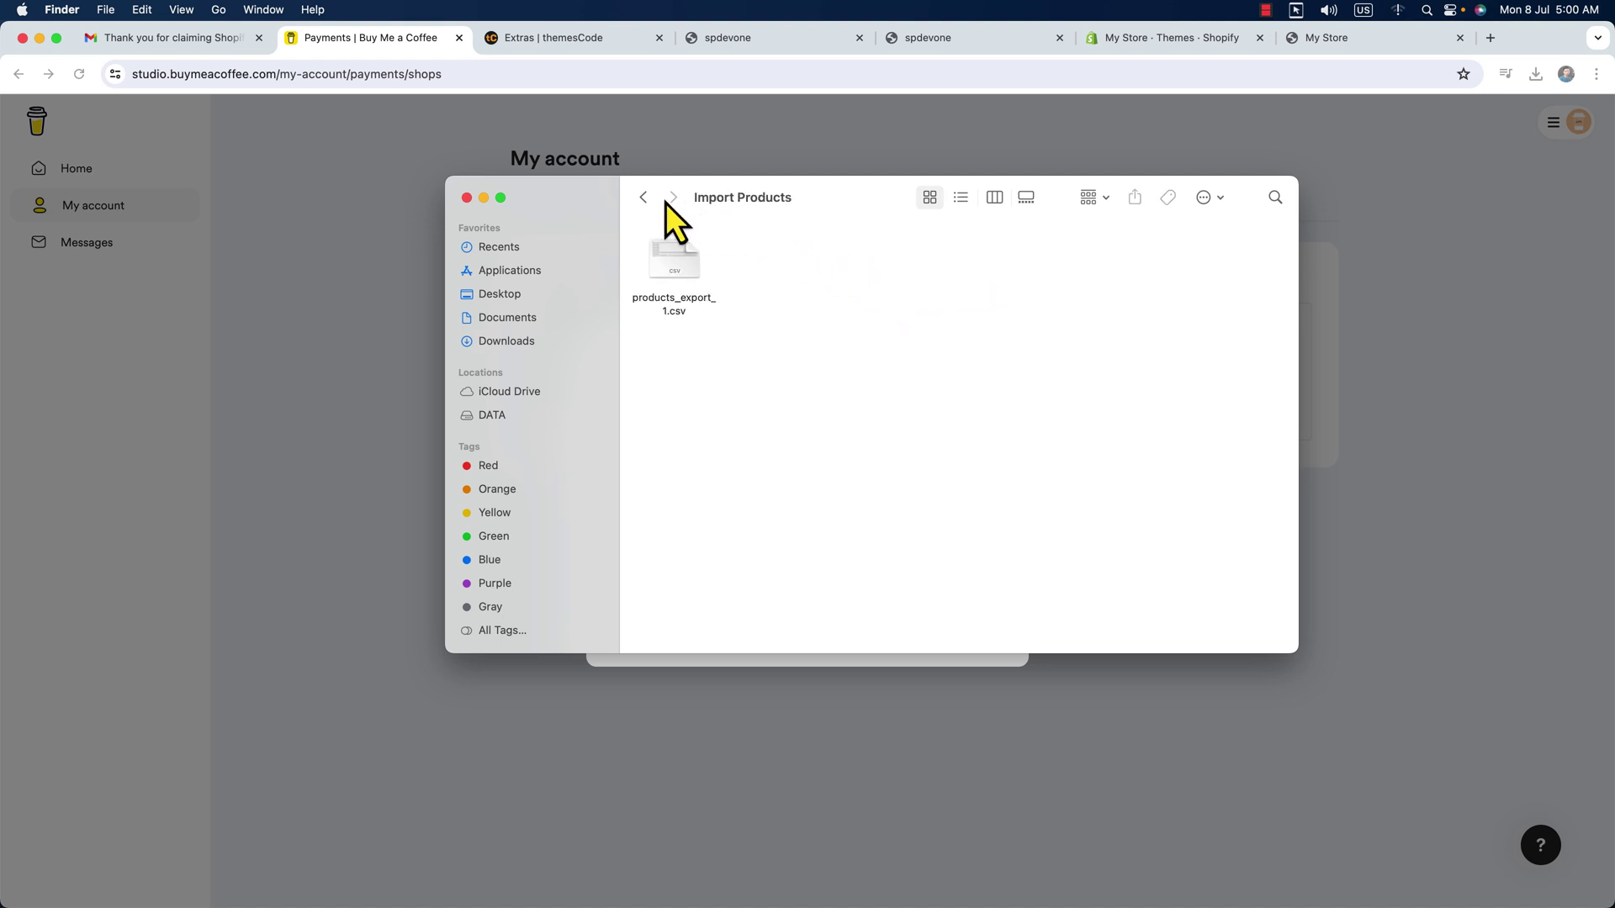
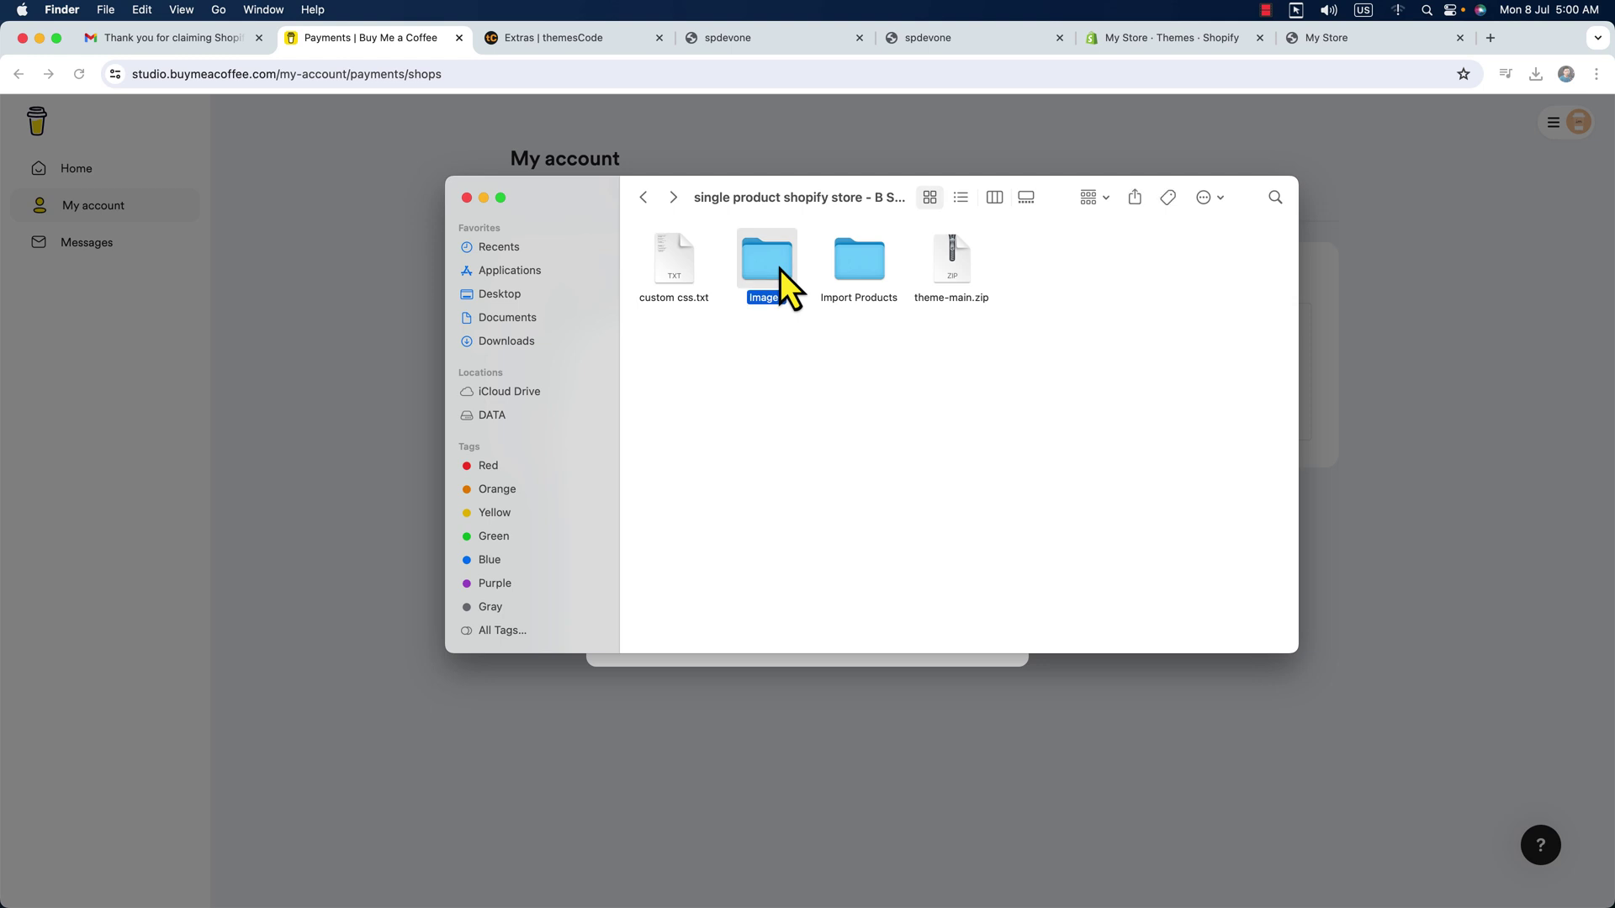
{"action": "left_click", "coordinate": [643, 198]}
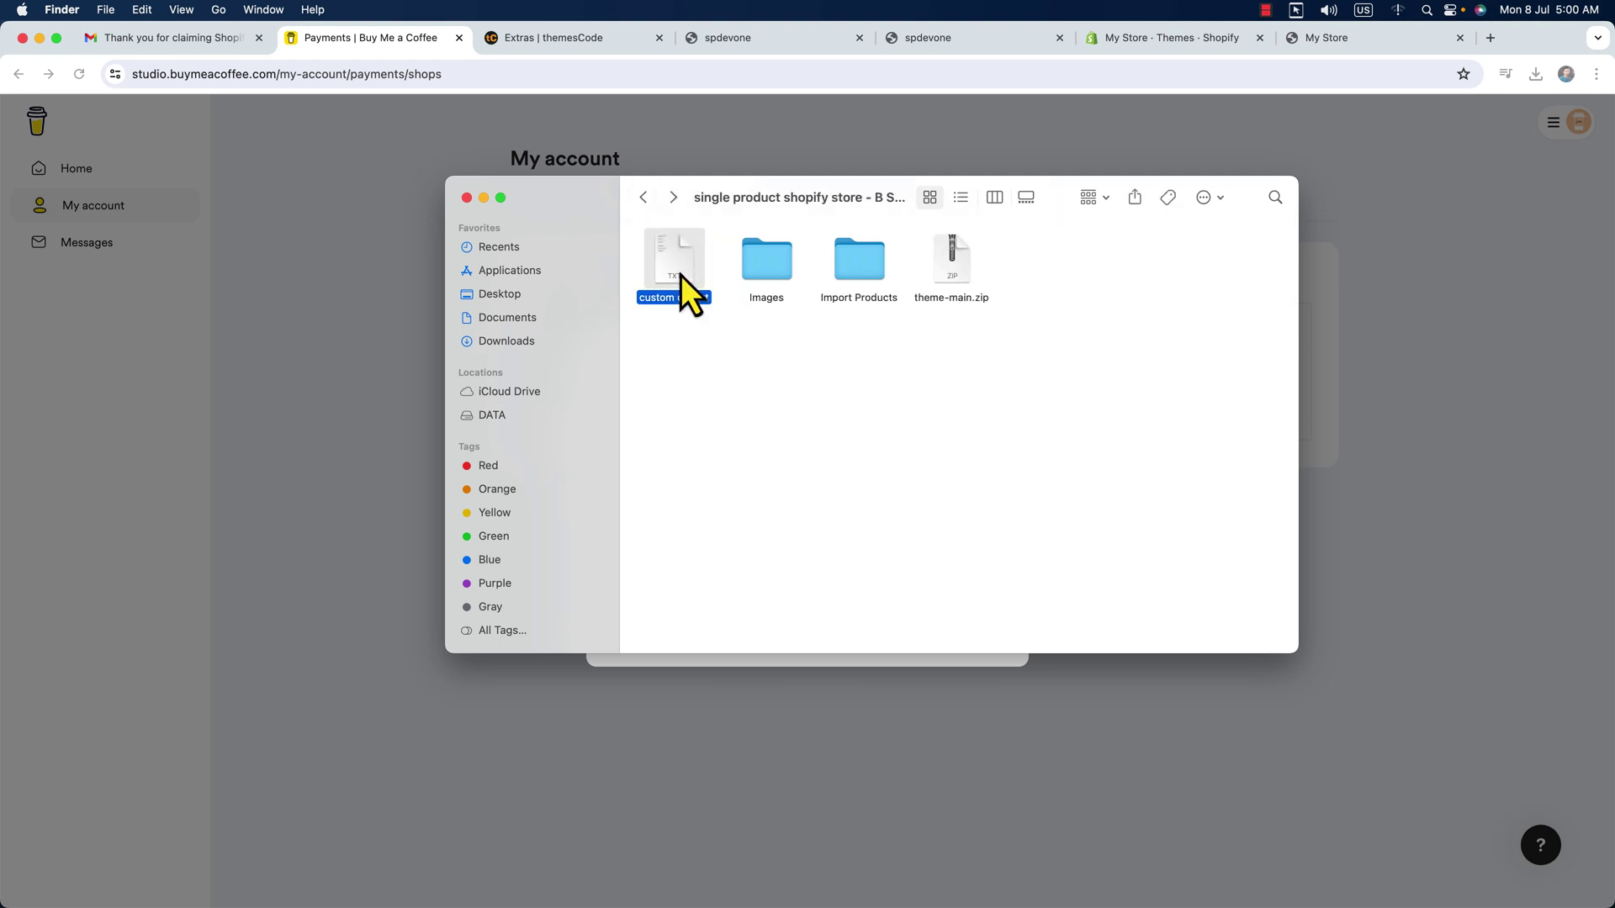
{"action": "left_click", "coordinate": [950, 267]}
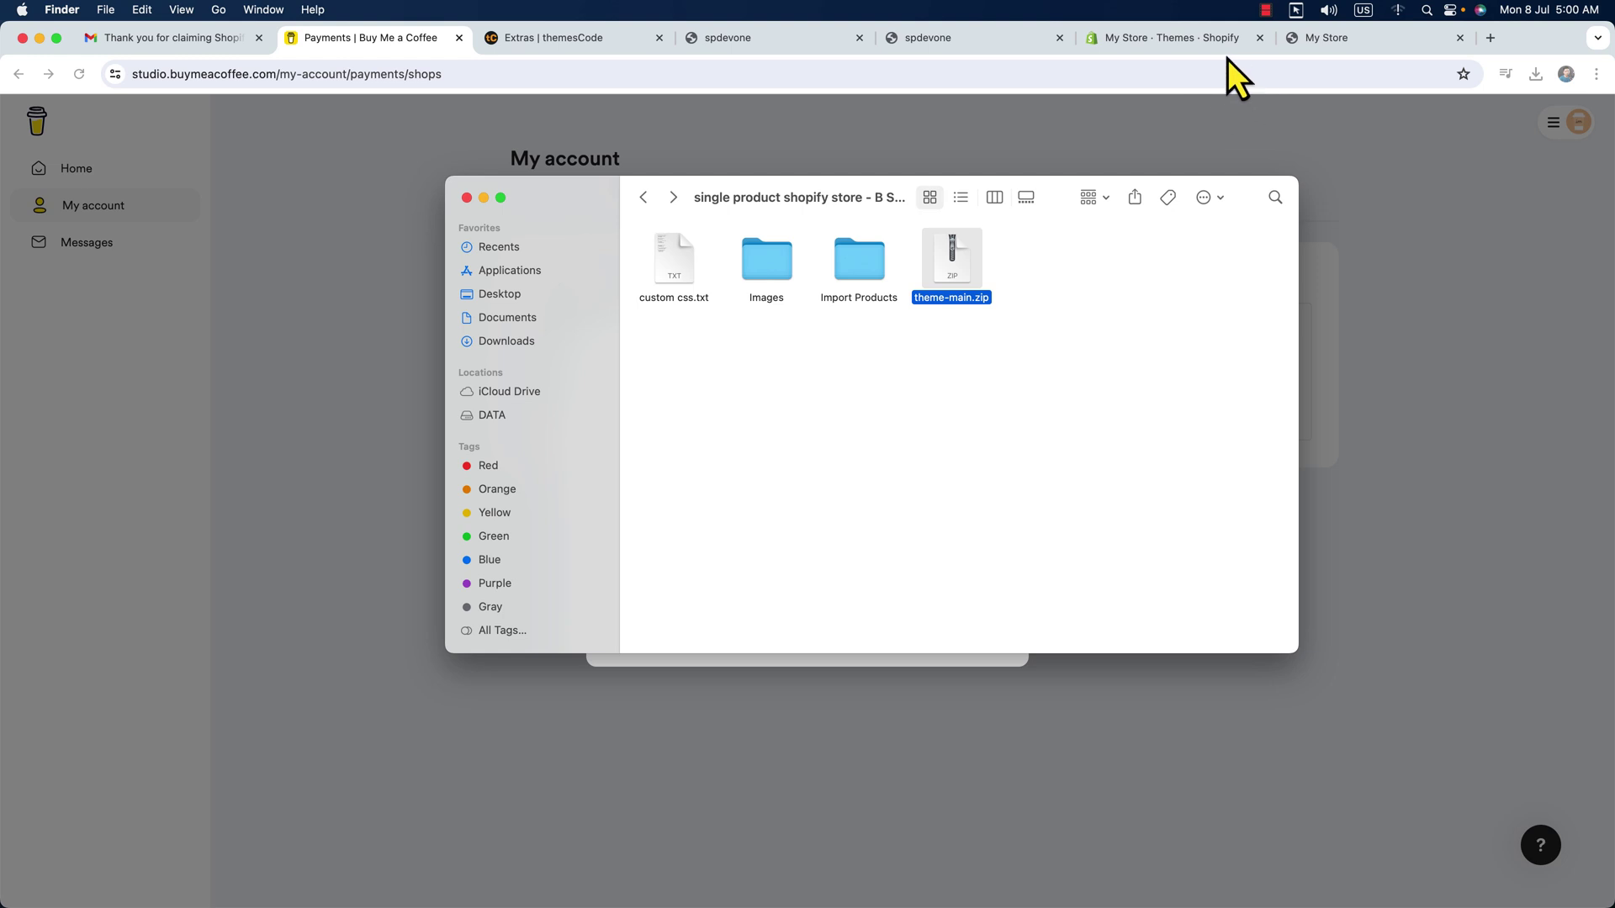
Step: Switch to the Shopify admin's themes and upload theme-main.zip to the theme library
{"action": "left_click", "coordinate": [1163, 42]}
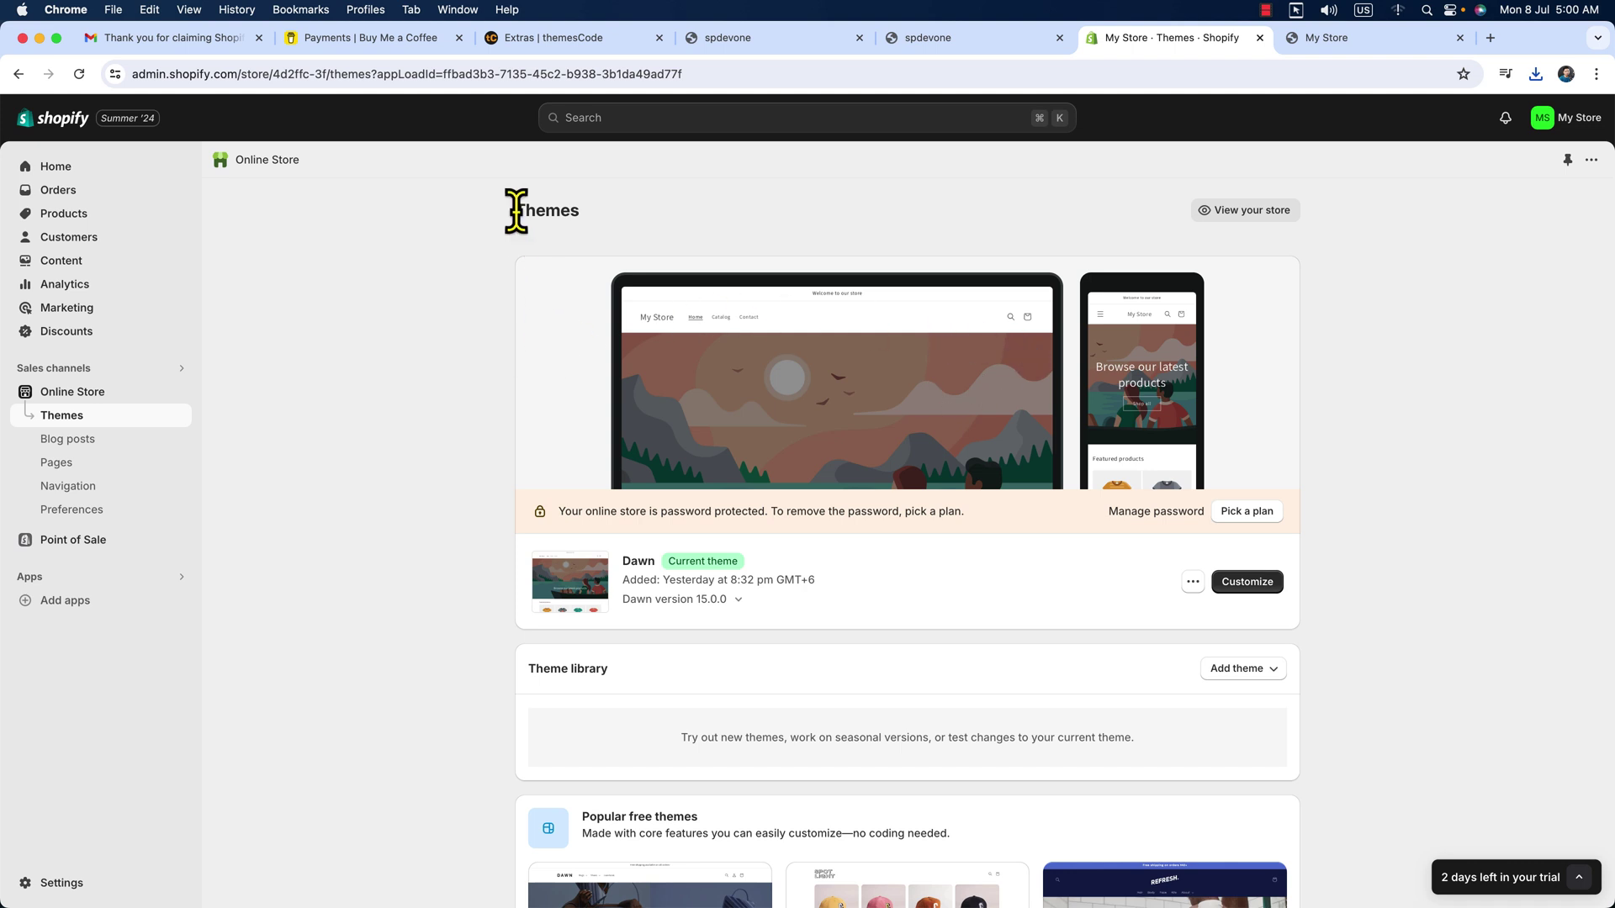
{"action": "left_click_drag", "start_coordinate": [515, 210], "coordinate": [608, 223]}
{"action": "left_click", "coordinate": [607, 223]}
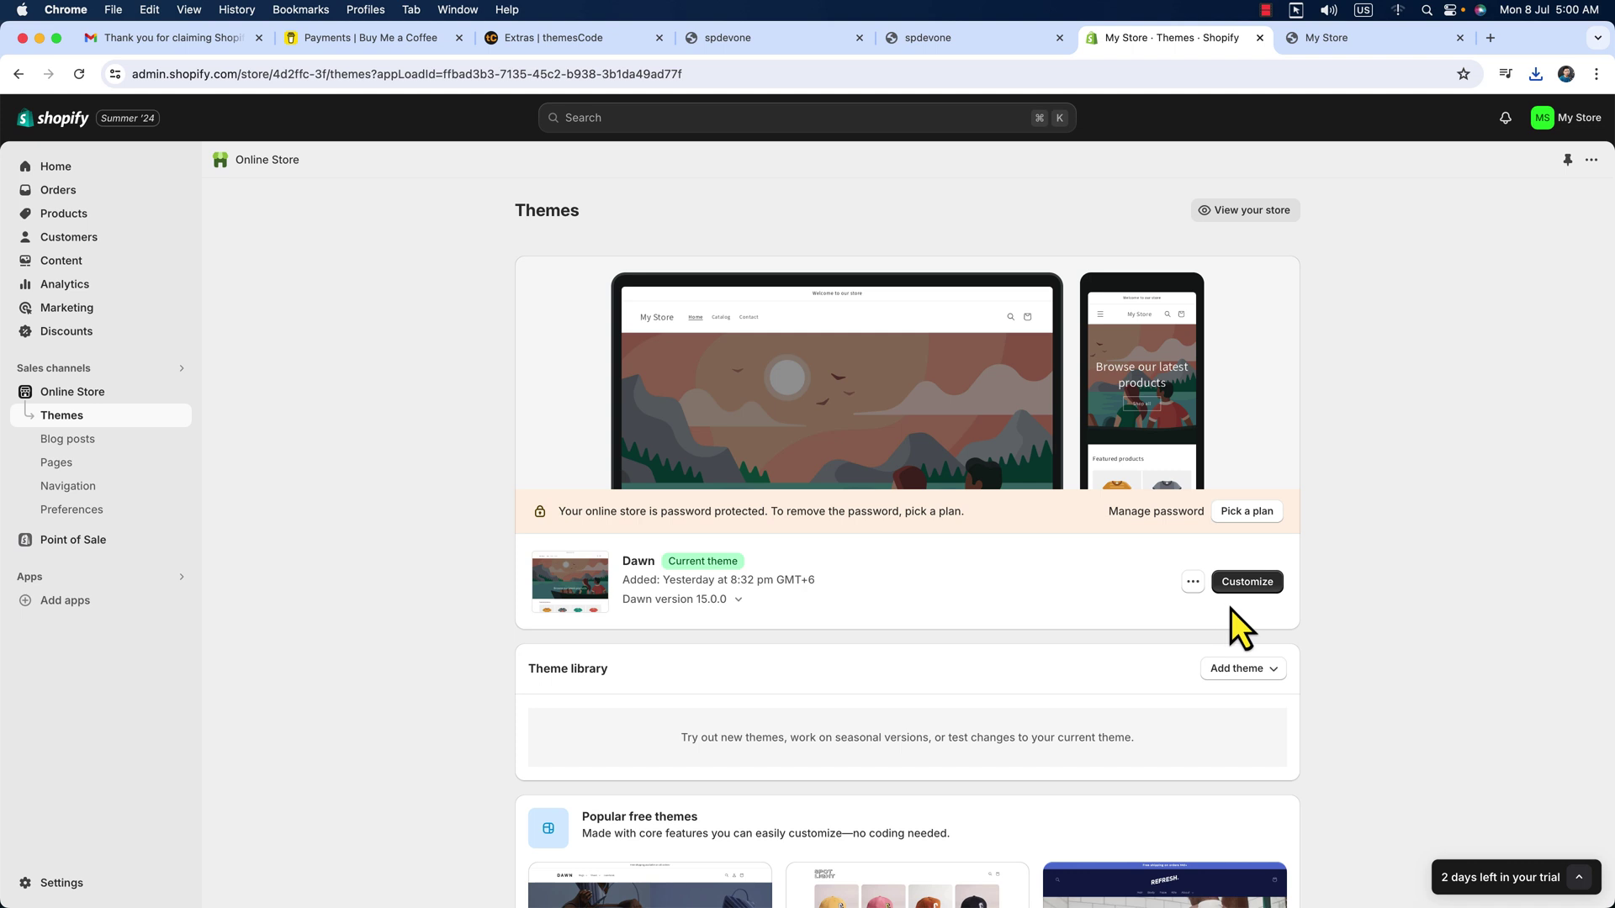
{"action": "left_click", "coordinate": [1257, 673]}
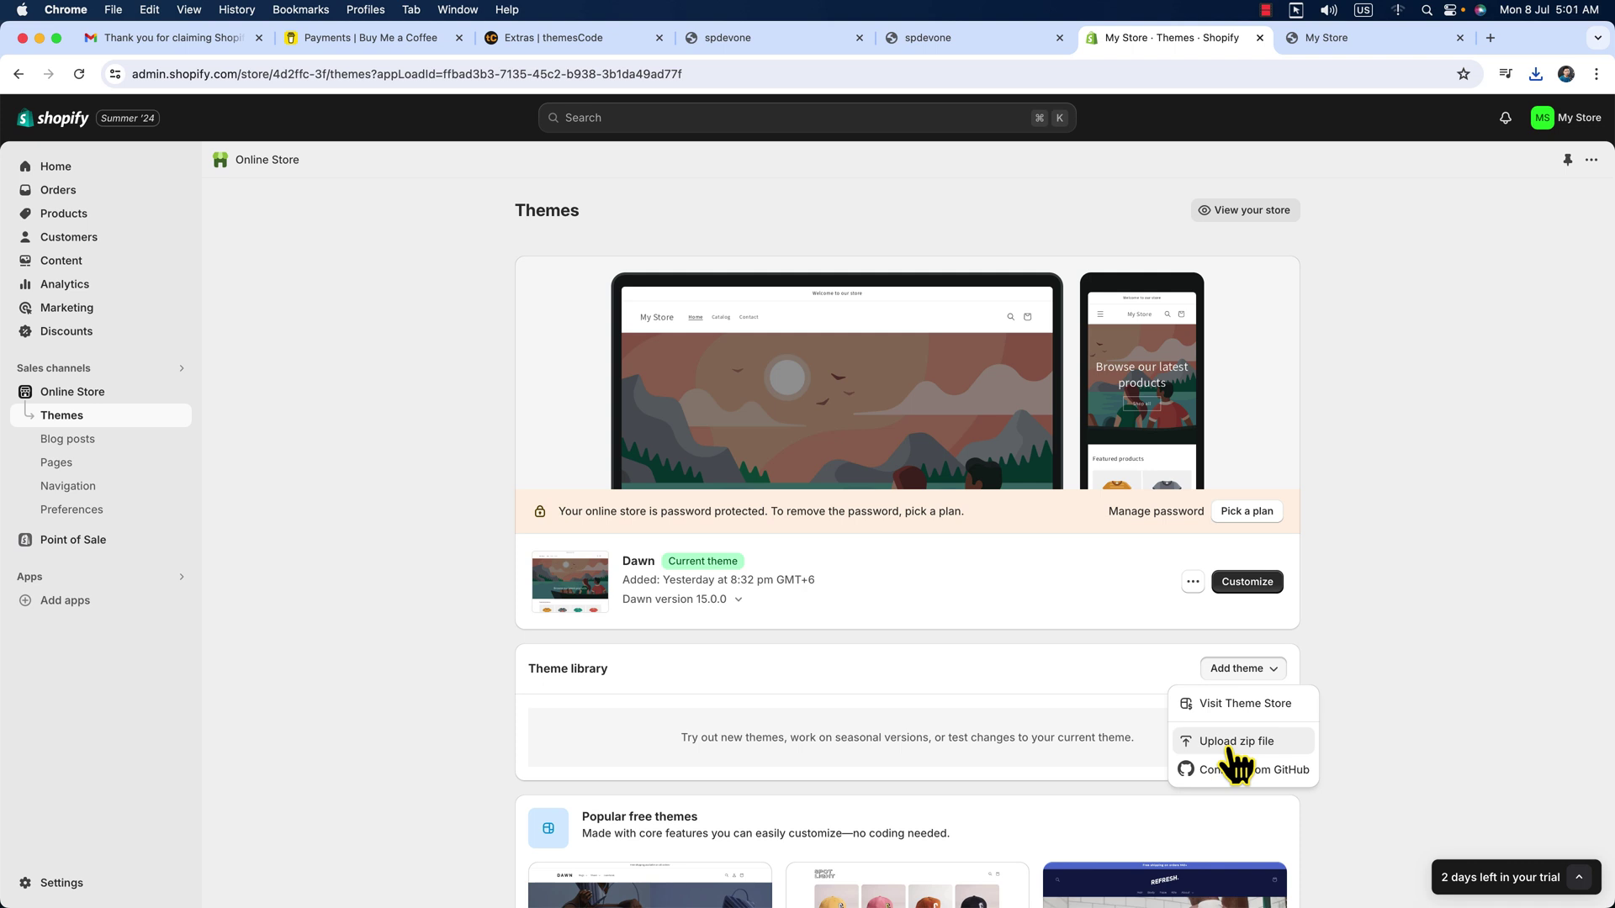
{"action": "left_click", "coordinate": [1230, 744]}
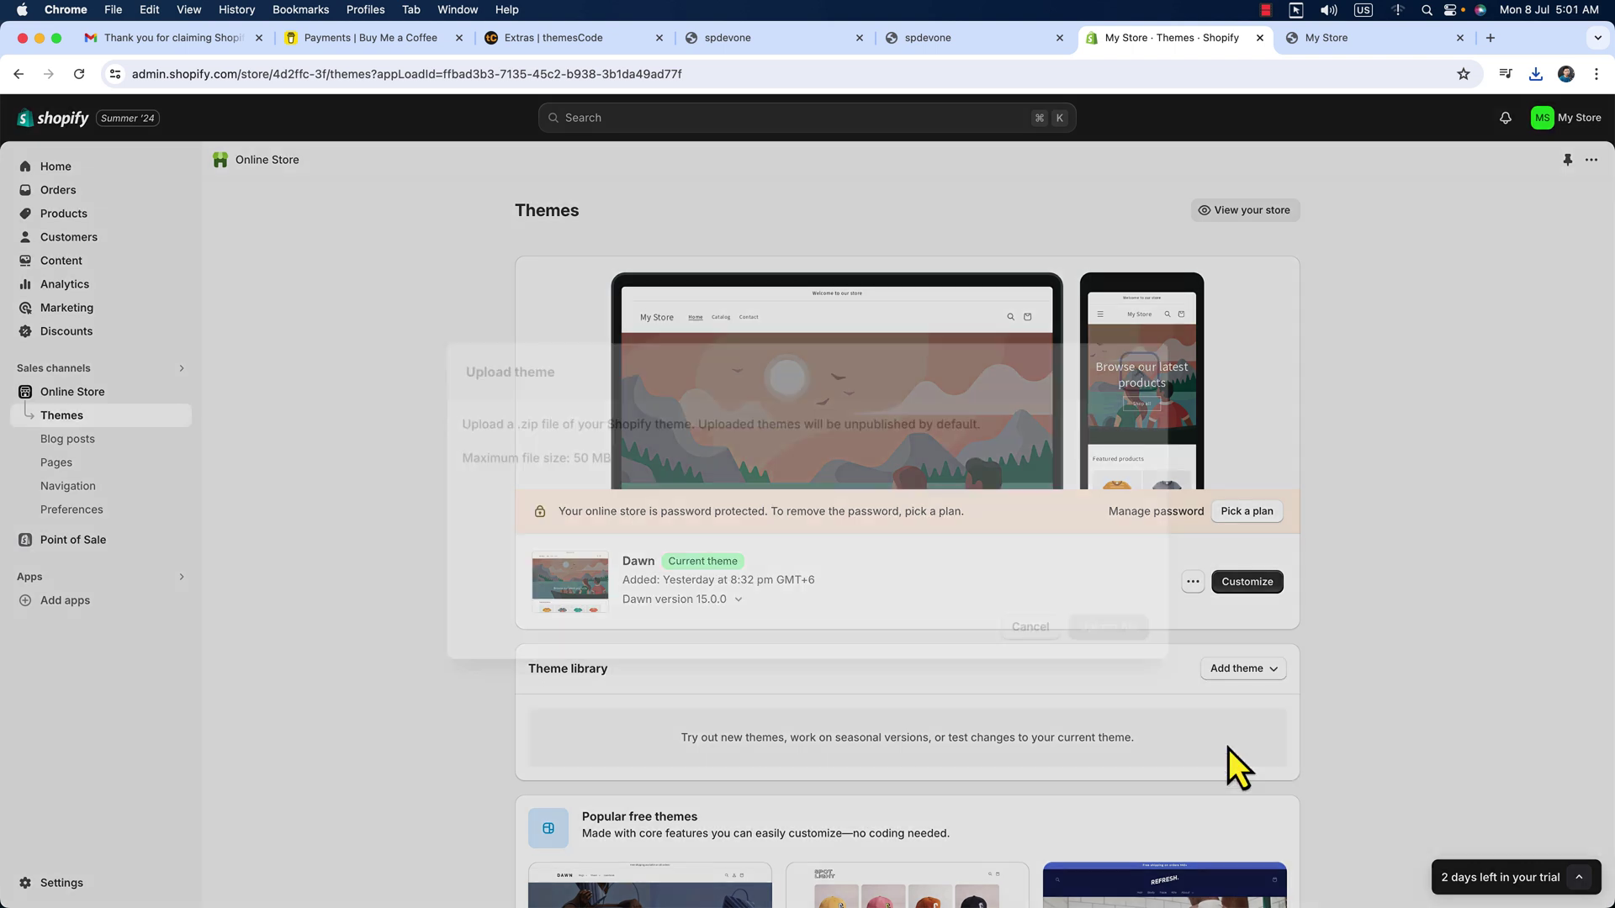
{"action": "left_click", "coordinate": [820, 535]}
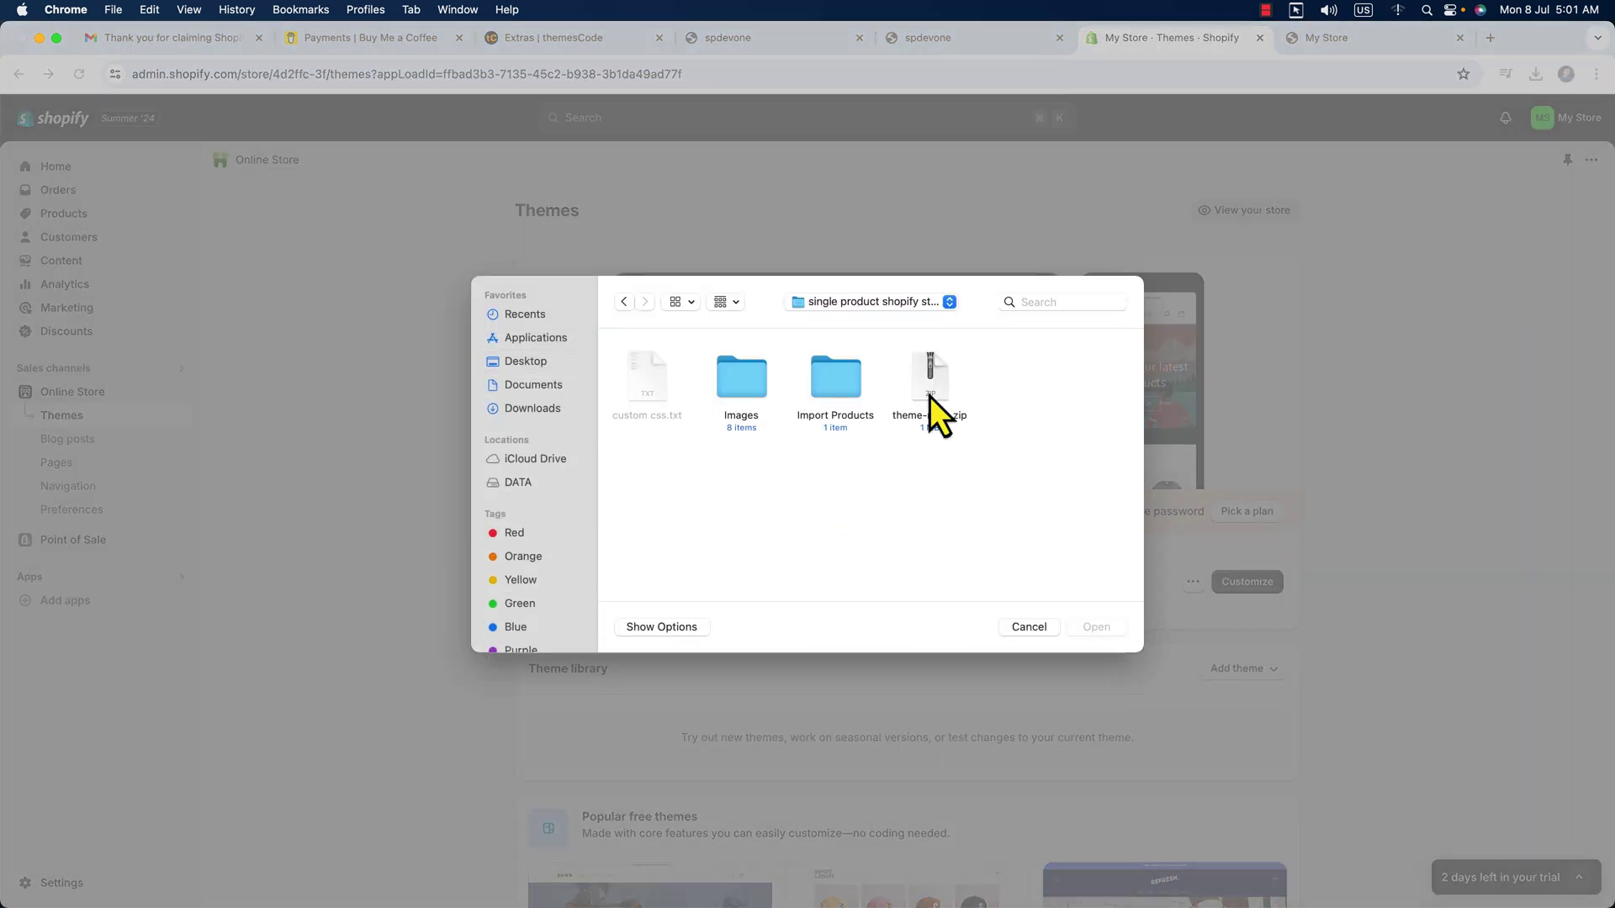
{"action": "double_click", "coordinate": [930, 396]}
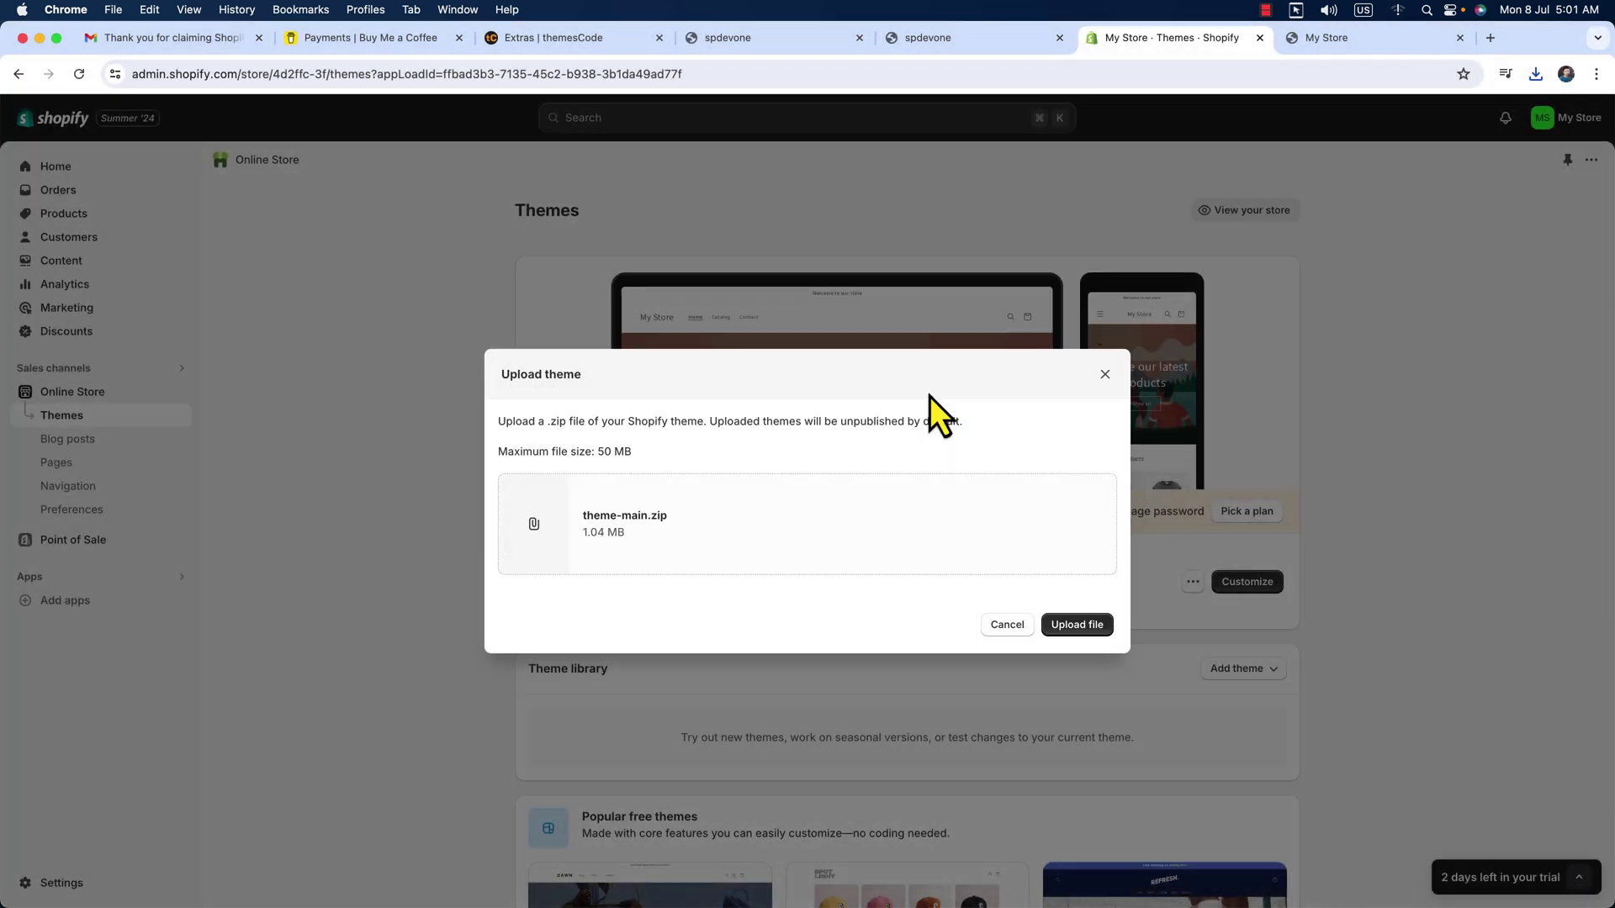
{"action": "left_click", "coordinate": [1077, 626]}
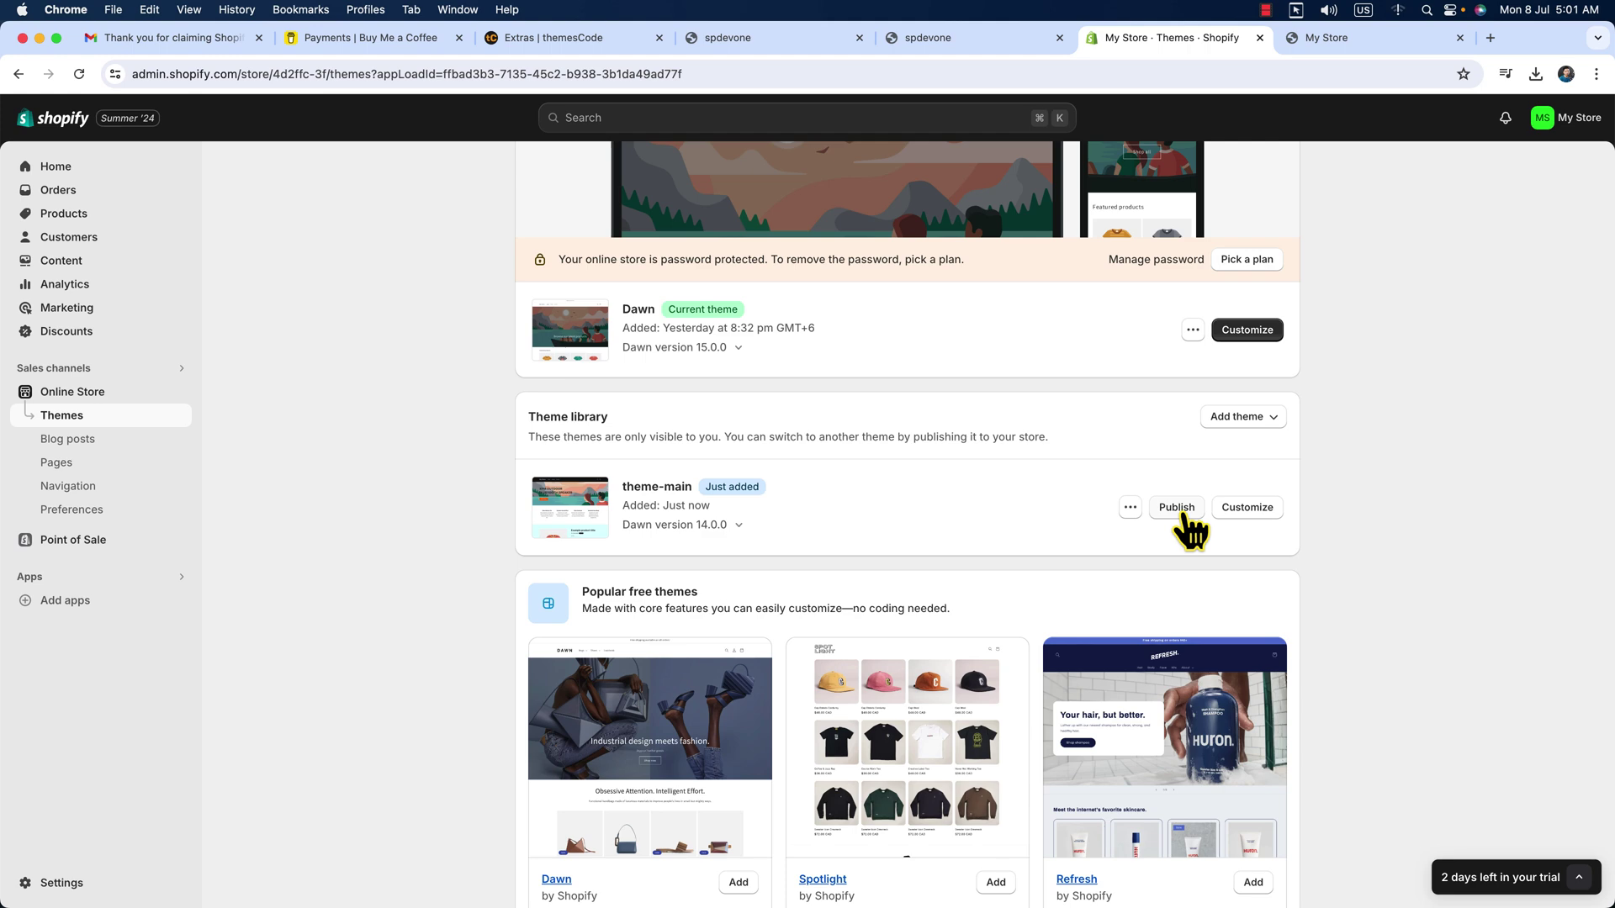
Step: Publish theme-main as the store's current theme, and view the storefront against the spdevone demo
{"action": "left_click", "coordinate": [1177, 508]}
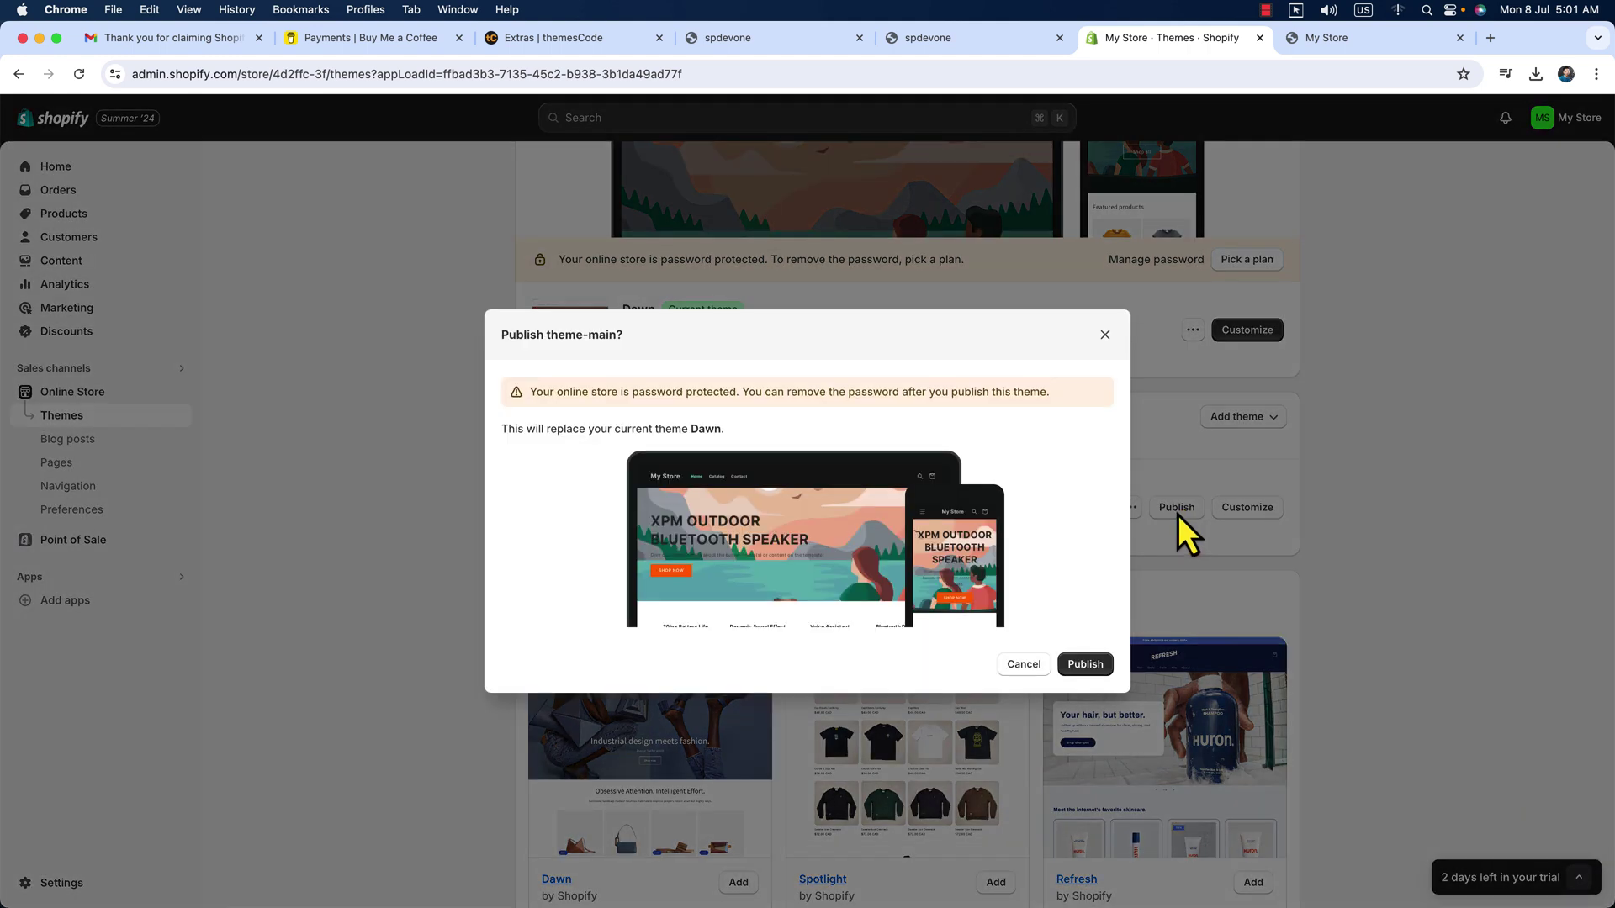
{"action": "left_click", "coordinate": [1085, 664]}
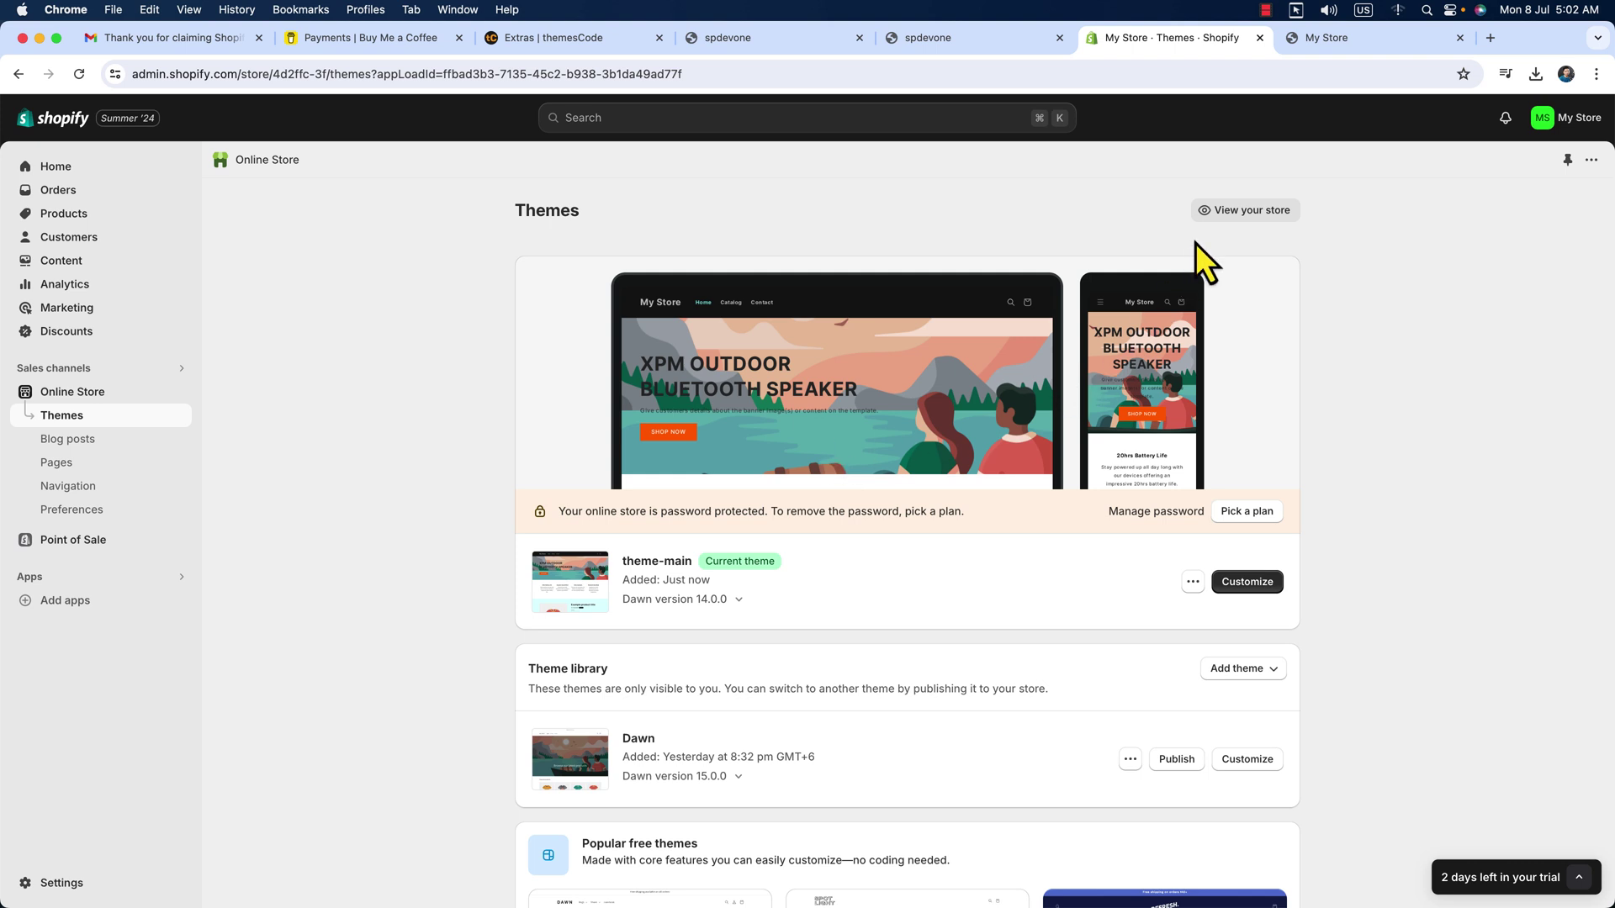
{"action": "left_click", "coordinate": [1236, 212]}
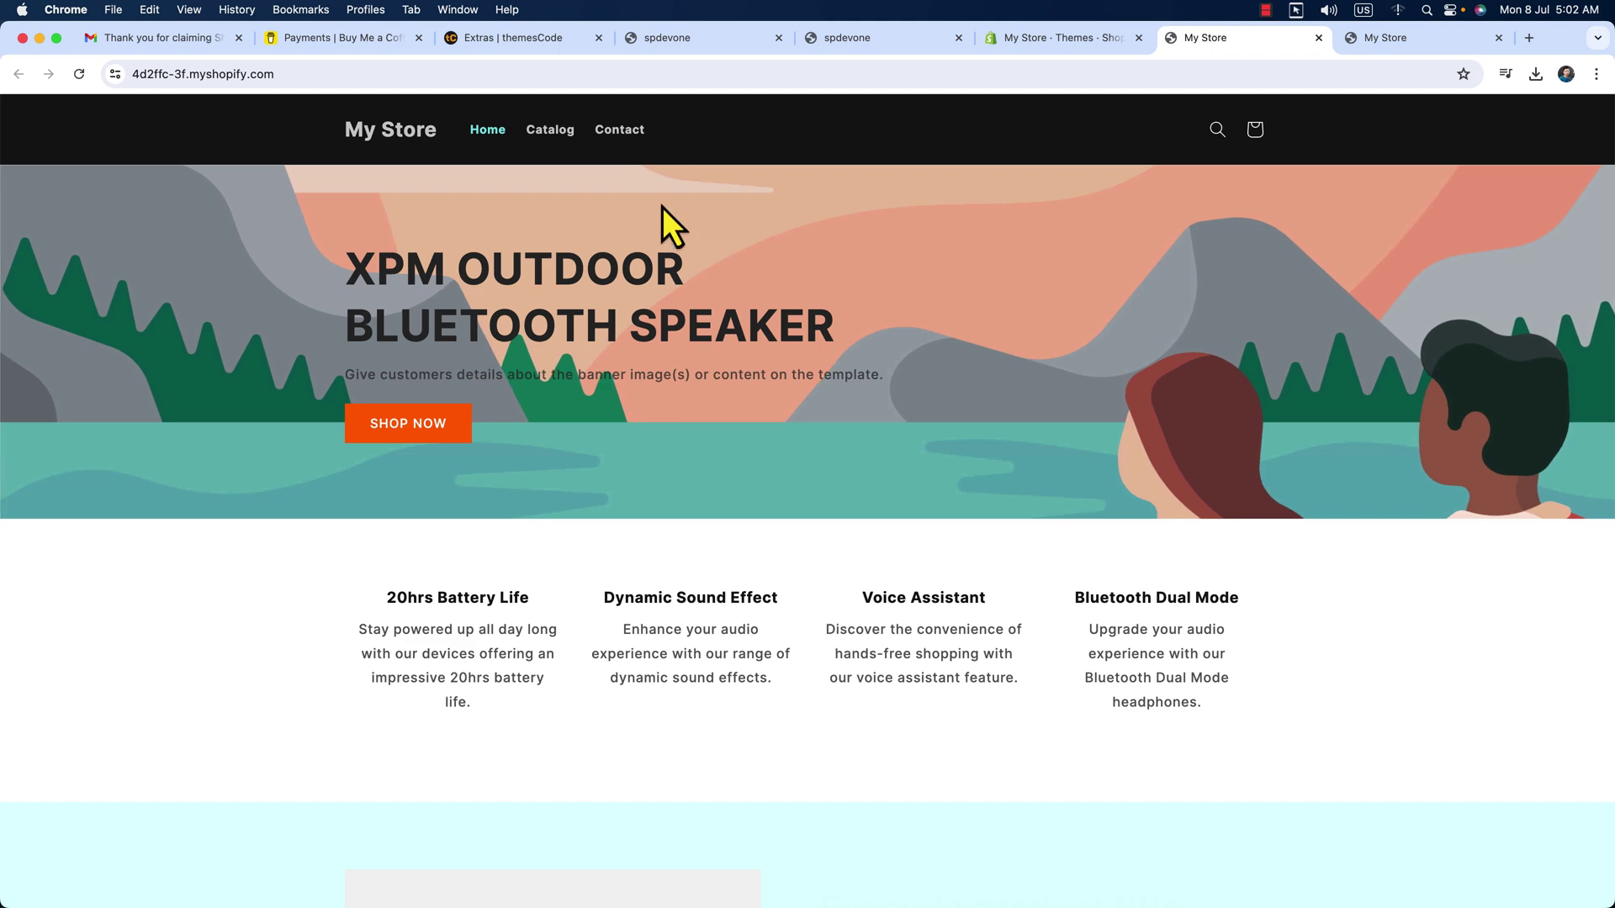
{"action": "left_click", "coordinate": [666, 42]}
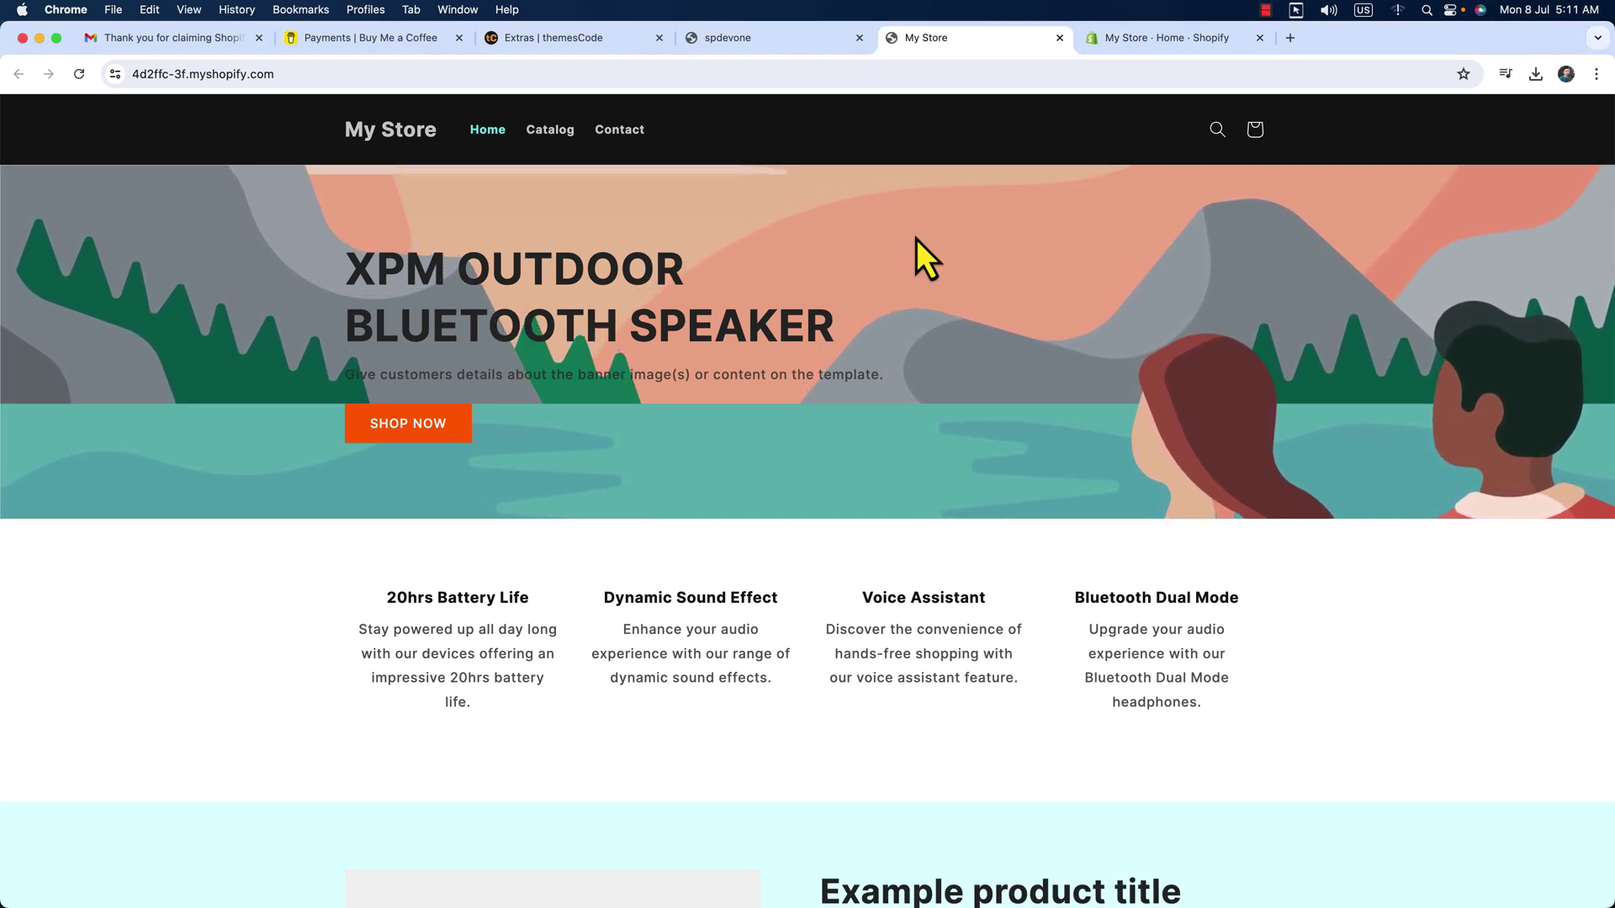
Step: Return to the Shopify admin's online store and open the theme-main theme for customizing
{"action": "left_click", "coordinate": [1172, 44]}
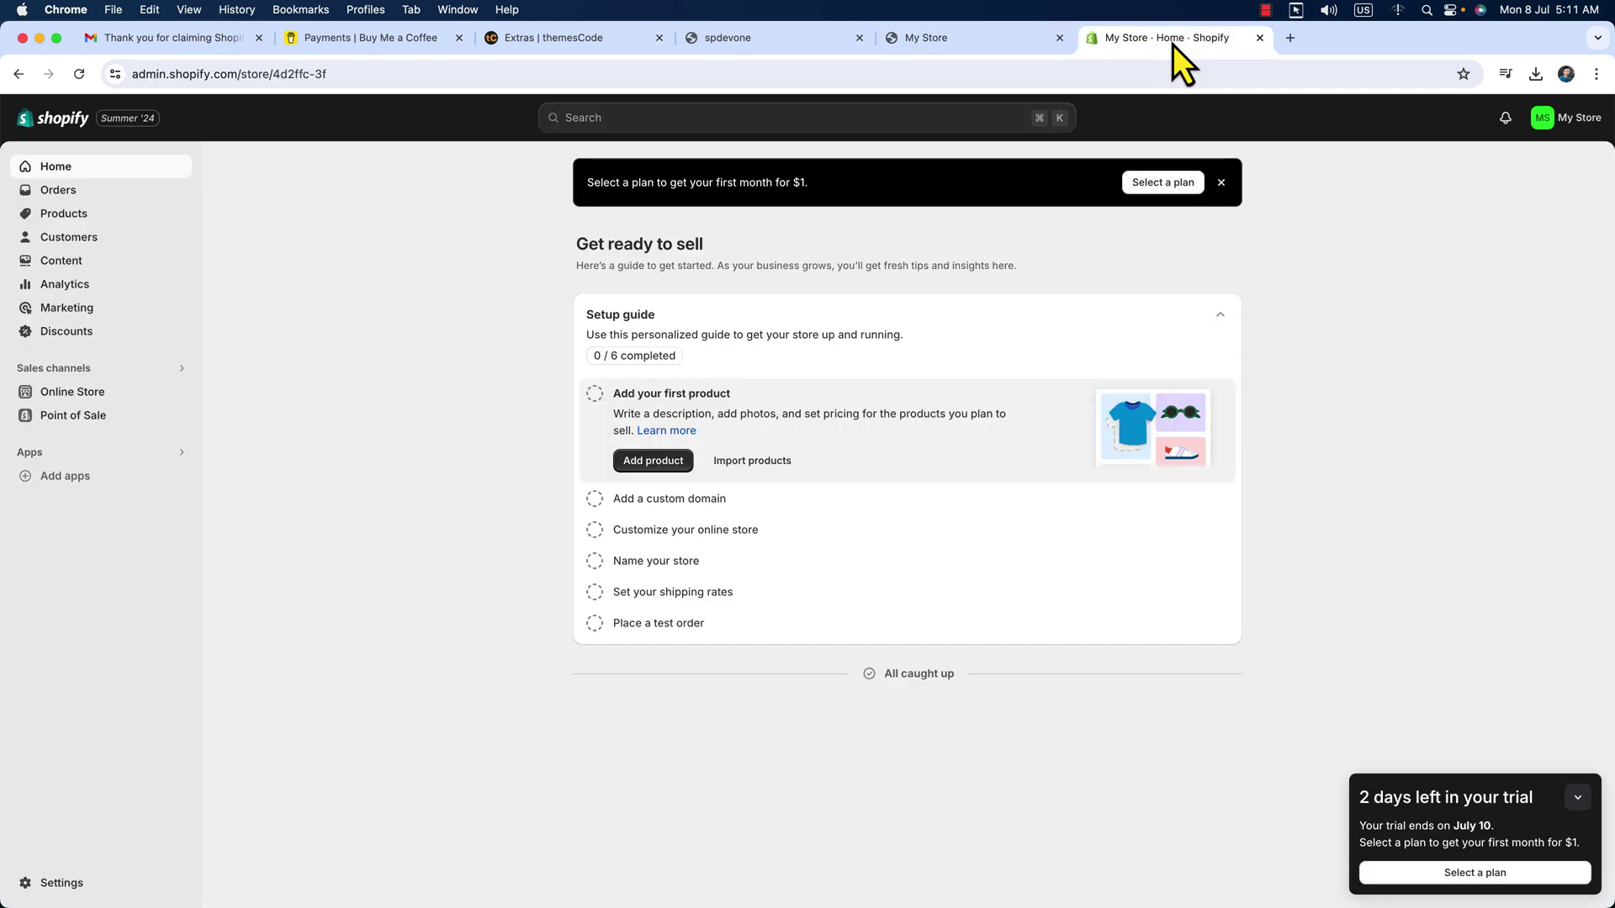
{"action": "left_click", "coordinate": [78, 395]}
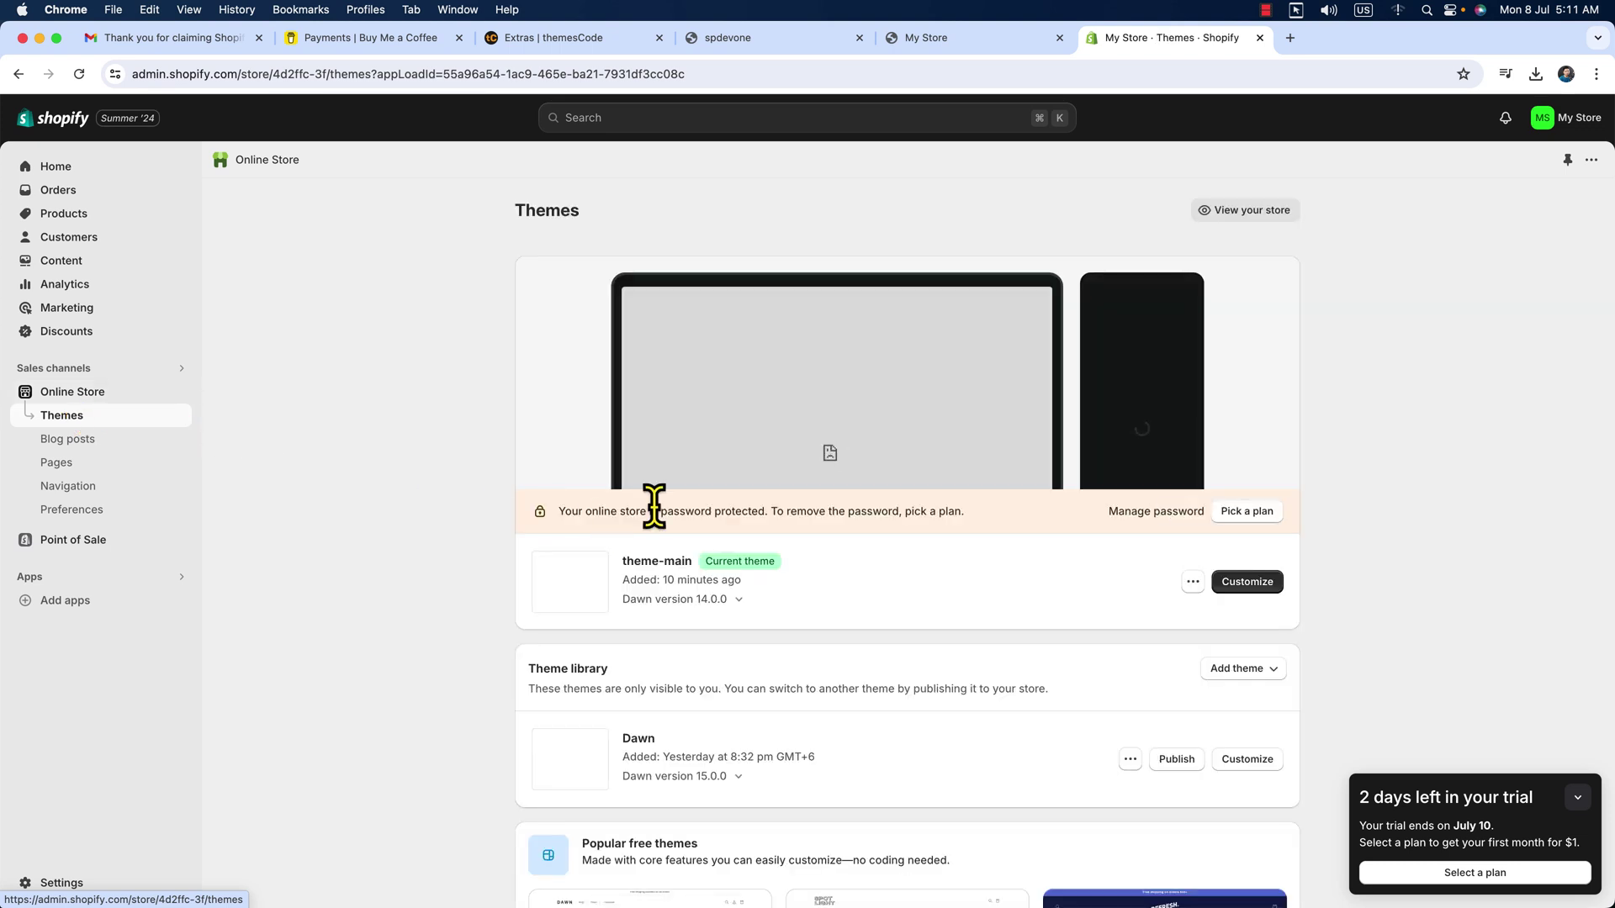
{"action": "left_click", "coordinate": [1251, 587]}
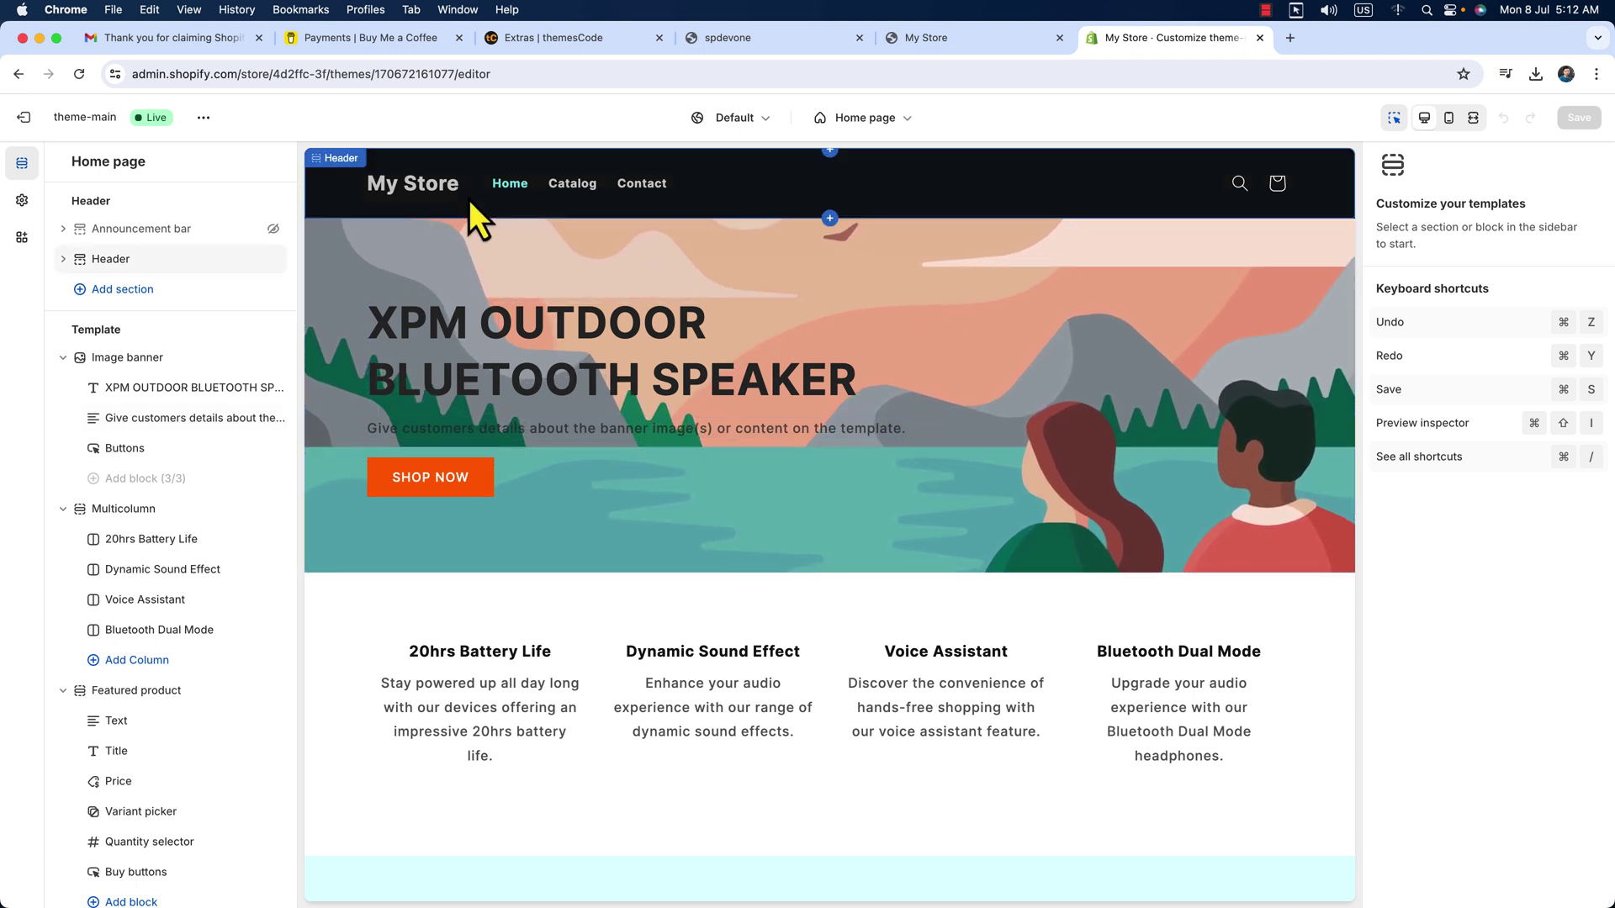
Step: Select the store's header in the theme editor and compare its logo with the spdevone demo store's header
{"action": "left_click", "coordinate": [424, 185]}
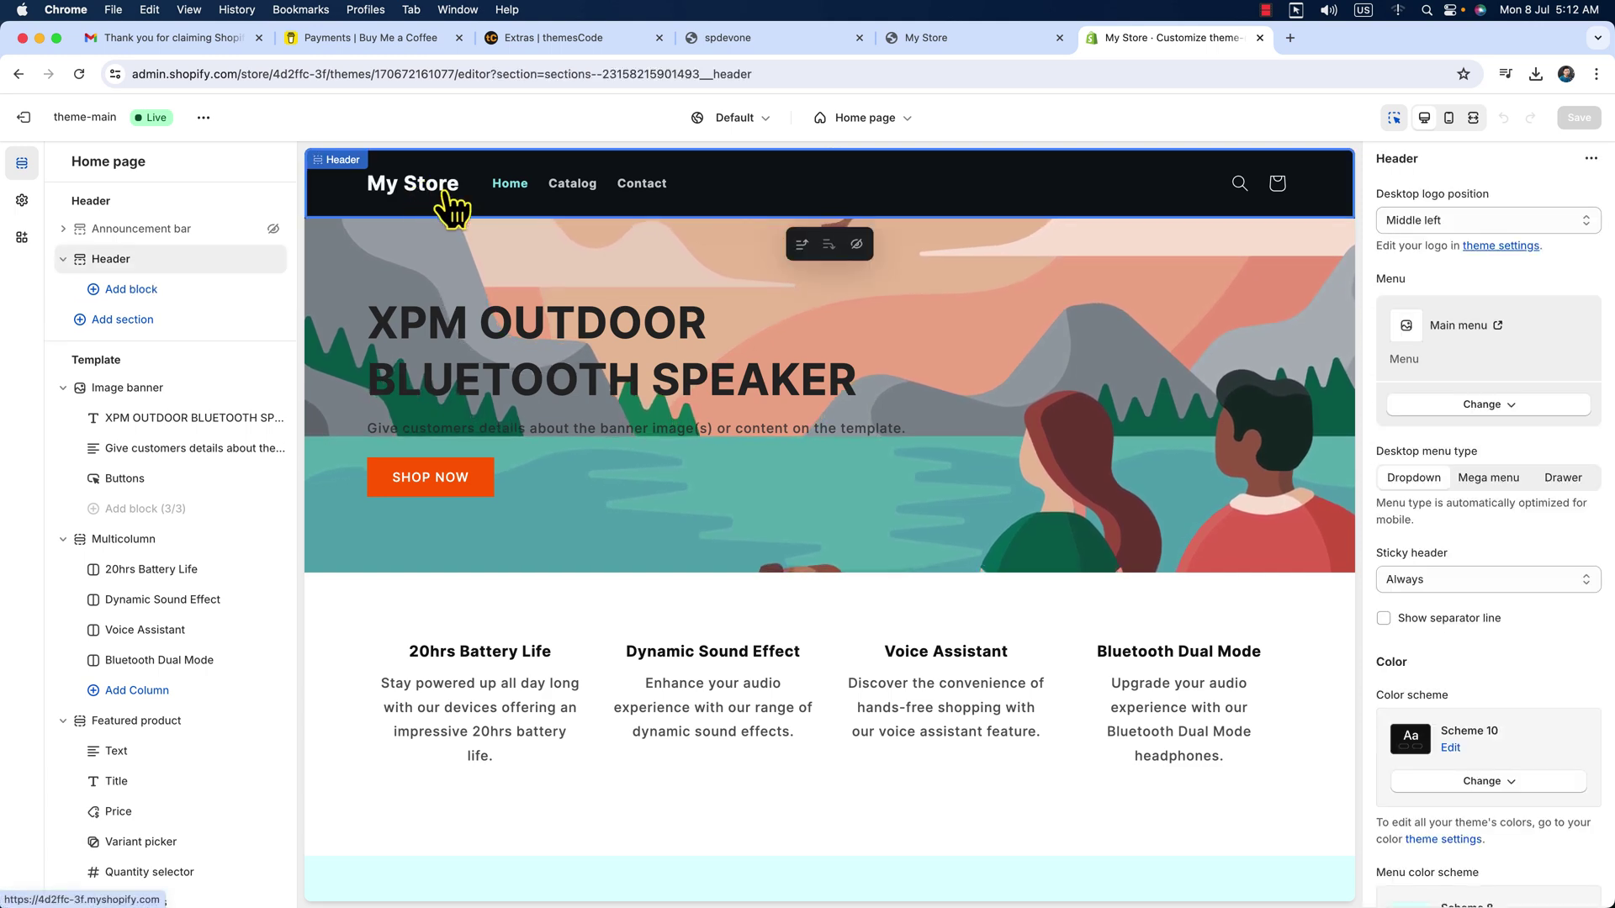
{"action": "left_click", "coordinate": [763, 37]}
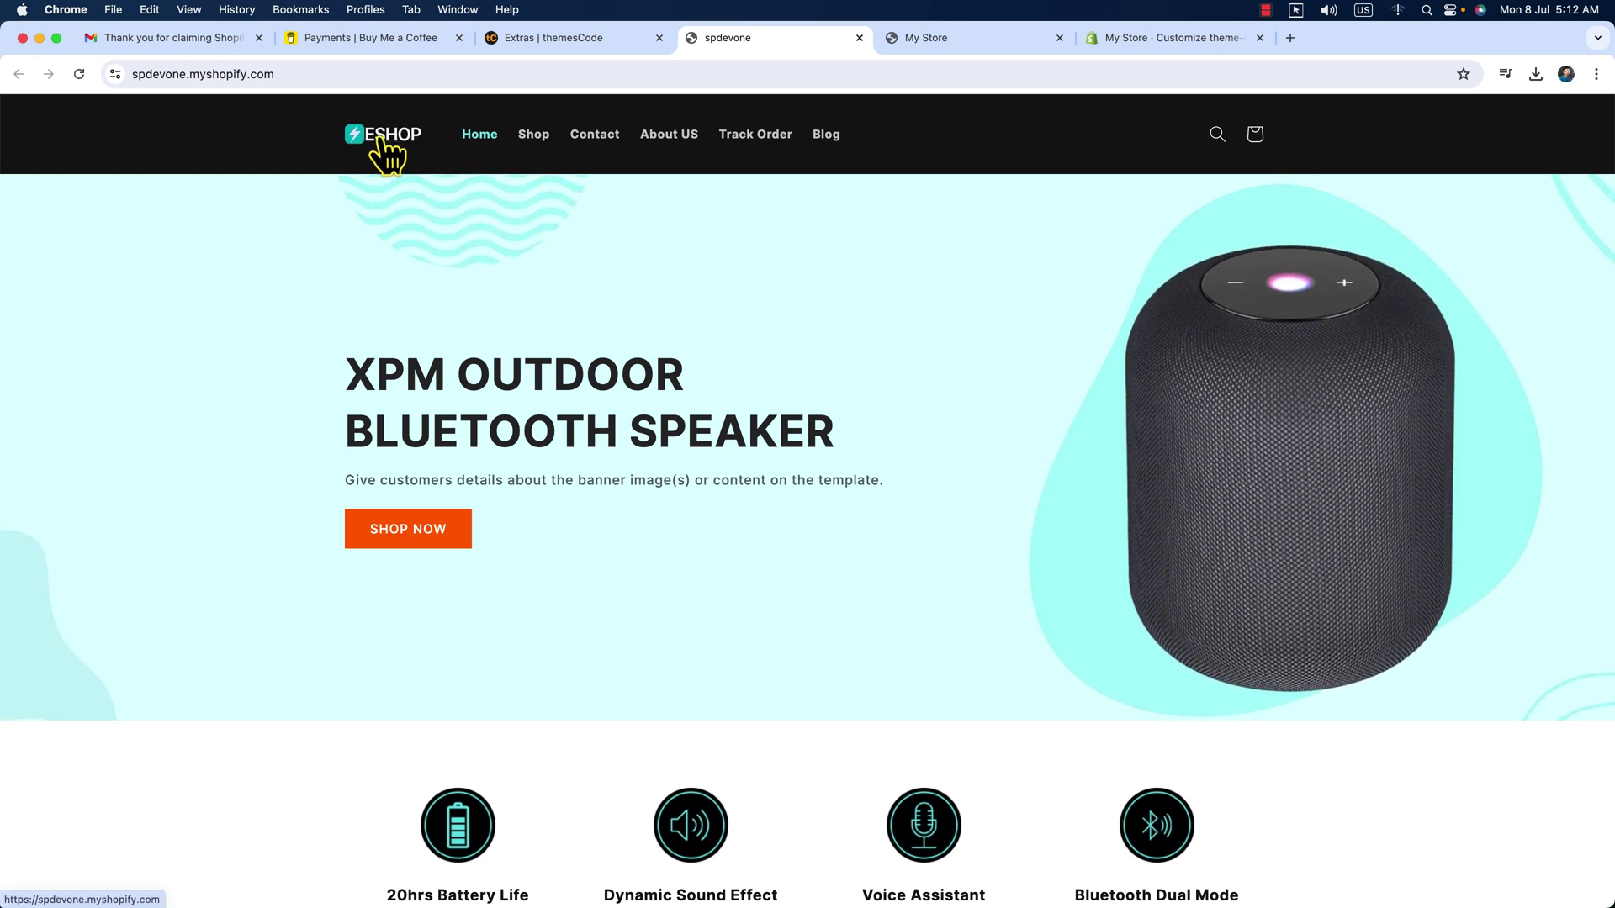
{"action": "key", "text": "super+2"}
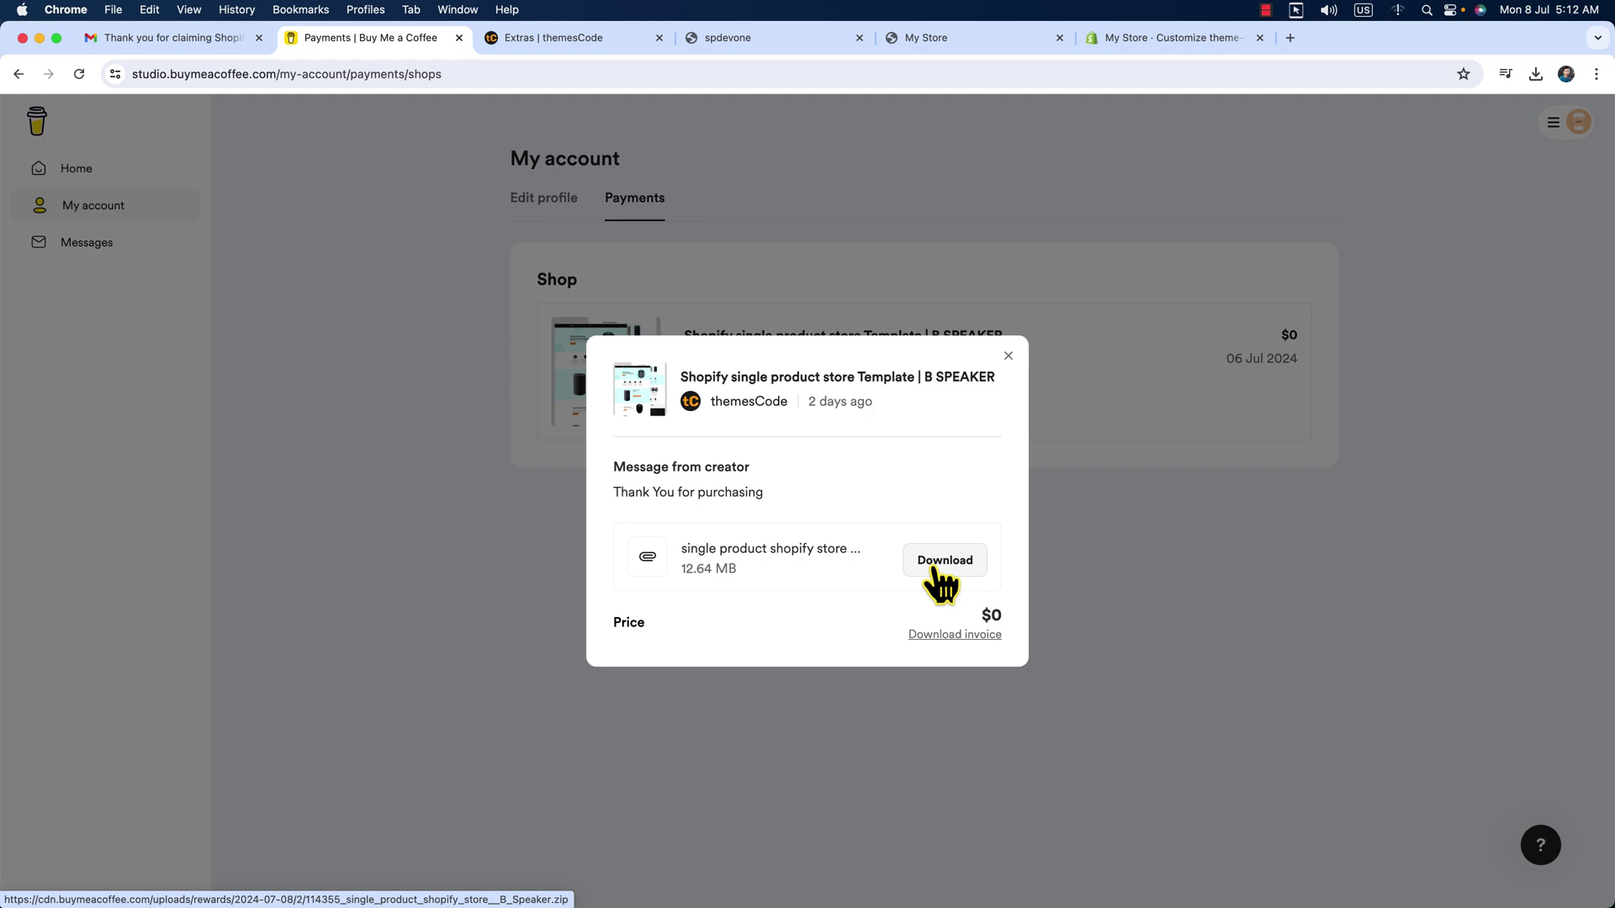
{"action": "left_click", "coordinate": [1129, 43]}
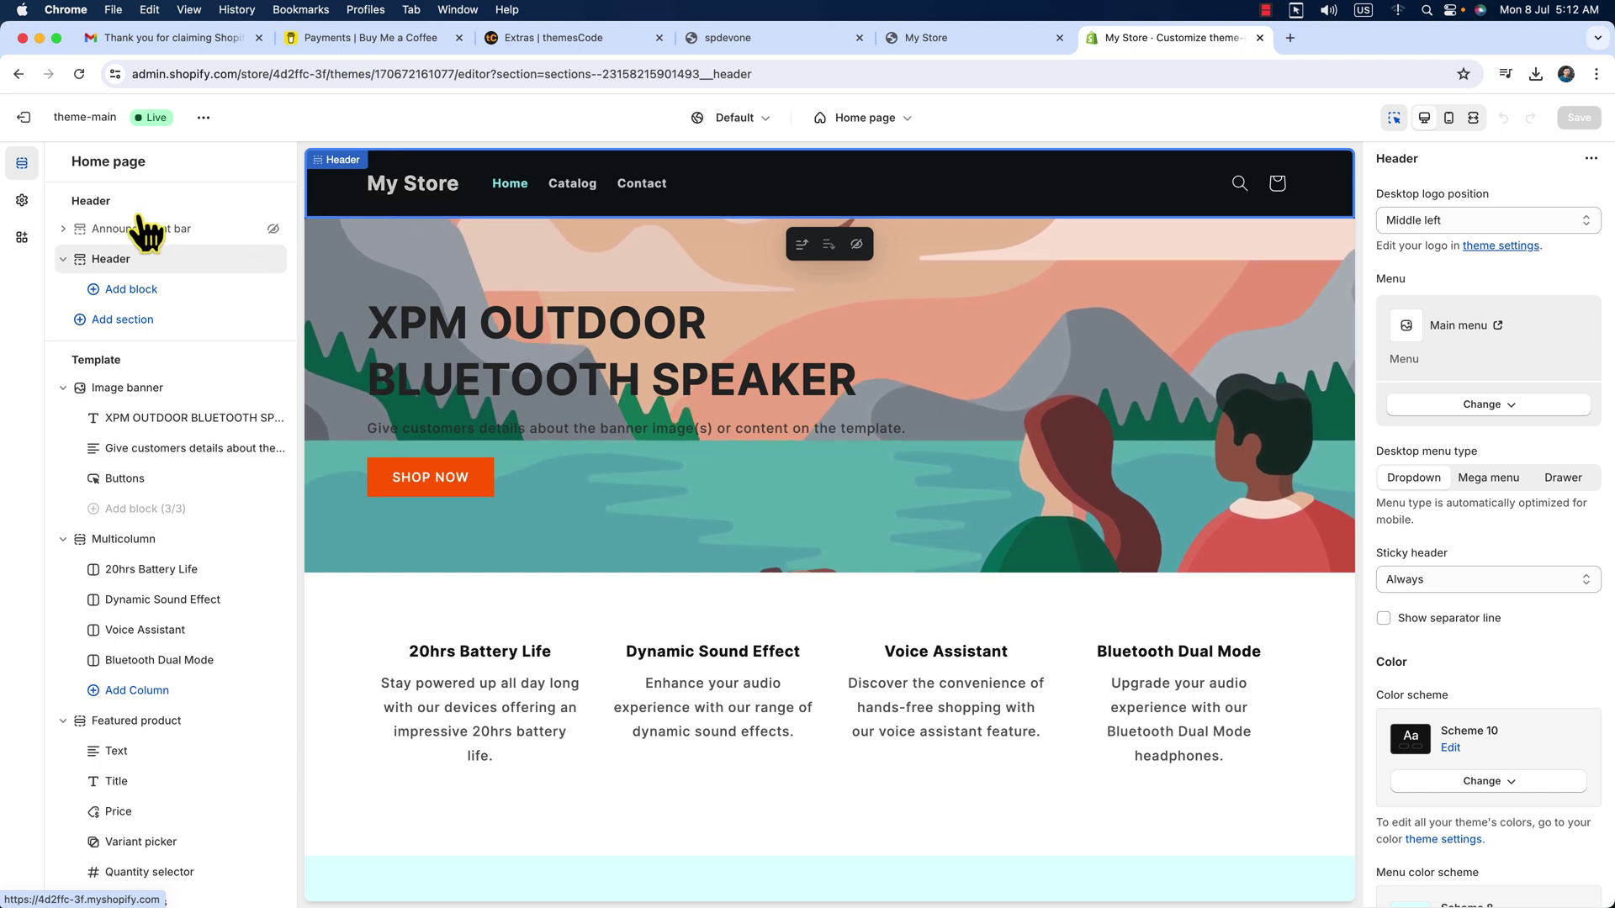
Step: Upload logo-white.png from the Images/logo folder as the store logo in the theme settings and save the theme
{"action": "left_click", "coordinate": [22, 200]}
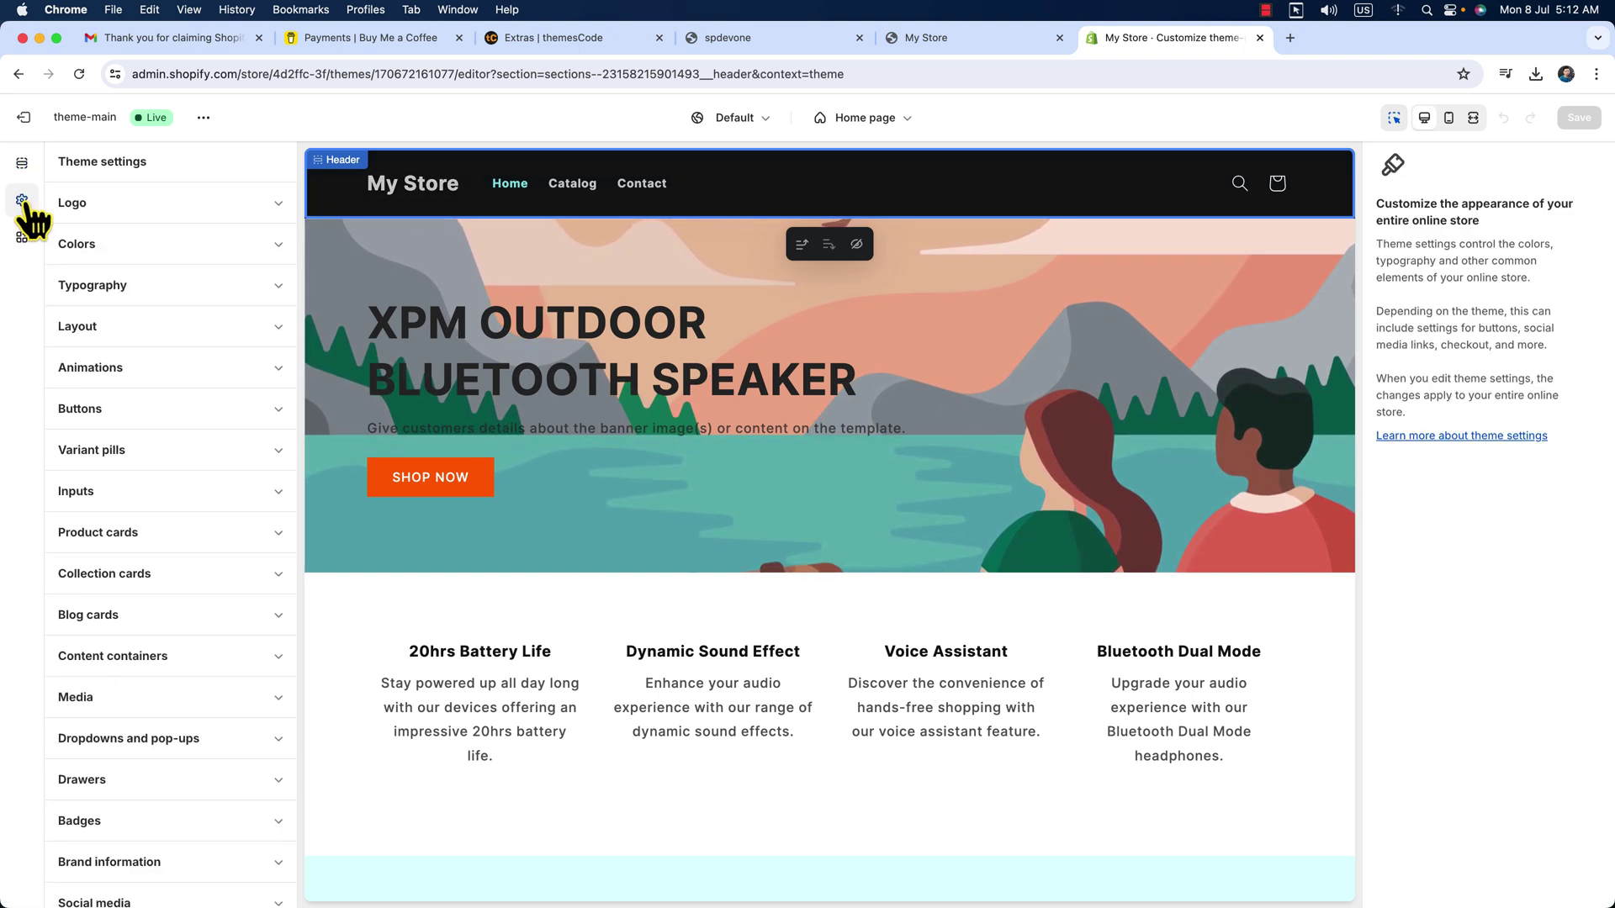
{"action": "left_click", "coordinate": [136, 209]}
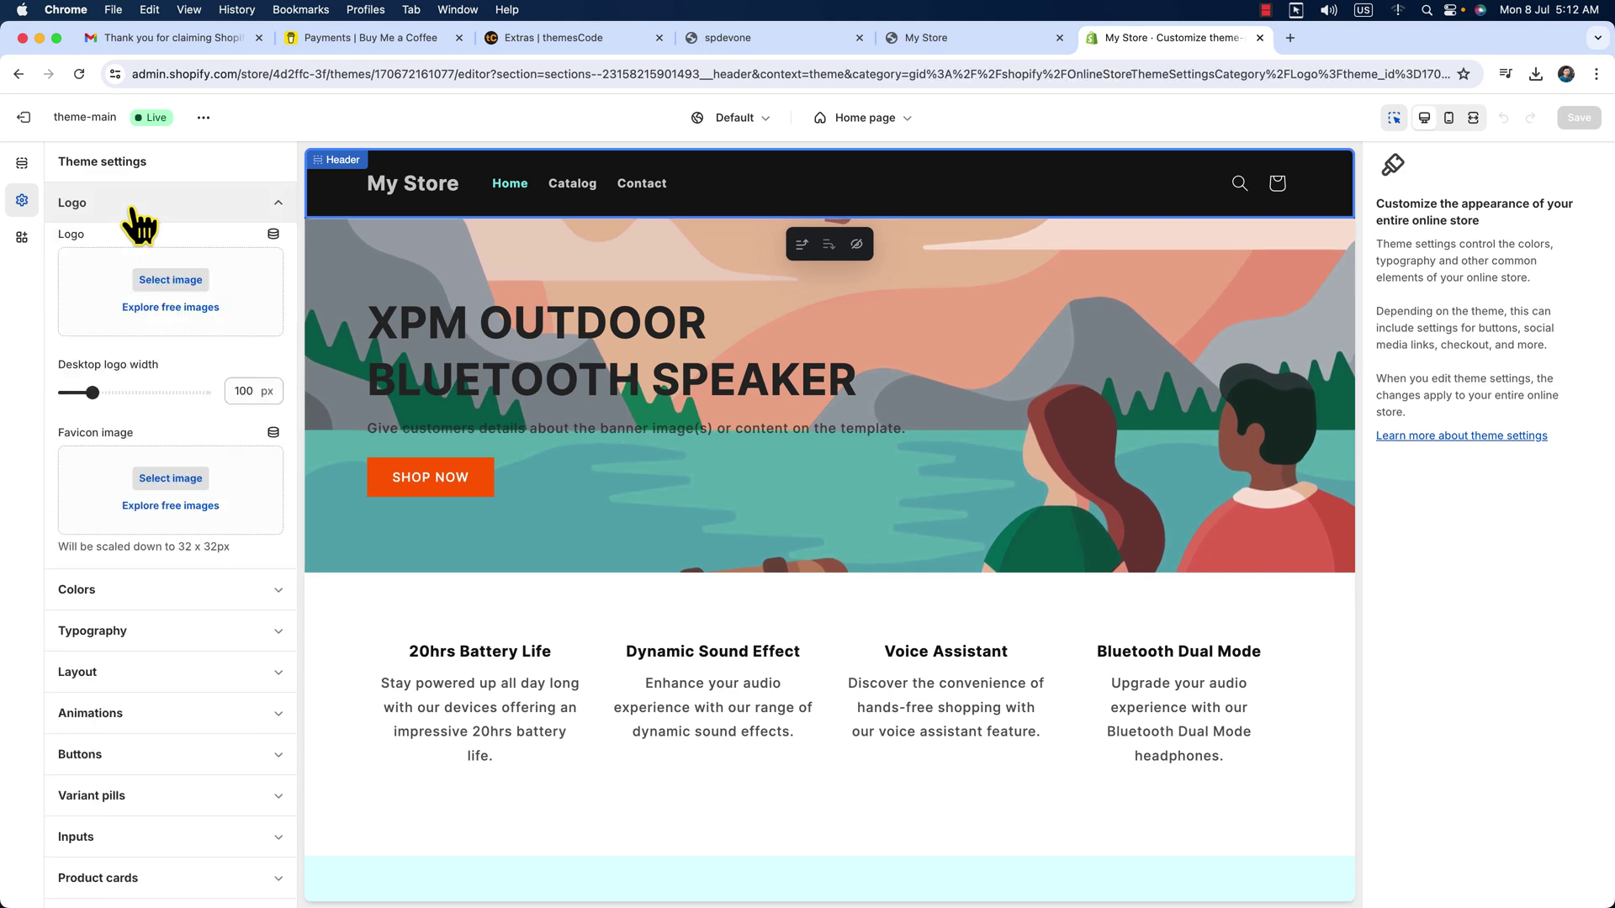
{"action": "left_click", "coordinate": [175, 283]}
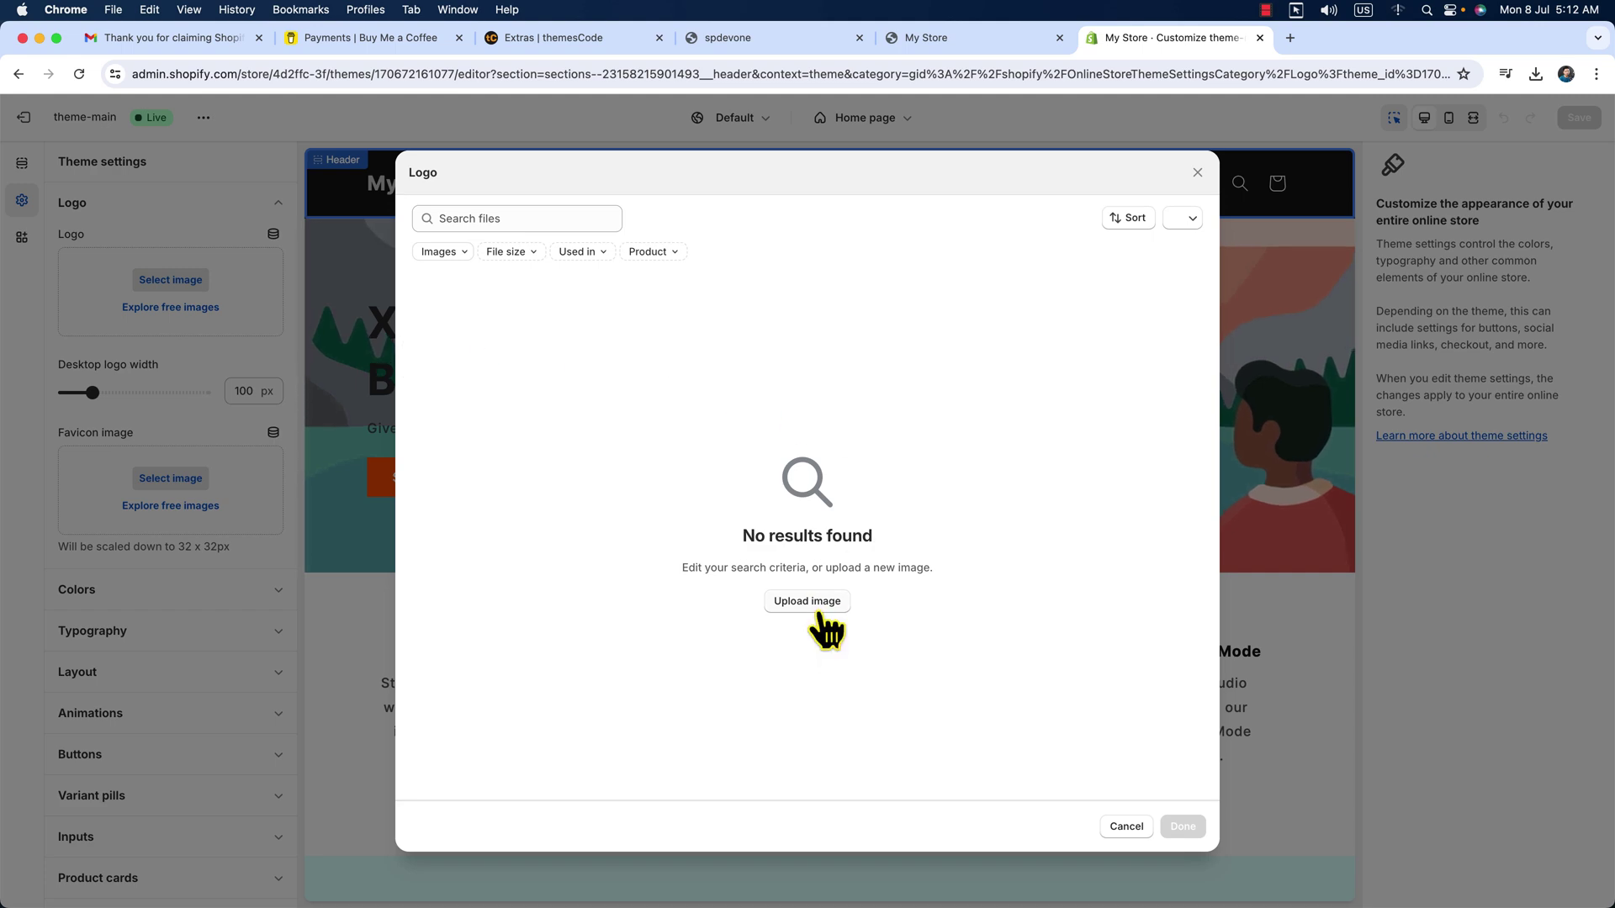
{"action": "left_click", "coordinate": [810, 604]}
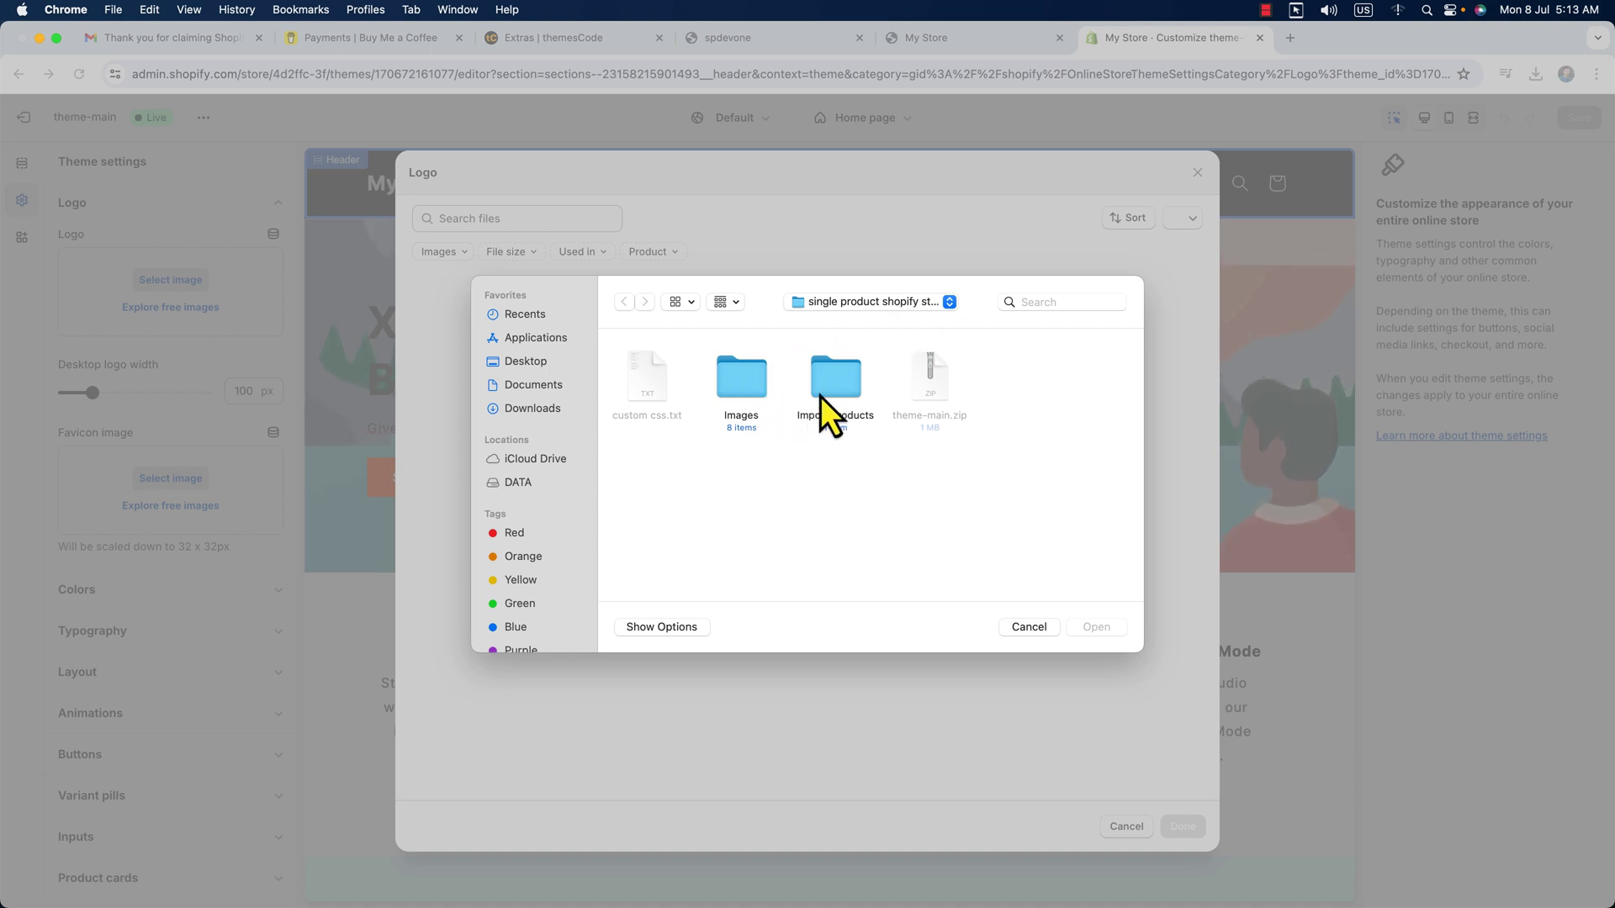
{"action": "double_click", "coordinate": [742, 383]}
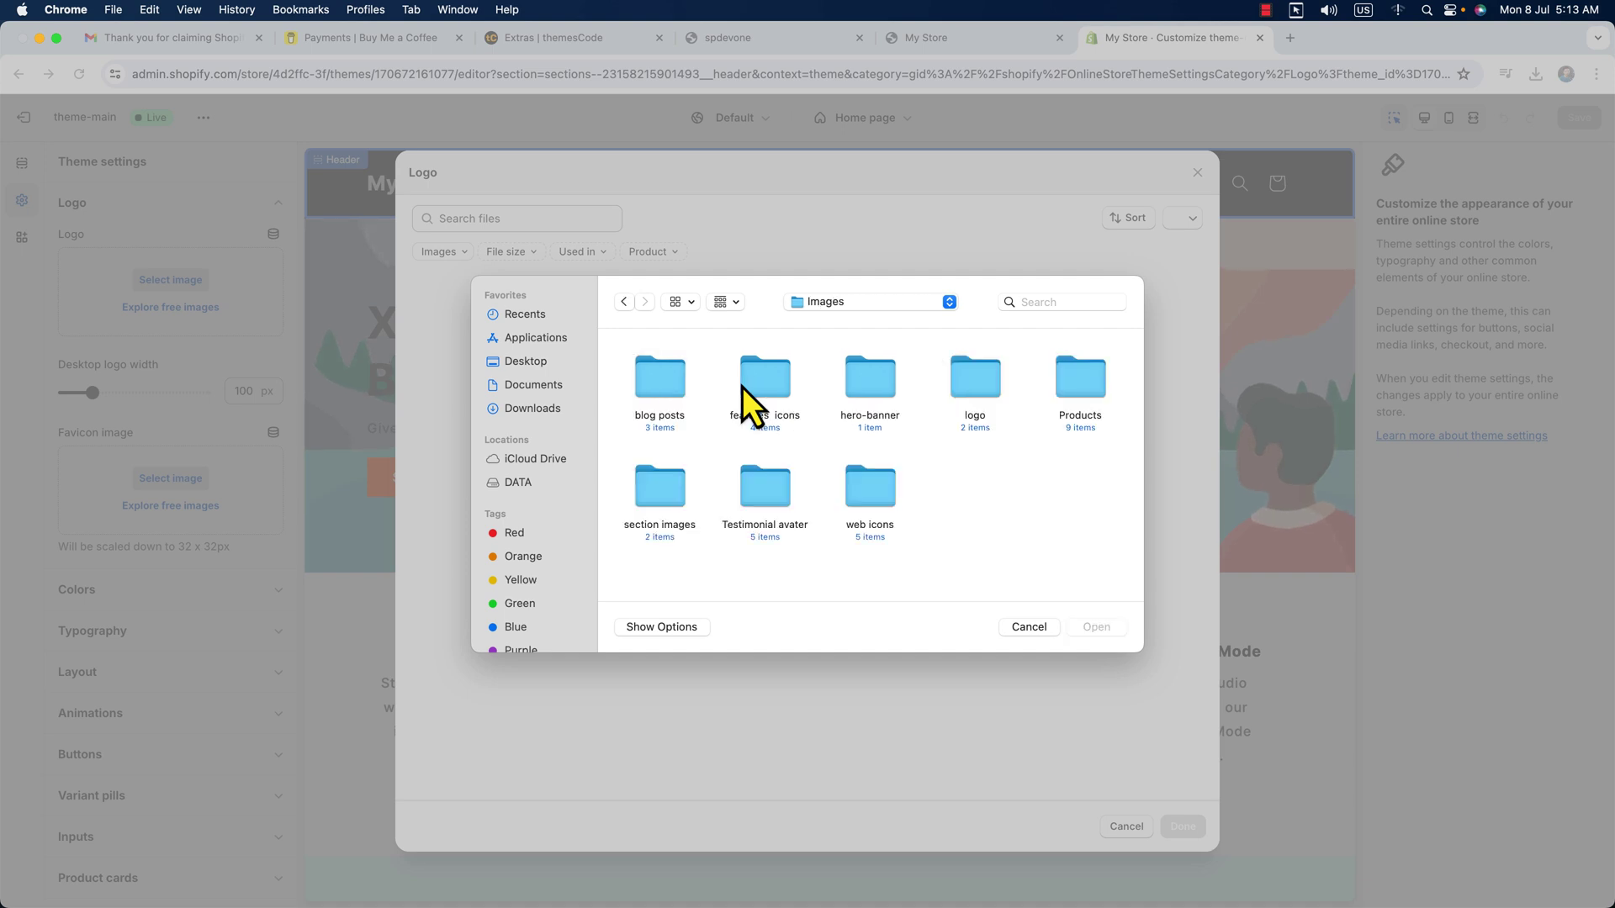
{"action": "double_click", "coordinate": [972, 382]}
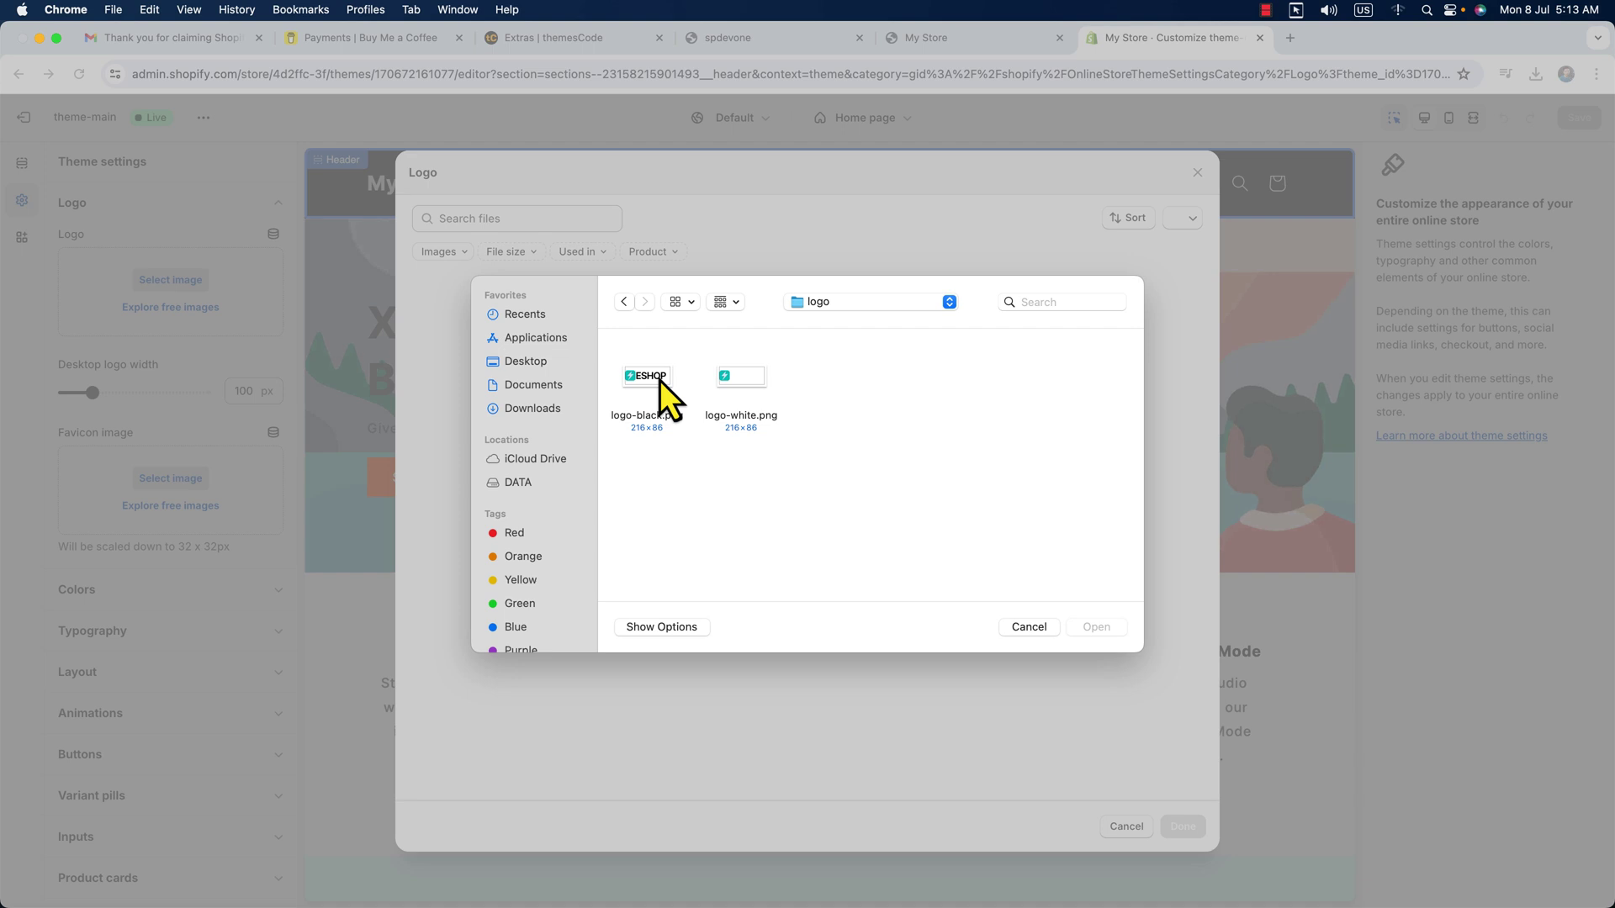
{"action": "left_click", "coordinate": [739, 388]}
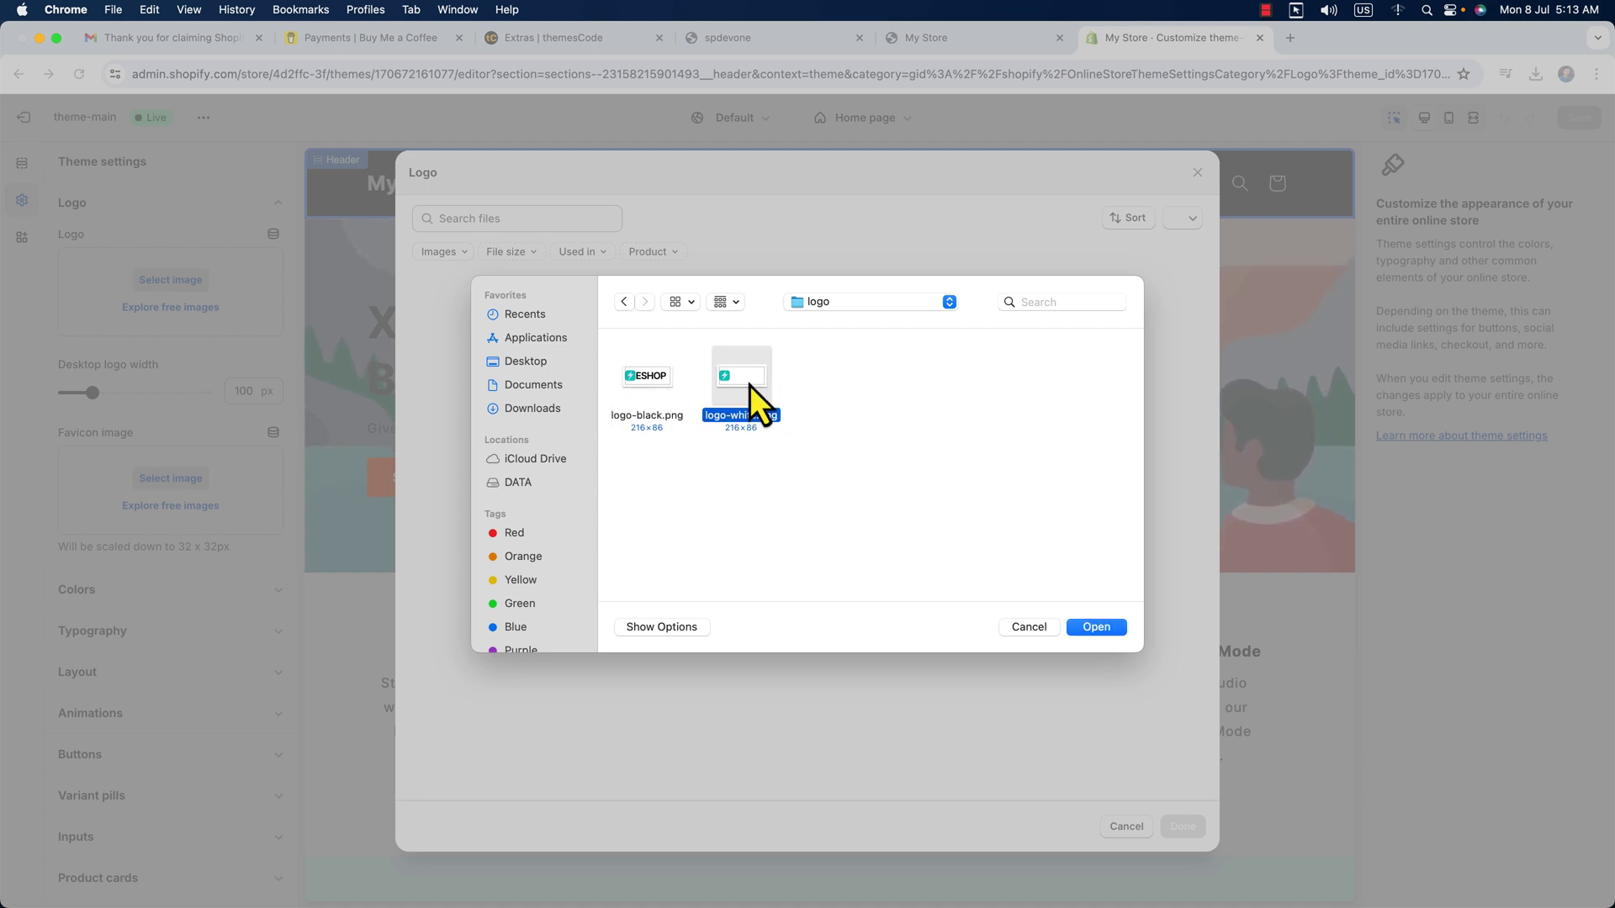
{"action": "left_click", "coordinate": [1083, 628]}
{"action": "left_click", "coordinate": [1183, 827]}
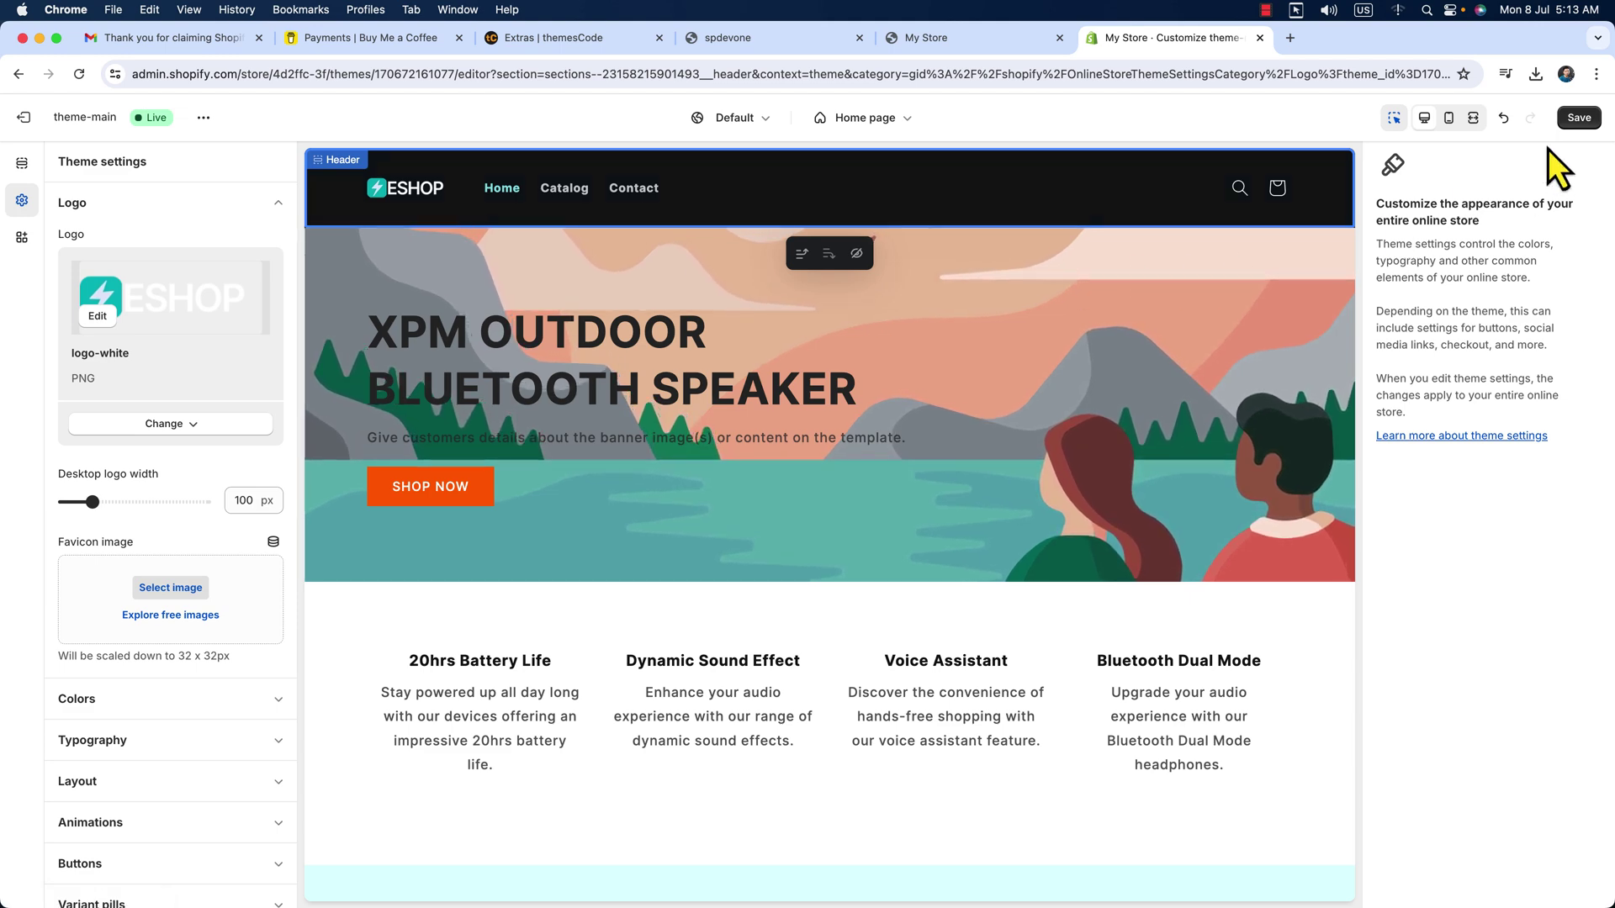
{"action": "left_click", "coordinate": [1578, 118]}
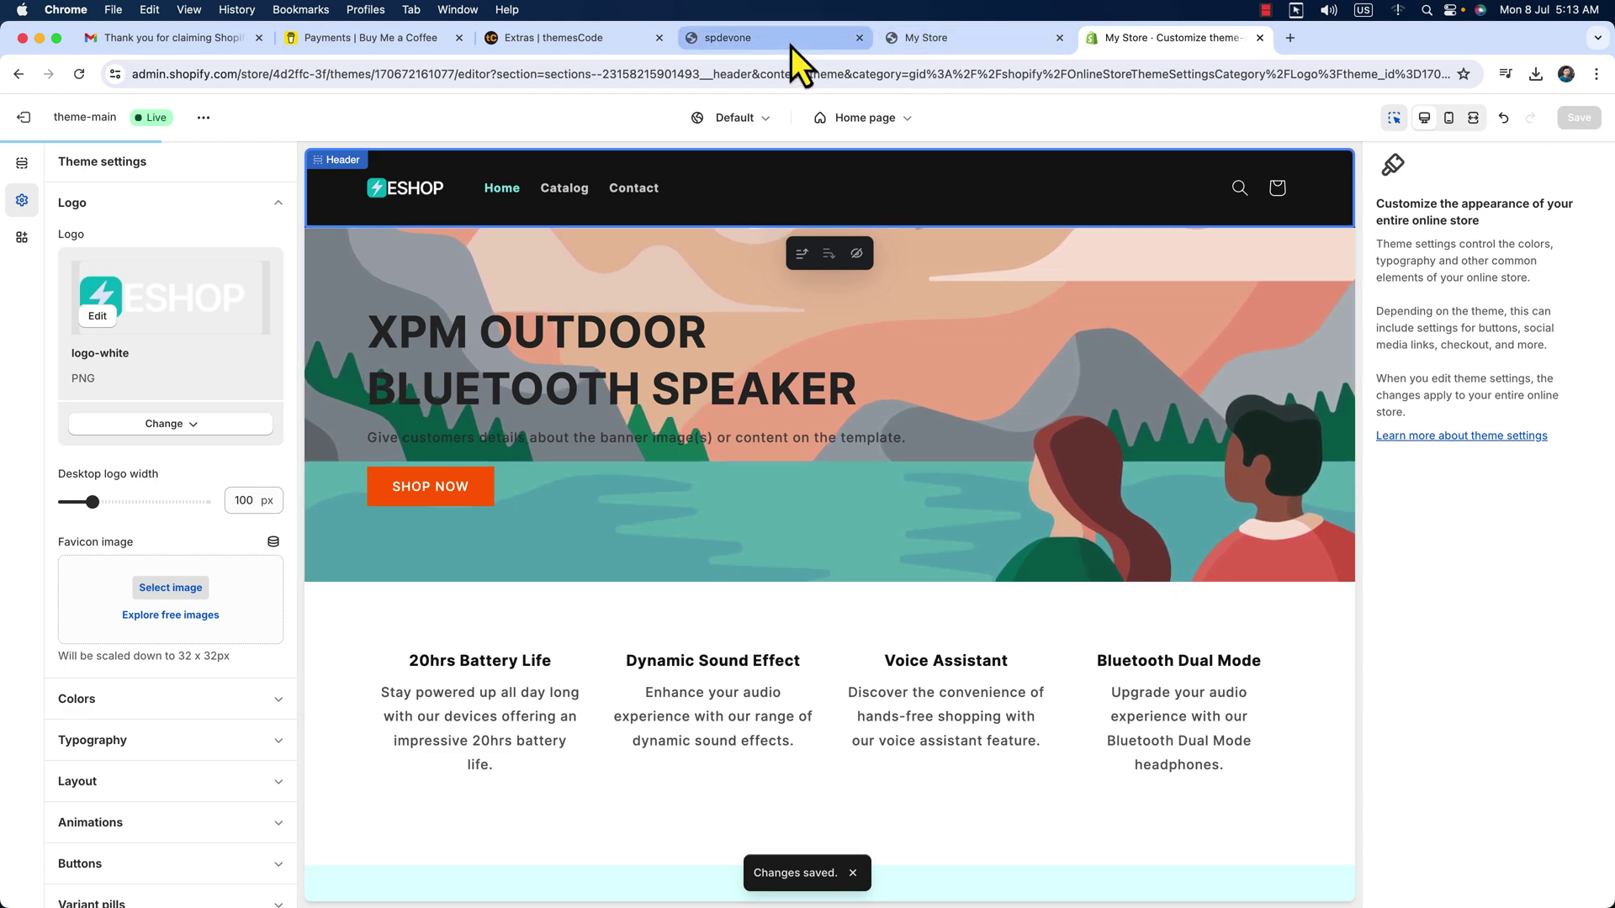
Step: Compare the header menu of the spdevone demo with the My Store storefront and return to the theme editor
{"action": "left_click", "coordinate": [790, 39]}
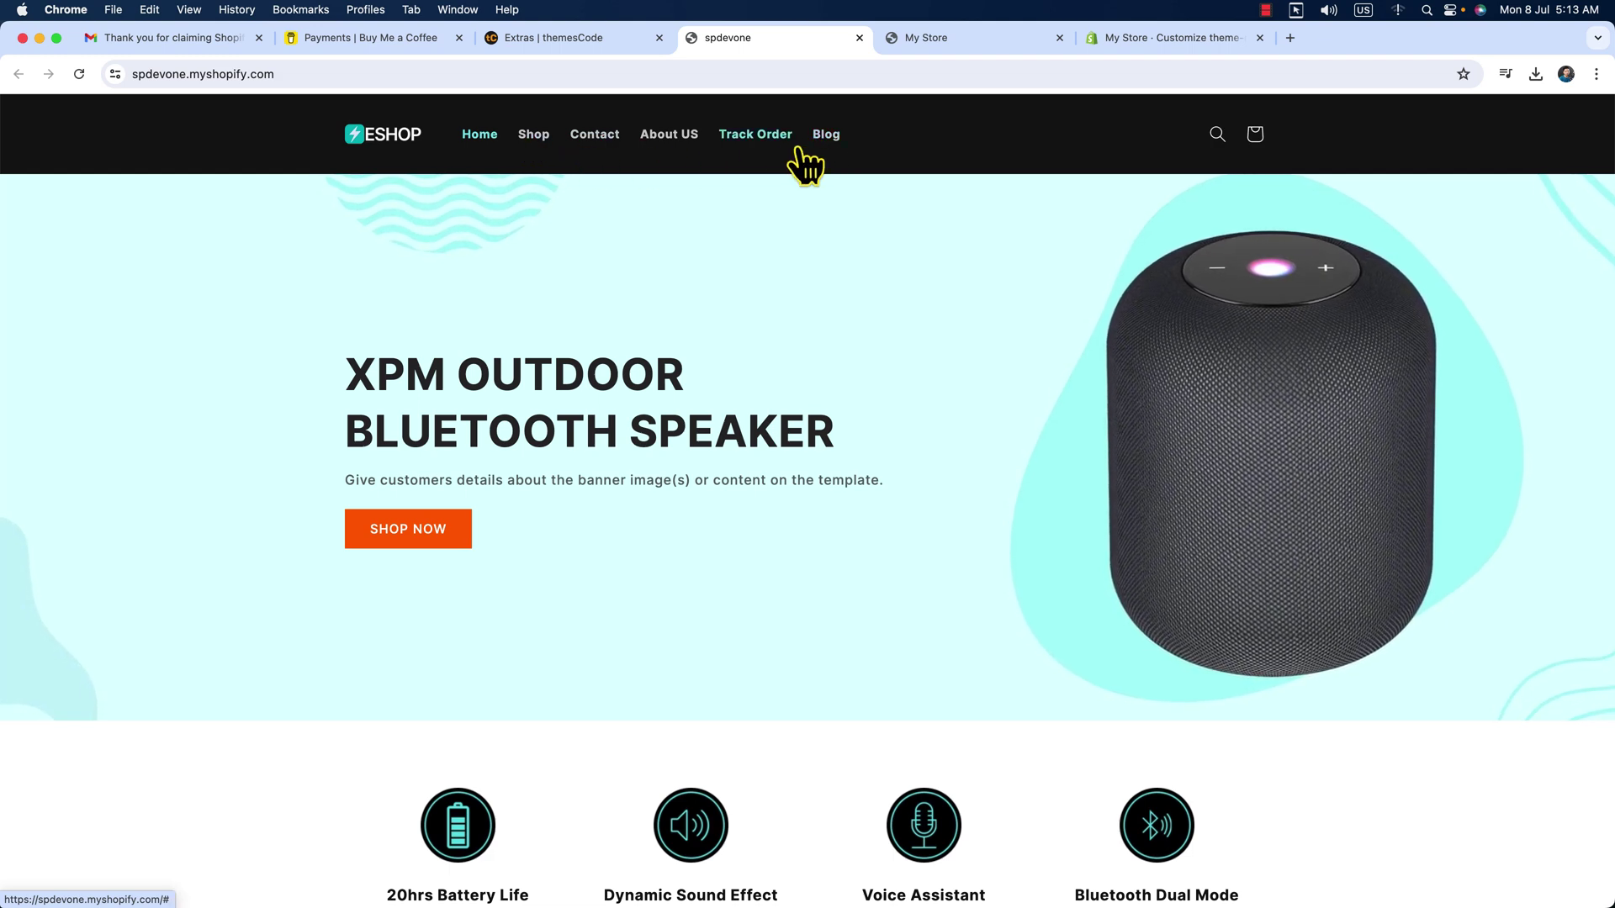
{"action": "left_click", "coordinate": [966, 43]}
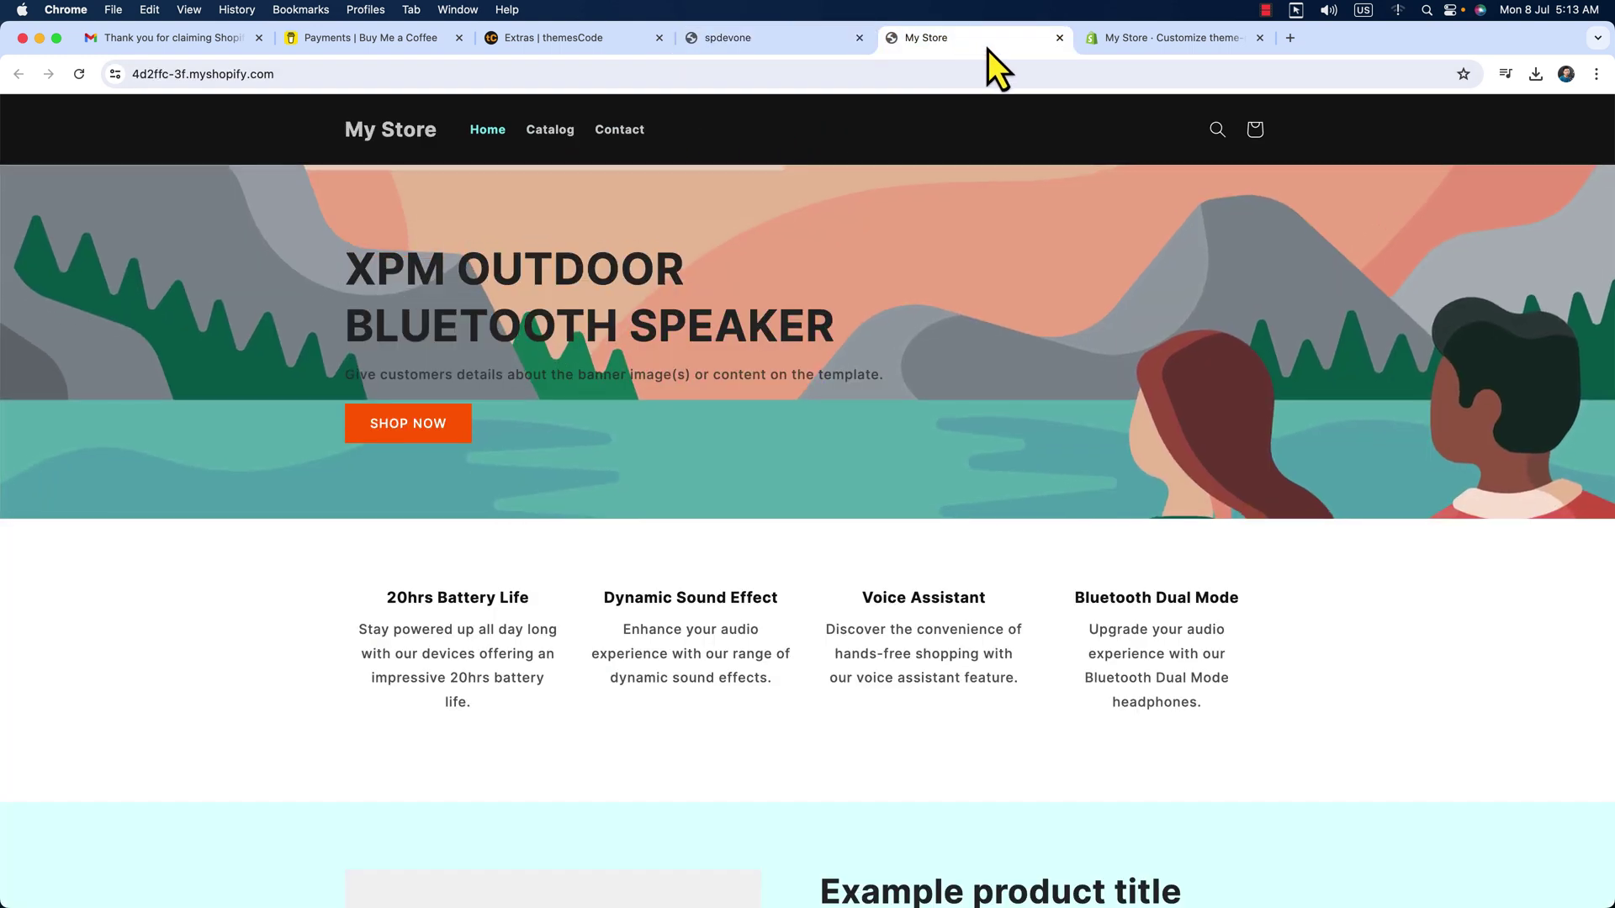
{"action": "left_click", "coordinate": [1119, 44]}
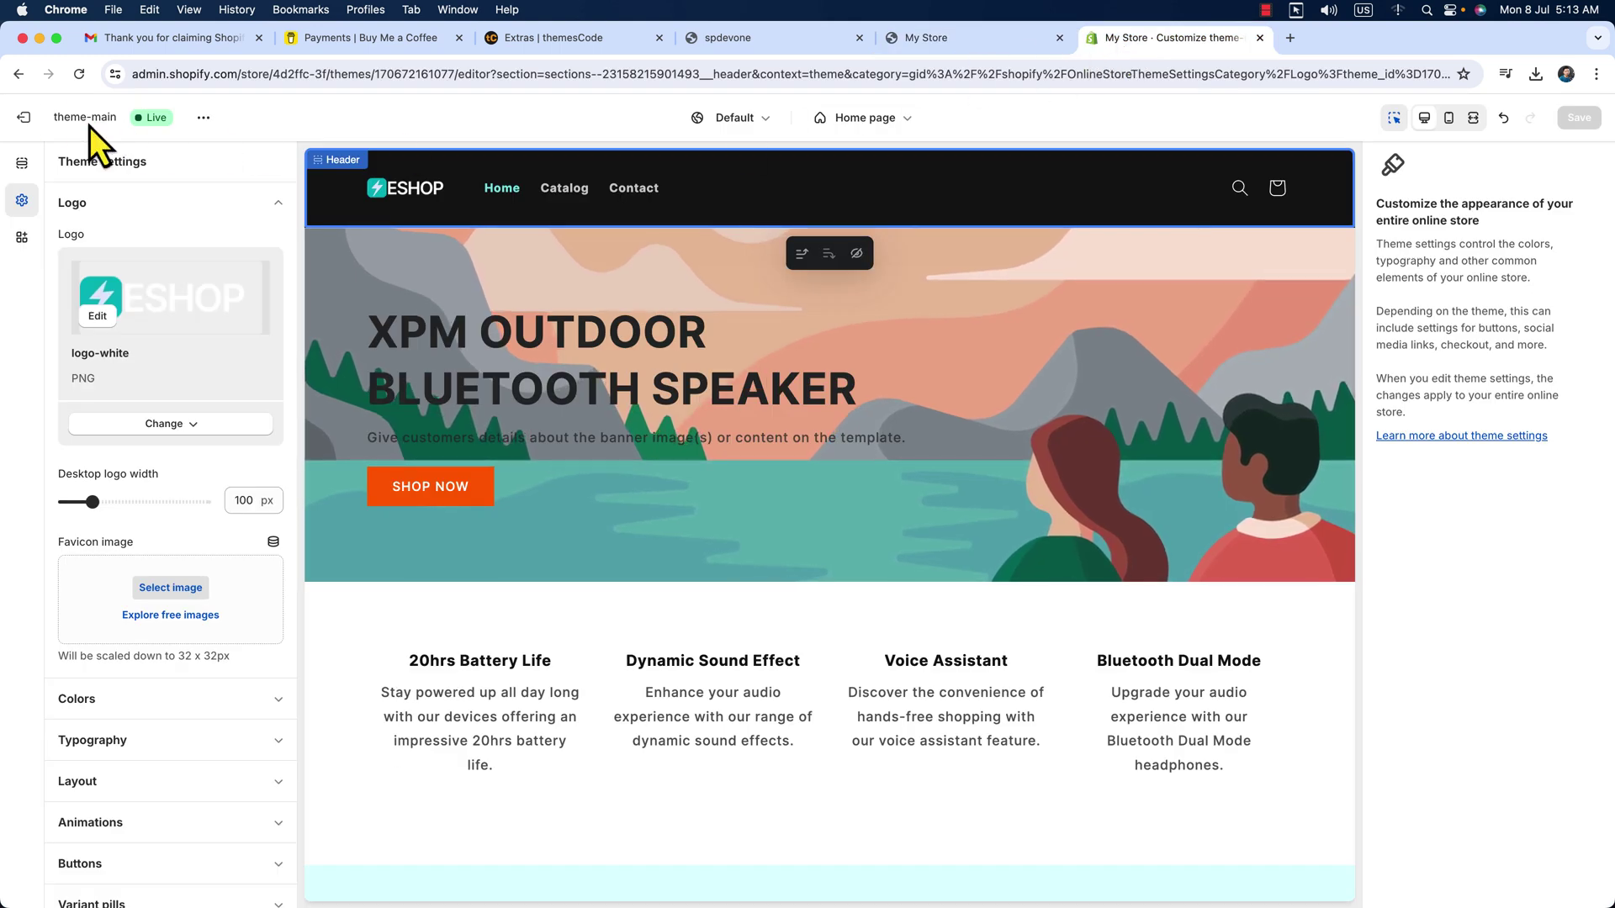
Step: Leave the theme editor and open the online store's page list, checking the demo's header menu for the pages needed
{"action": "left_click", "coordinate": [37, 120]}
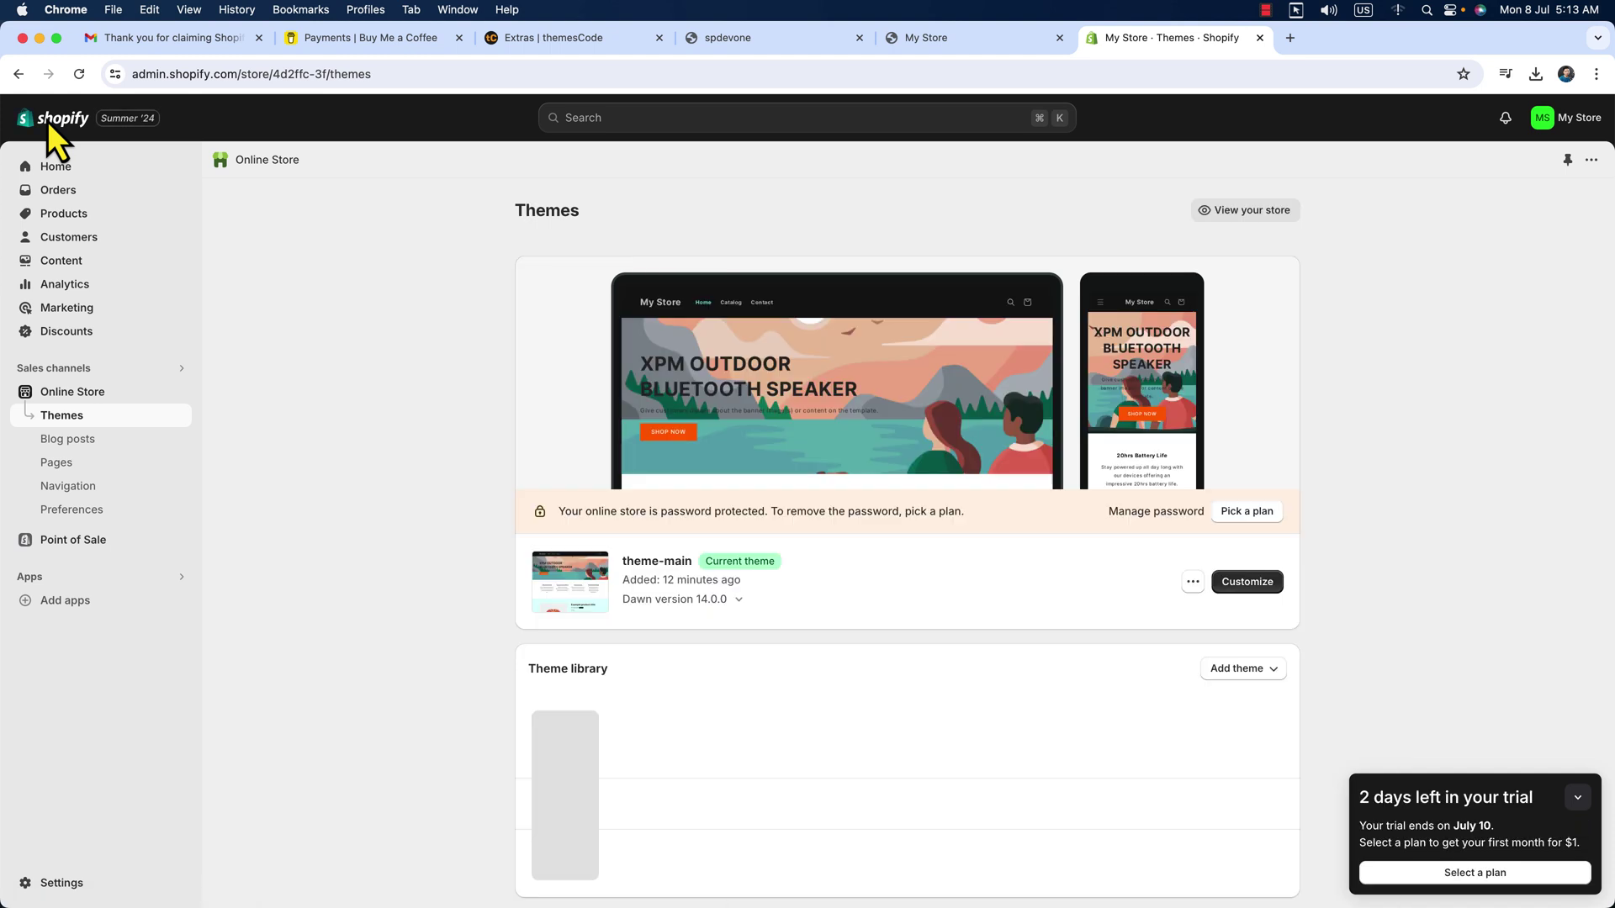
{"action": "left_click", "coordinate": [74, 482]}
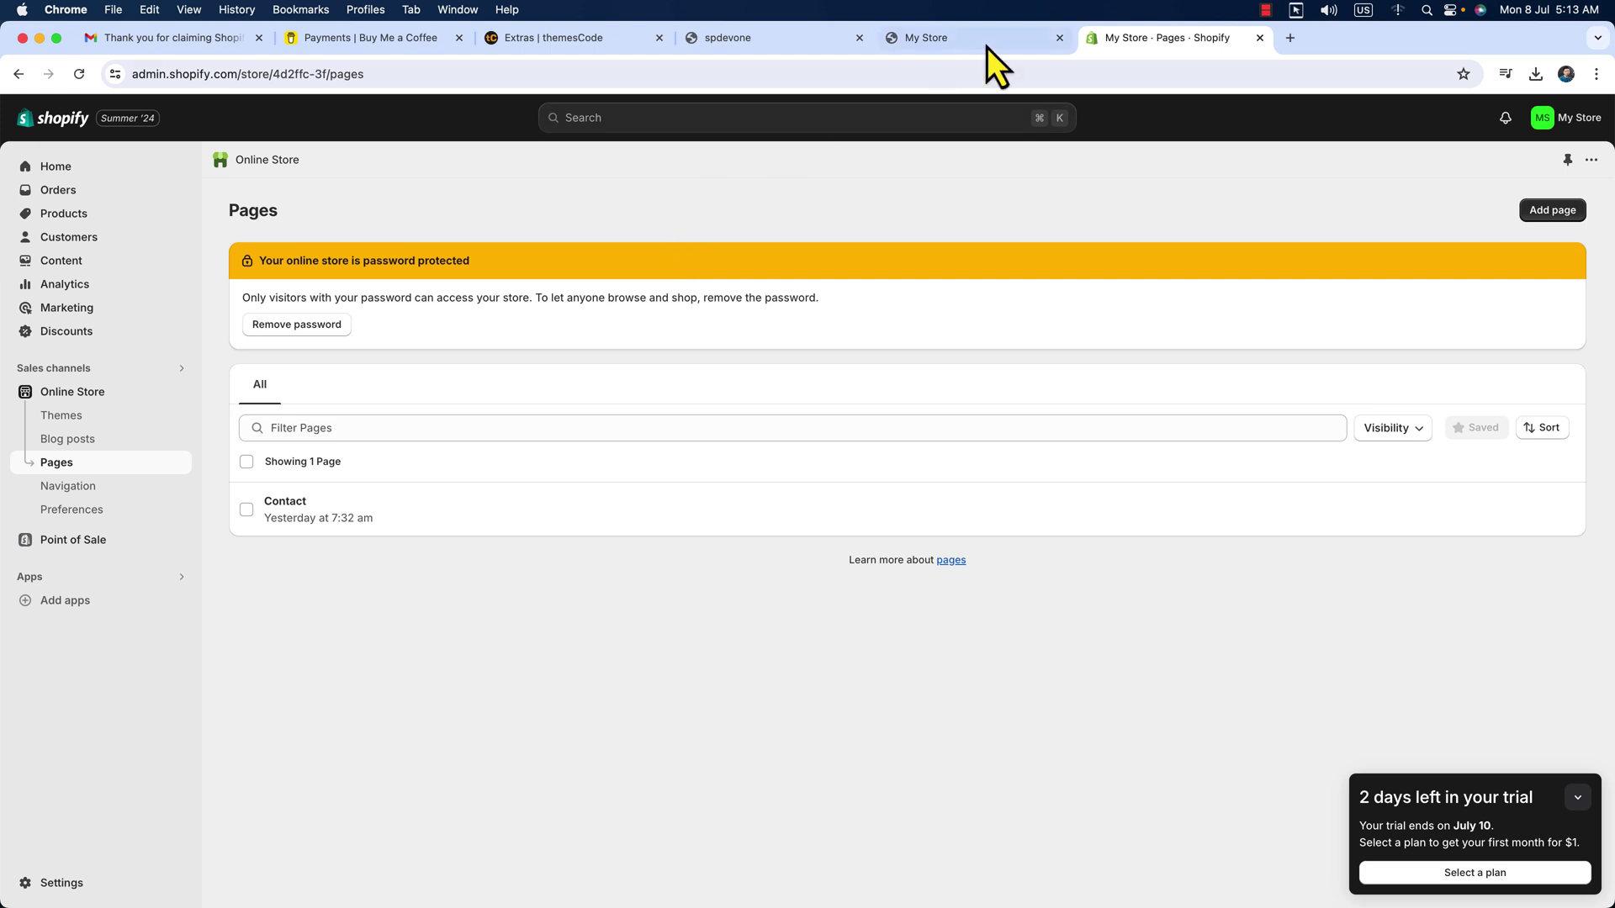
{"action": "left_click", "coordinate": [799, 46]}
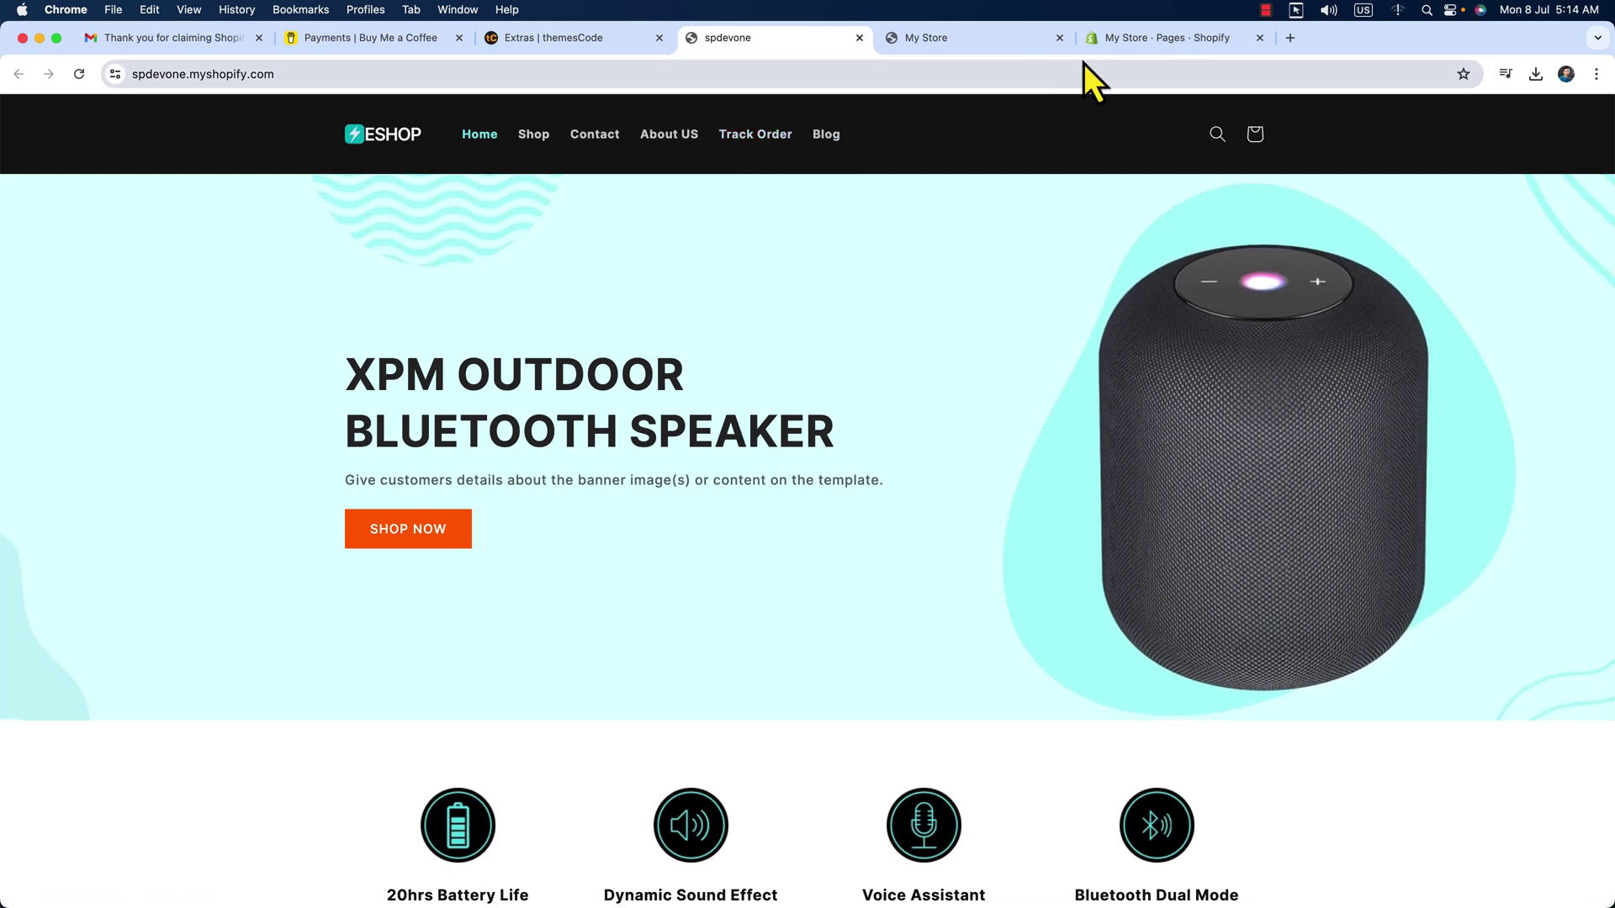
{"action": "left_click", "coordinate": [1122, 44]}
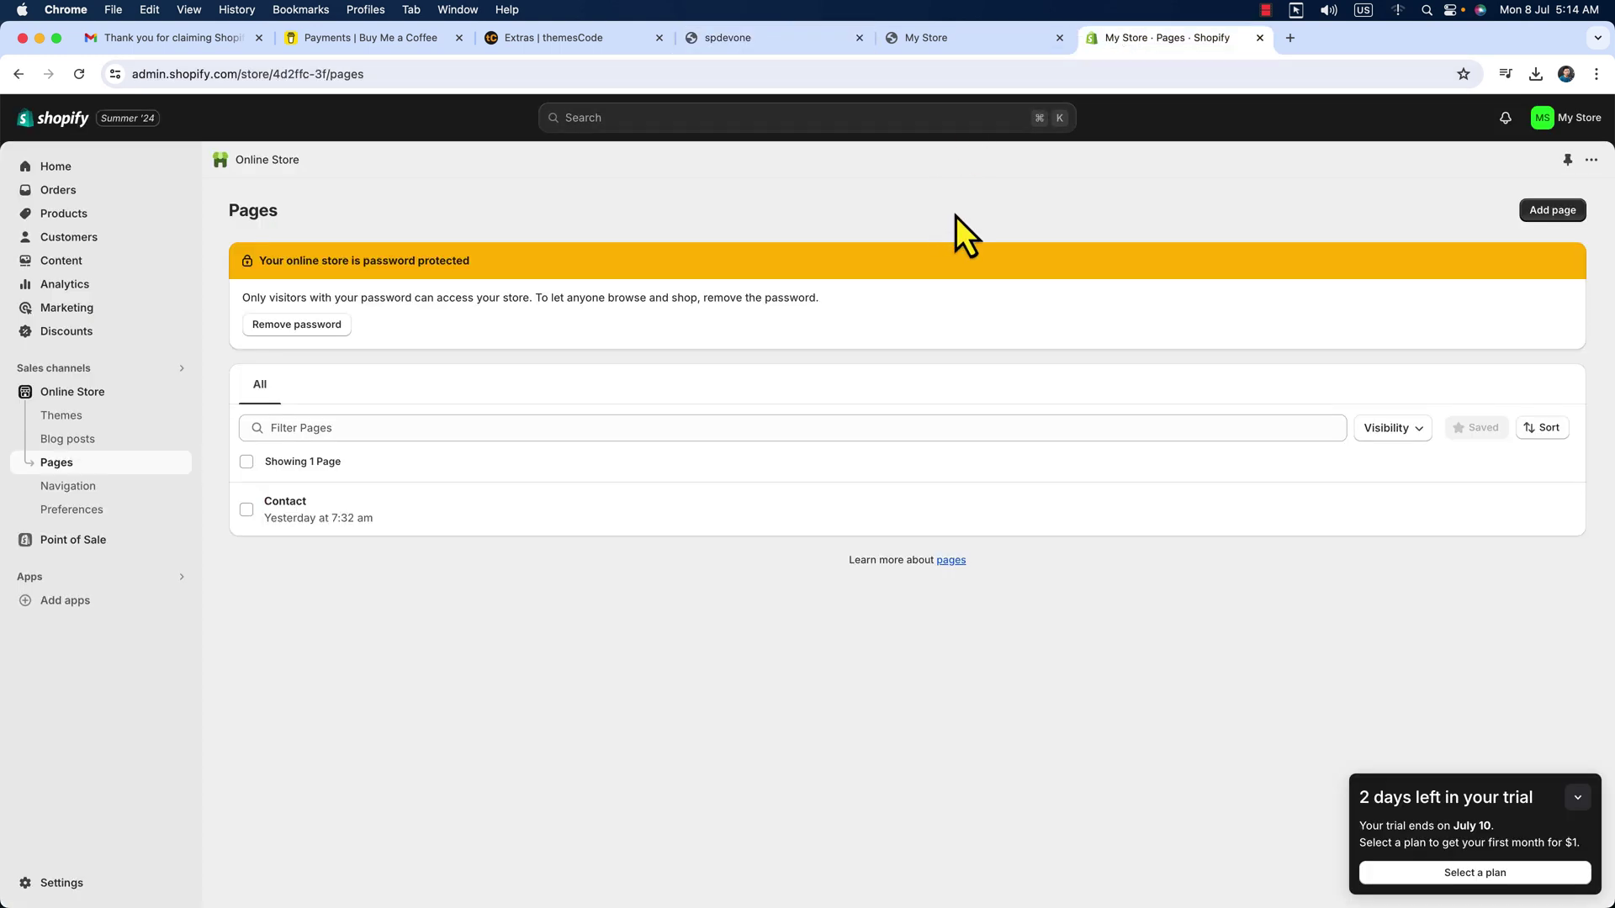
Step: Create and save a new page titled About Us, and return to the page list
{"action": "left_click", "coordinate": [1552, 212]}
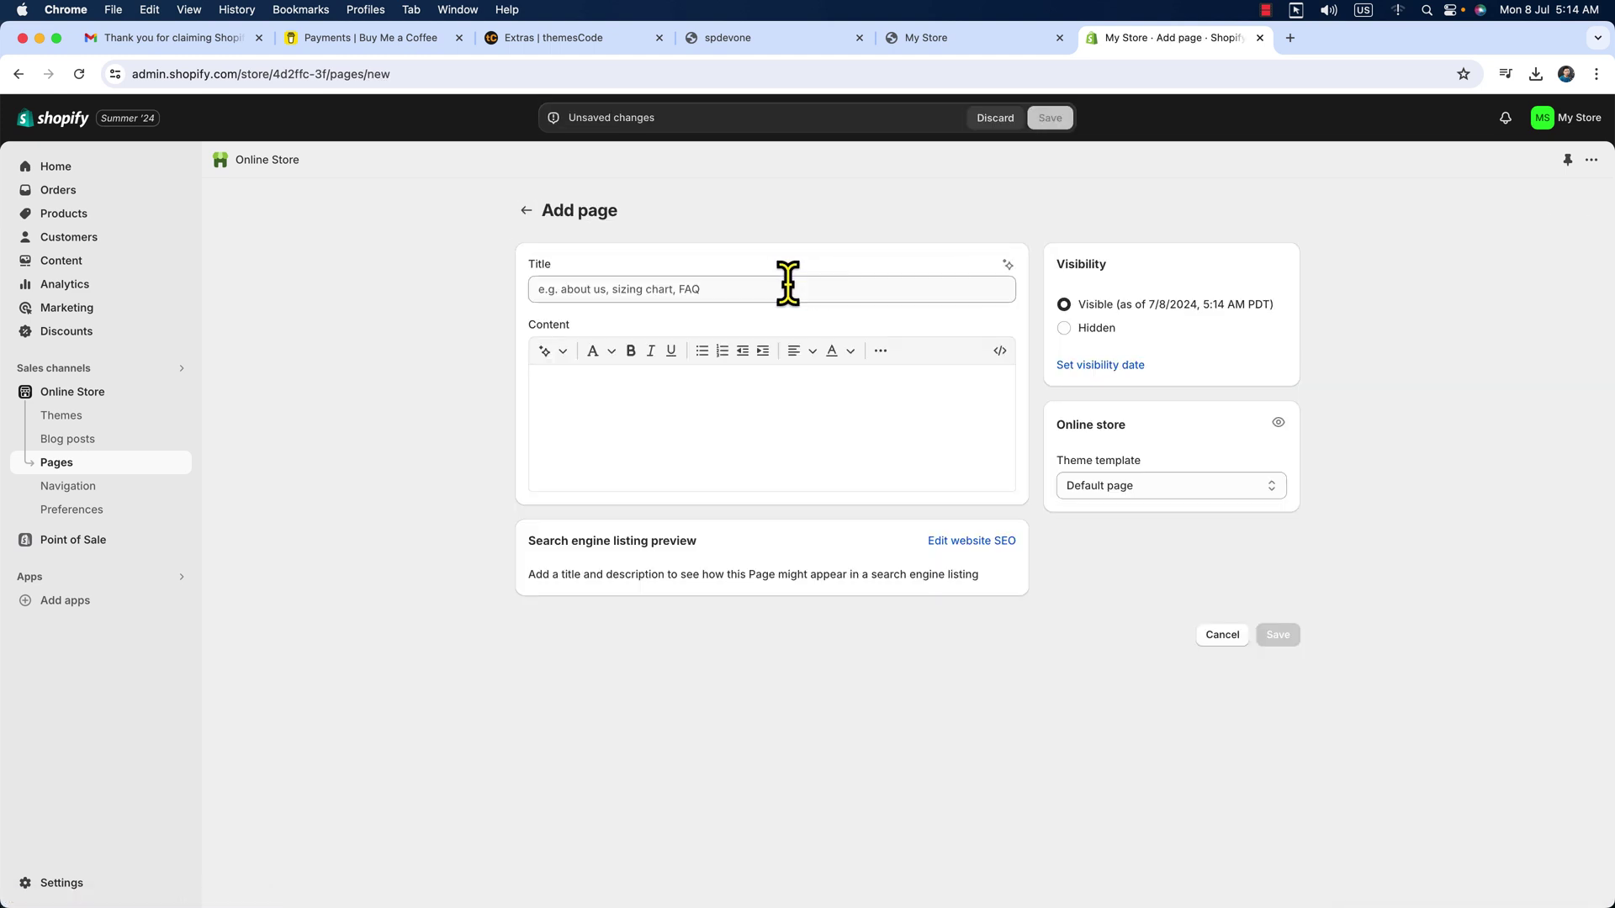
{"action": "left_click", "coordinate": [691, 289]}
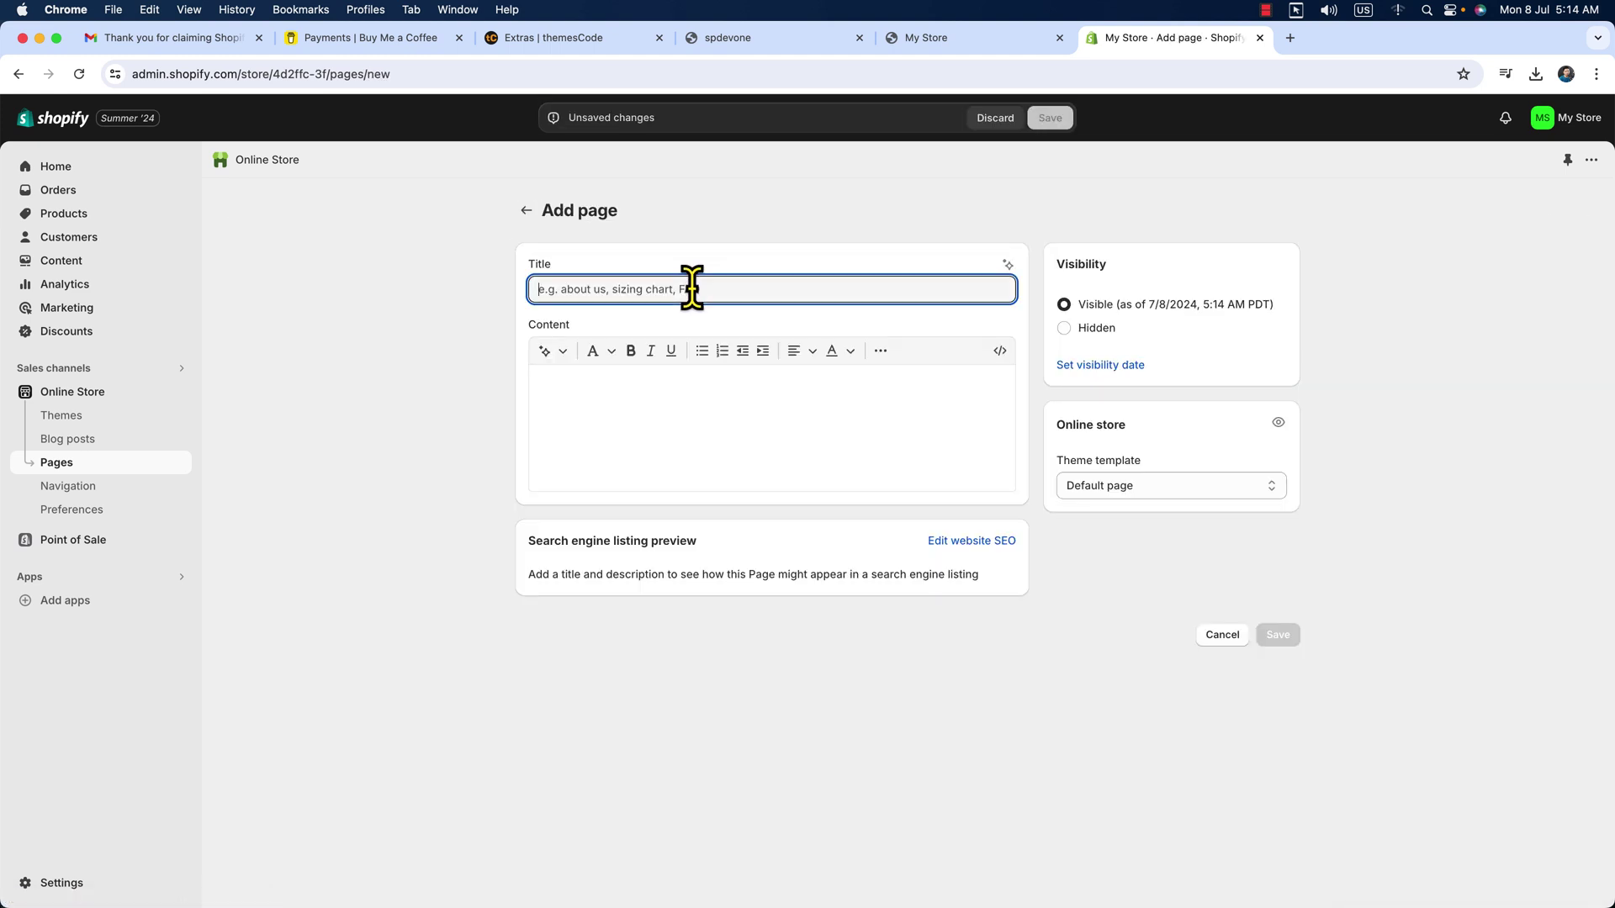
{"action": "type", "text": "About Us"}
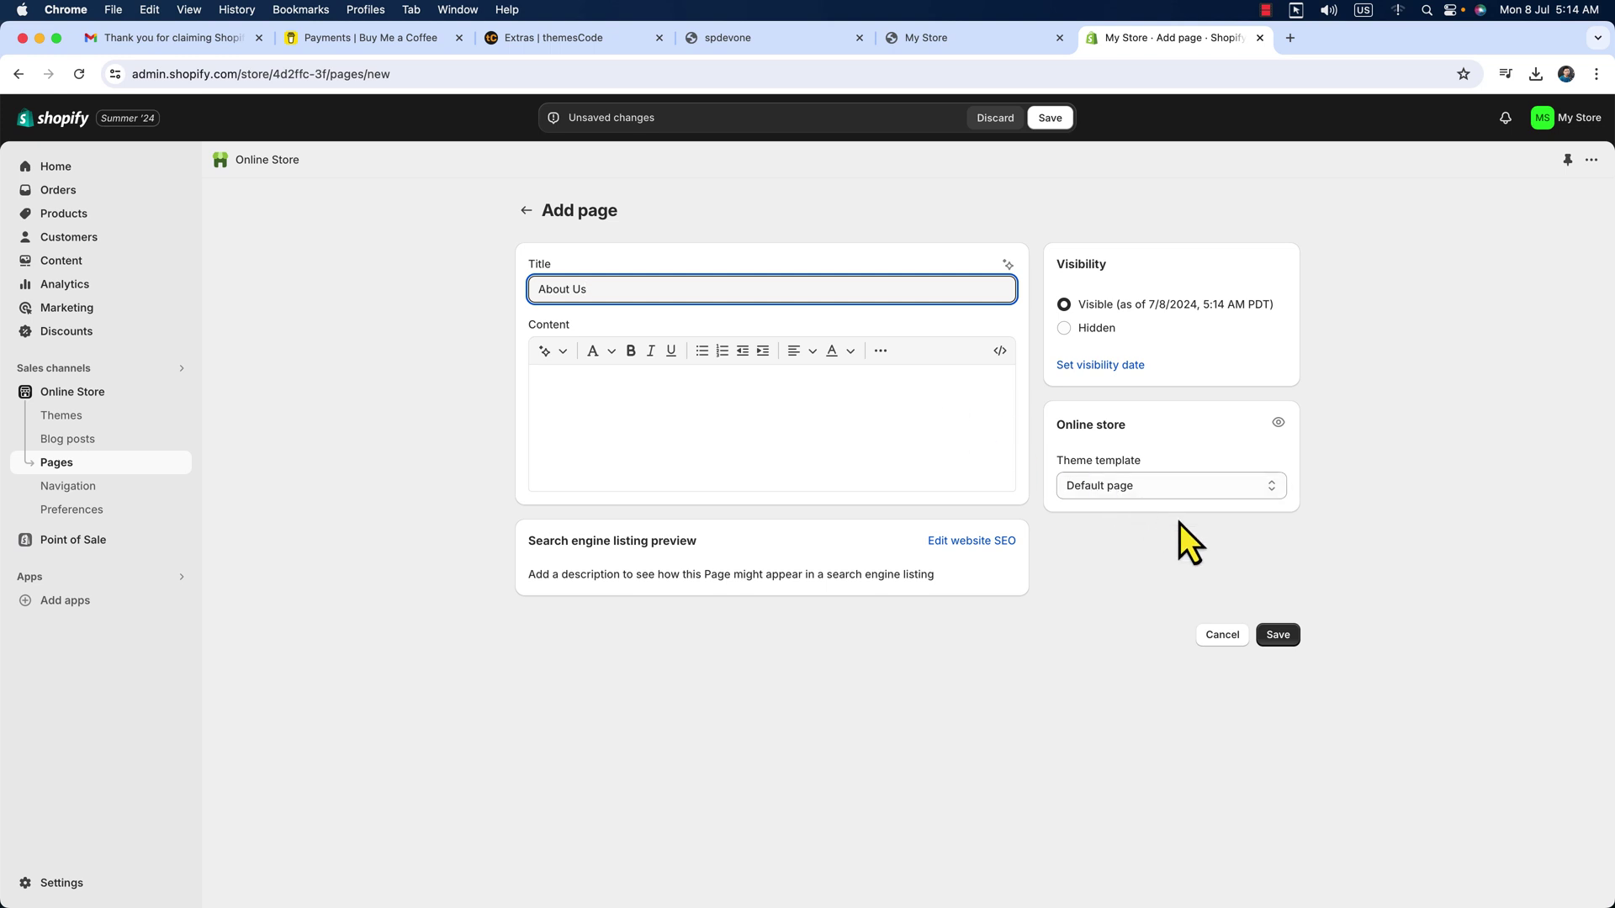
{"action": "left_click", "coordinate": [1278, 636]}
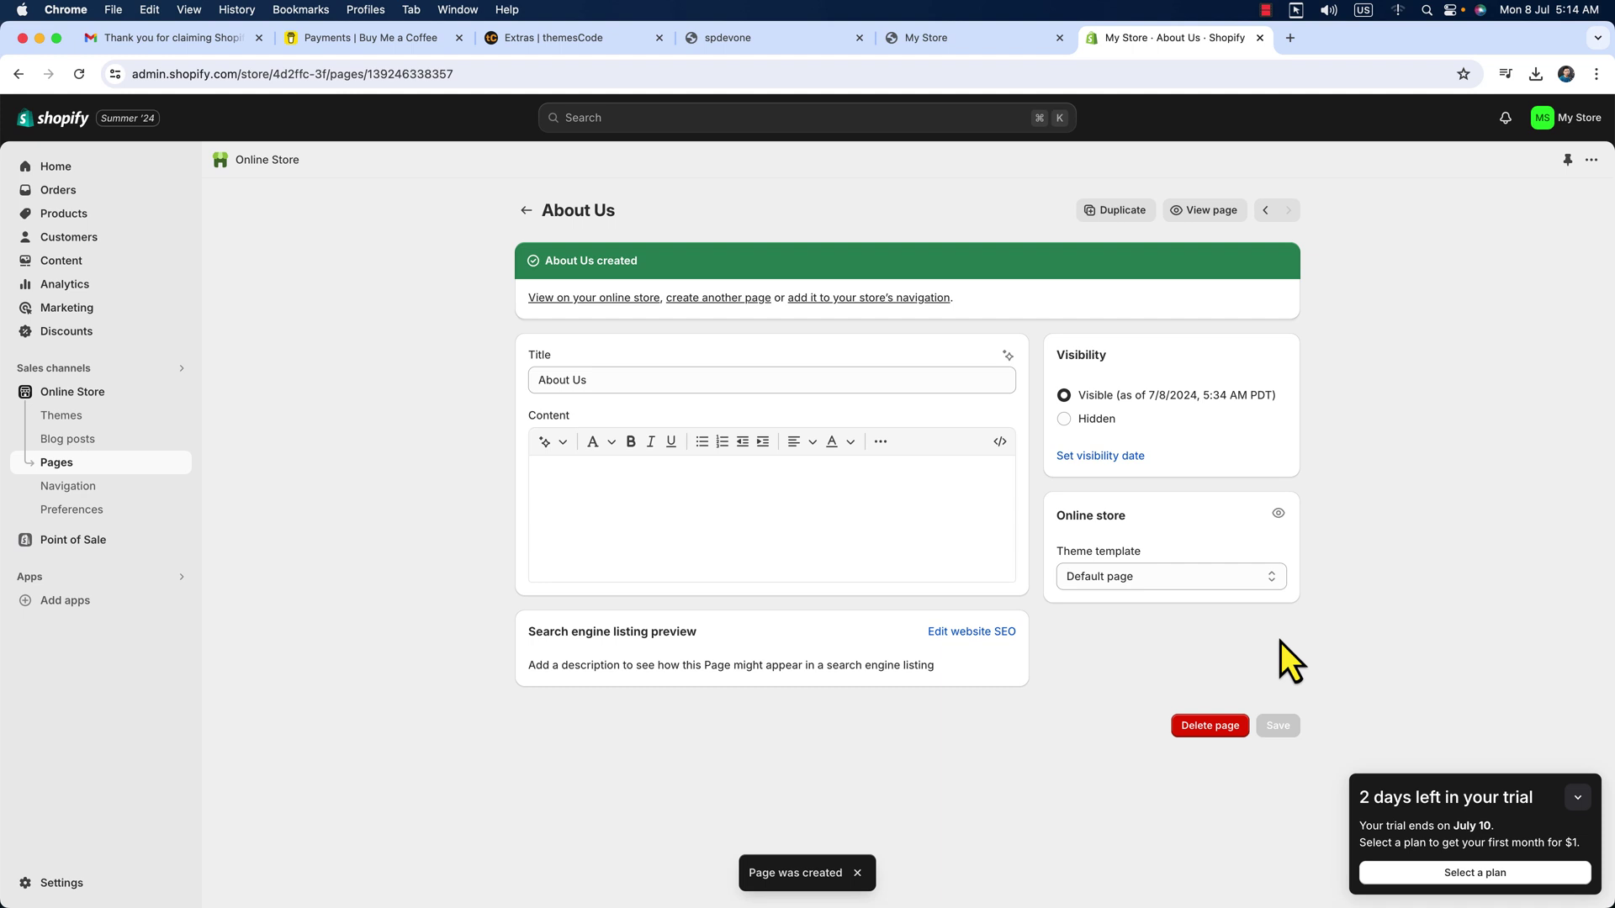
{"action": "left_click", "coordinate": [525, 211]}
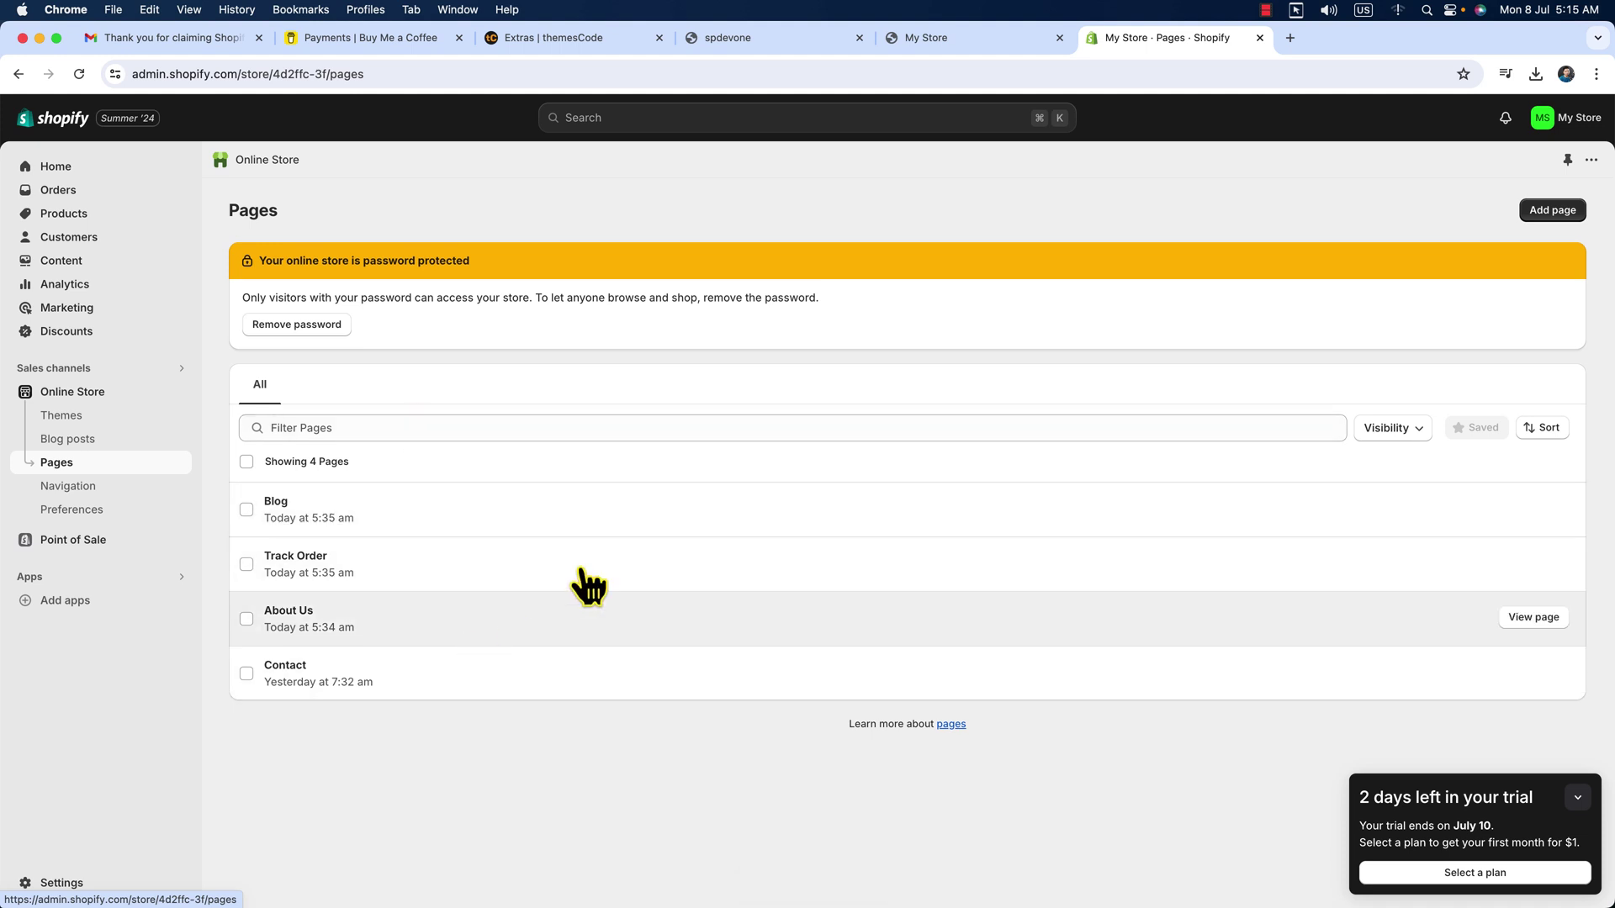
Step: Reload the My Store storefront to check its header logo and menu, and return to the admin's page list
{"action": "left_click", "coordinate": [931, 39]}
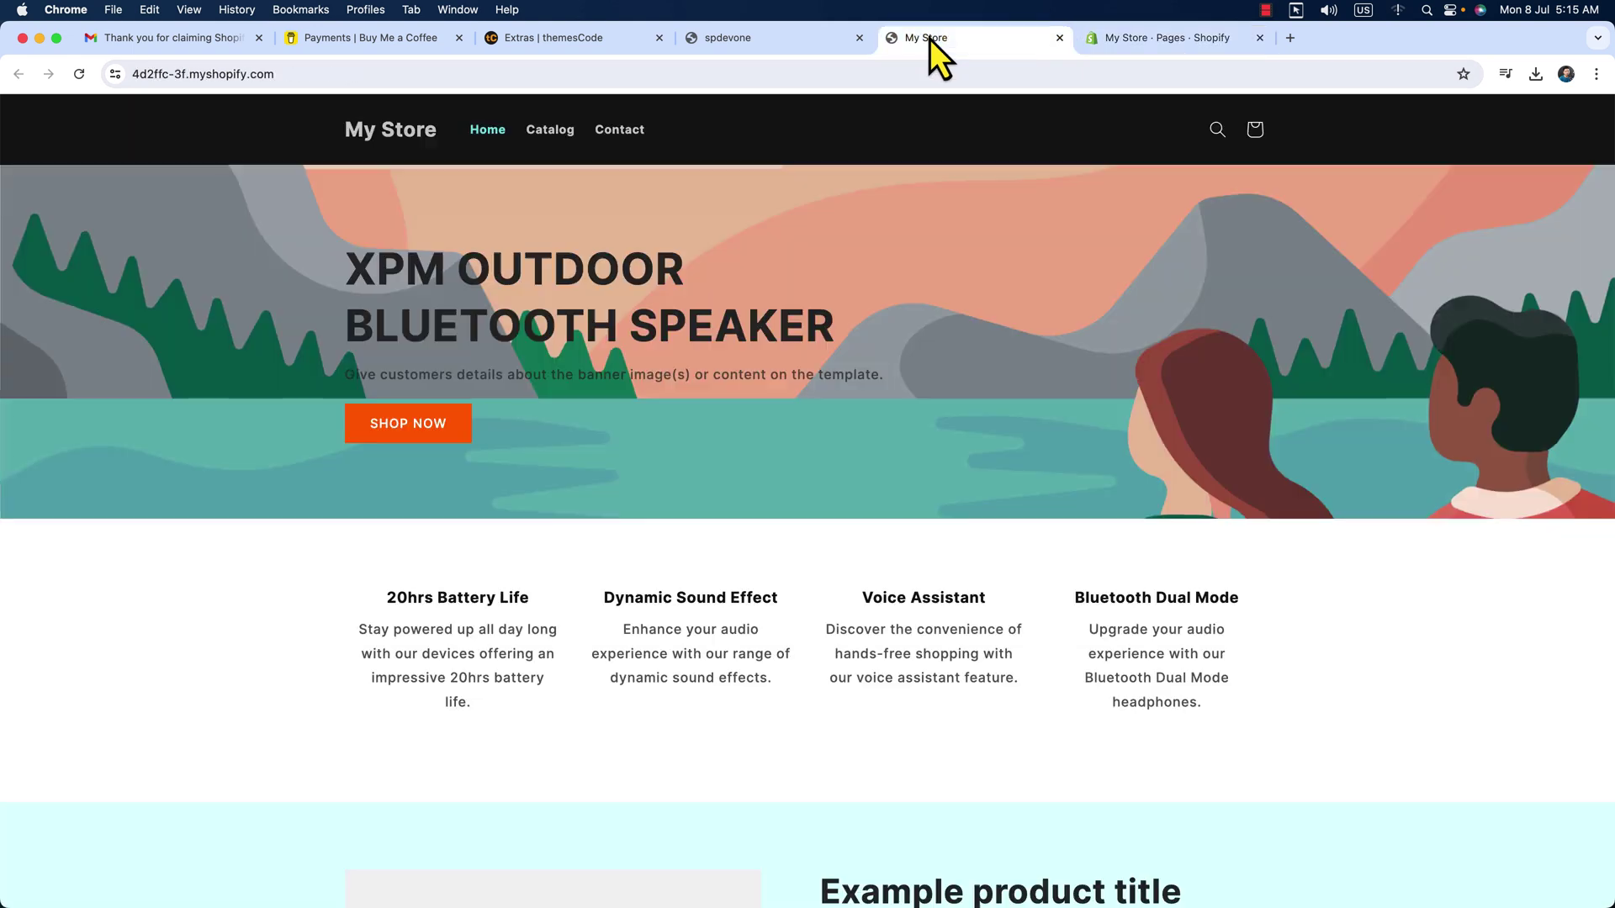
{"action": "left_click", "coordinate": [78, 76]}
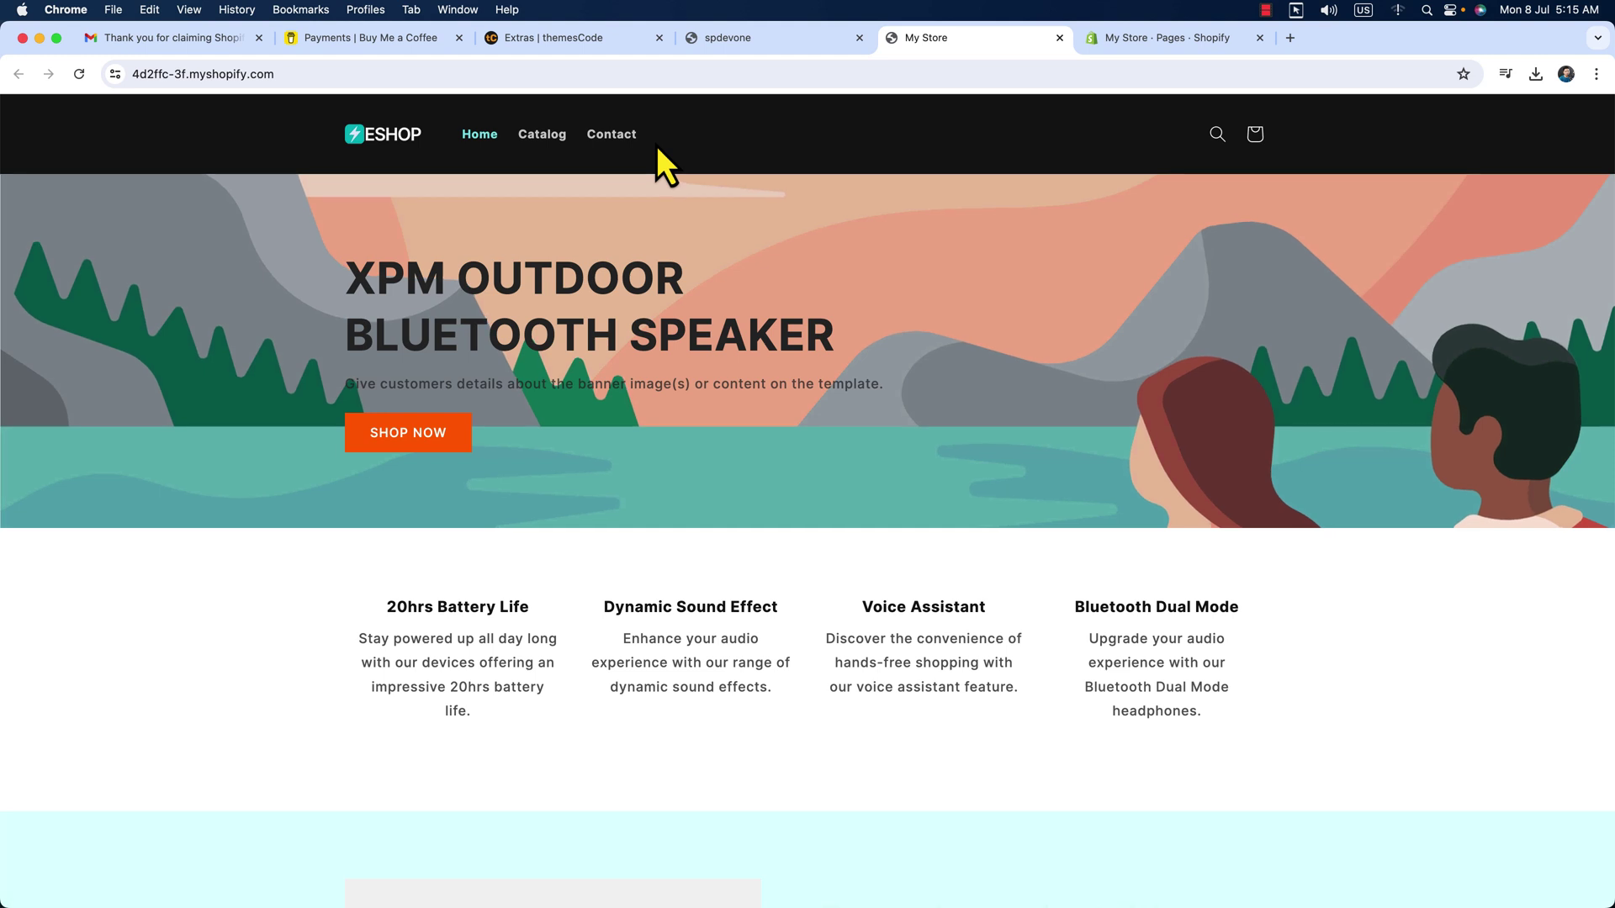
{"action": "left_click", "coordinate": [1117, 43]}
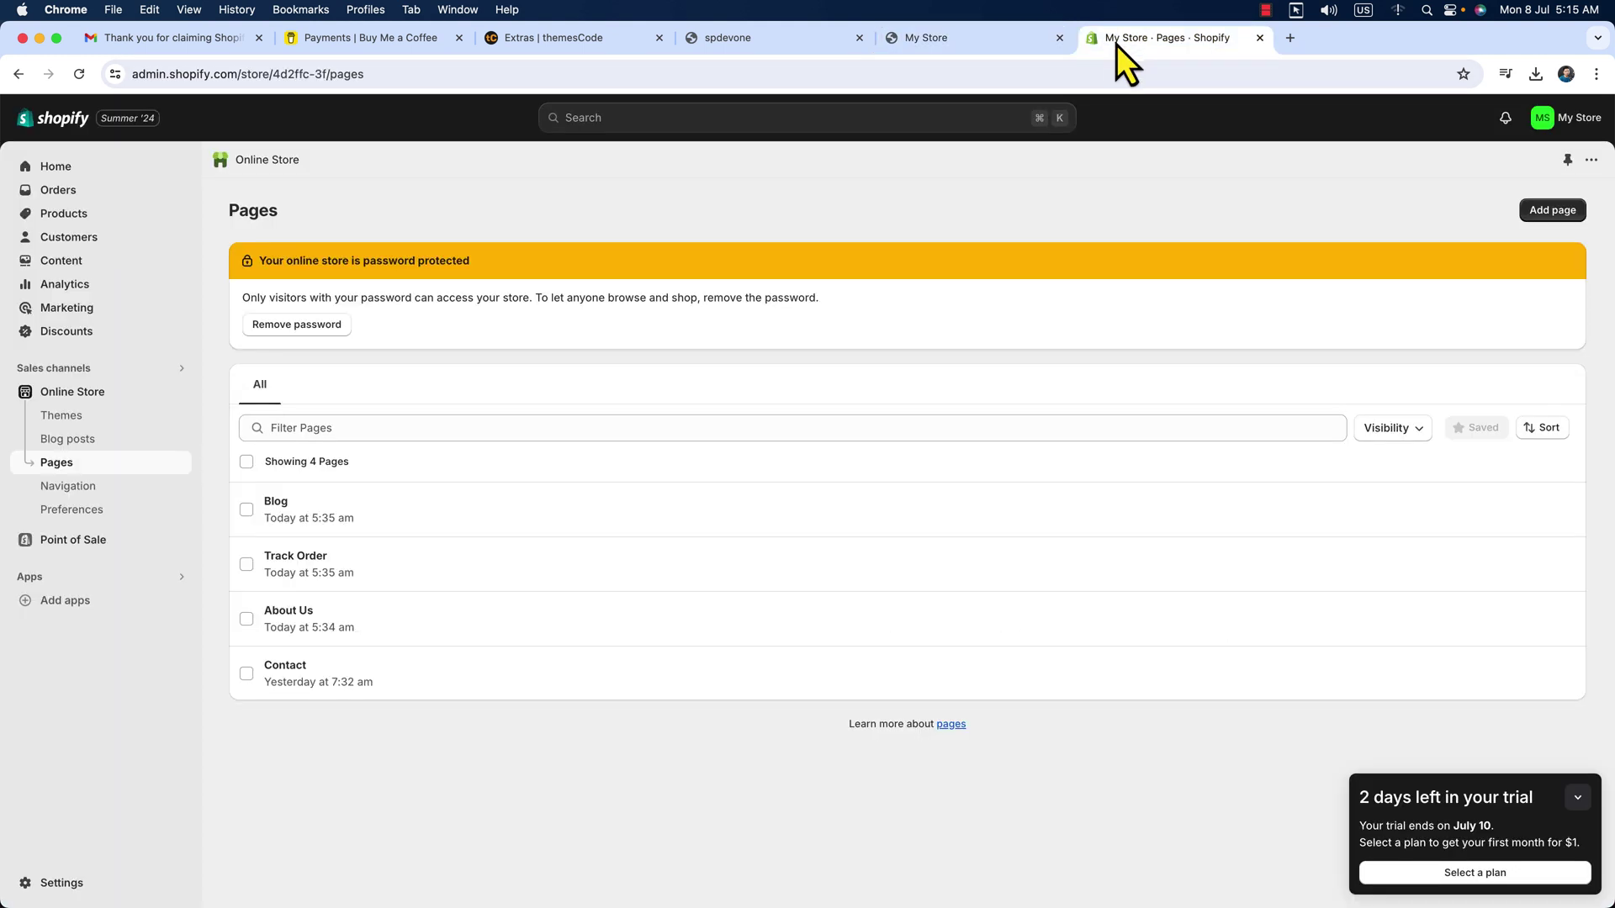
Step: Open the online store's navigation settings, check the storefront's header links, and open the main menu for editing
{"action": "left_click", "coordinate": [69, 488]}
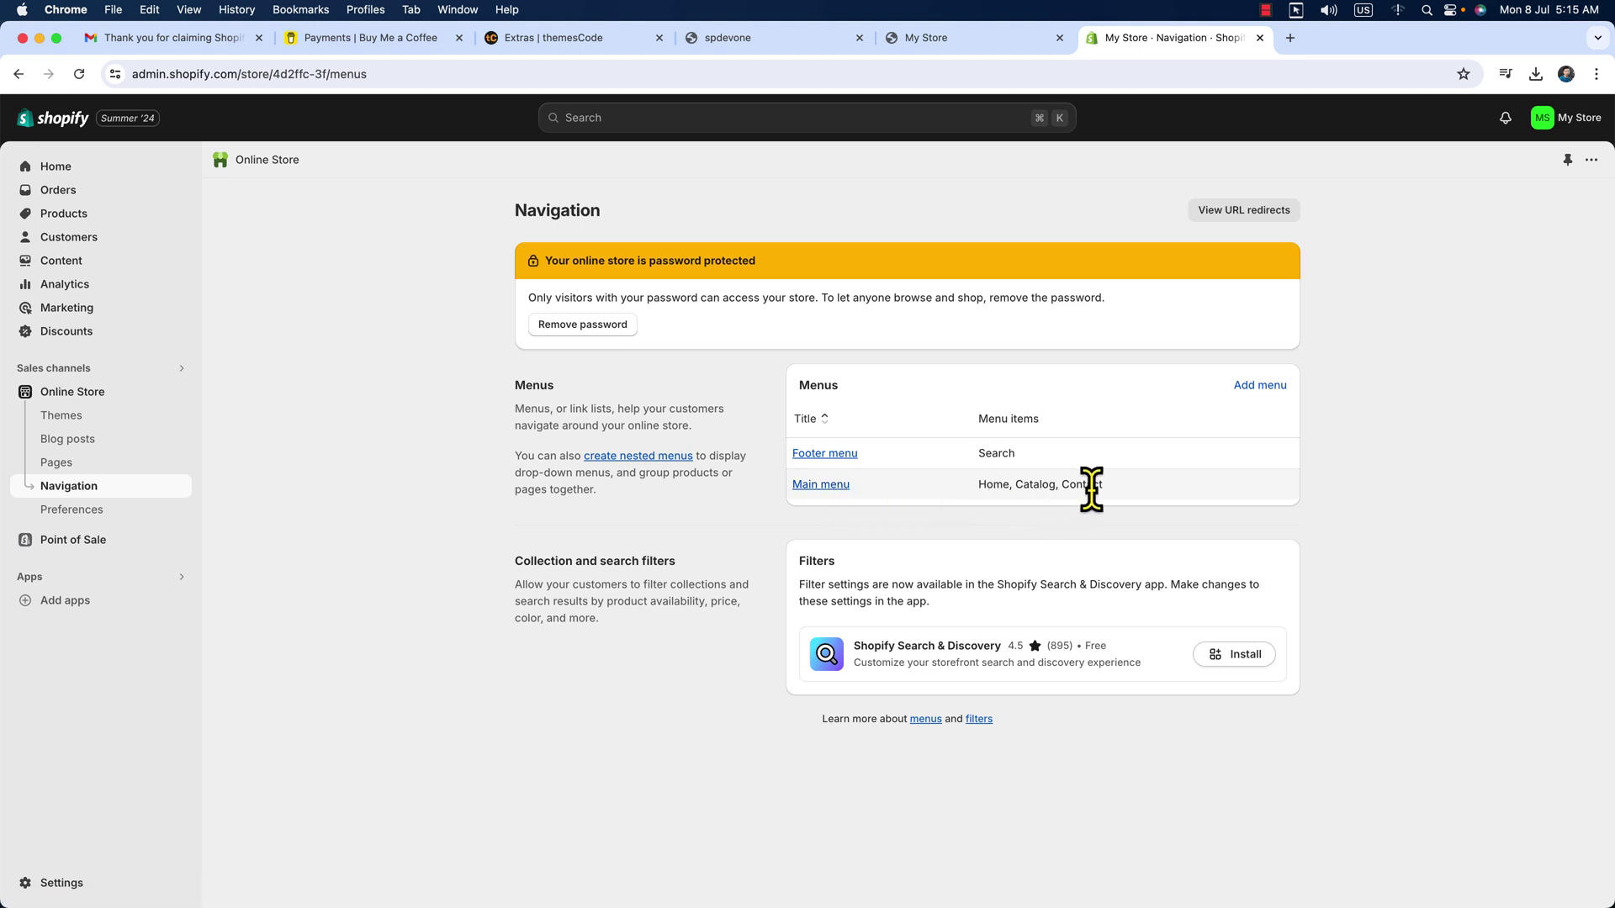
{"action": "left_click", "coordinate": [927, 41]}
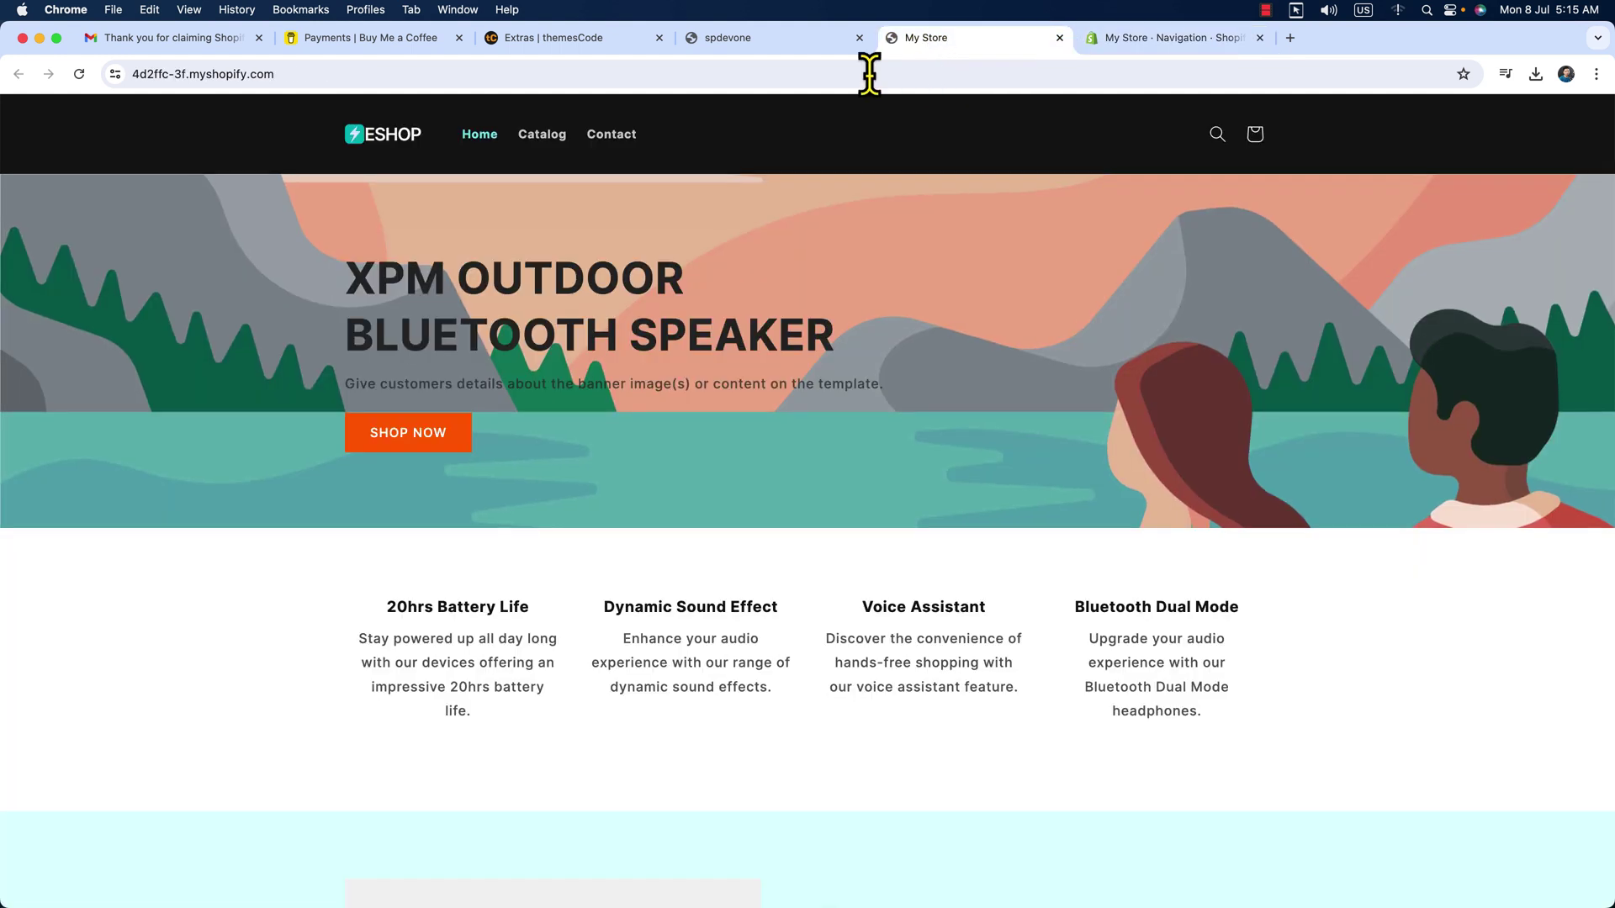
{"action": "left_click", "coordinate": [1149, 39]}
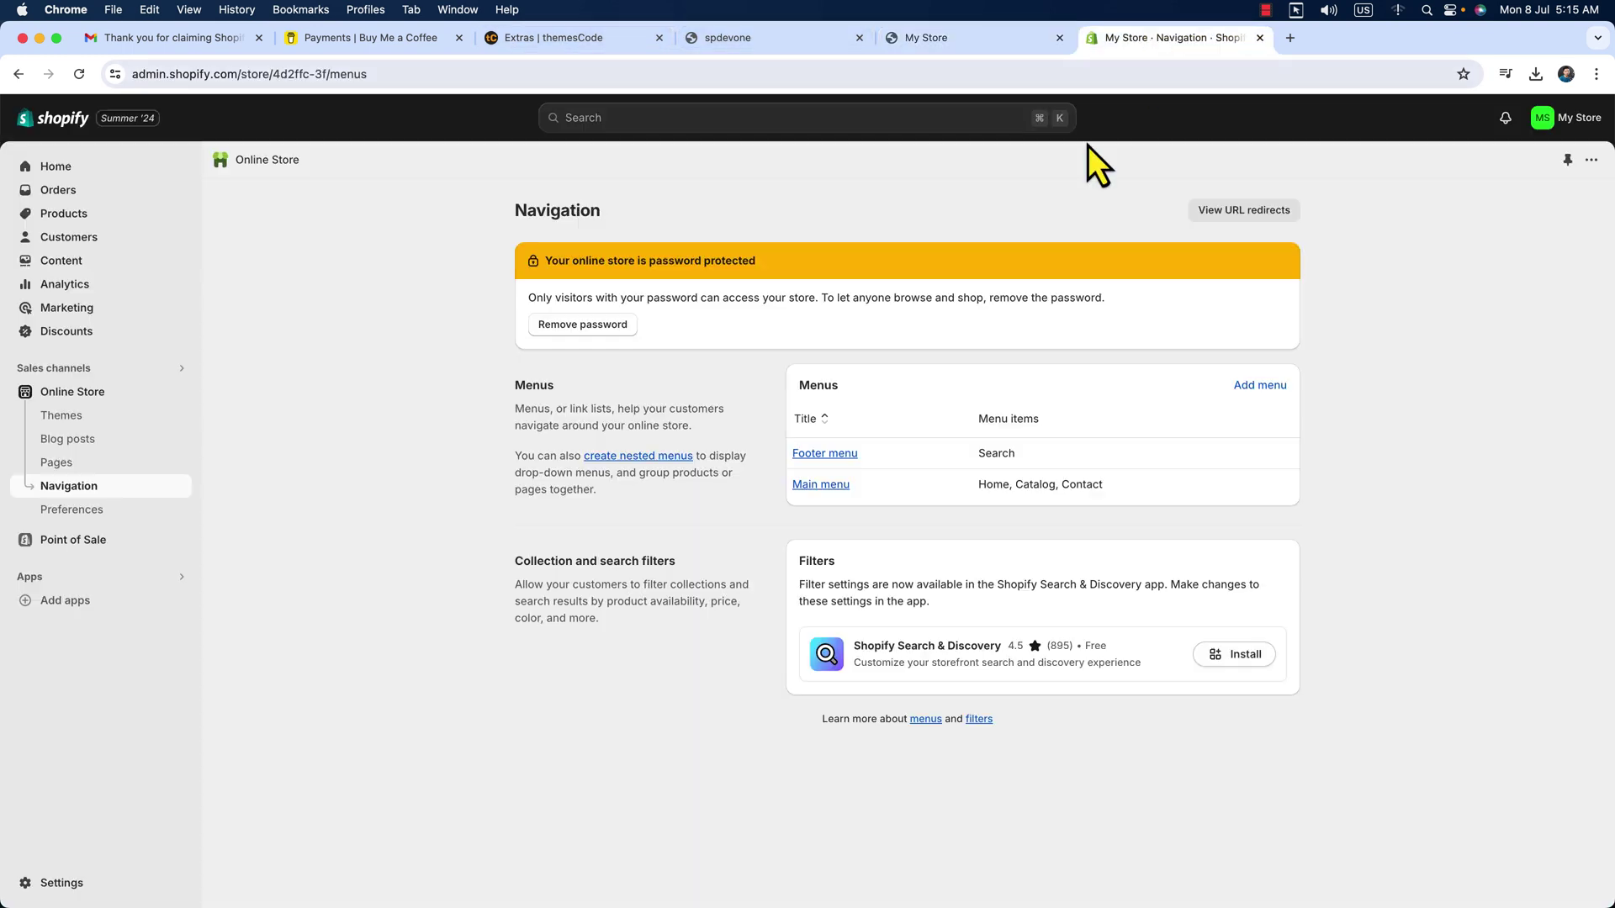
{"action": "left_click", "coordinate": [820, 487]}
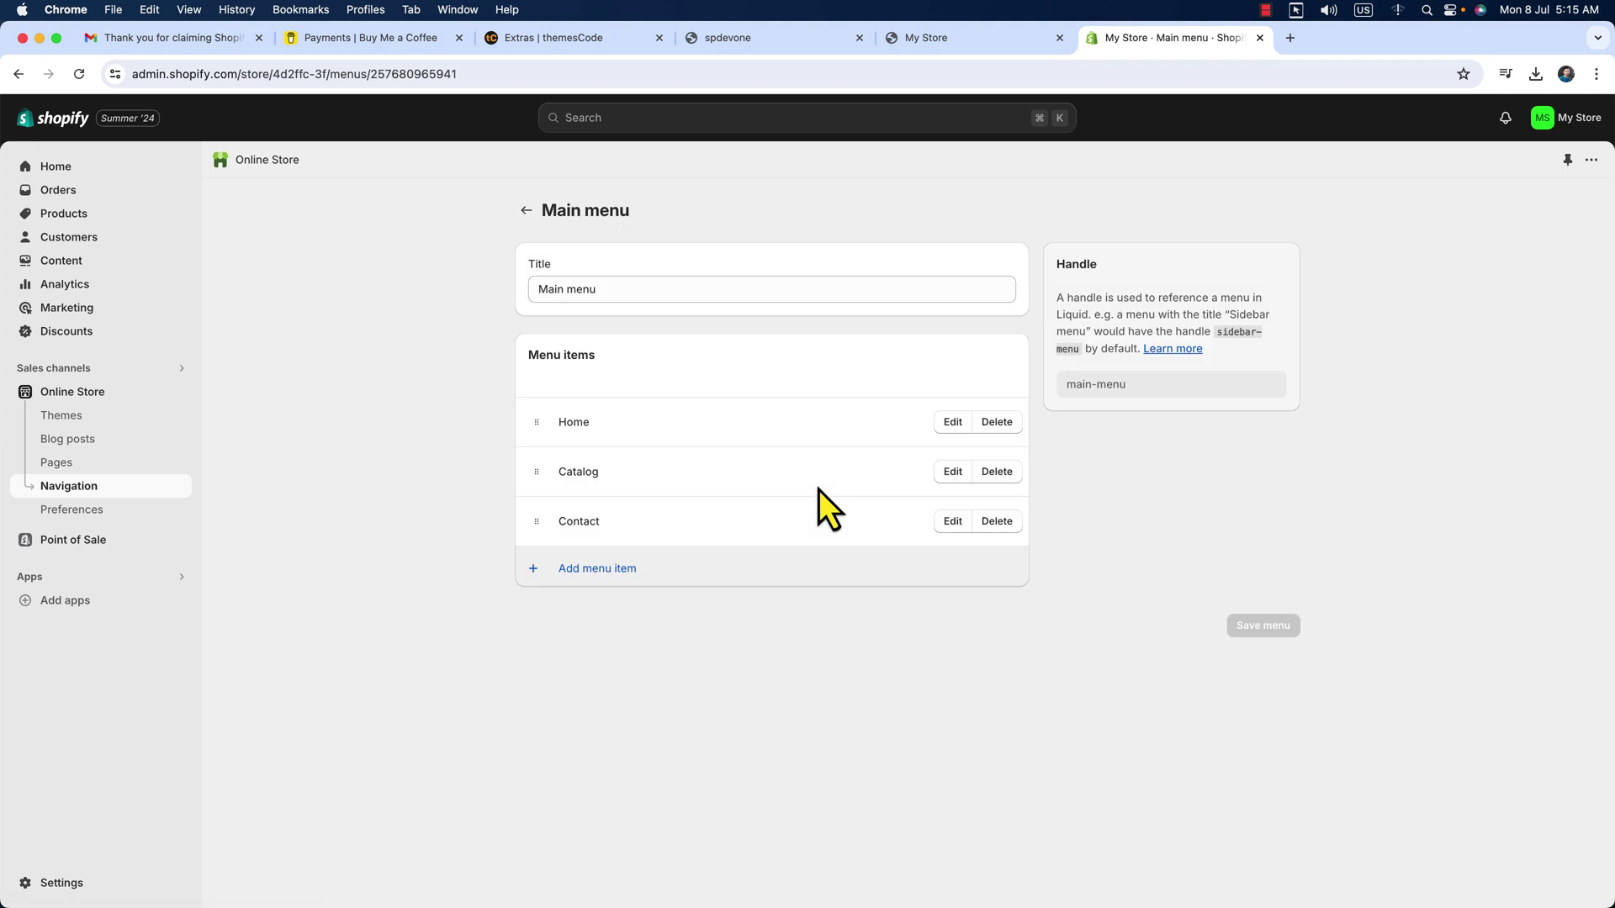
Step: Add a menu item to the main menu that links to the About Us page
{"action": "left_click", "coordinate": [612, 580]}
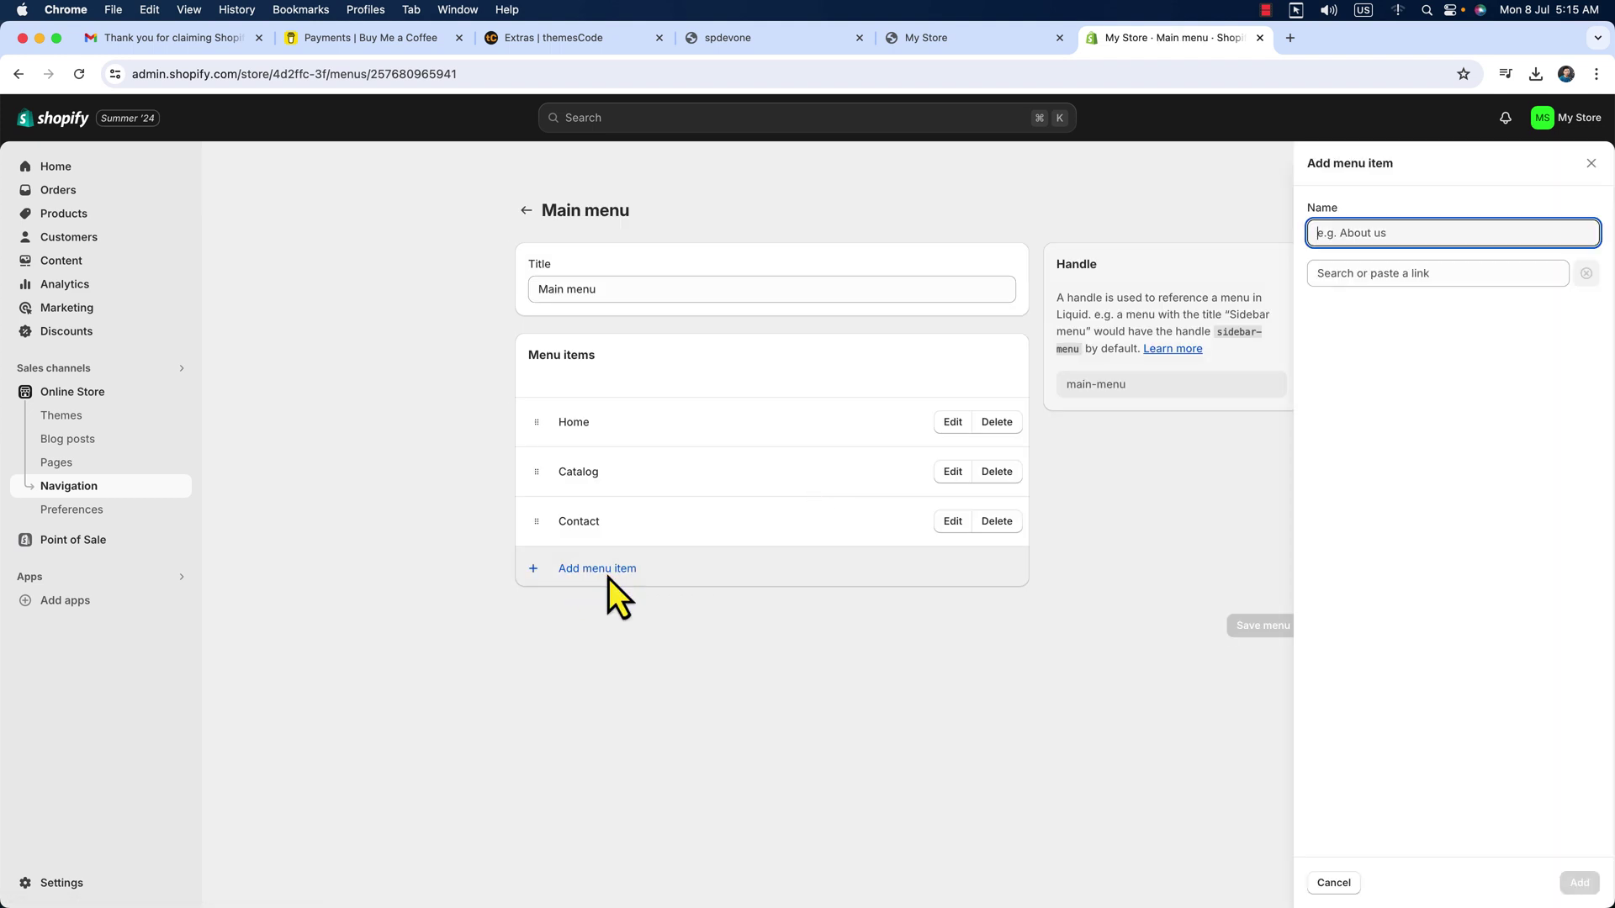
{"action": "left_click", "coordinate": [1349, 274]}
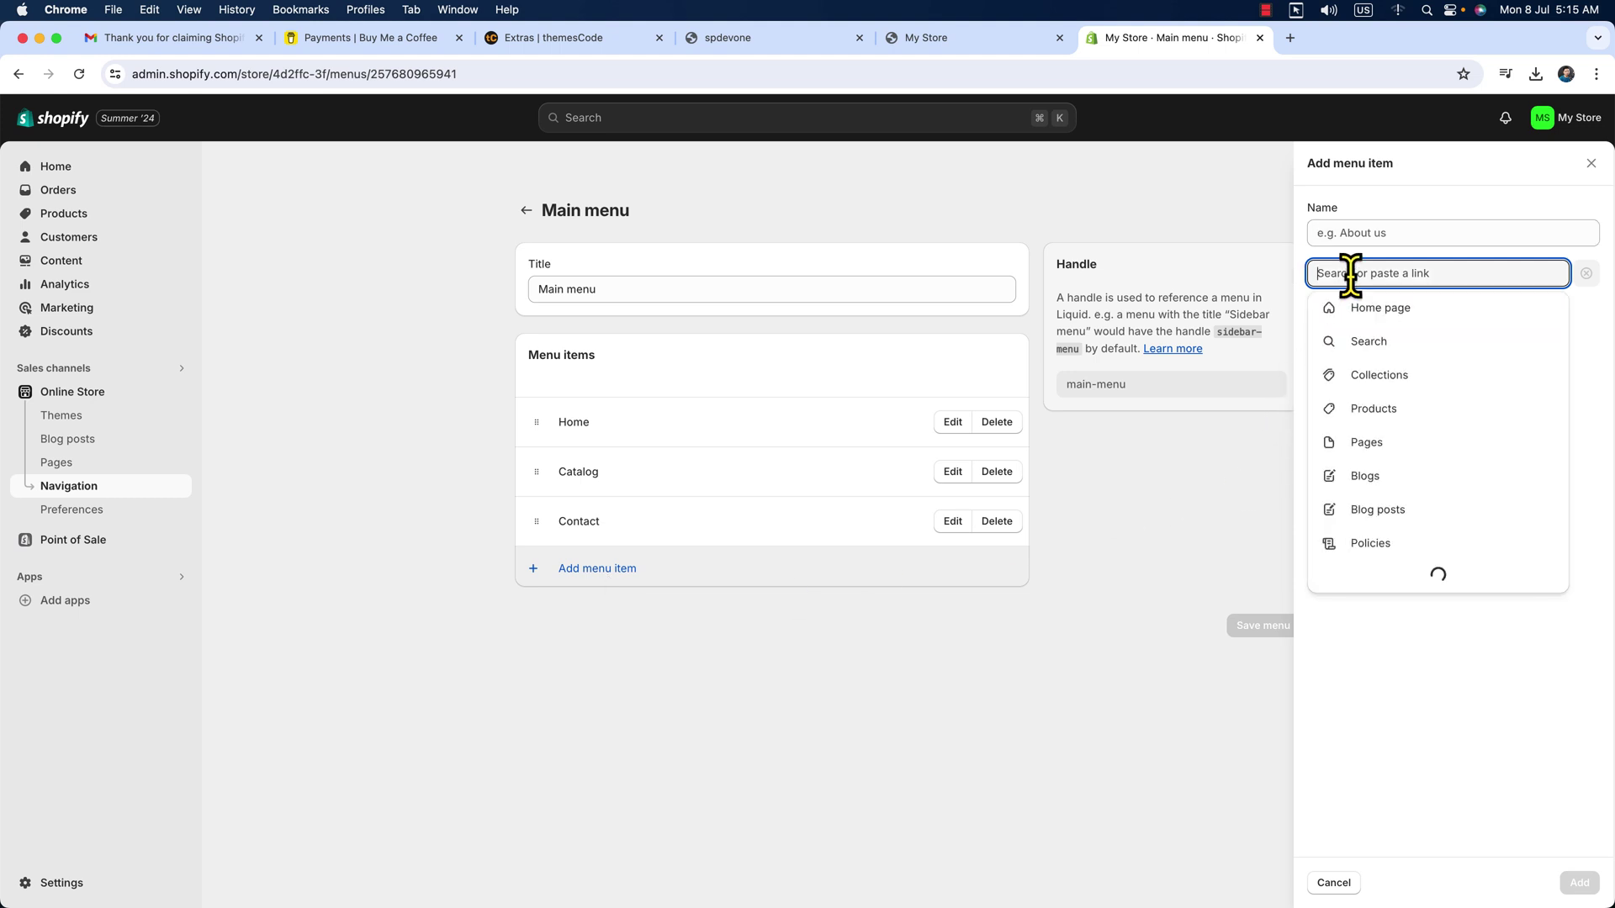
{"action": "left_click", "coordinate": [1366, 446]}
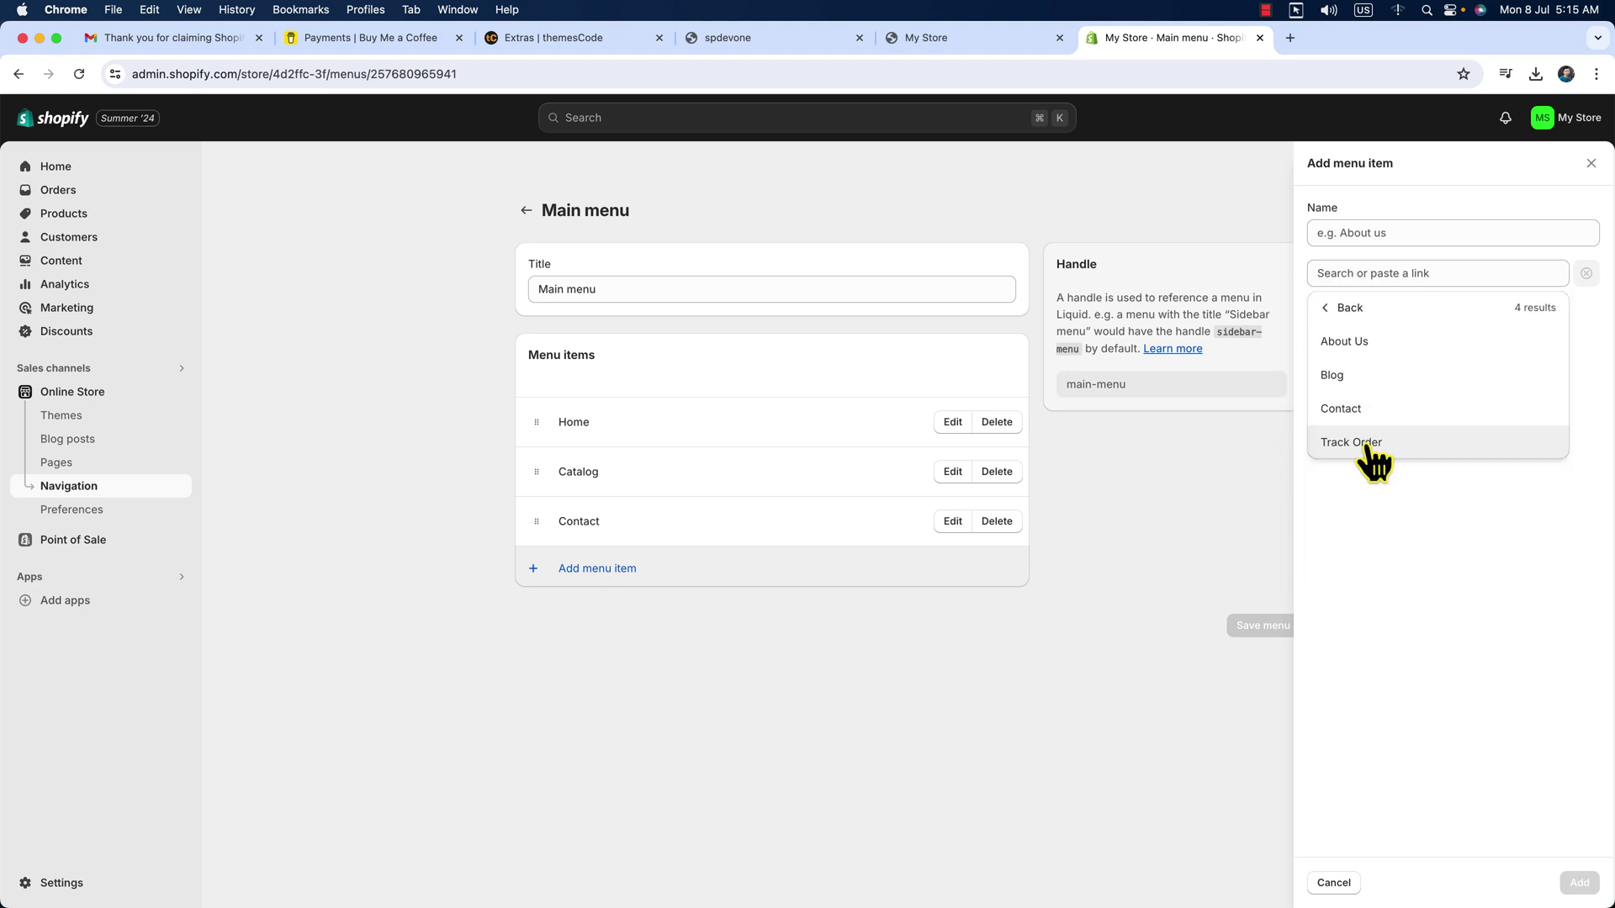
{"action": "left_click", "coordinate": [1371, 354]}
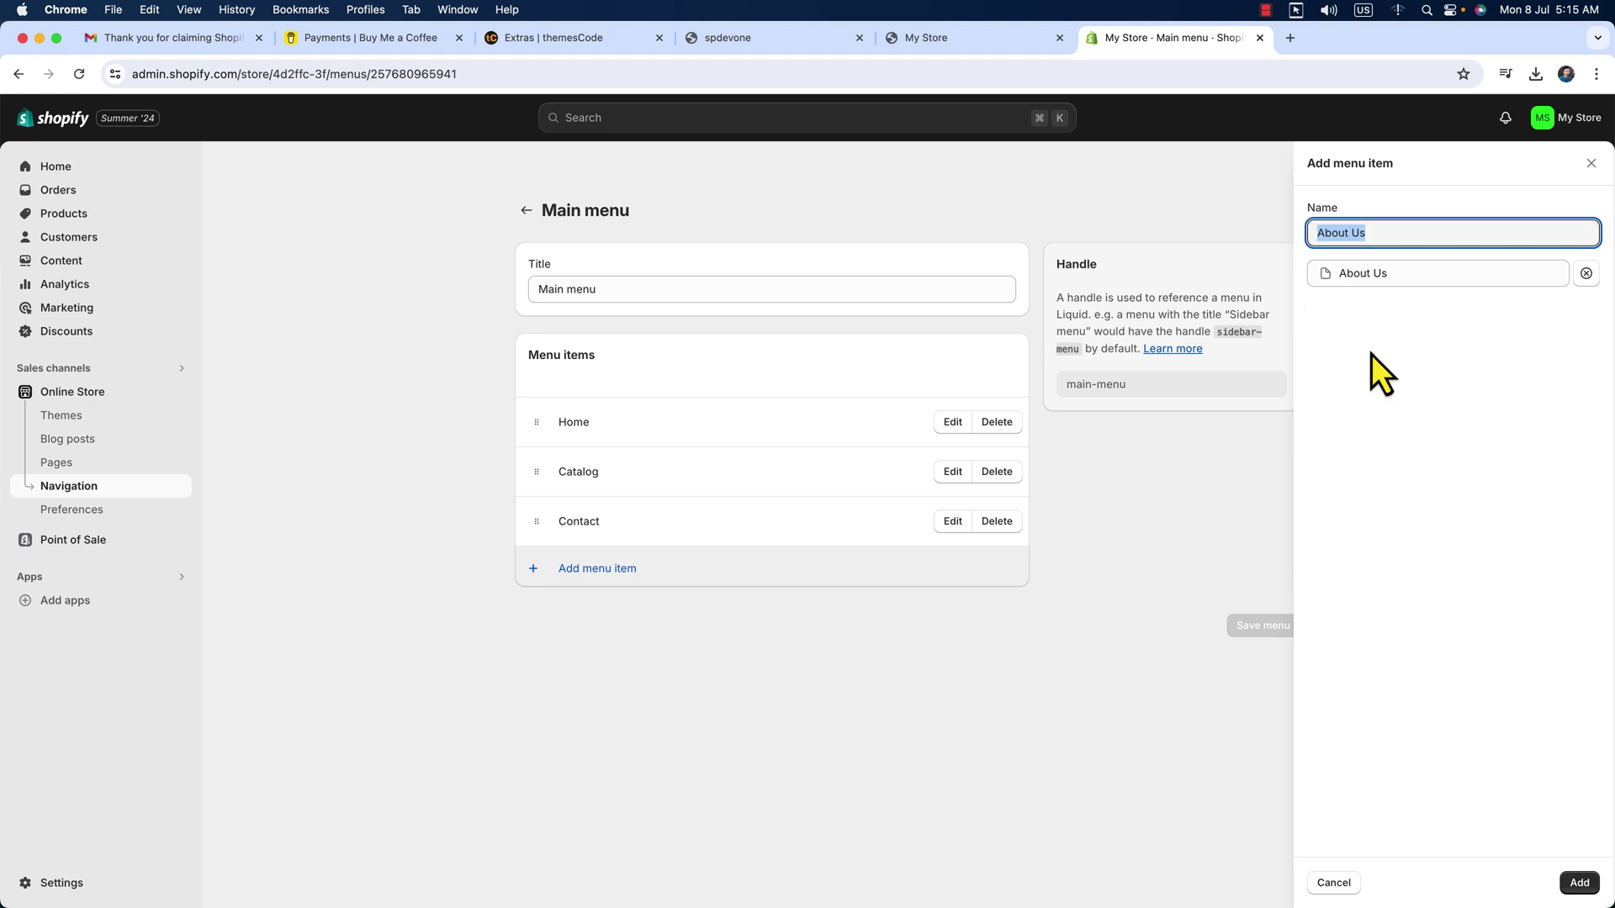
{"action": "left_click", "coordinate": [1579, 883]}
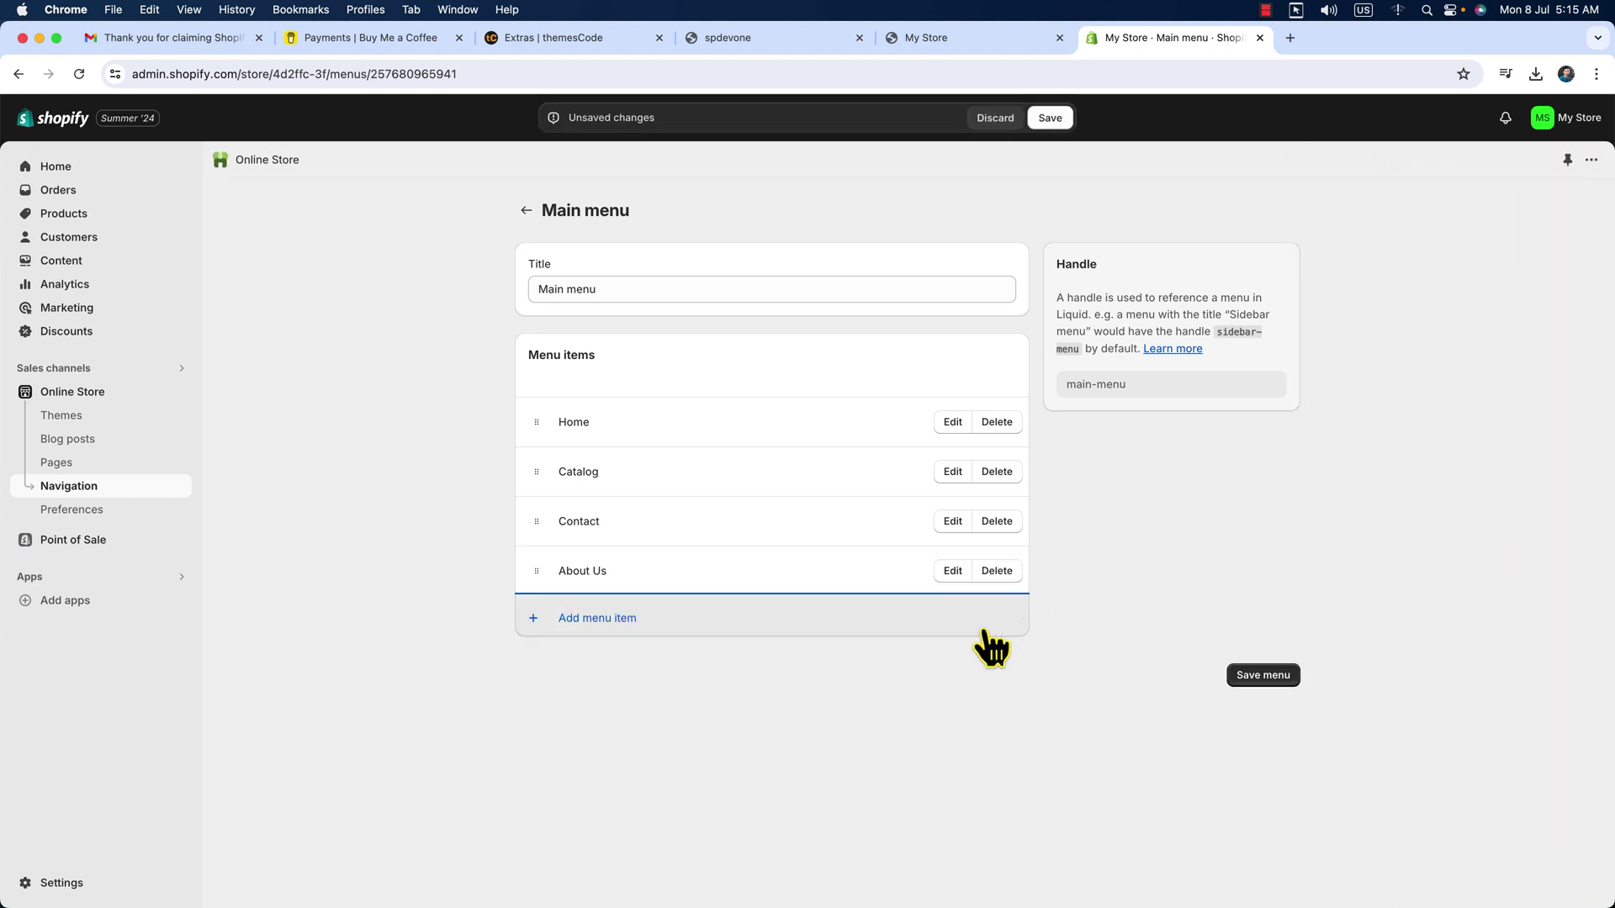
Step: Add Track Order and Contact items to the main menu, save it, and view the header menu on the storefront
{"action": "left_click", "coordinate": [604, 623]}
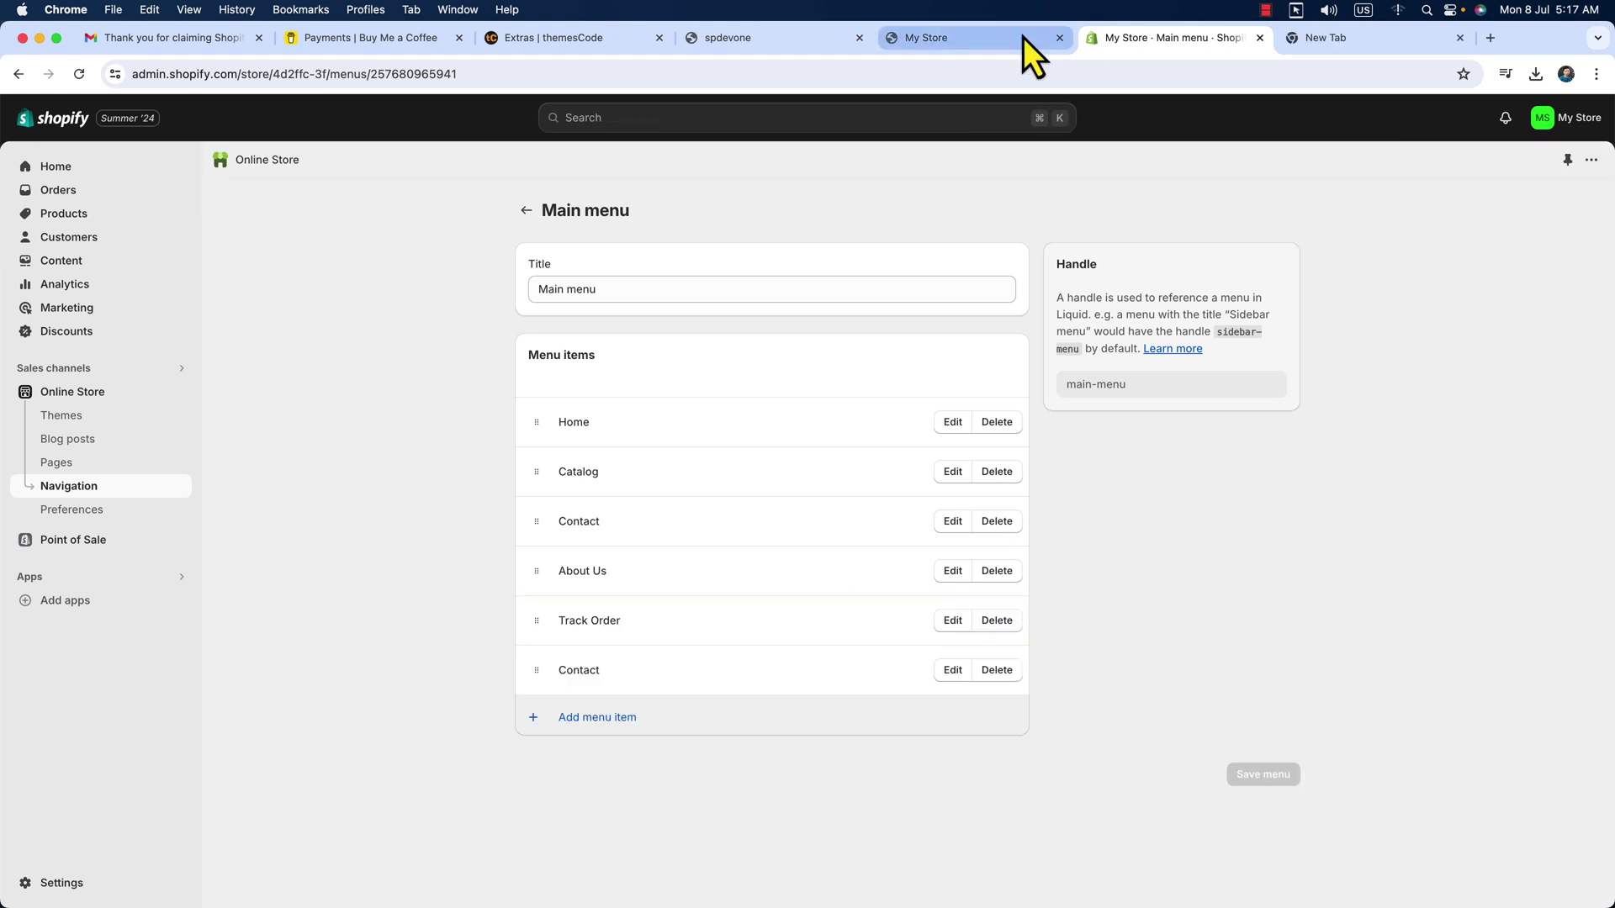
{"action": "left_click", "coordinate": [1019, 38]}
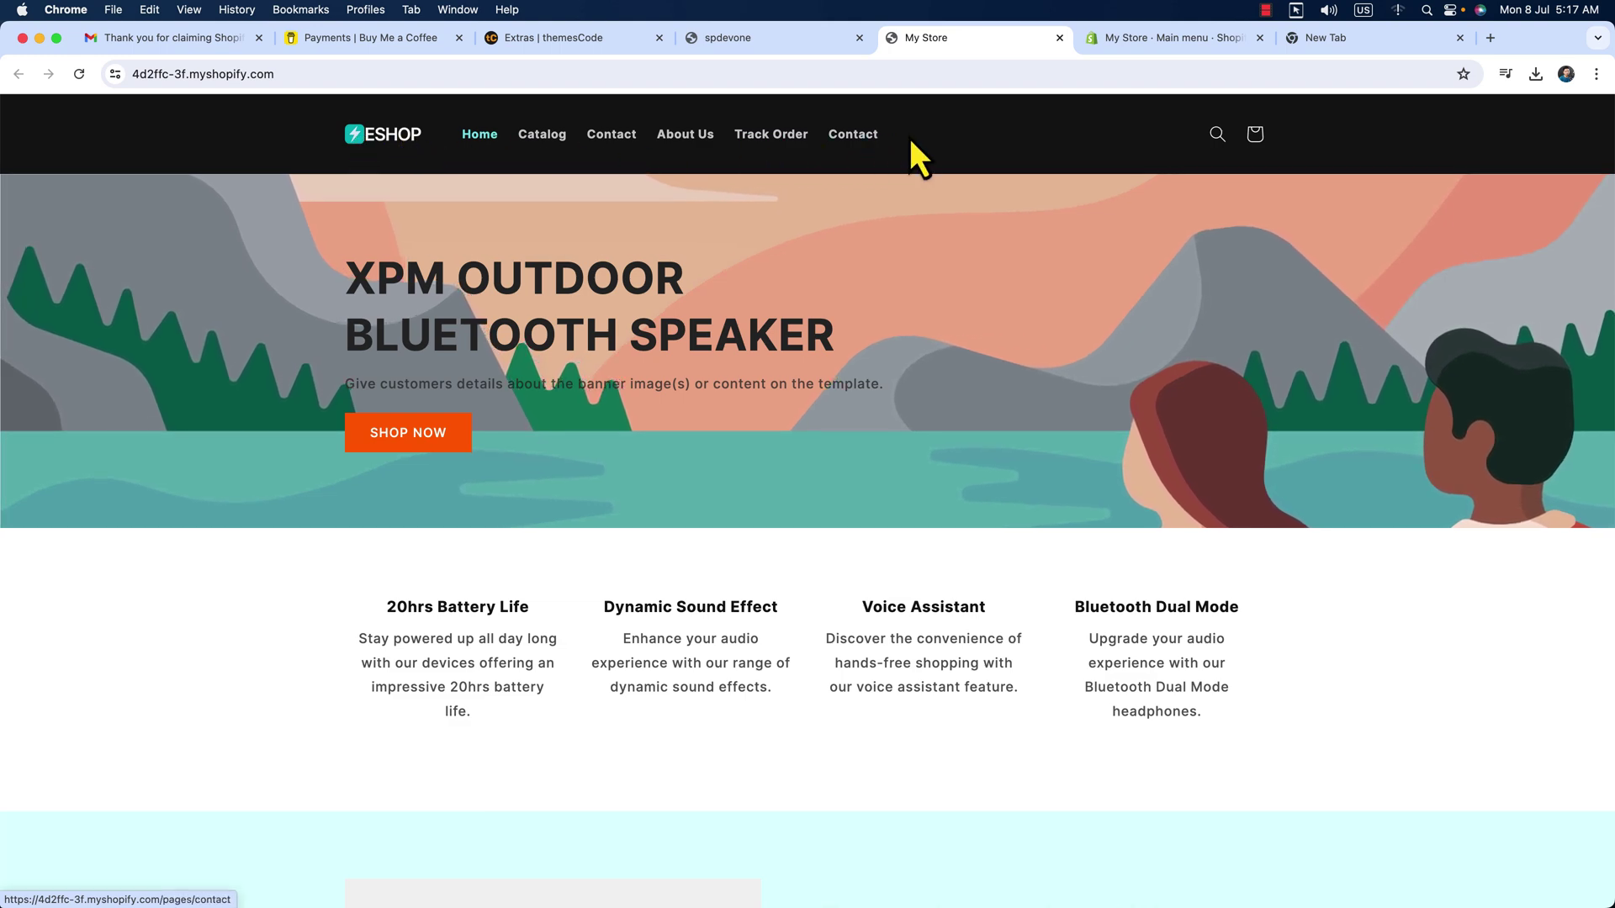
Step: Check the header menu on the spdevone demo store, and open the theme-main theme for customization in the Shopify admin
{"action": "left_click", "coordinate": [775, 40]}
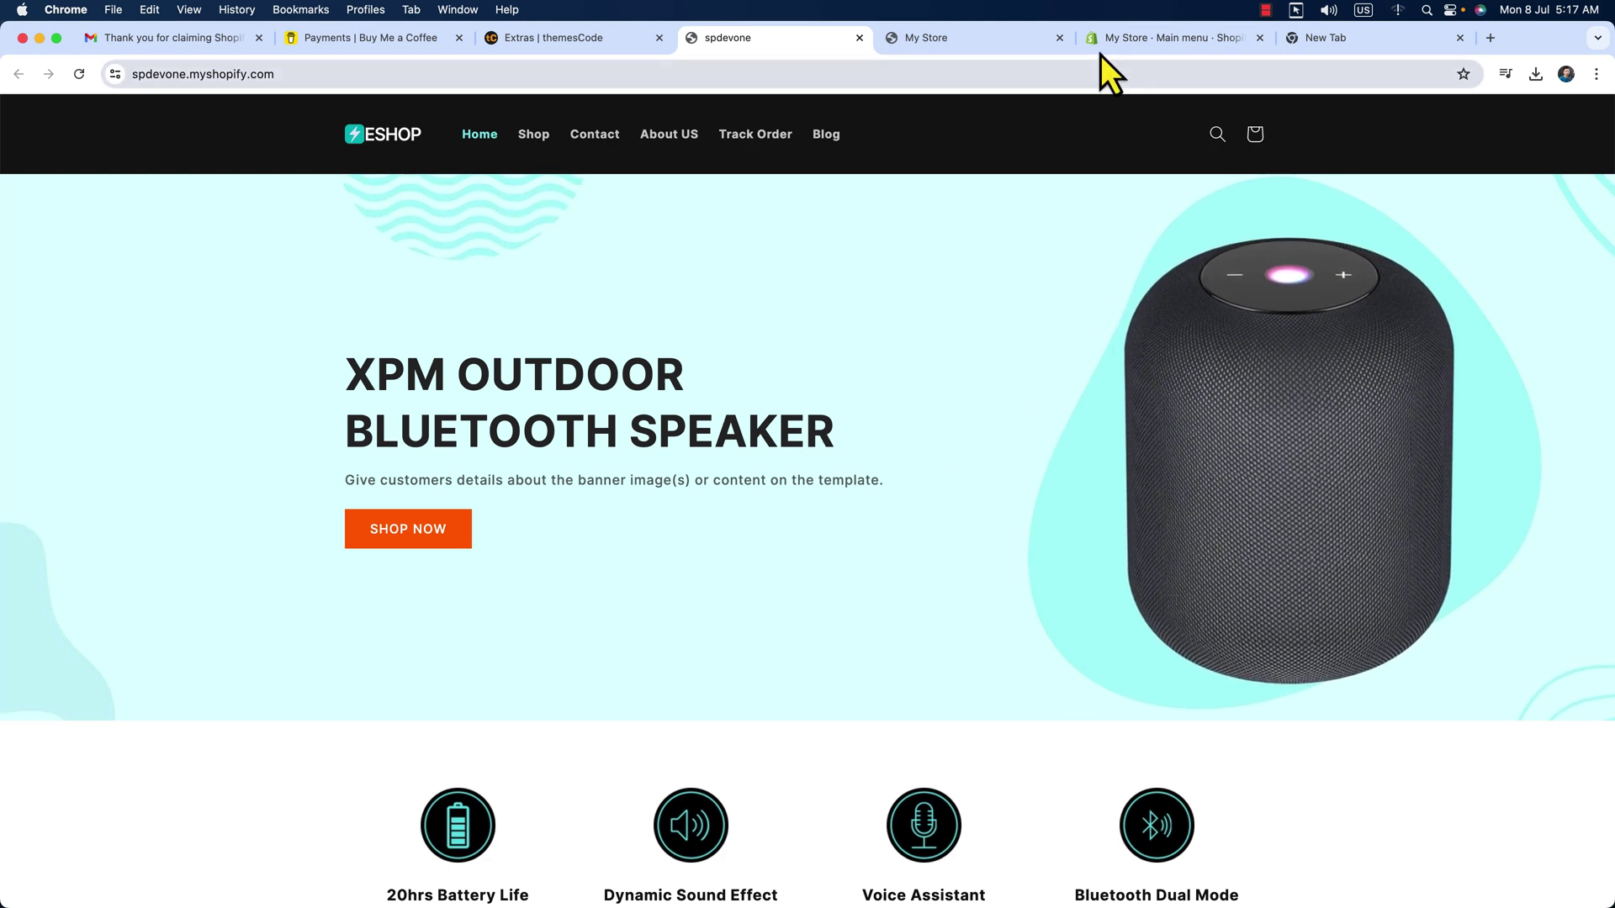
{"action": "left_click", "coordinate": [1152, 43]}
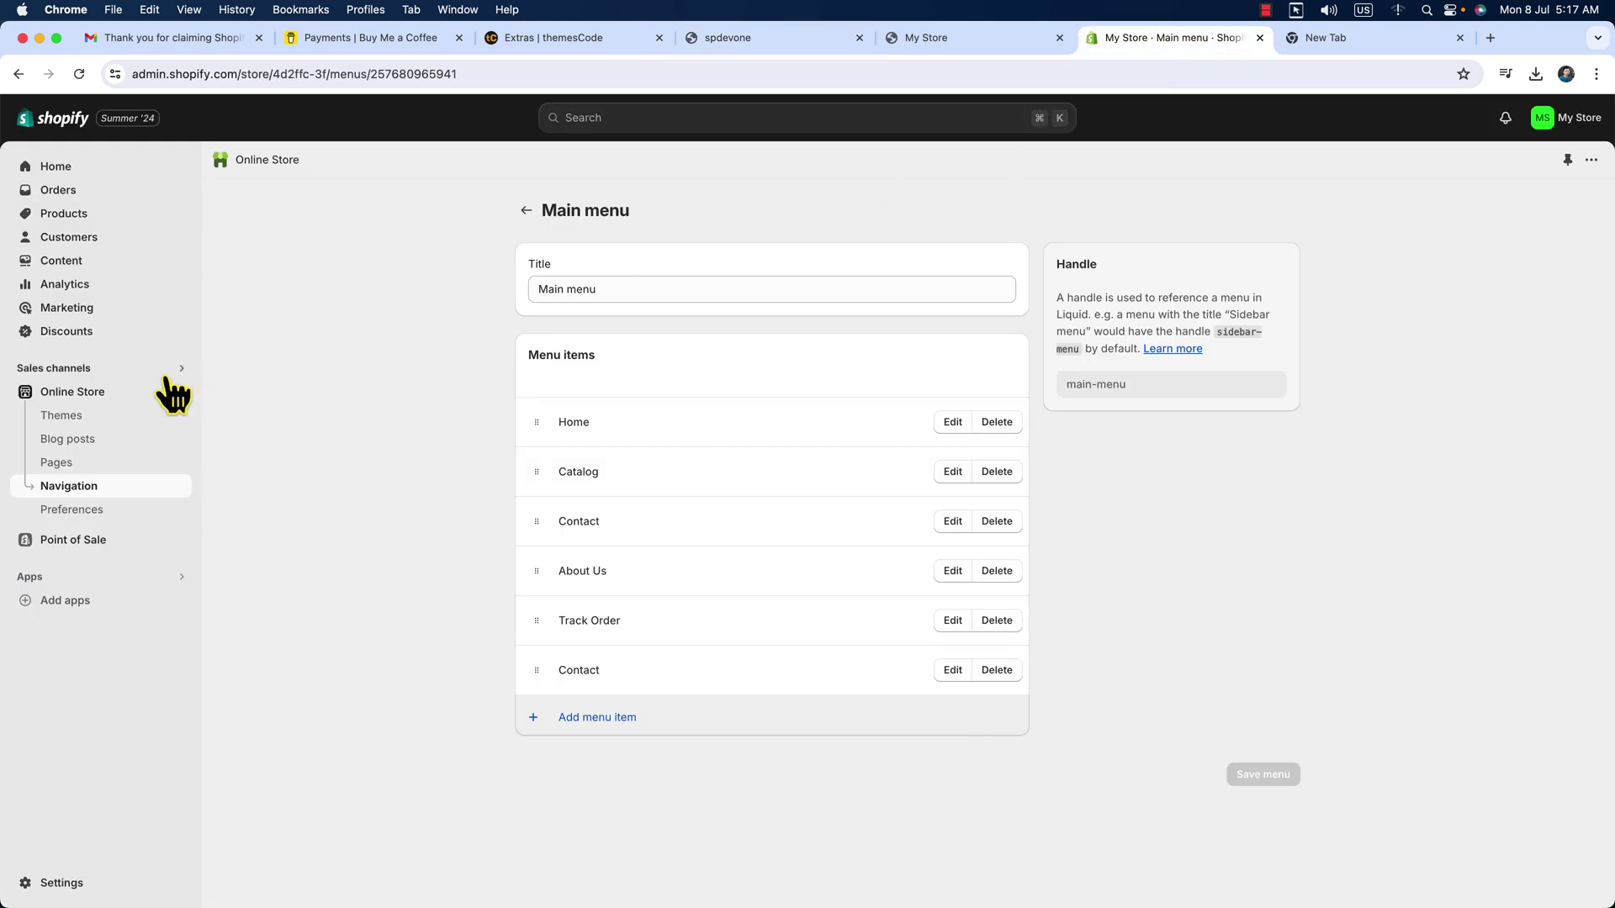
{"action": "left_click", "coordinate": [101, 410]}
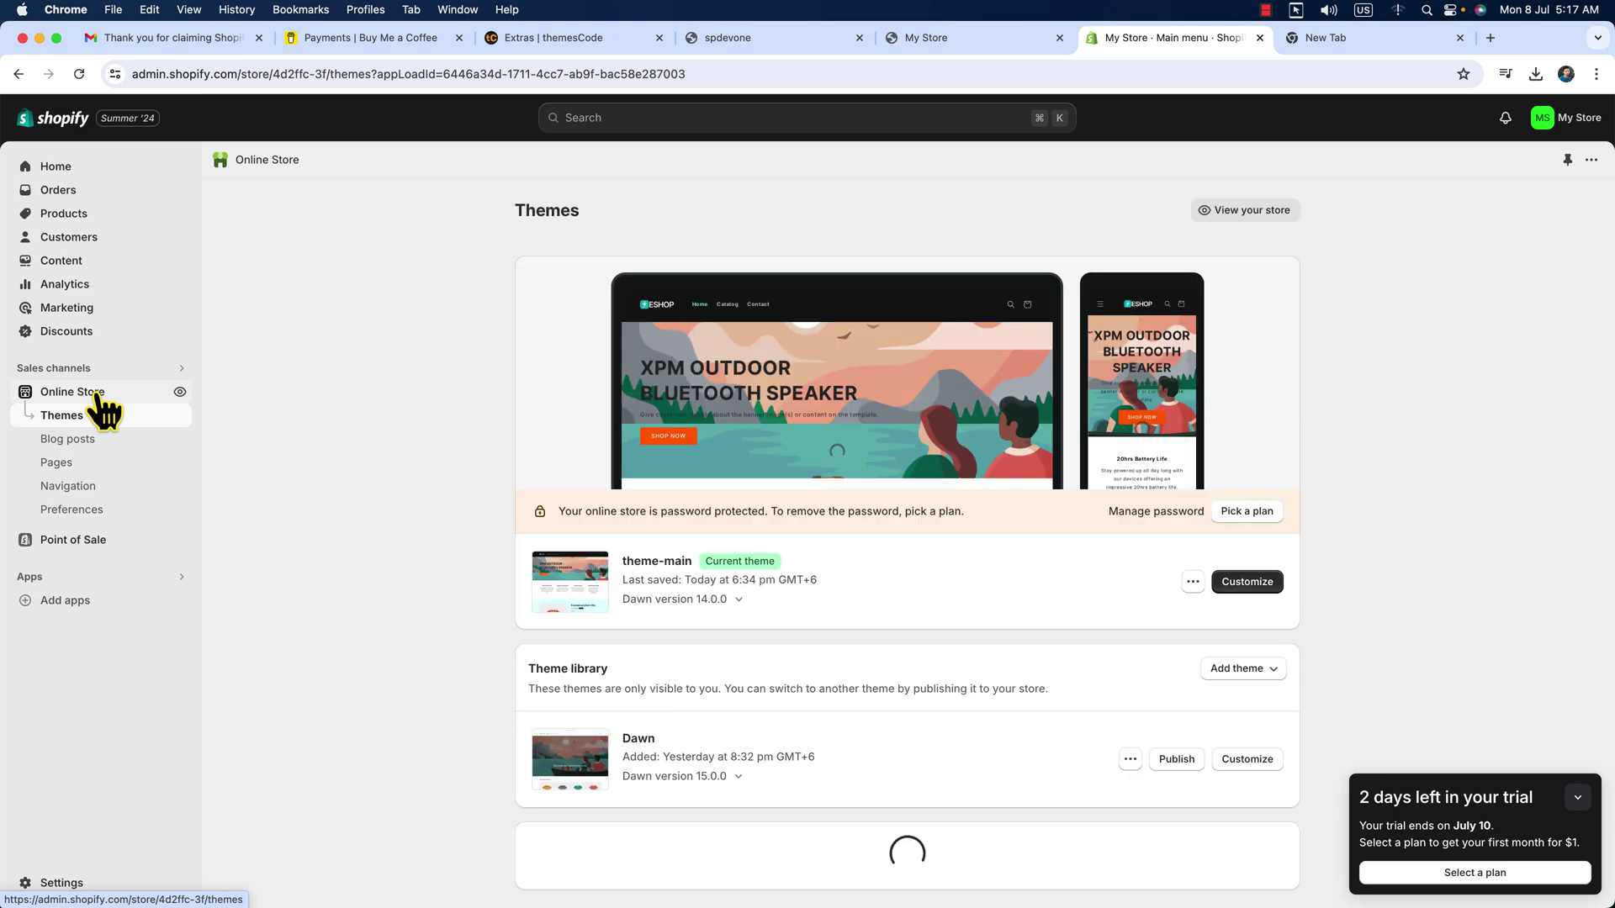
{"action": "left_click", "coordinate": [1248, 584]}
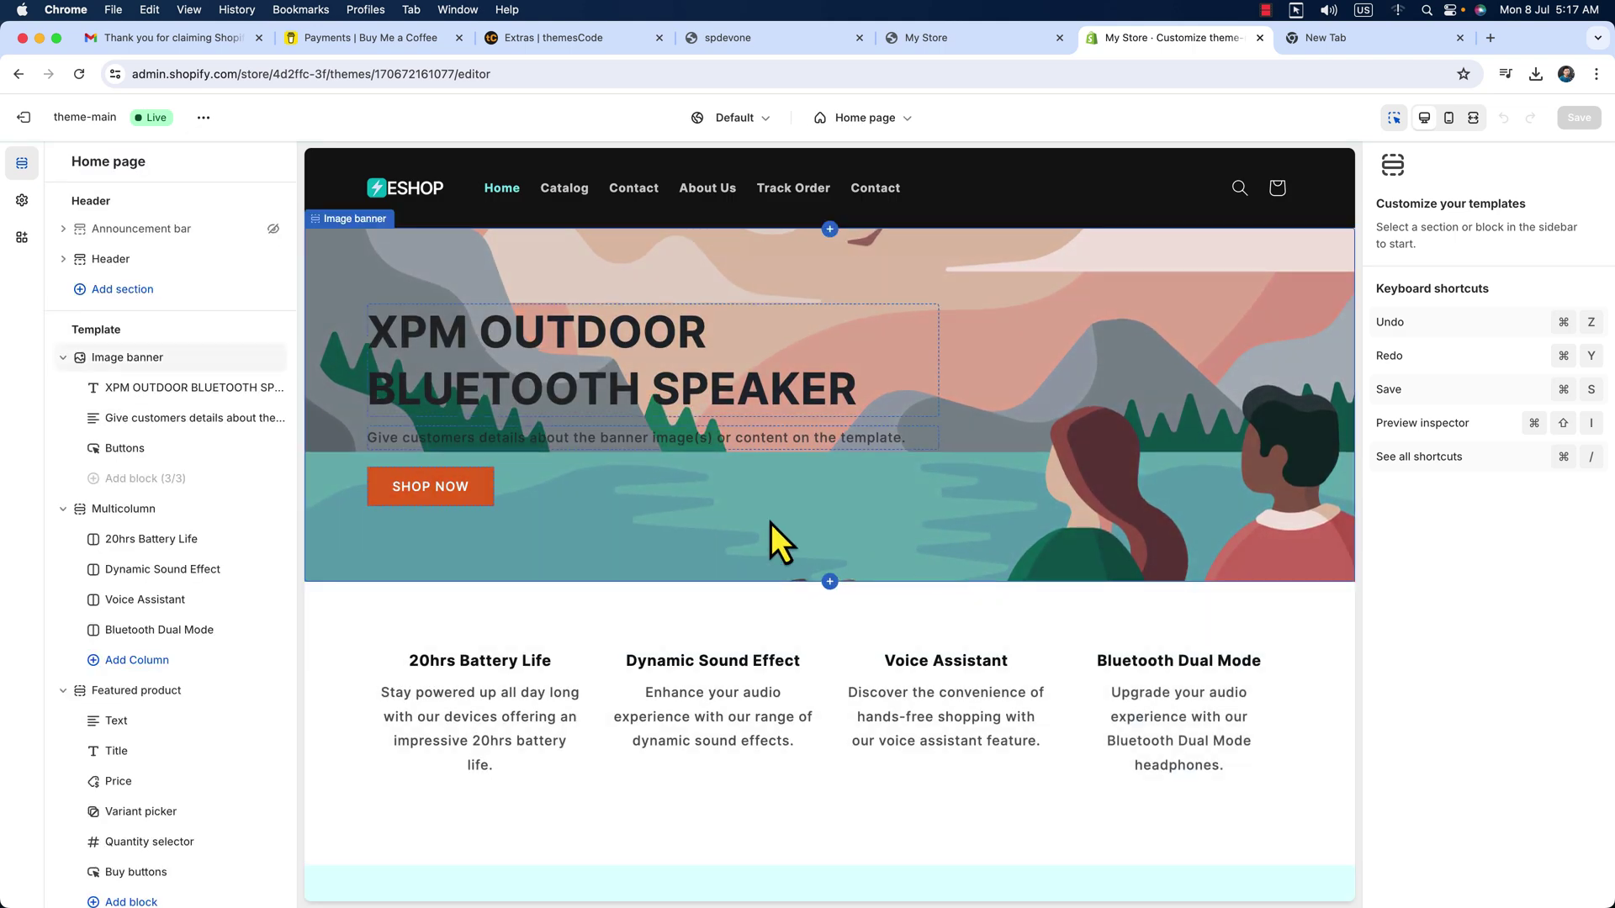
Step: Upload the hero banner picture from the downloaded hero-banner folder as the first image of the home page's Image banner section
{"action": "left_click", "coordinate": [140, 361]}
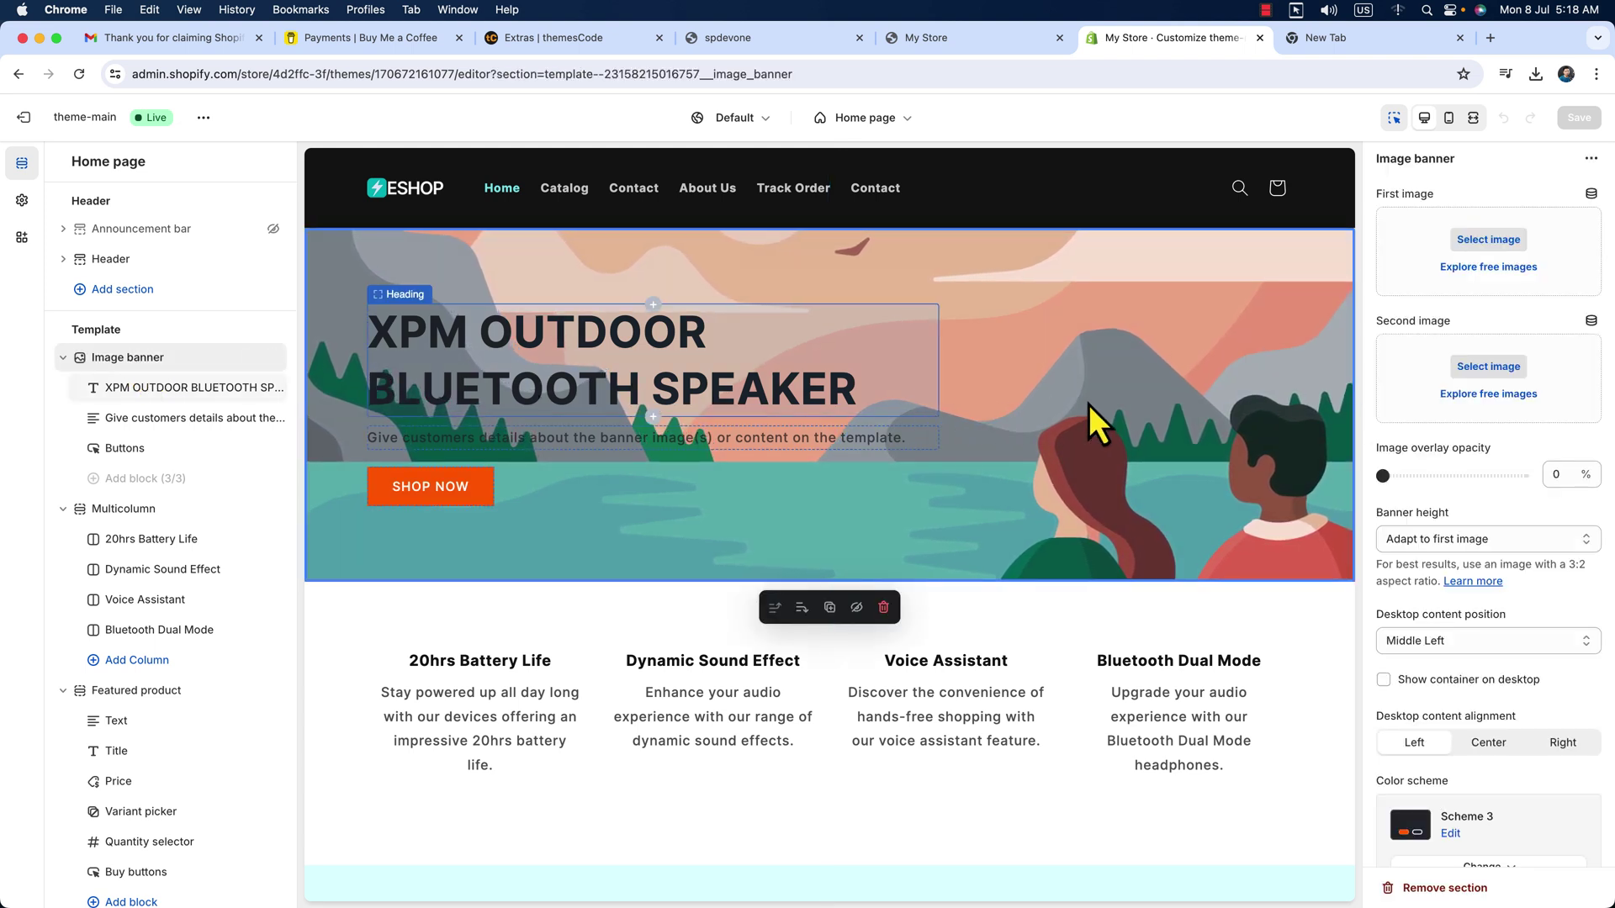
{"action": "left_click", "coordinate": [1489, 240]}
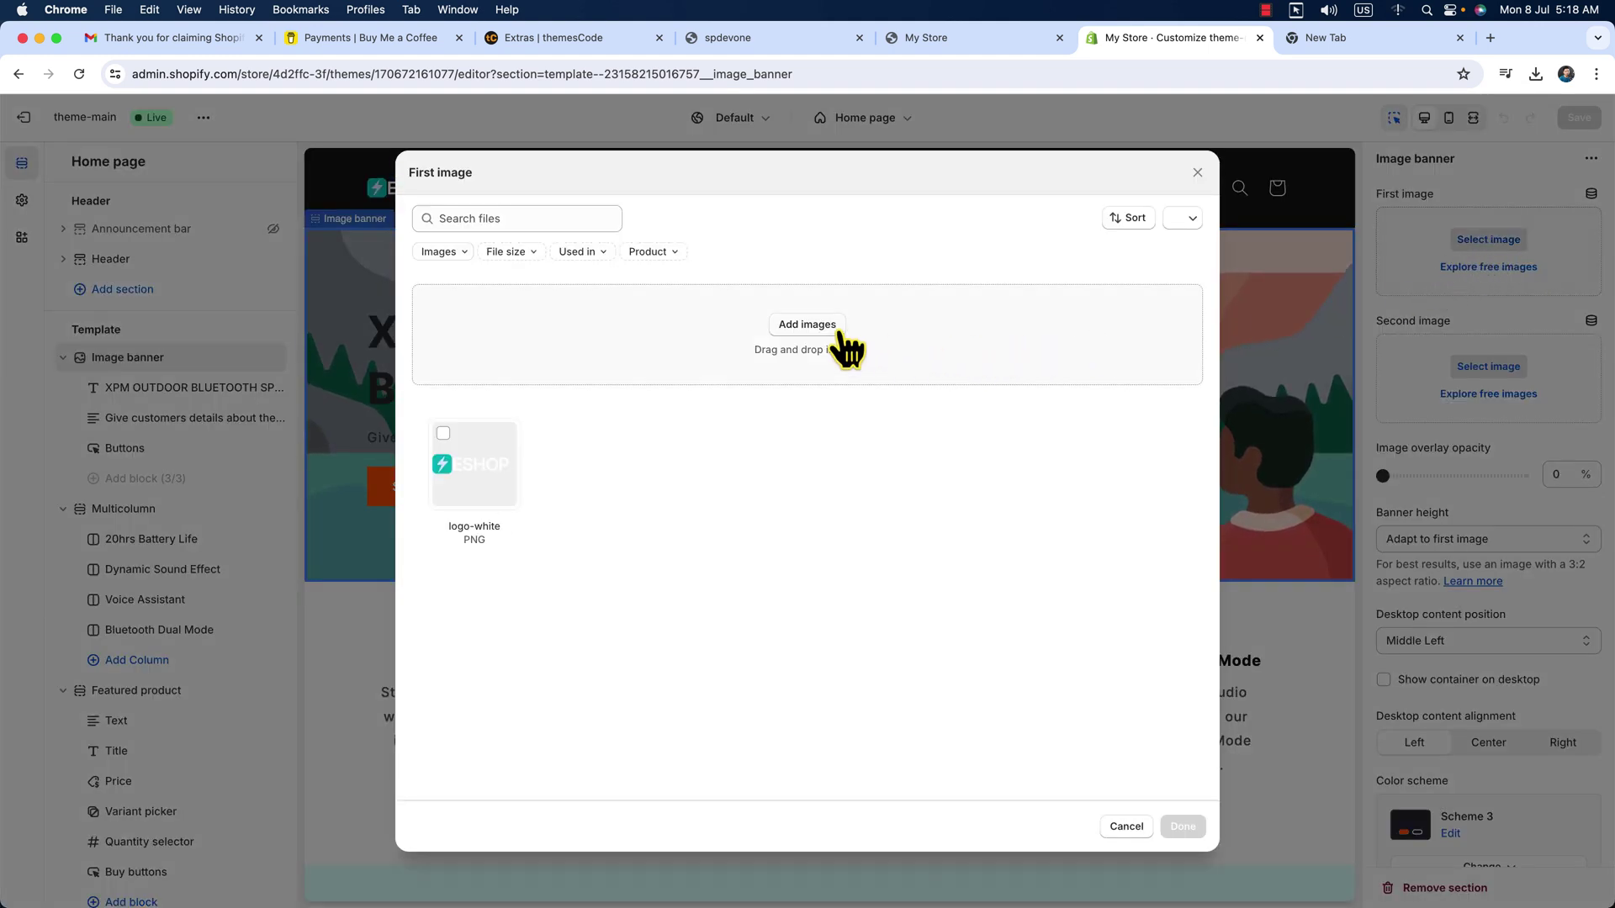
{"action": "left_click", "coordinate": [838, 330]}
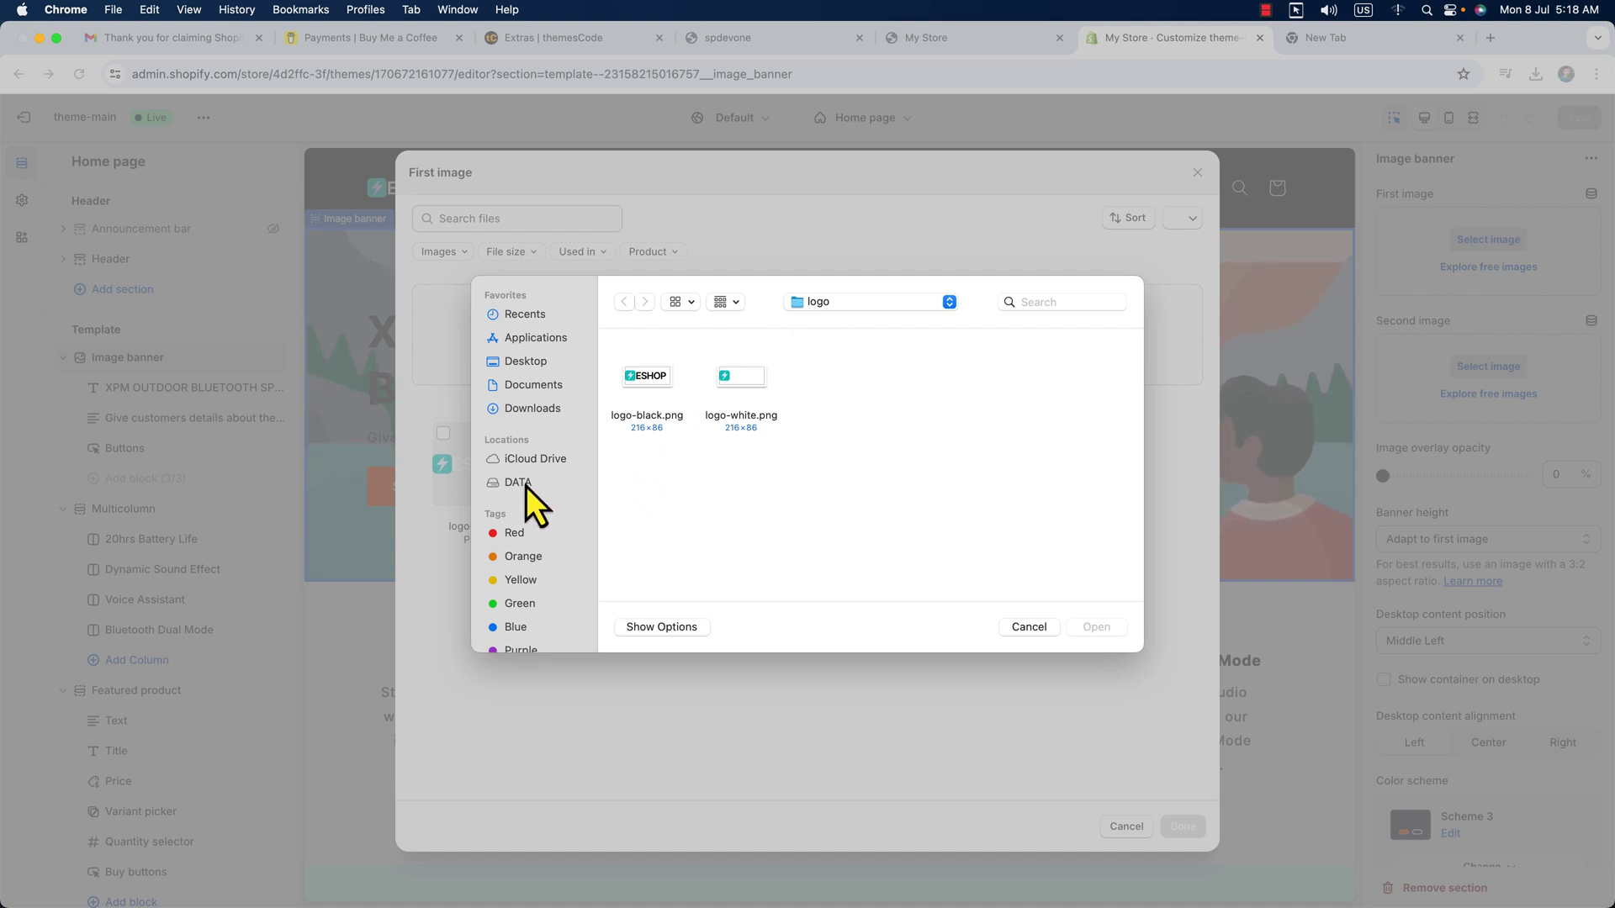
{"action": "left_click", "coordinate": [530, 412]}
{"action": "double_click", "coordinate": [725, 386]}
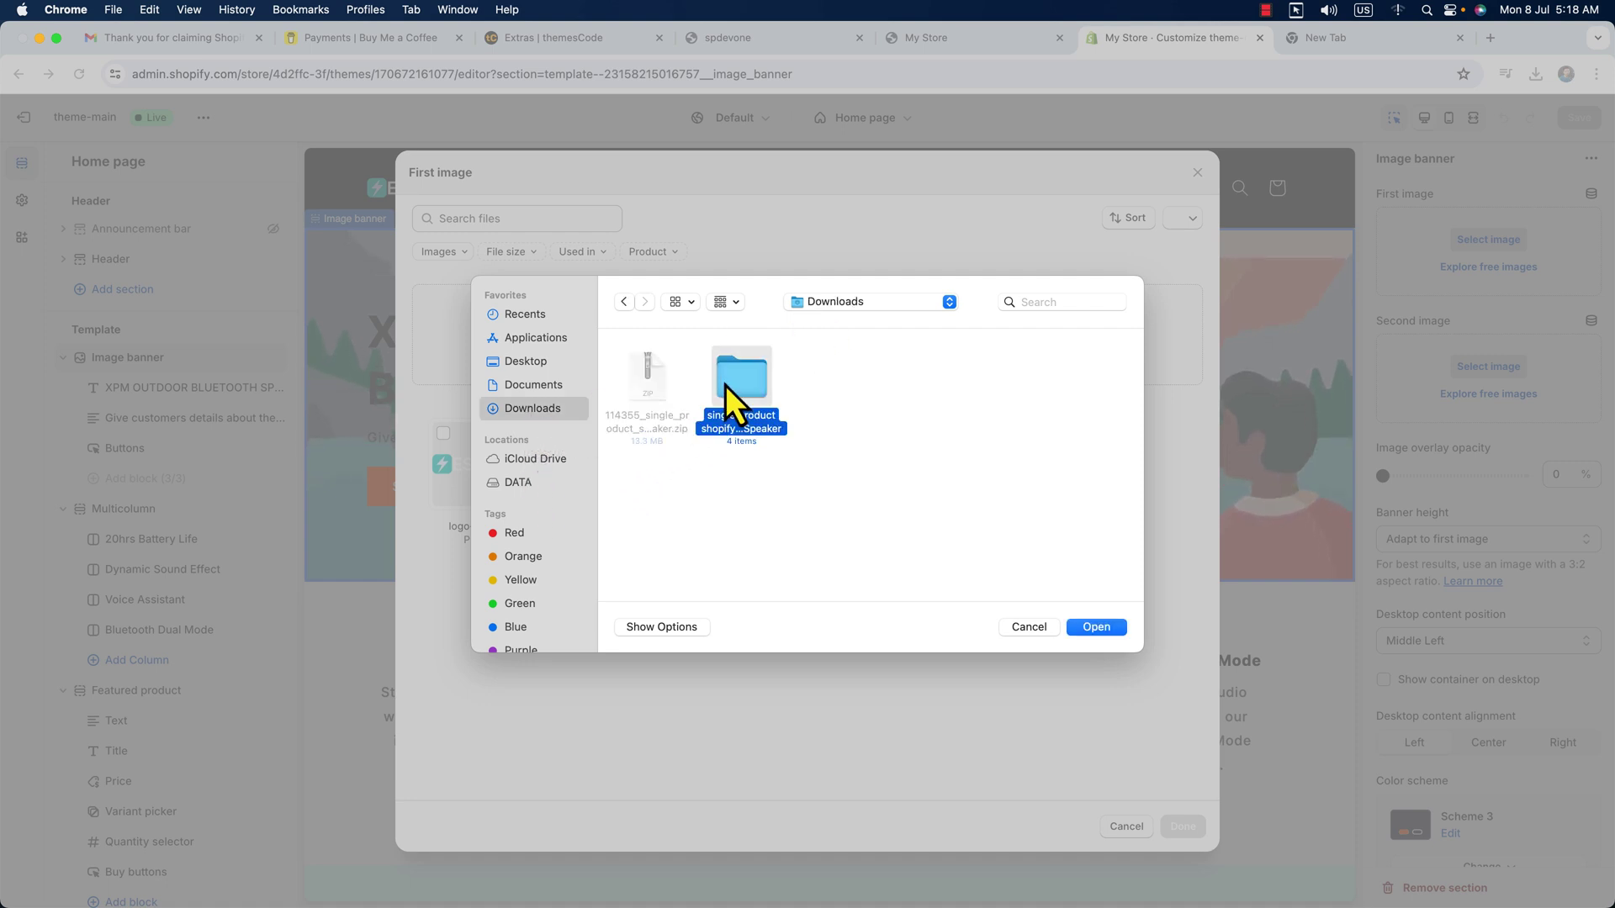
{"action": "double_click", "coordinate": [745, 387]}
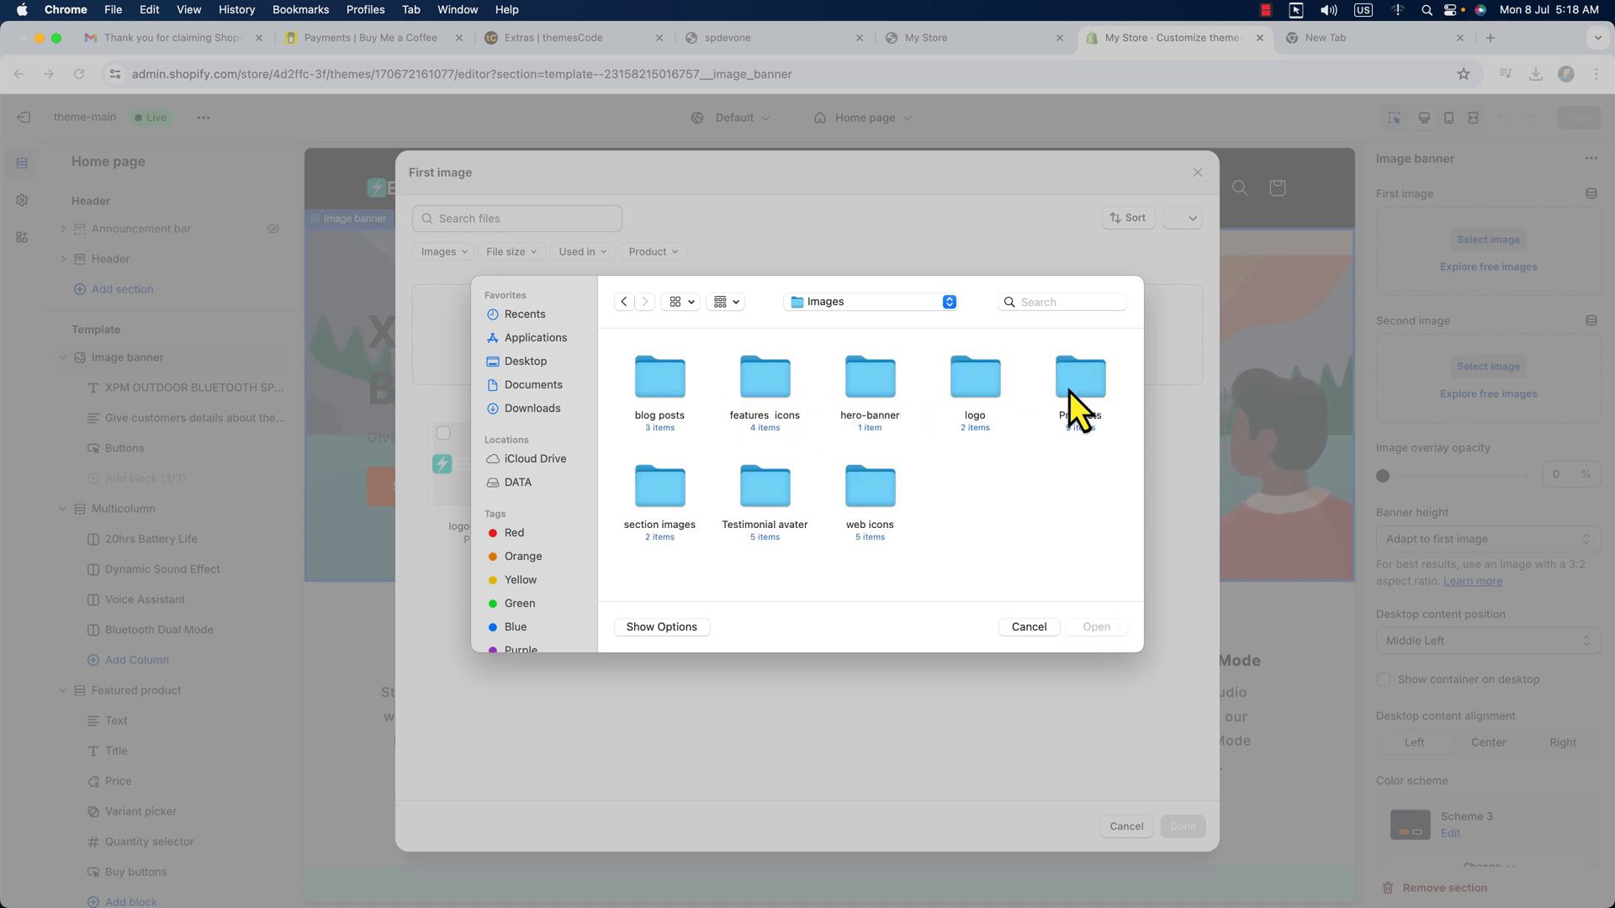
{"action": "double_click", "coordinate": [862, 396]}
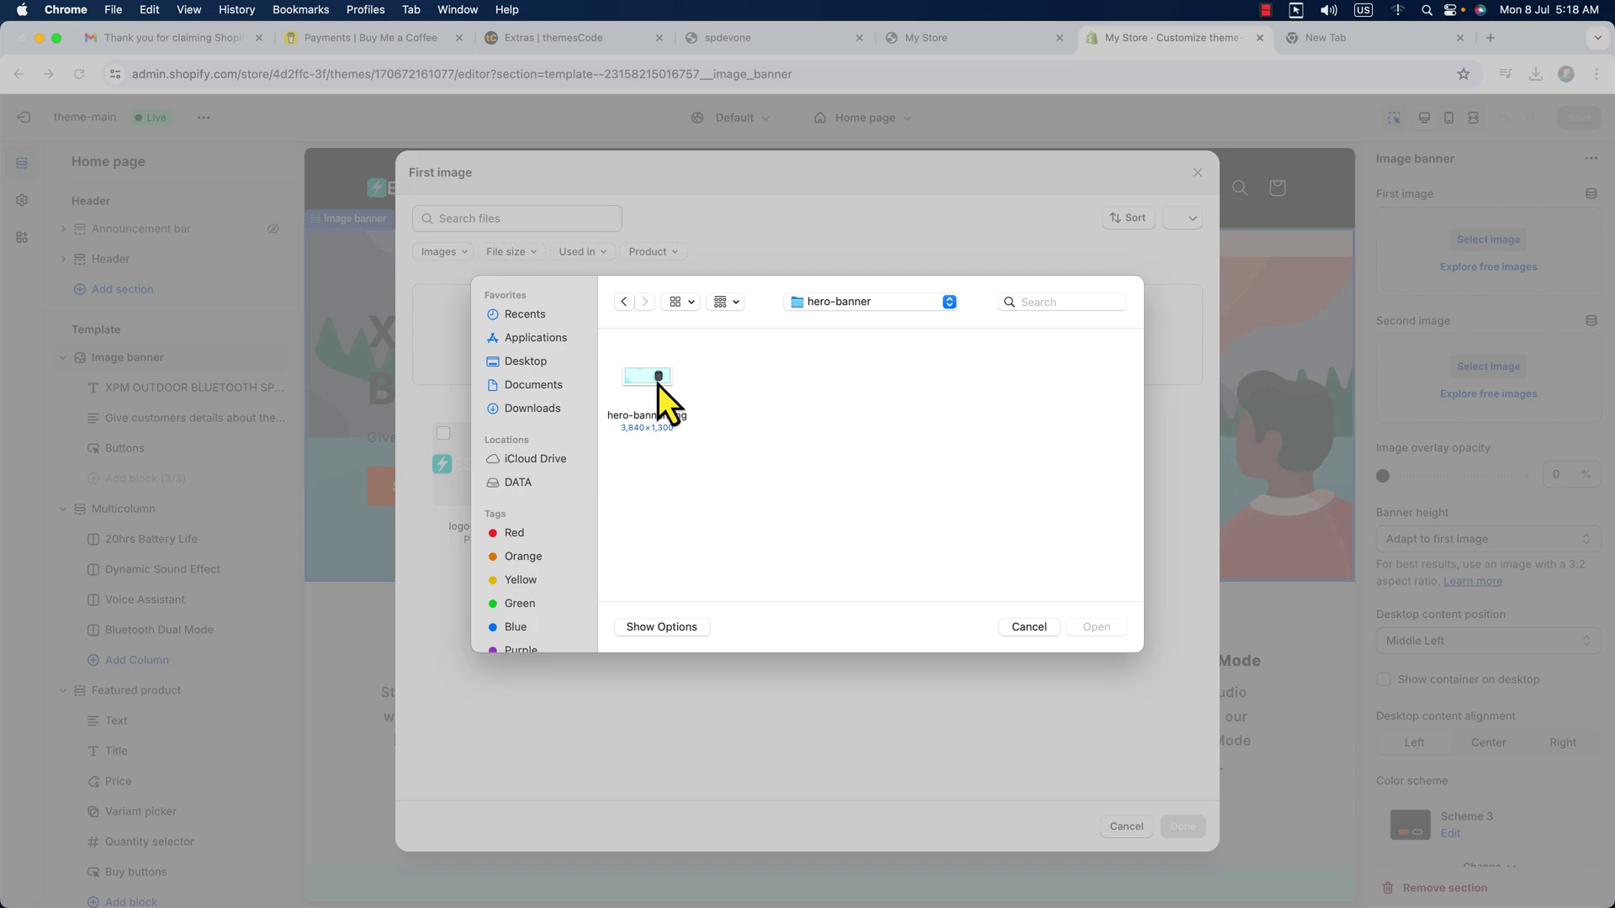
{"action": "left_click", "coordinate": [1096, 627]}
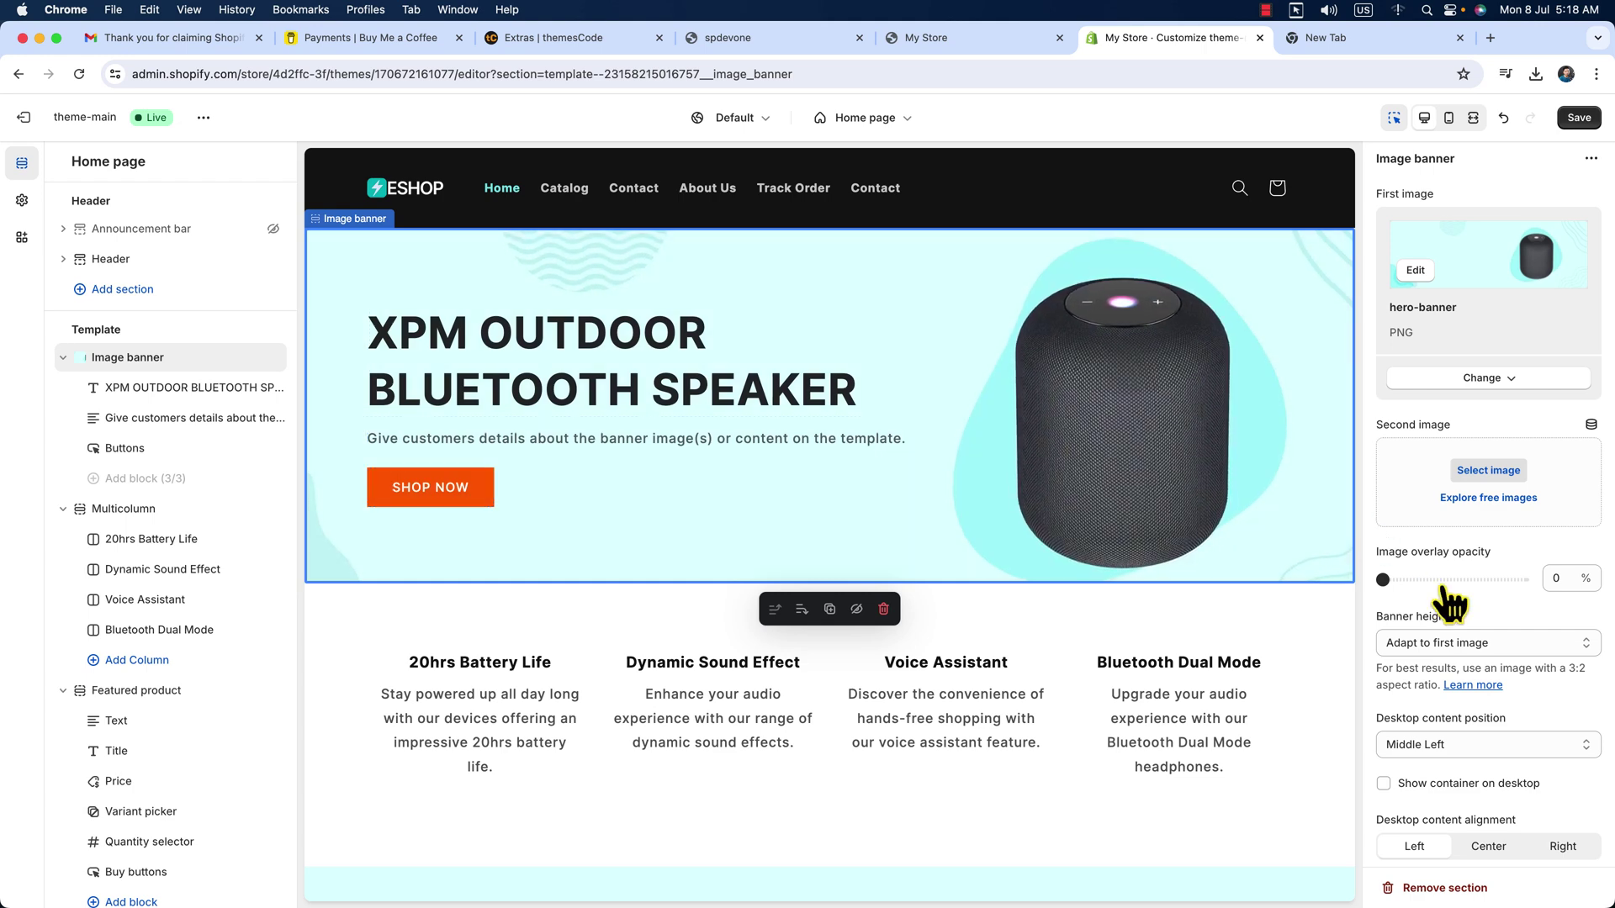
Step: Review the Image banner's remaining layout, color and mobile settings, and save the theme
{"action": "scroll", "coordinate": [1445, 537], "scroll_direction": "down", "scroll_amount": 5}
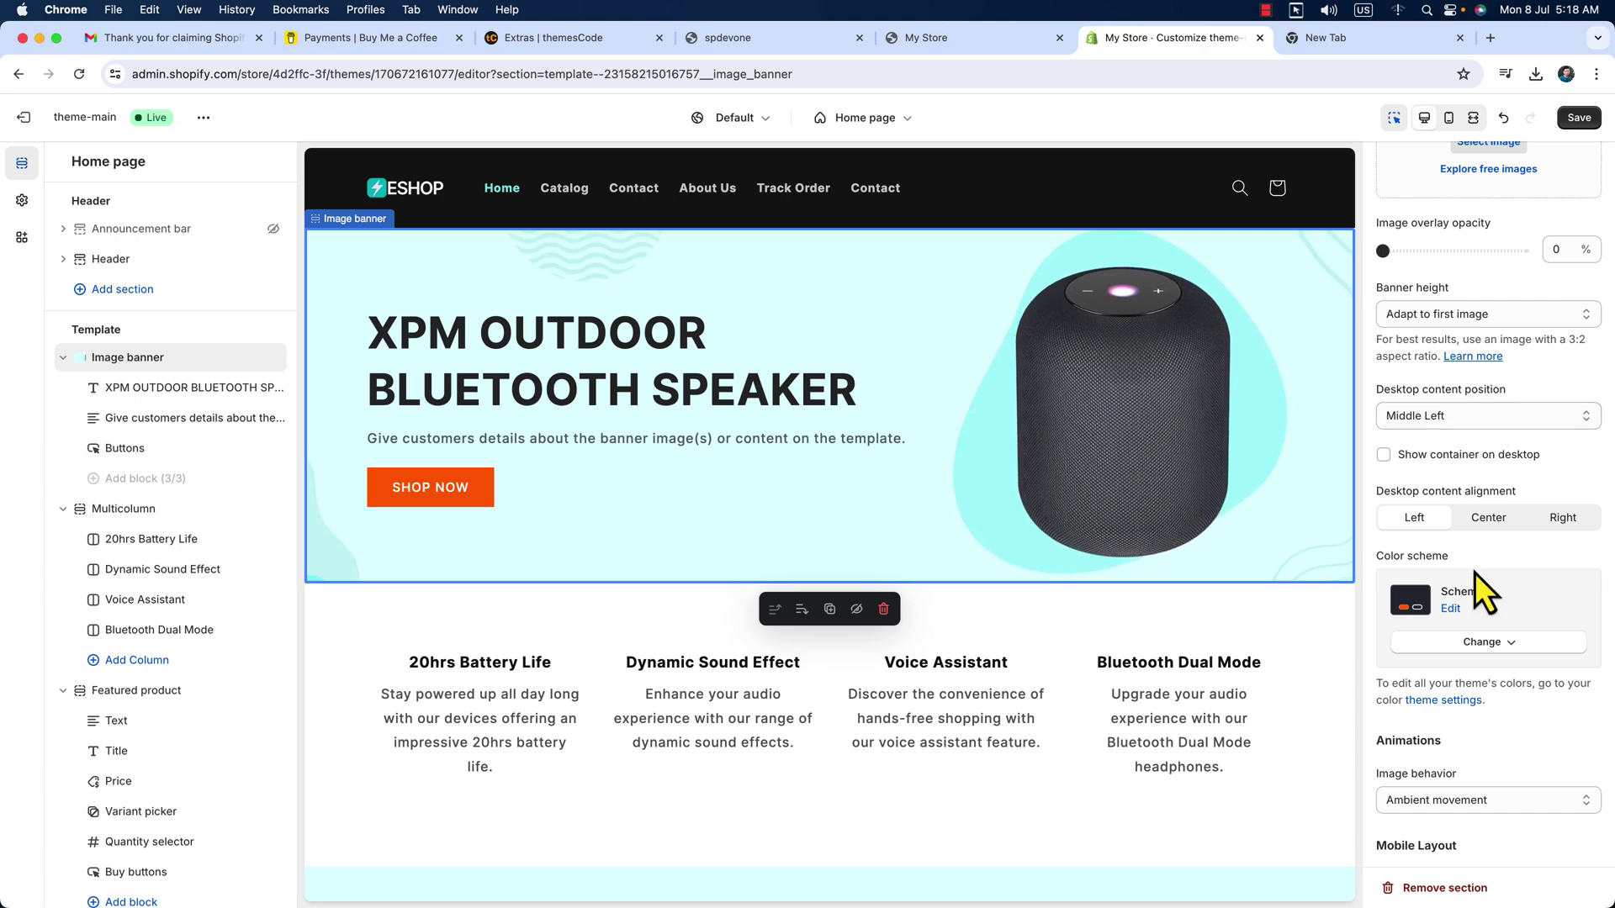
{"action": "scroll", "coordinate": [1475, 575], "scroll_direction": "down", "scroll_amount": 4}
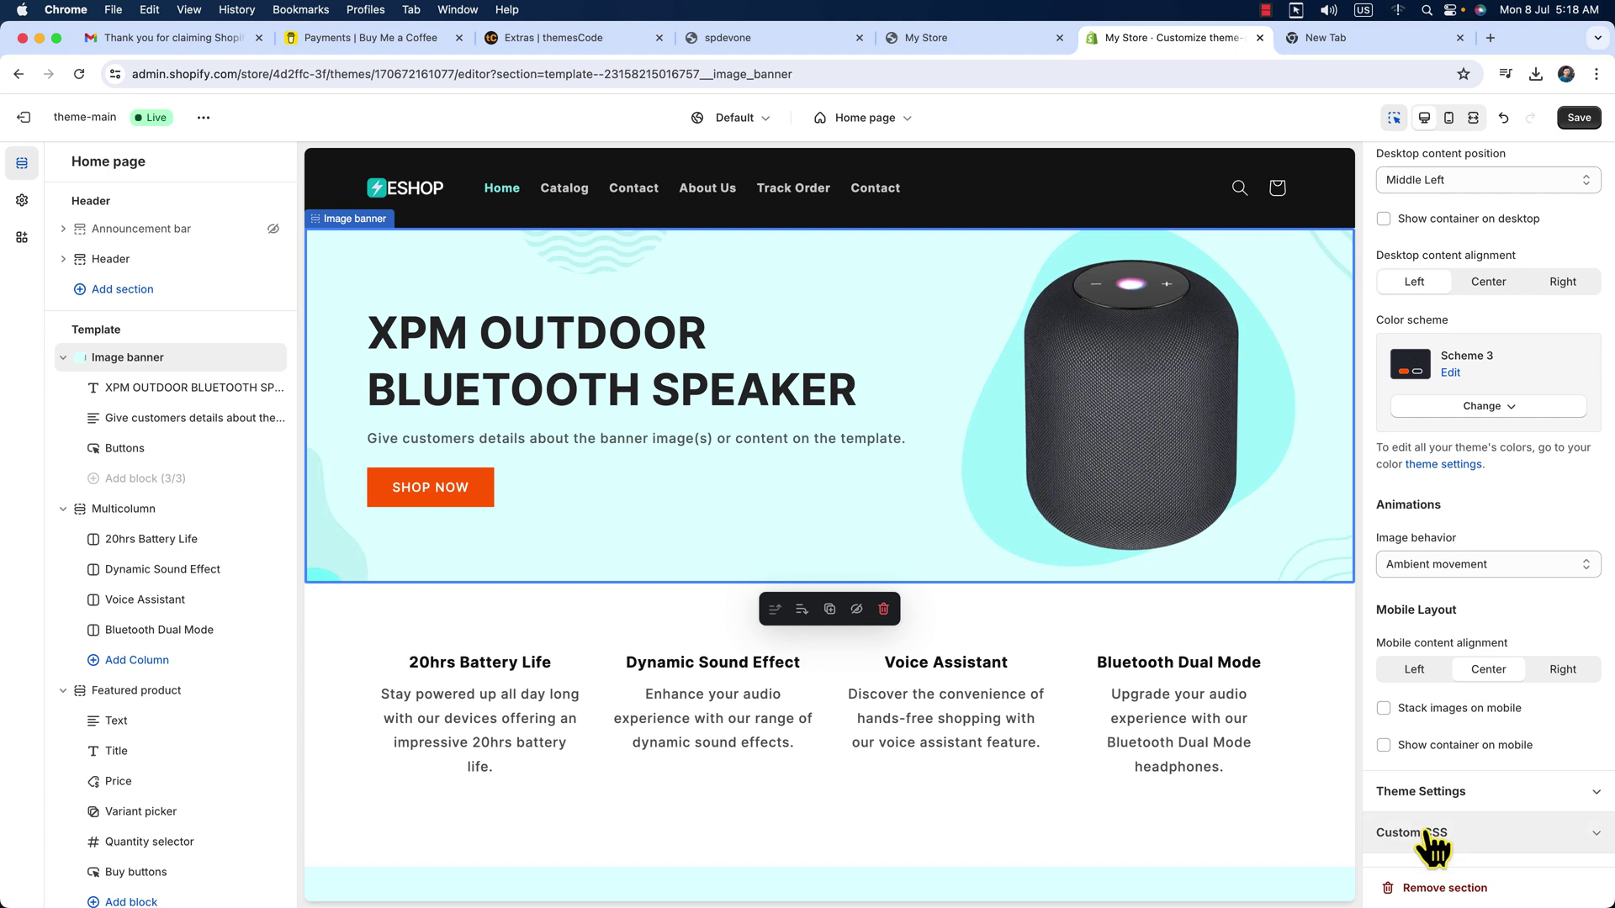
{"action": "scroll", "coordinate": [1455, 698], "scroll_direction": "up", "scroll_amount": 10}
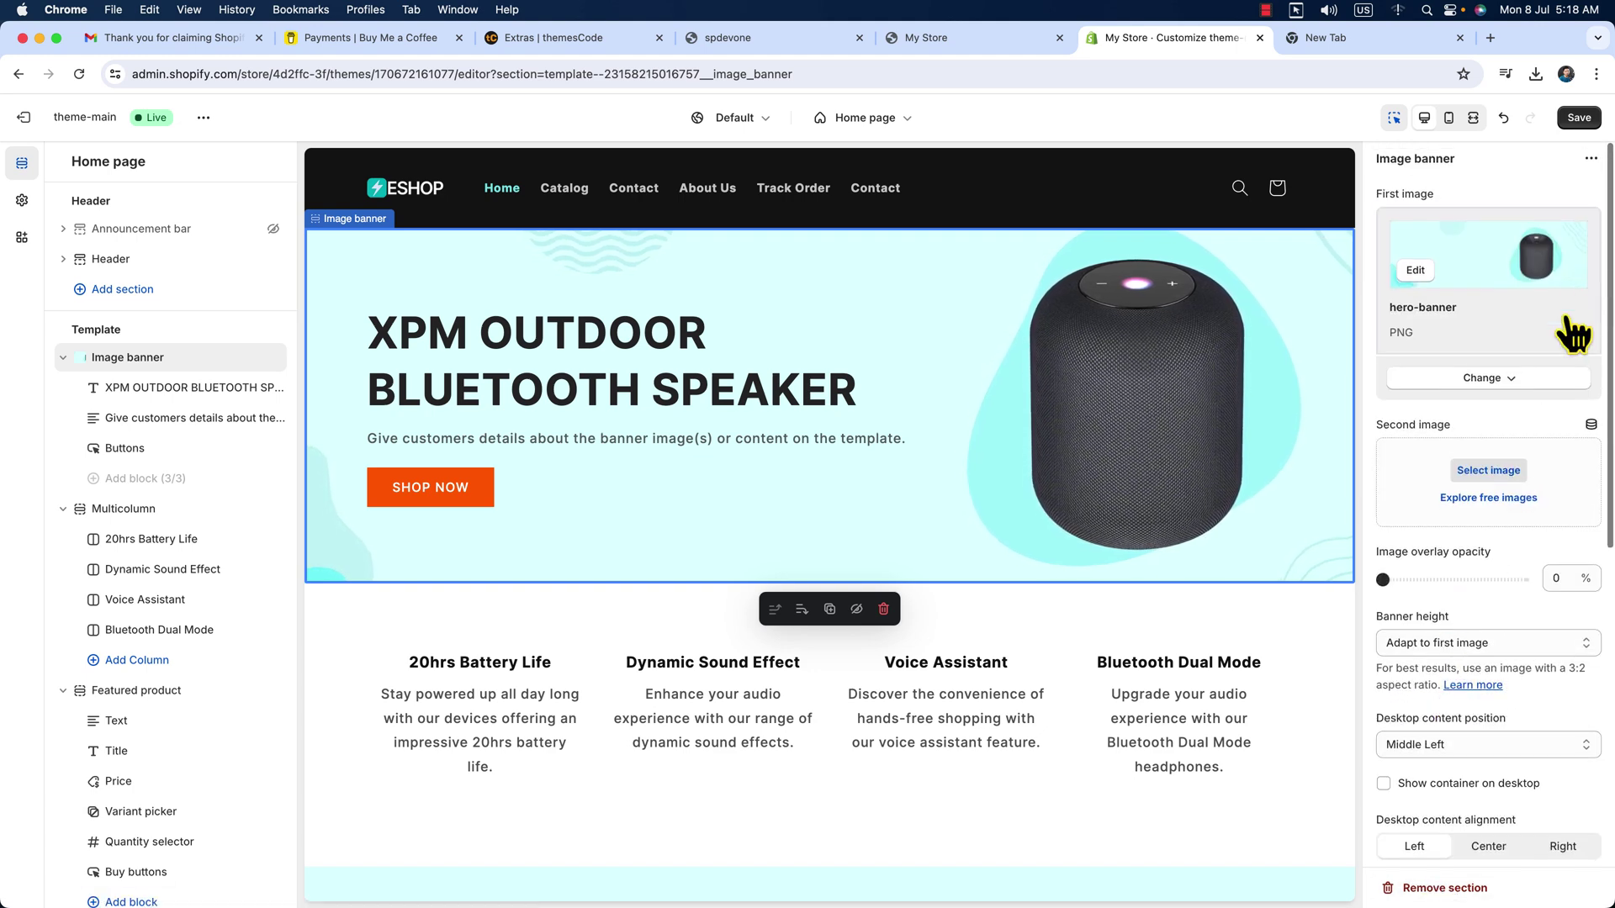
{"action": "key", "text": "super+s"}
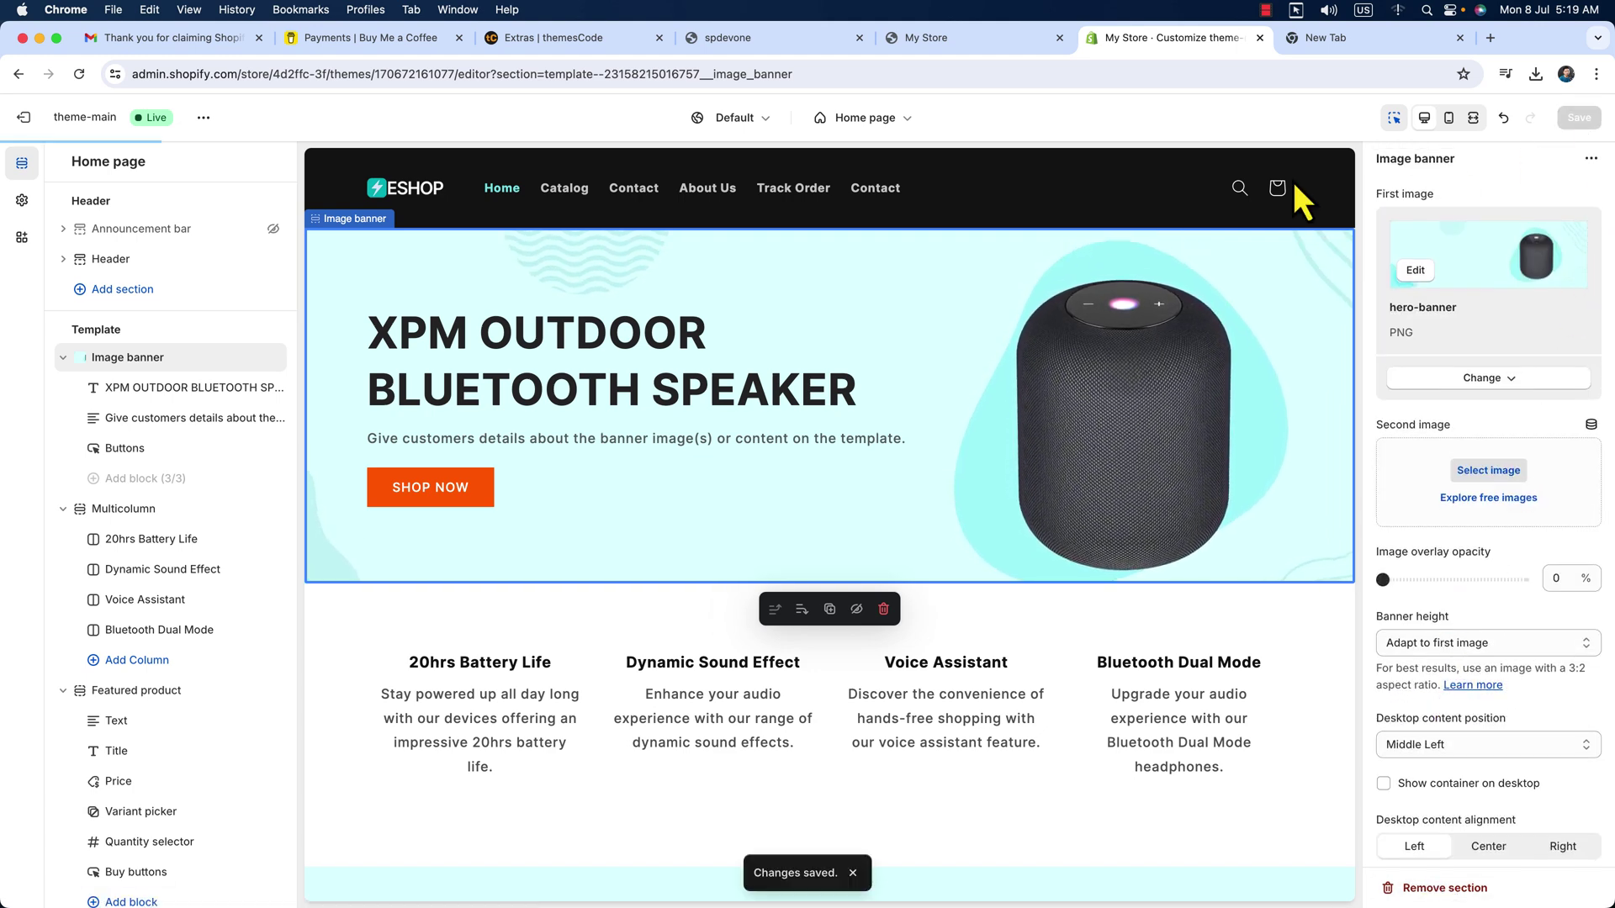
Step: View the live storefront from the theme editor and compare its banner with the previously opened storefront page
{"action": "left_click", "coordinate": [203, 119]}
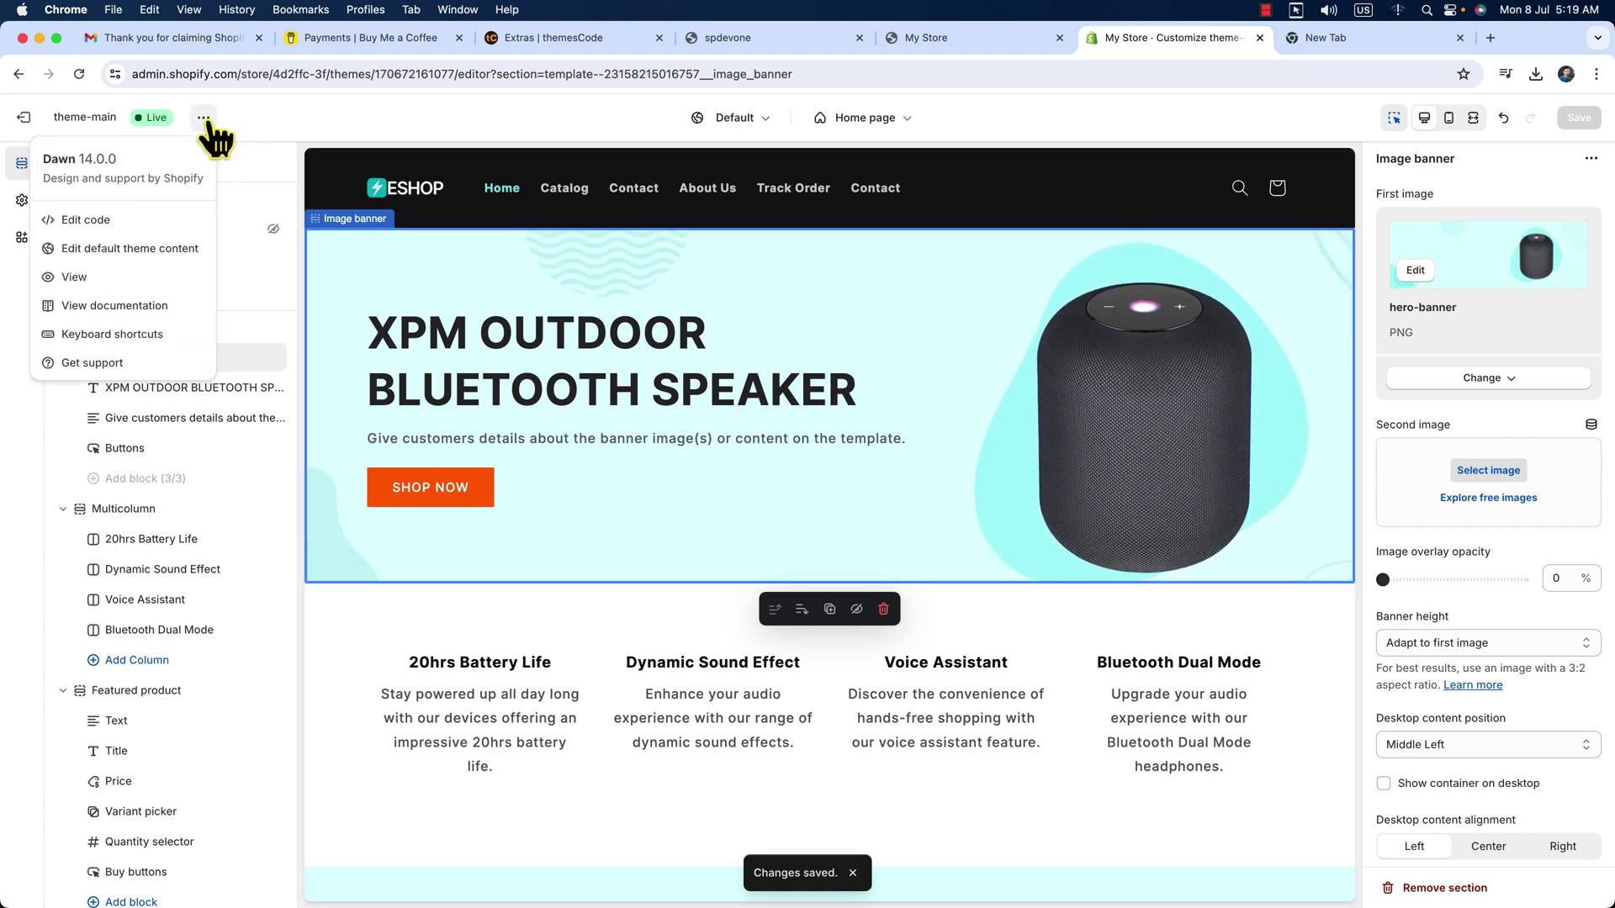
{"action": "left_click", "coordinate": [76, 281]}
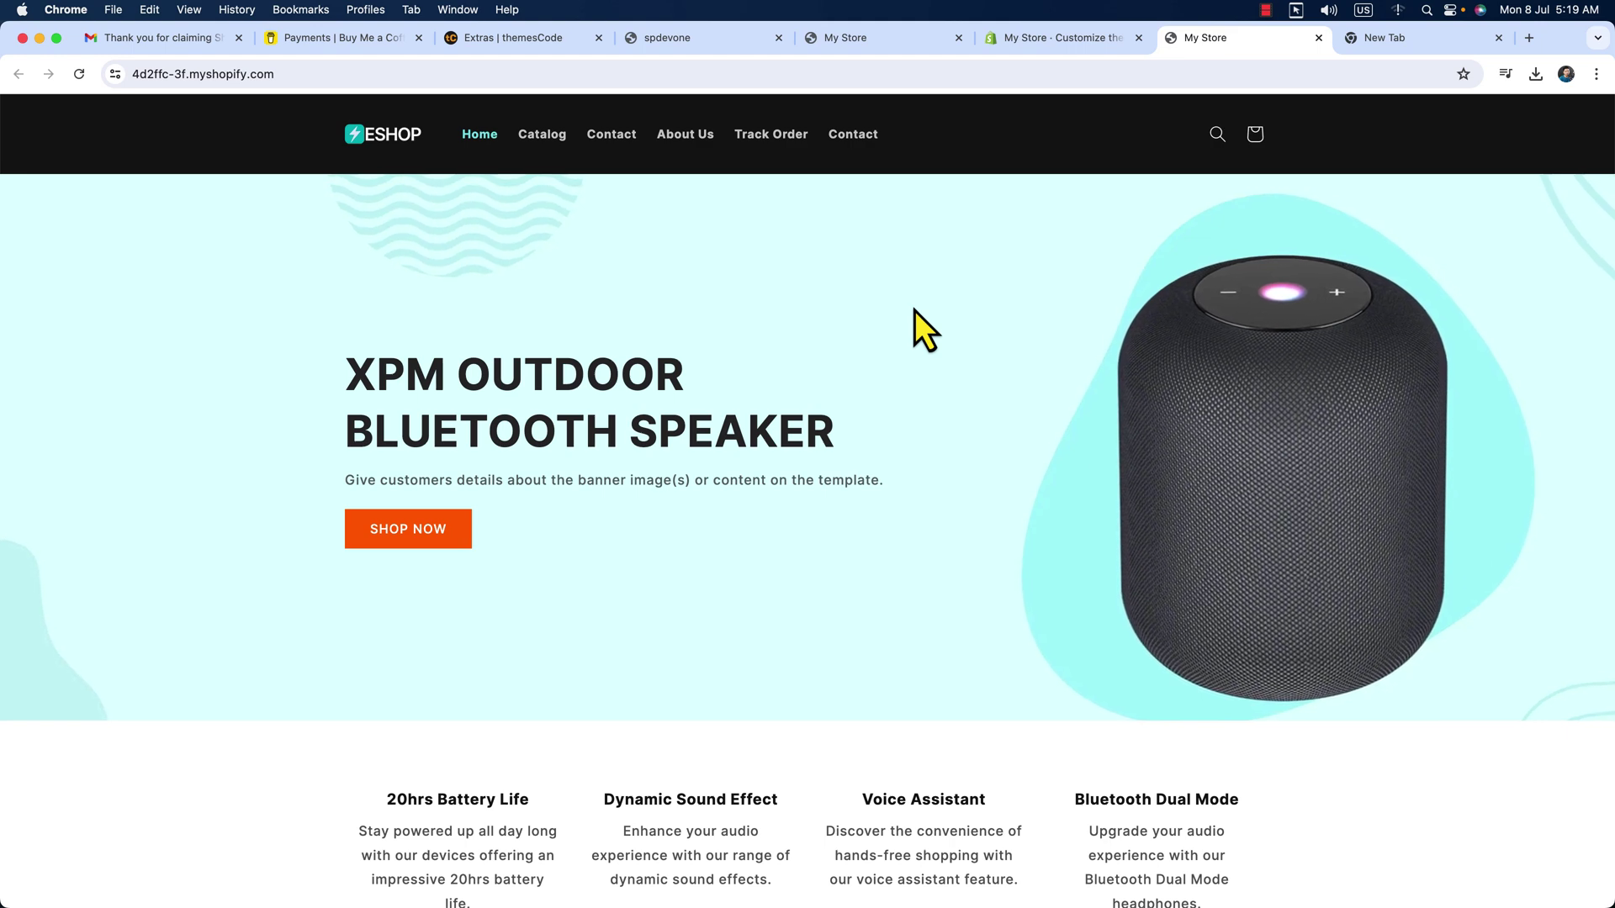
{"action": "left_click", "coordinate": [841, 37]}
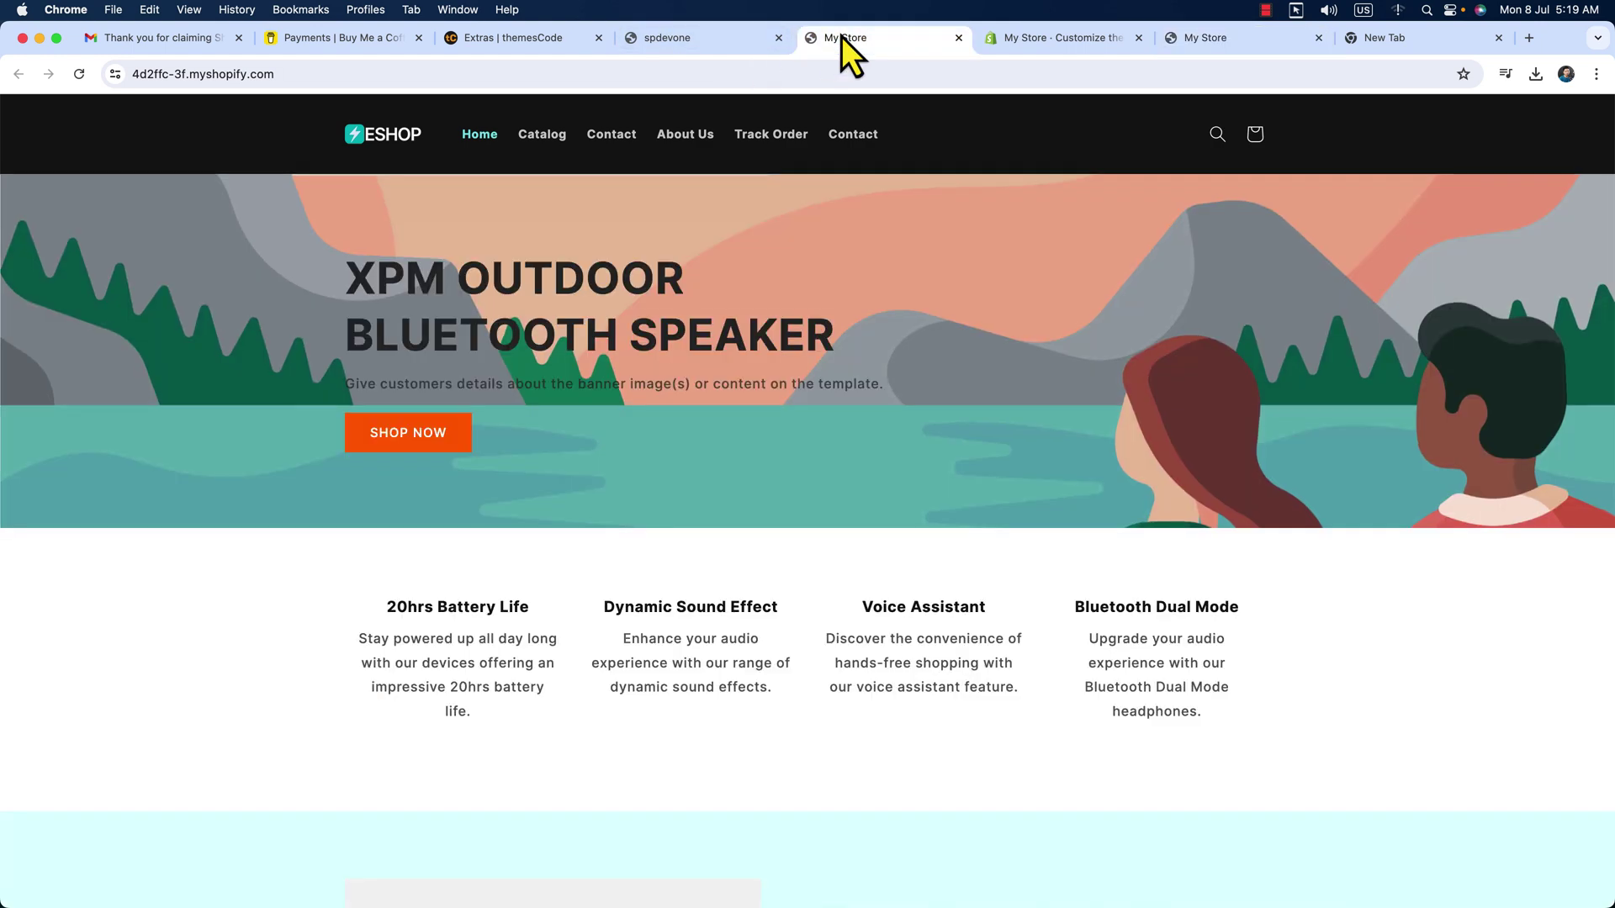
Step: Compare the feature columns in the theme editor with the icon columns on the spdevone demo store
{"action": "left_click", "coordinate": [1031, 38]}
{"action": "scroll", "coordinate": [745, 352], "scroll_direction": "down", "scroll_amount": 3}
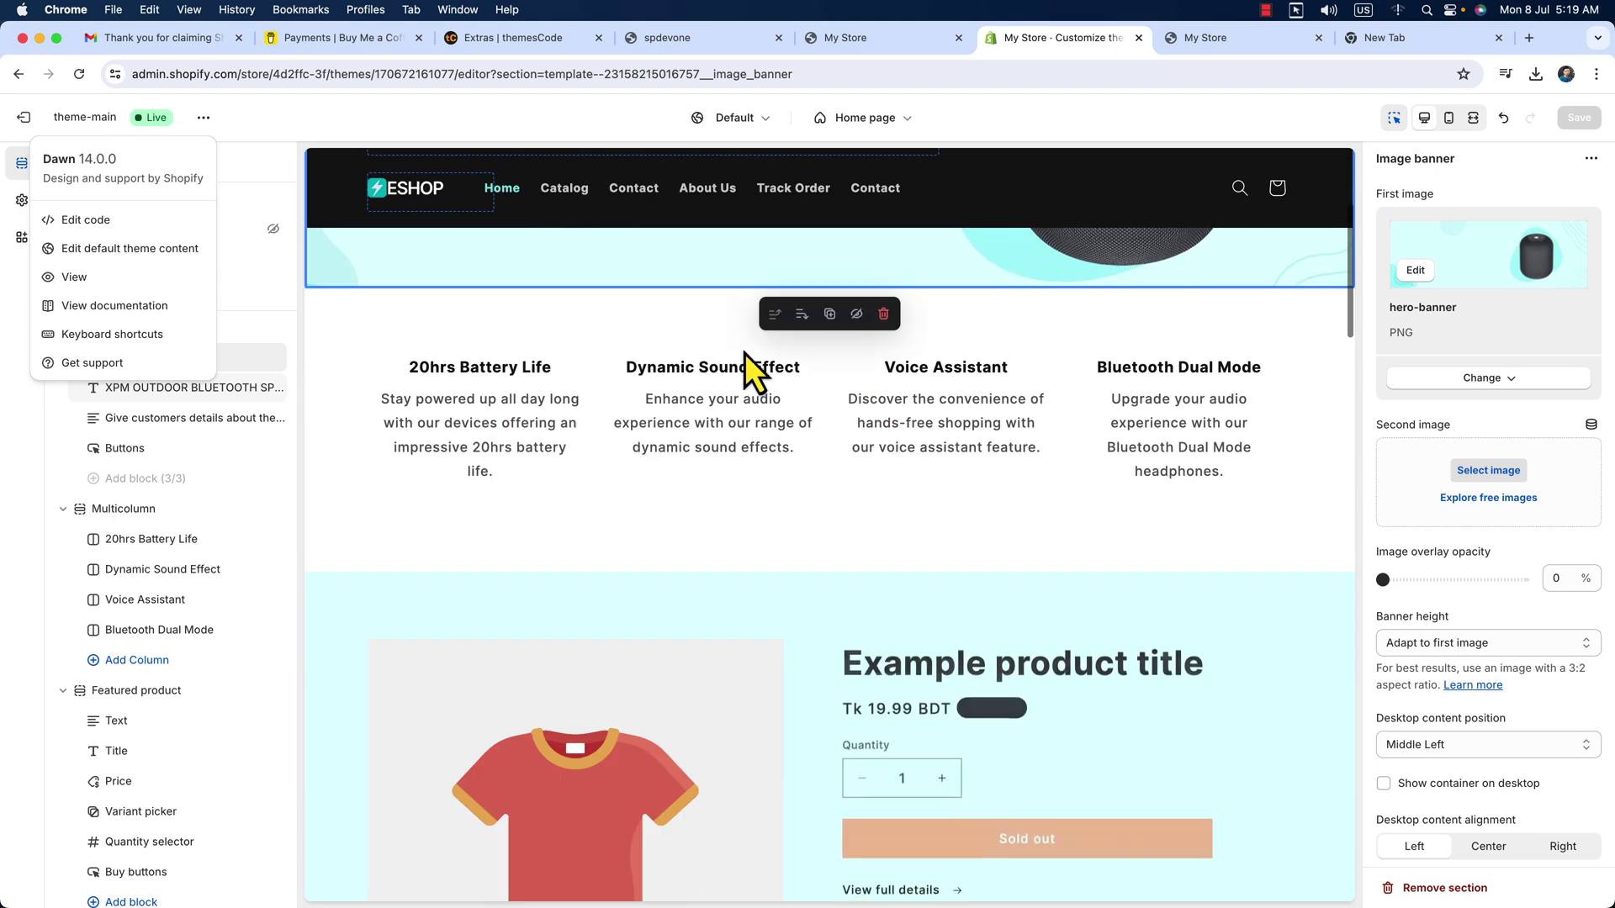
{"action": "left_click", "coordinate": [674, 42]}
{"action": "scroll", "coordinate": [589, 337], "scroll_direction": "down", "scroll_amount": 5}
{"action": "scroll", "coordinate": [564, 441], "scroll_direction": "down", "scroll_amount": 1}
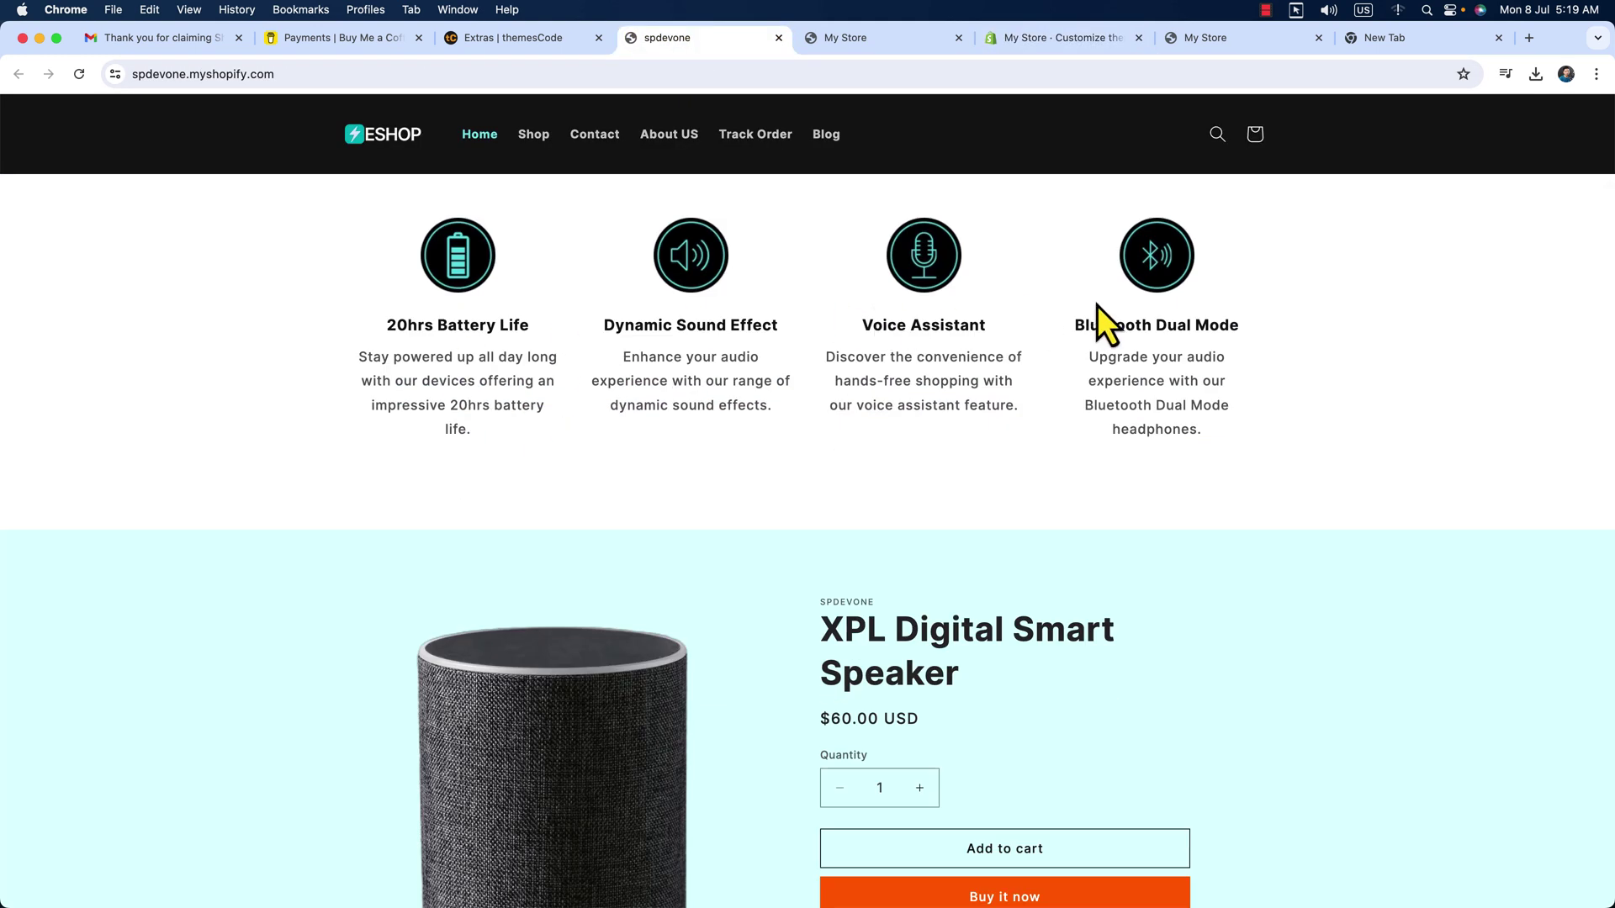
{"action": "left_click", "coordinate": [1070, 46]}
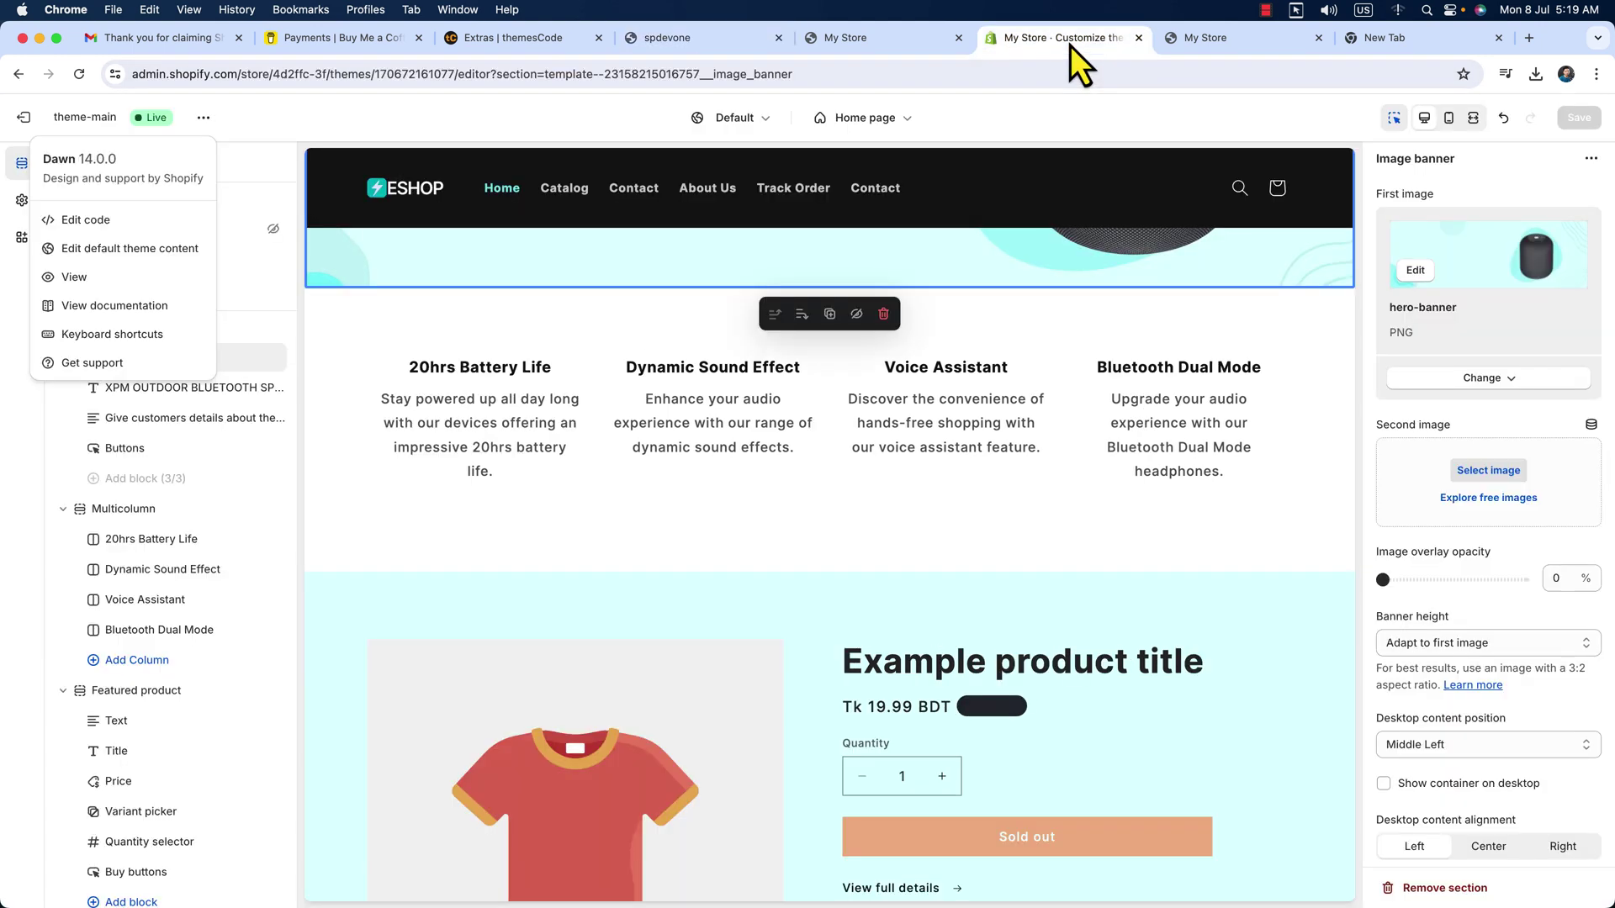
Step: Add the matching icon images to the 20hrs Battery Life, Dynamic Sound Effect, Voice Assistant and Bluetooth Dual Mode columns
{"action": "left_click", "coordinate": [496, 401]}
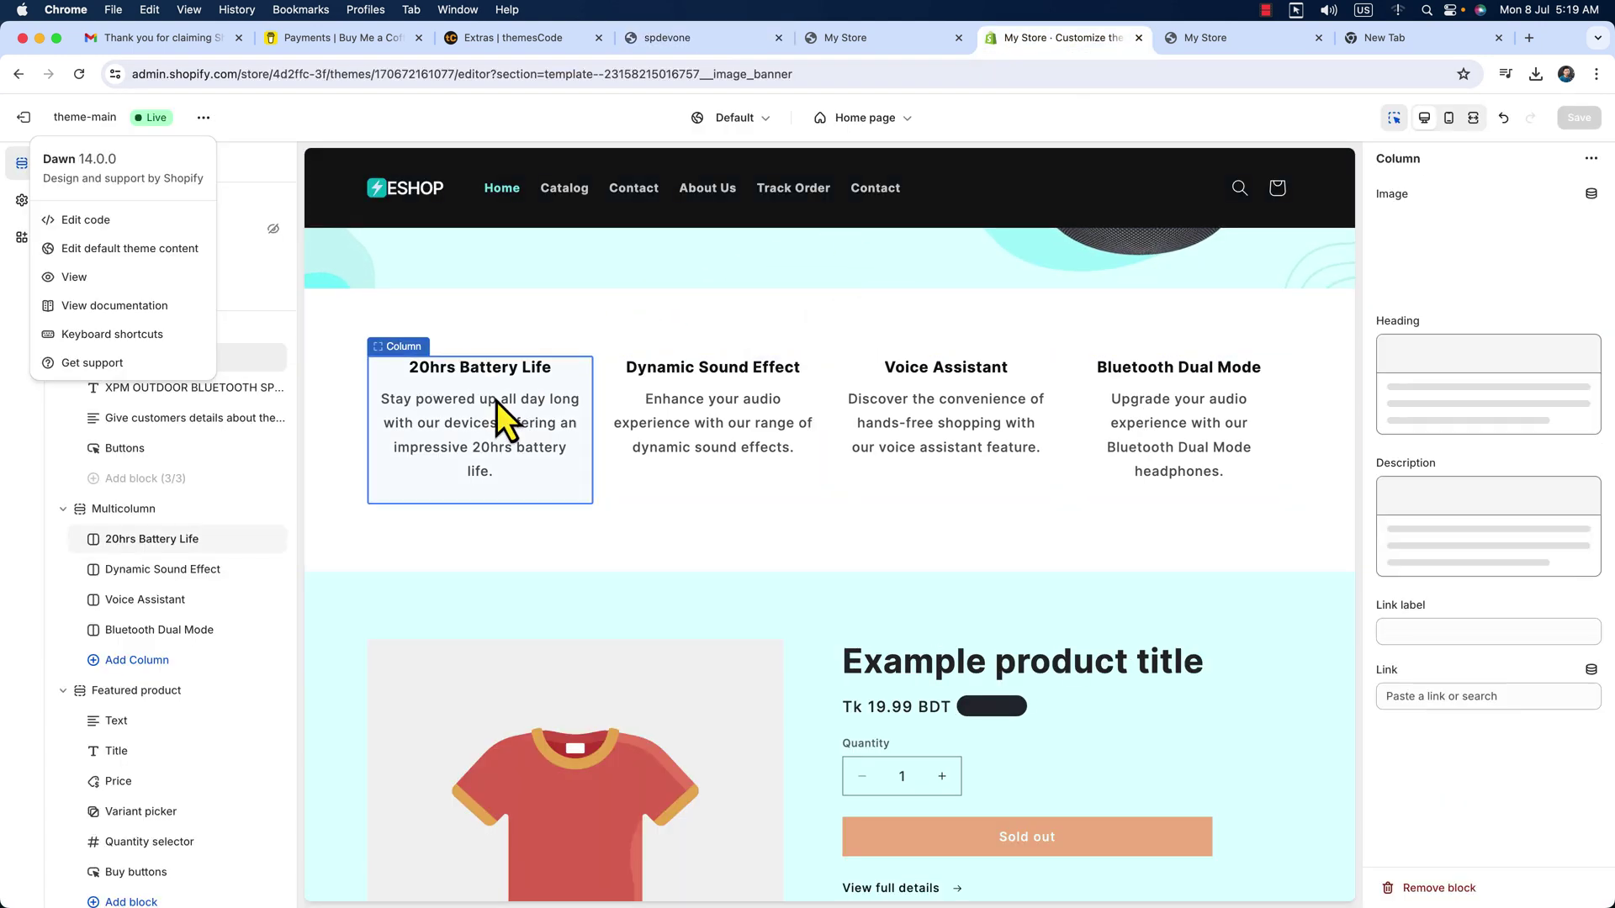
{"action": "scroll", "coordinate": [202, 509], "scroll_direction": "down", "scroll_amount": 4}
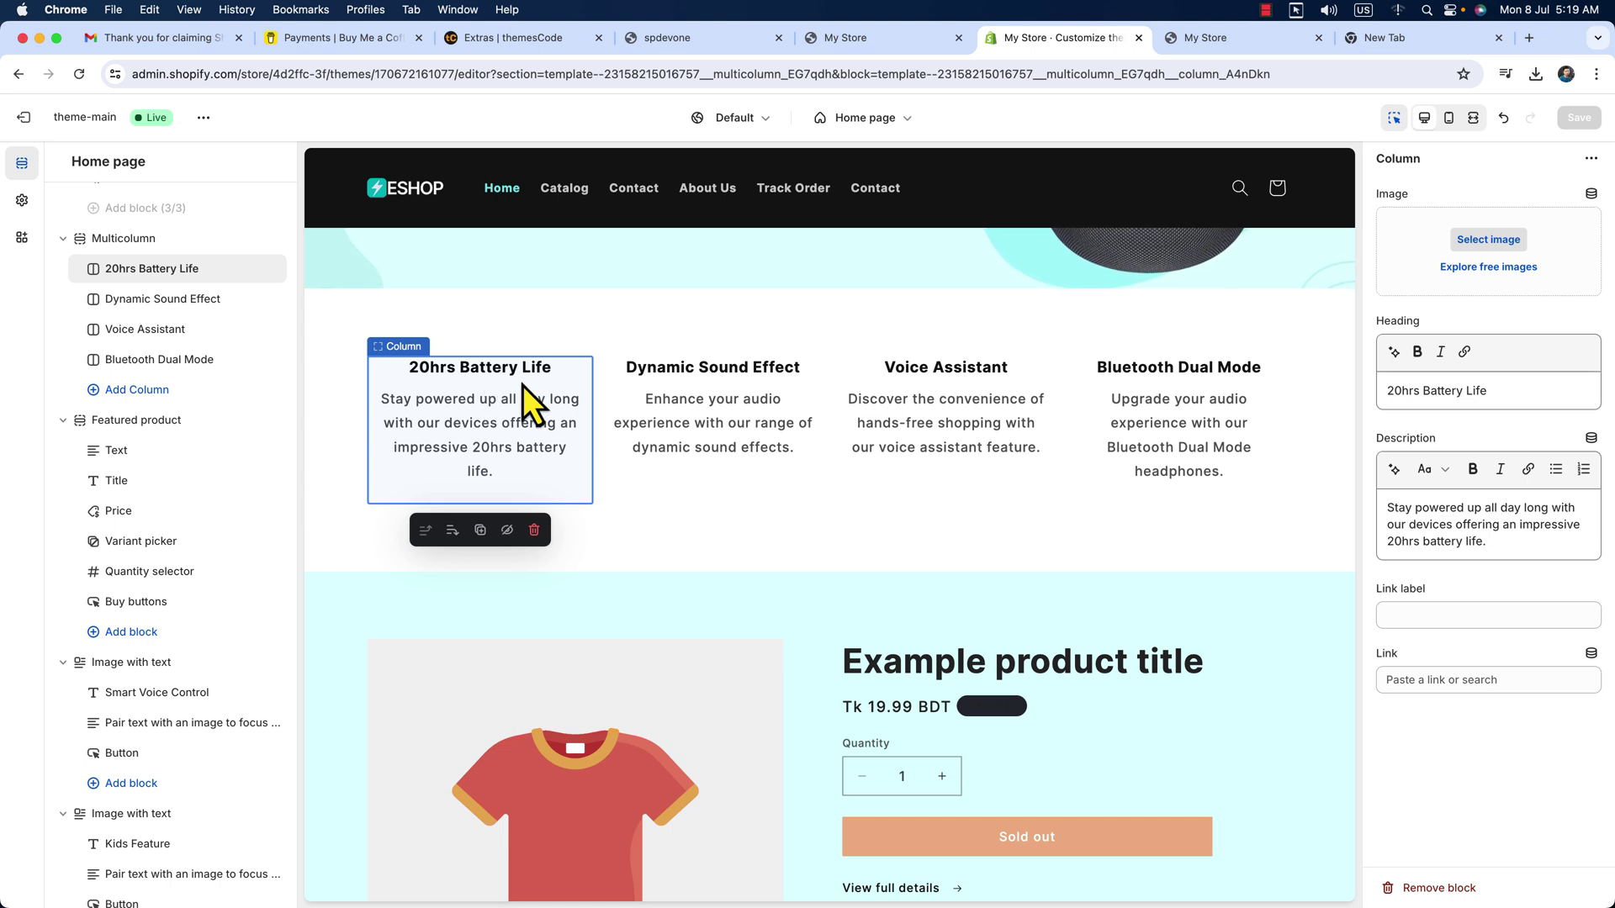
{"action": "left_click", "coordinate": [1484, 245]}
{"action": "left_click_drag", "start_coordinate": [1270, 317], "coordinate": [891, 353]}
{"action": "left_click", "coordinate": [1186, 832]}
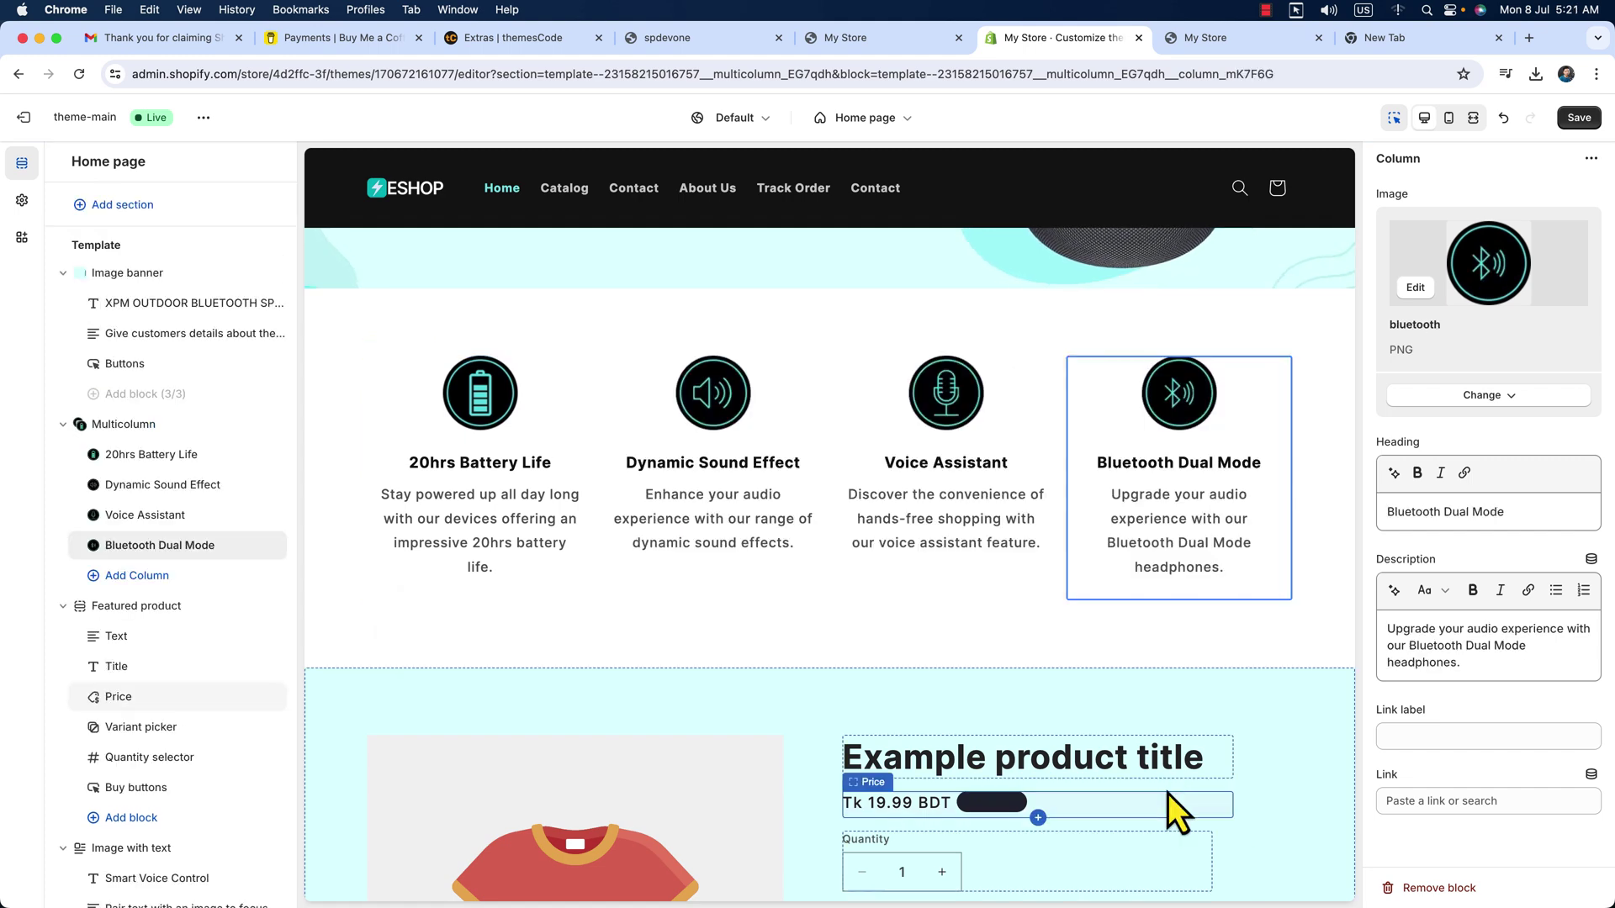
Step: Examine the Multicolumn section's image, column, color scheme, mobile layout and padding settings
{"action": "left_click", "coordinate": [947, 328]}
{"action": "scroll", "coordinate": [1432, 724], "scroll_direction": "down", "scroll_amount": 5}
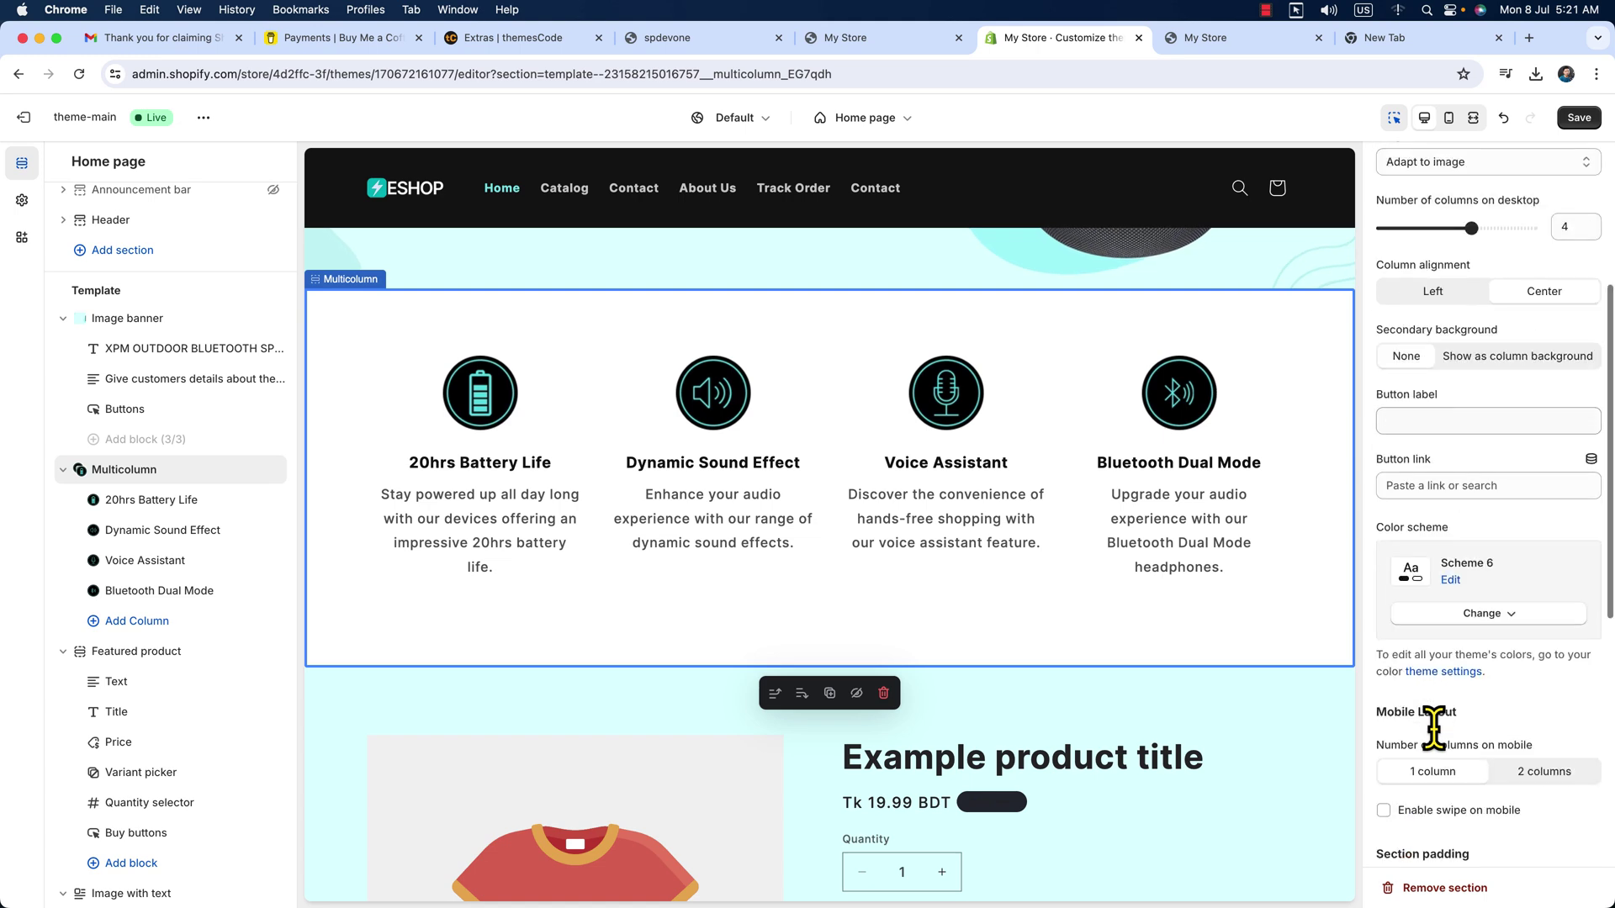
{"action": "scroll", "coordinate": [1432, 730], "scroll_direction": "down", "scroll_amount": 5}
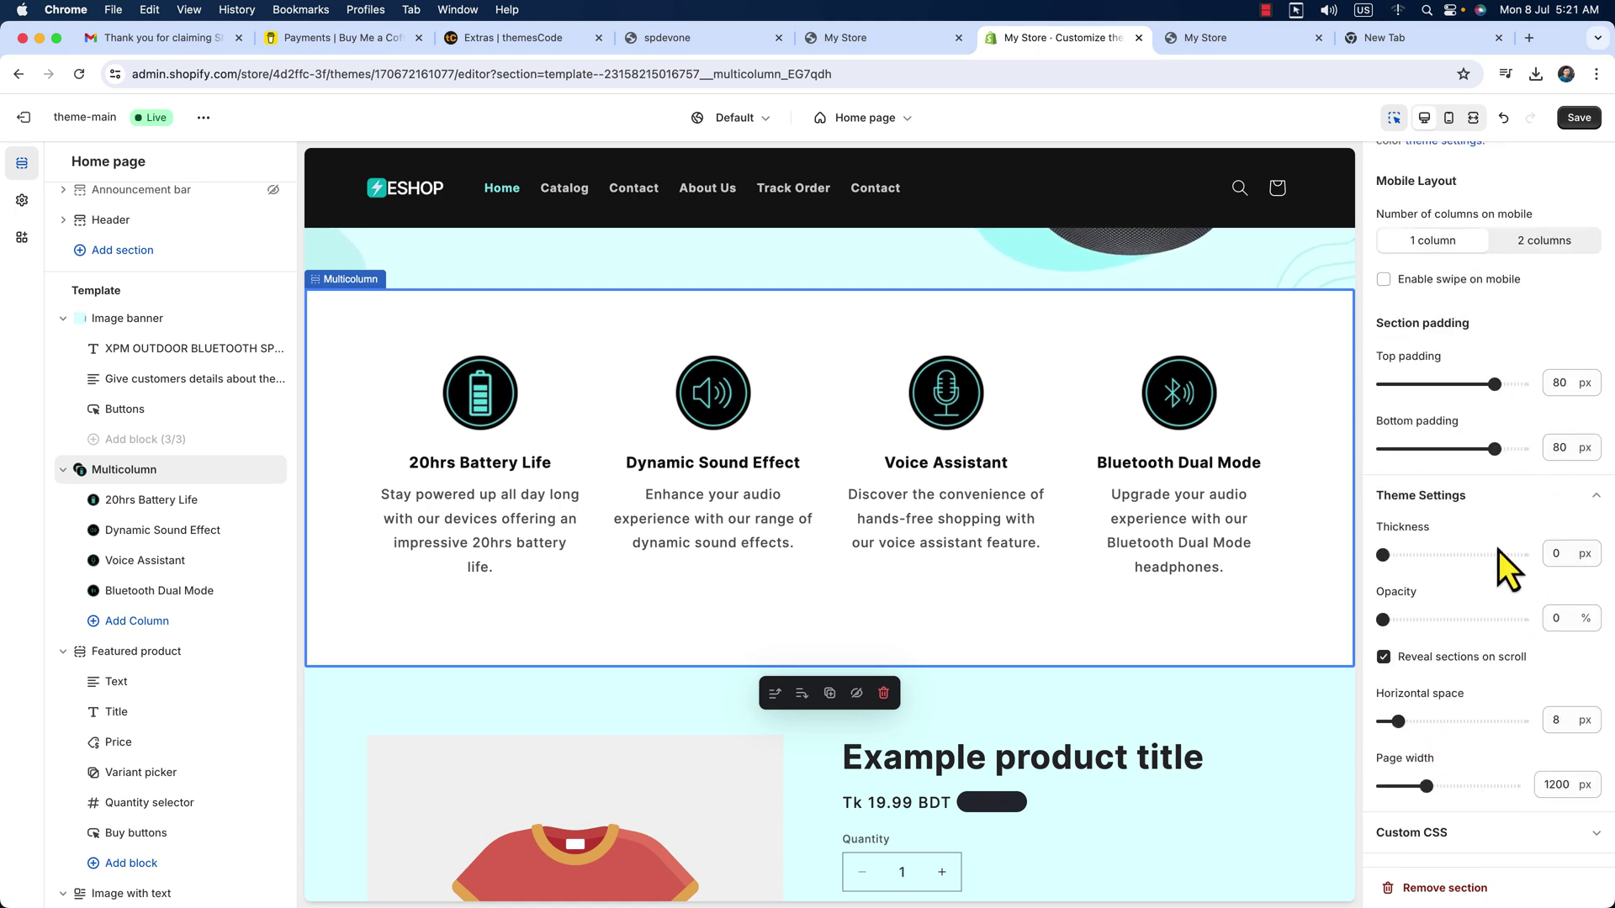
{"action": "scroll", "coordinate": [1489, 584], "scroll_direction": "up", "scroll_amount": 10}
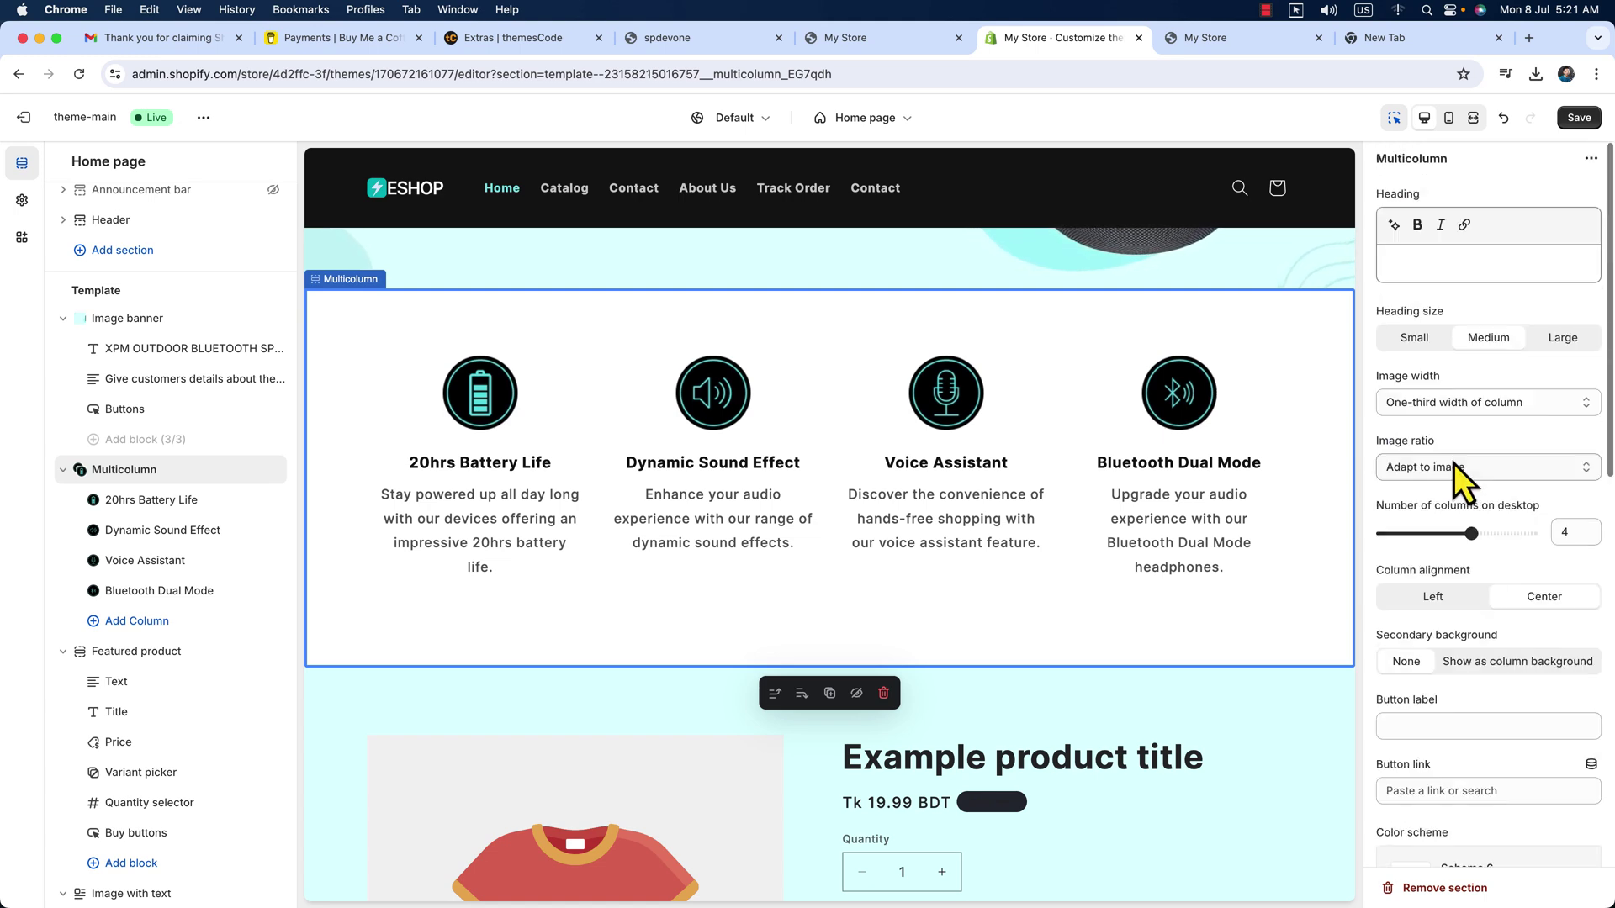
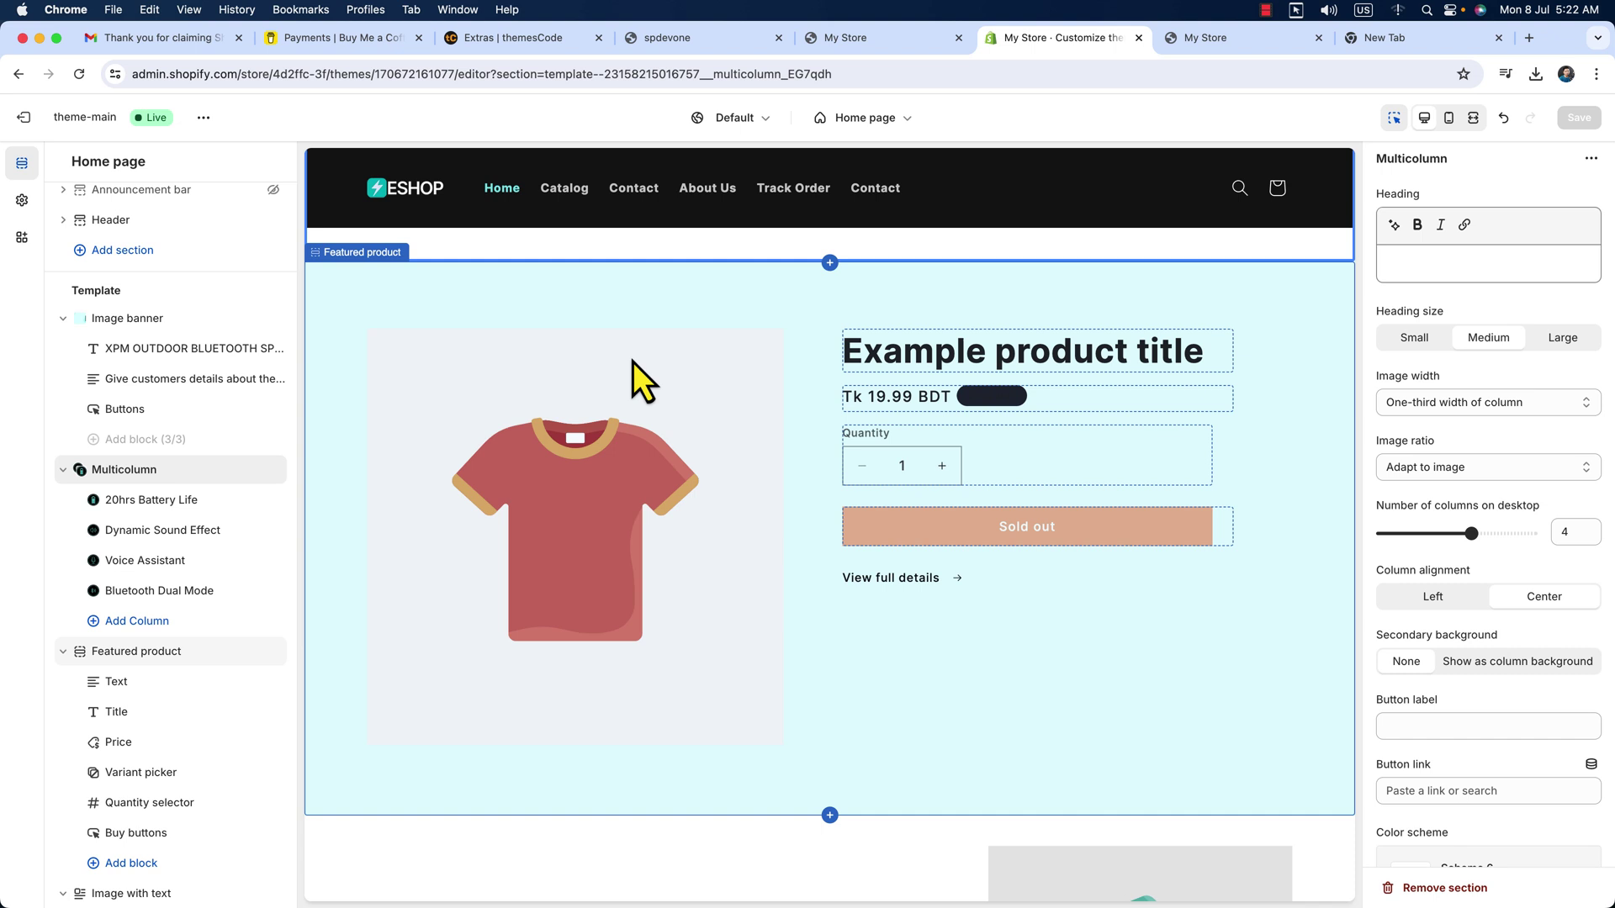
Step: Open the store admin in a separate browser tab and go to its product list
{"action": "right_click", "coordinate": [49, 120]}
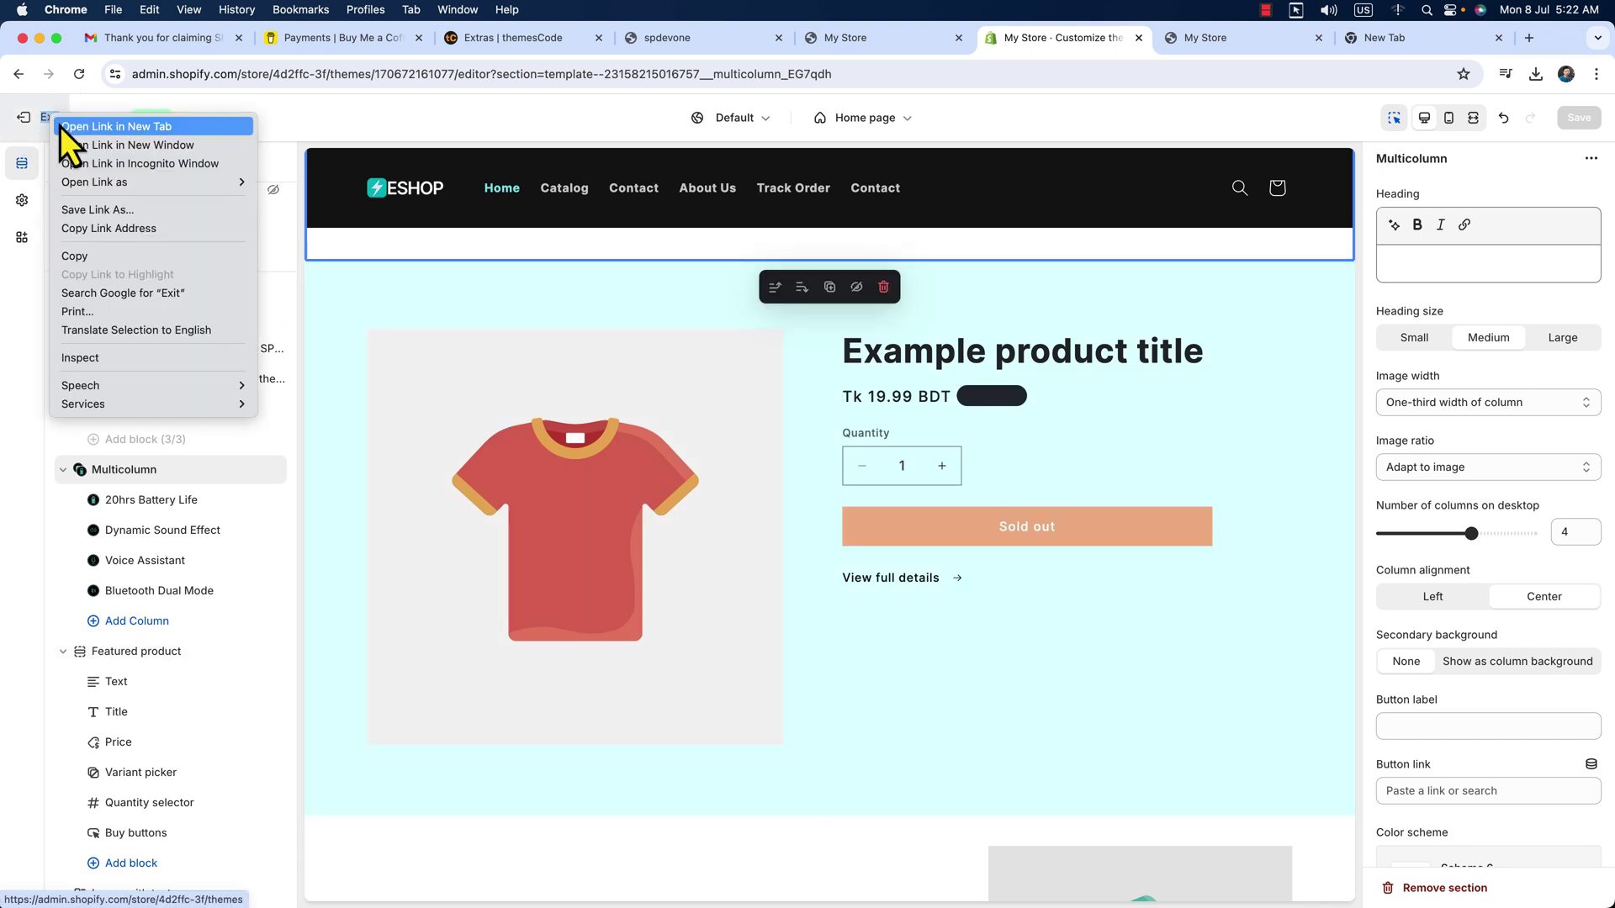
{"action": "left_click", "coordinate": [59, 126]}
{"action": "left_click", "coordinate": [1088, 38]}
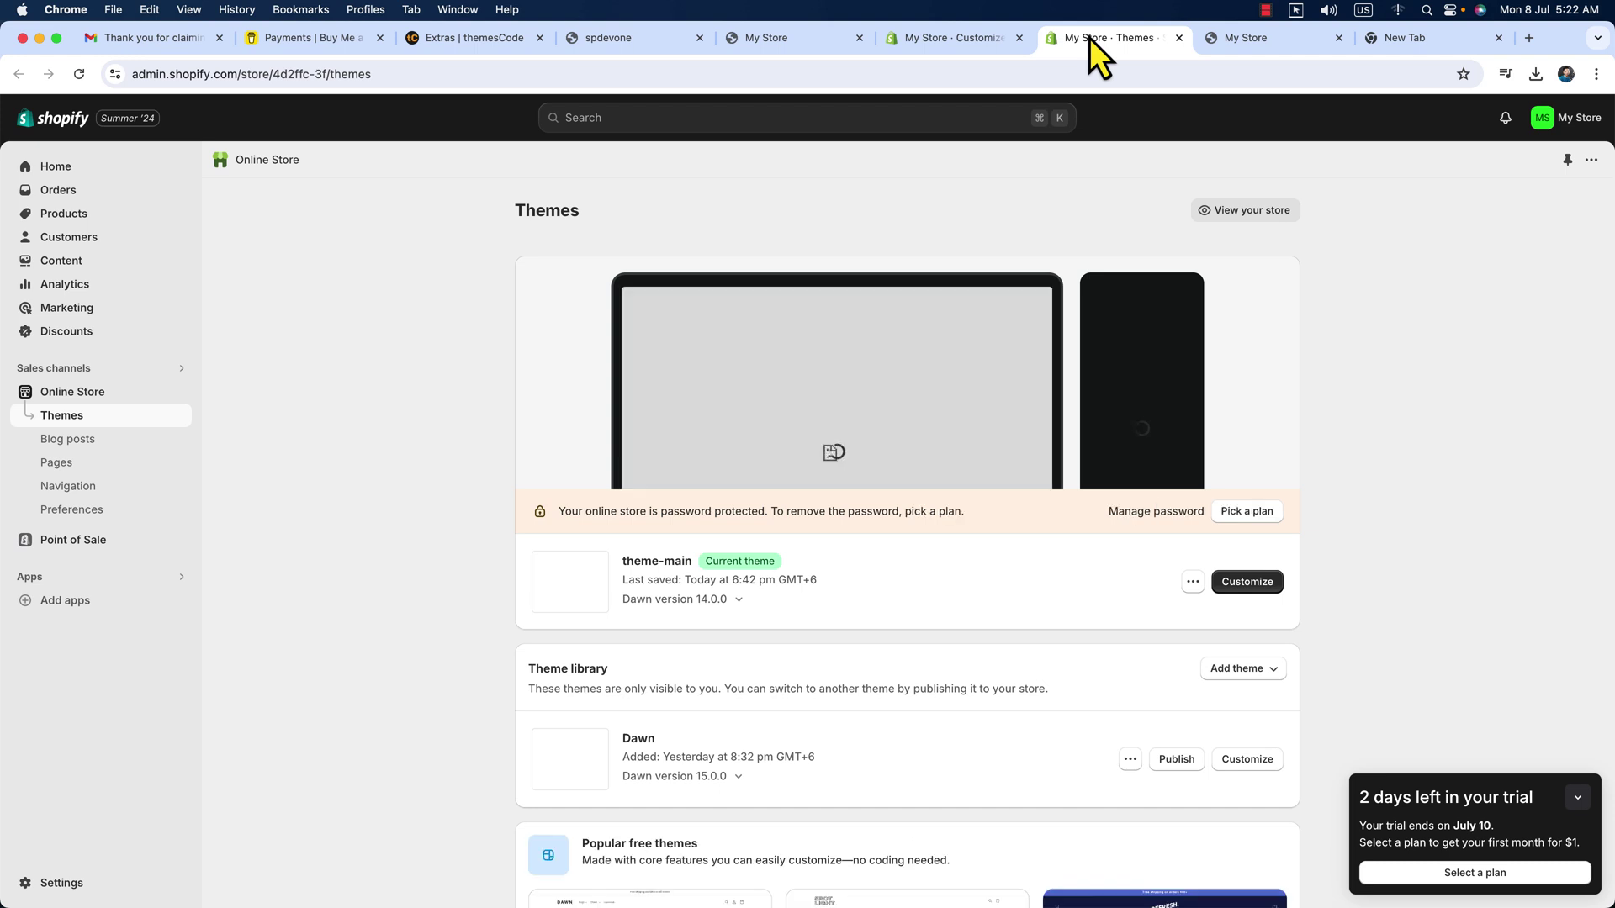
{"action": "left_click", "coordinate": [73, 224]}
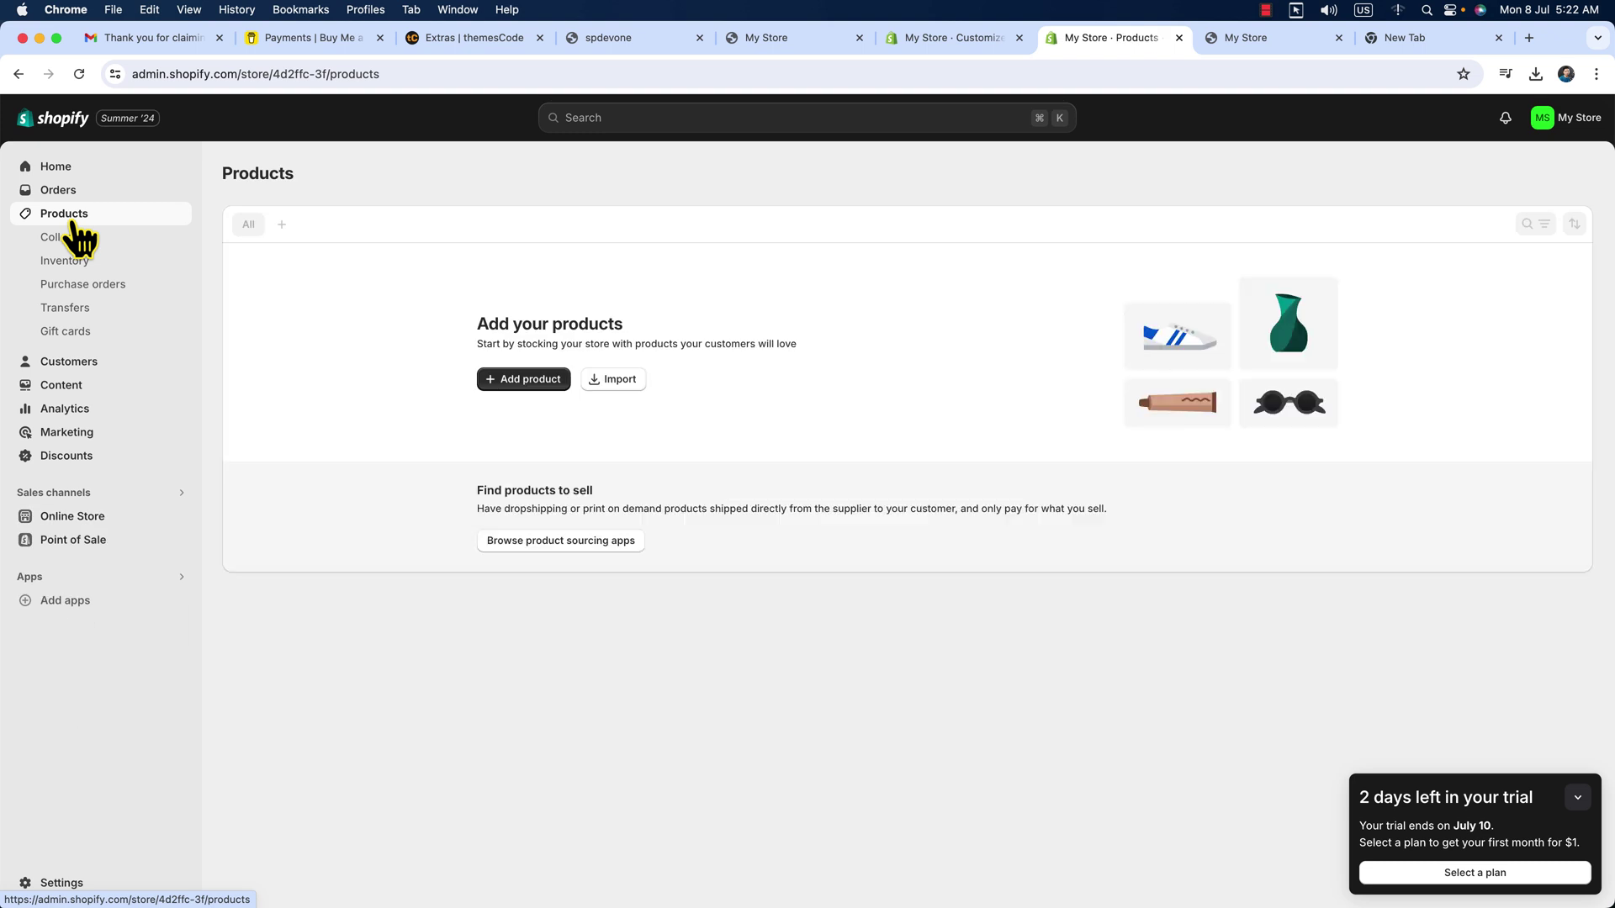
Step: Start a CSV product import and add products_export_1.csv from the Import Products folder as its file
{"action": "left_click", "coordinate": [626, 385]}
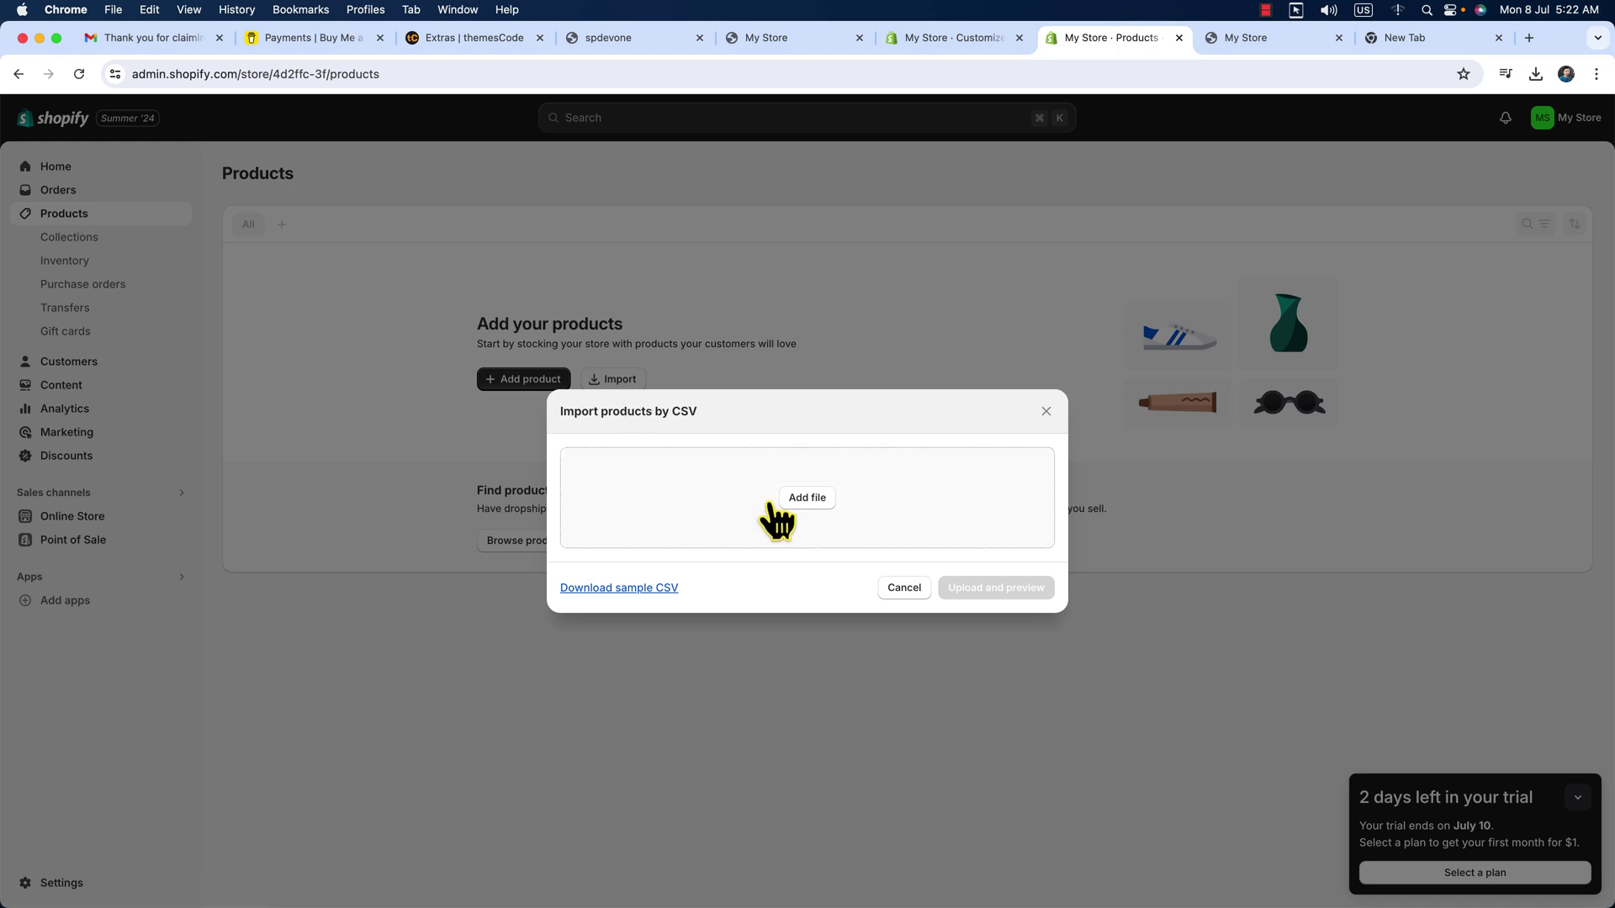
{"action": "left_click", "coordinate": [816, 505]}
{"action": "key", "text": "super+Up"}
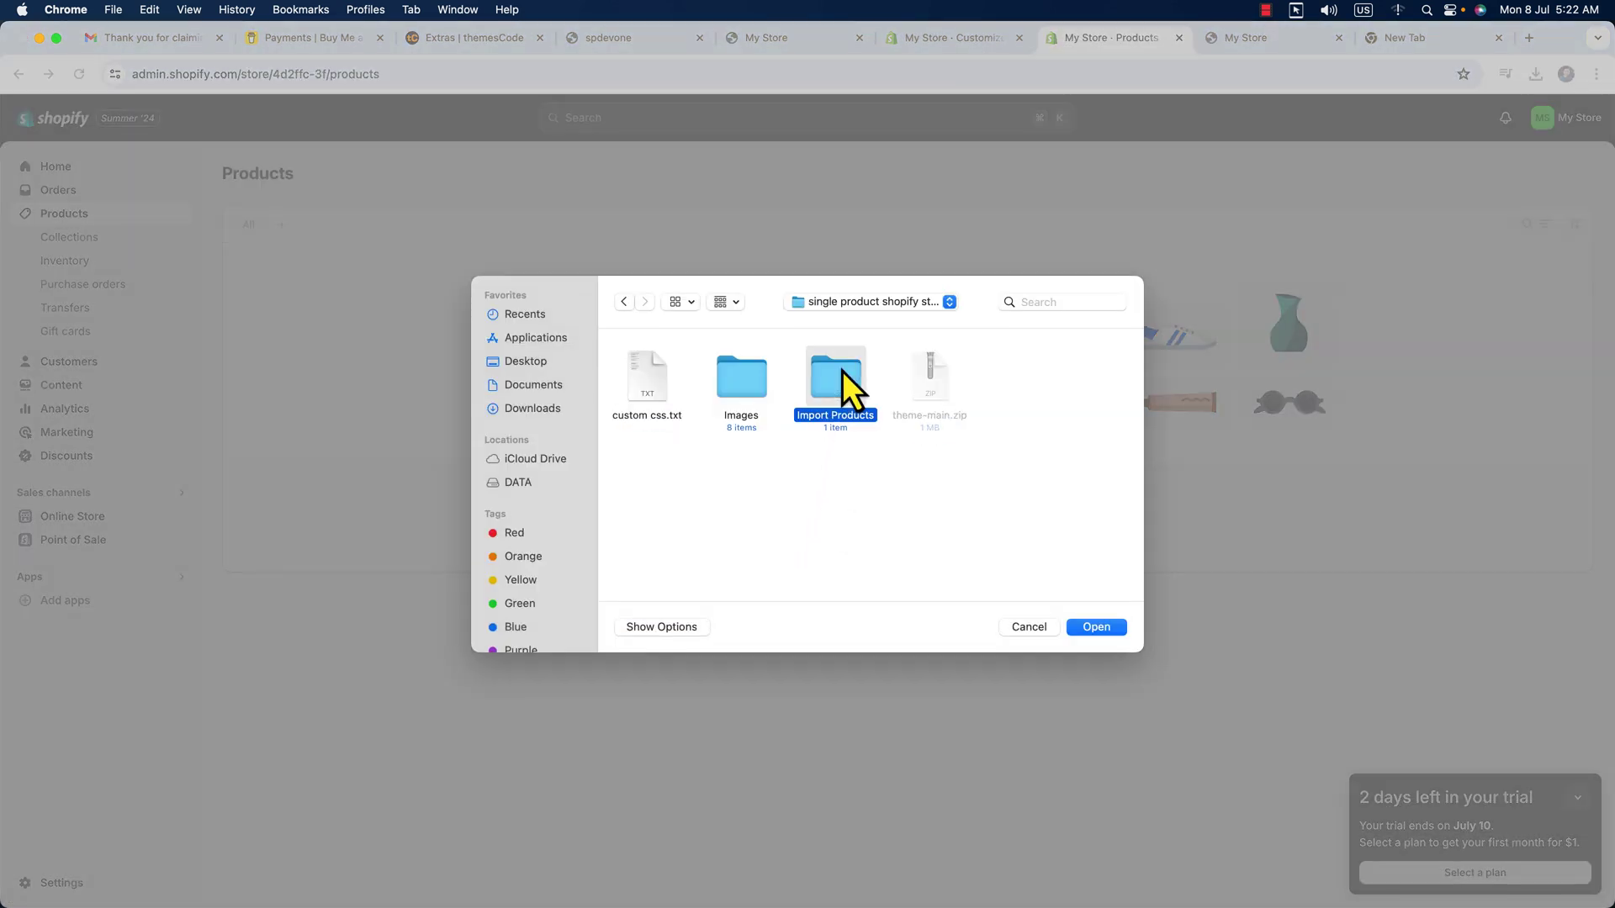
{"action": "double_click", "coordinate": [839, 374]}
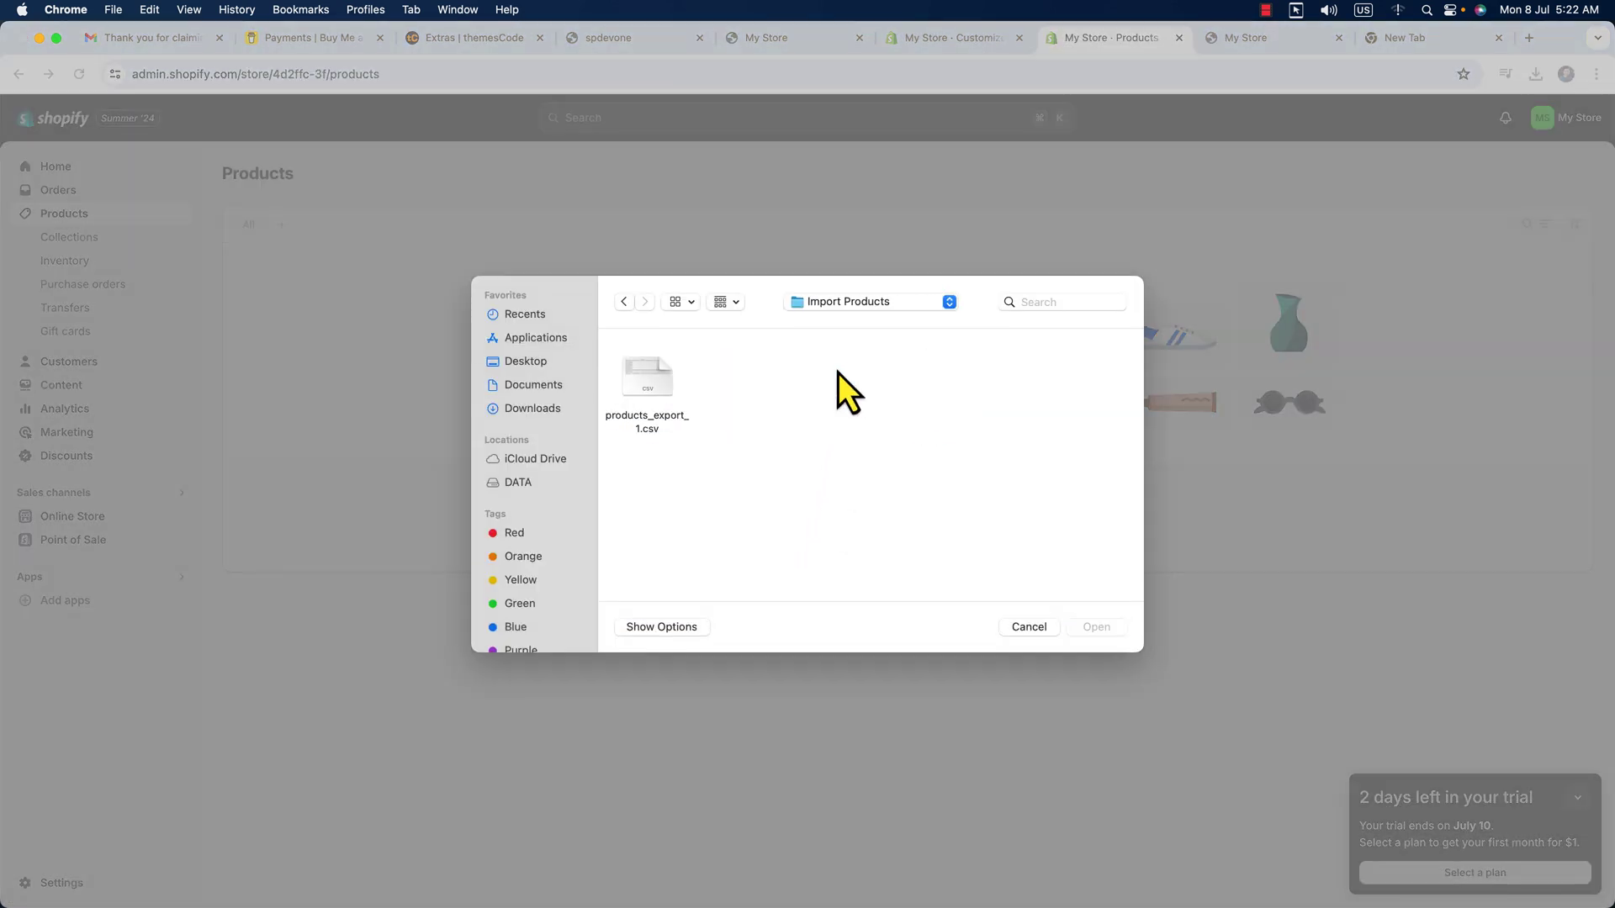
{"action": "double_click", "coordinate": [645, 378]}
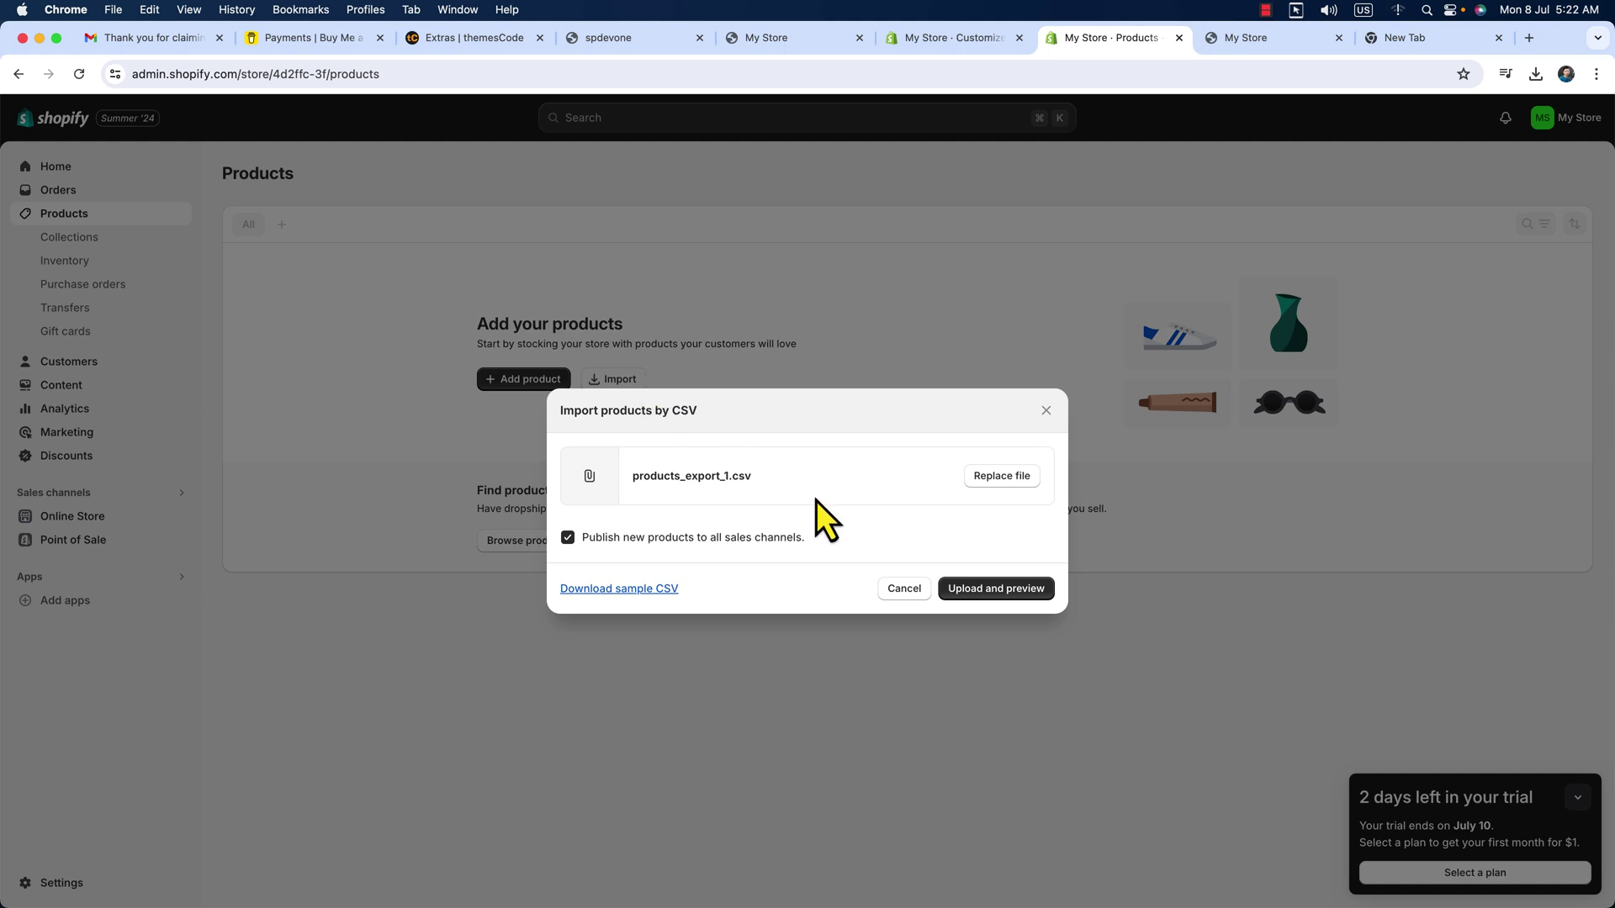
Step: Upload the products_export_1.csv file for preview and run the product import
{"action": "left_click", "coordinate": [1003, 594]}
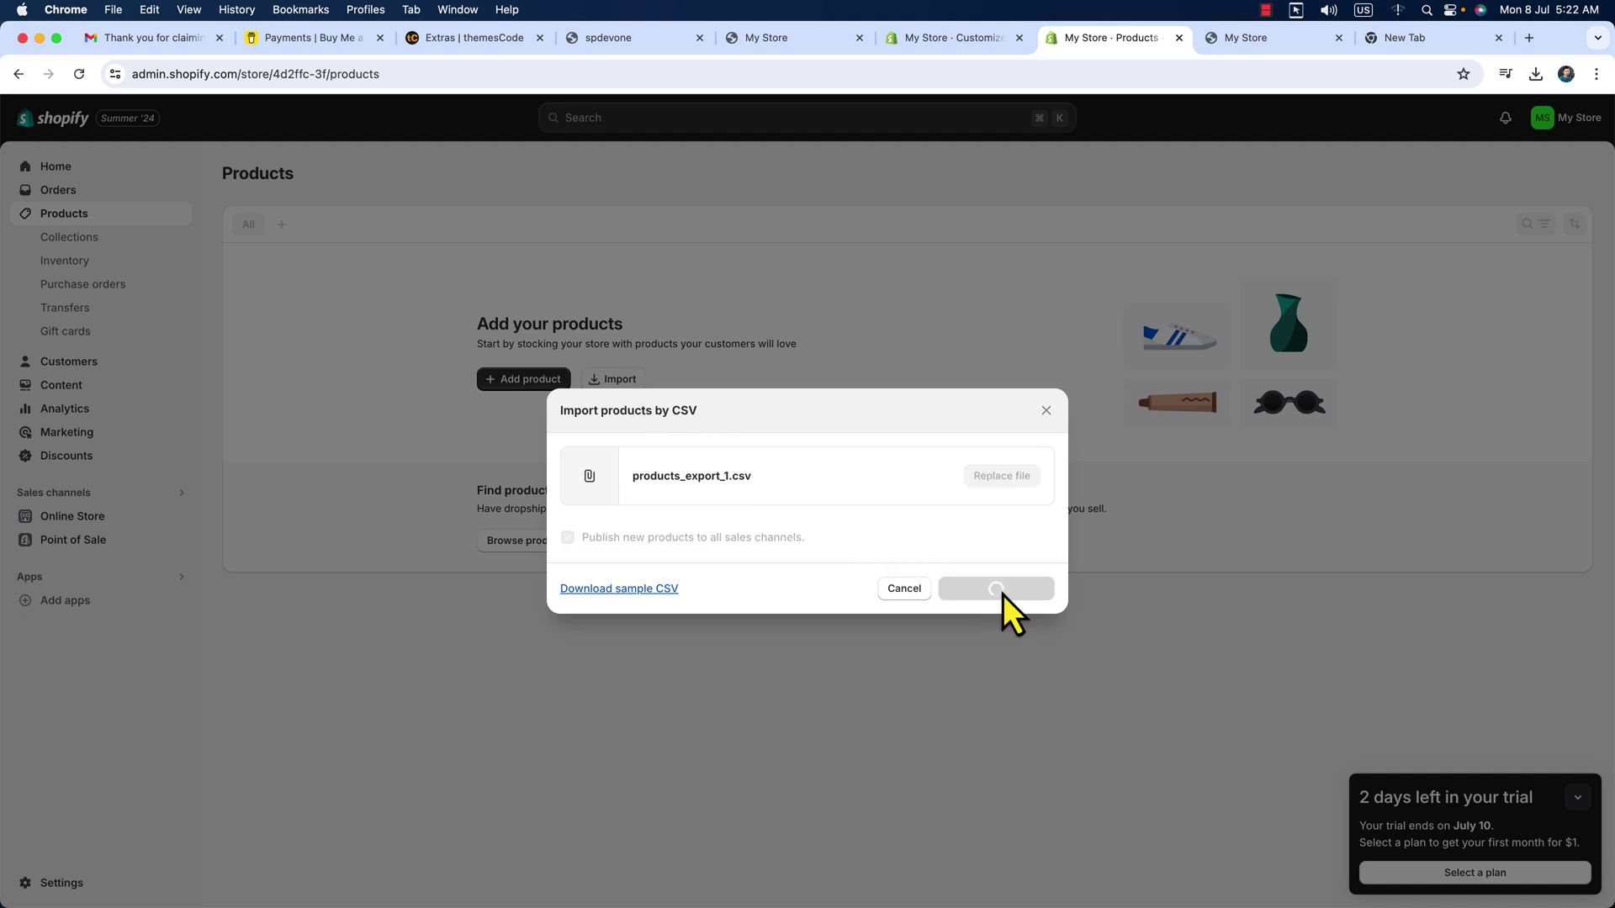
{"action": "left_click", "coordinate": [1008, 806]}
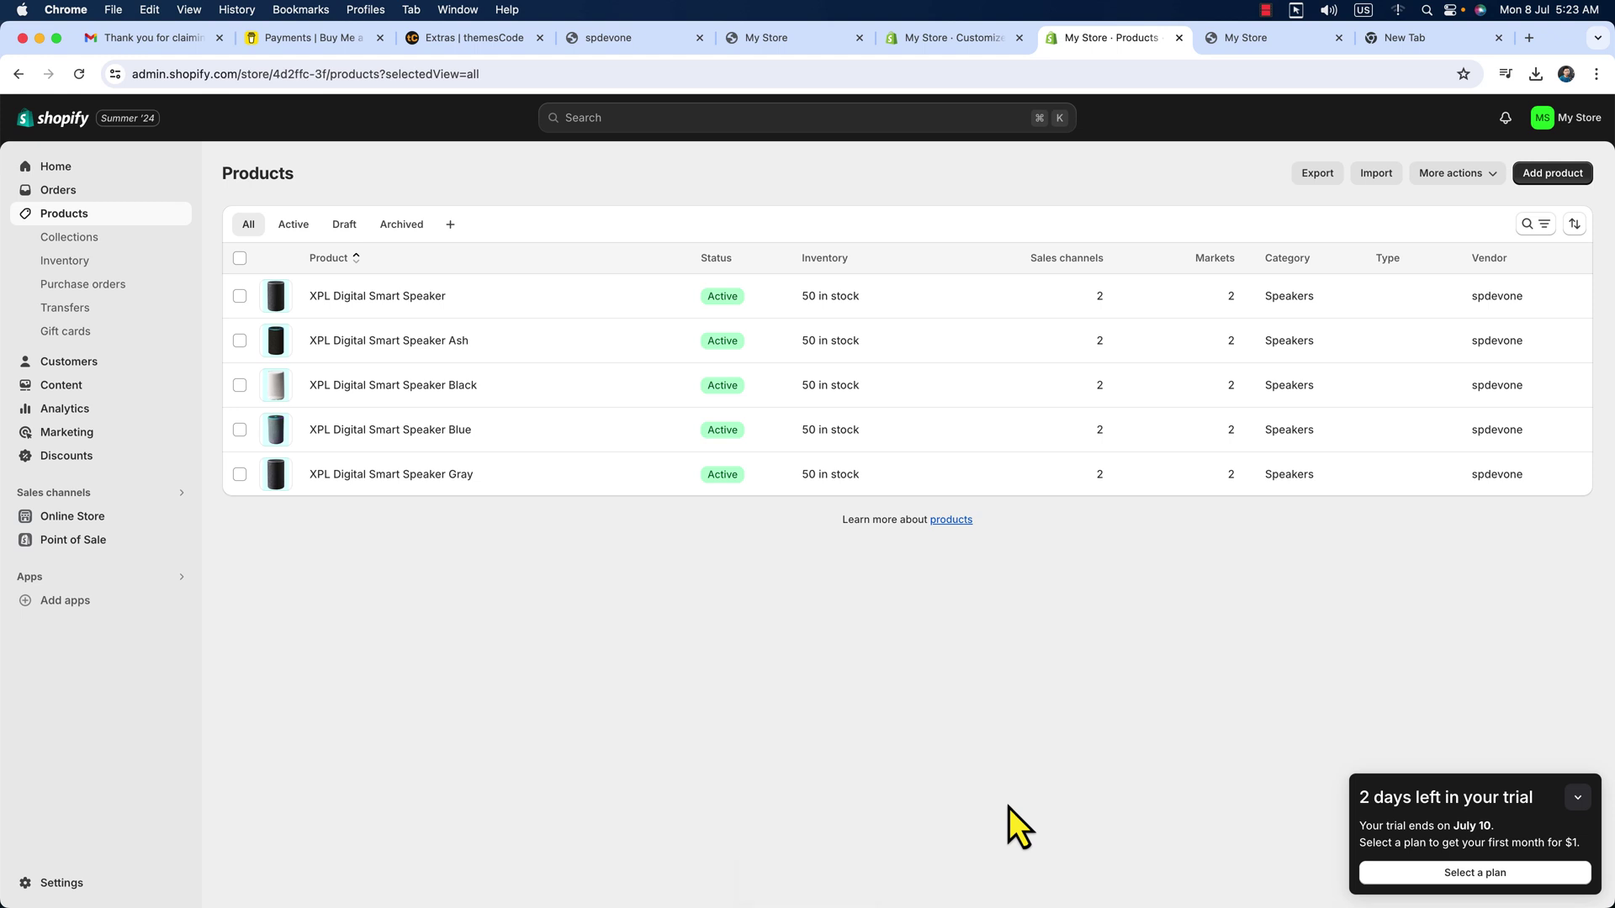
Step: Check the imported speaker in the featured product section on the storefront and in the reloaded theme editor preview
{"action": "left_click", "coordinate": [1250, 38]}
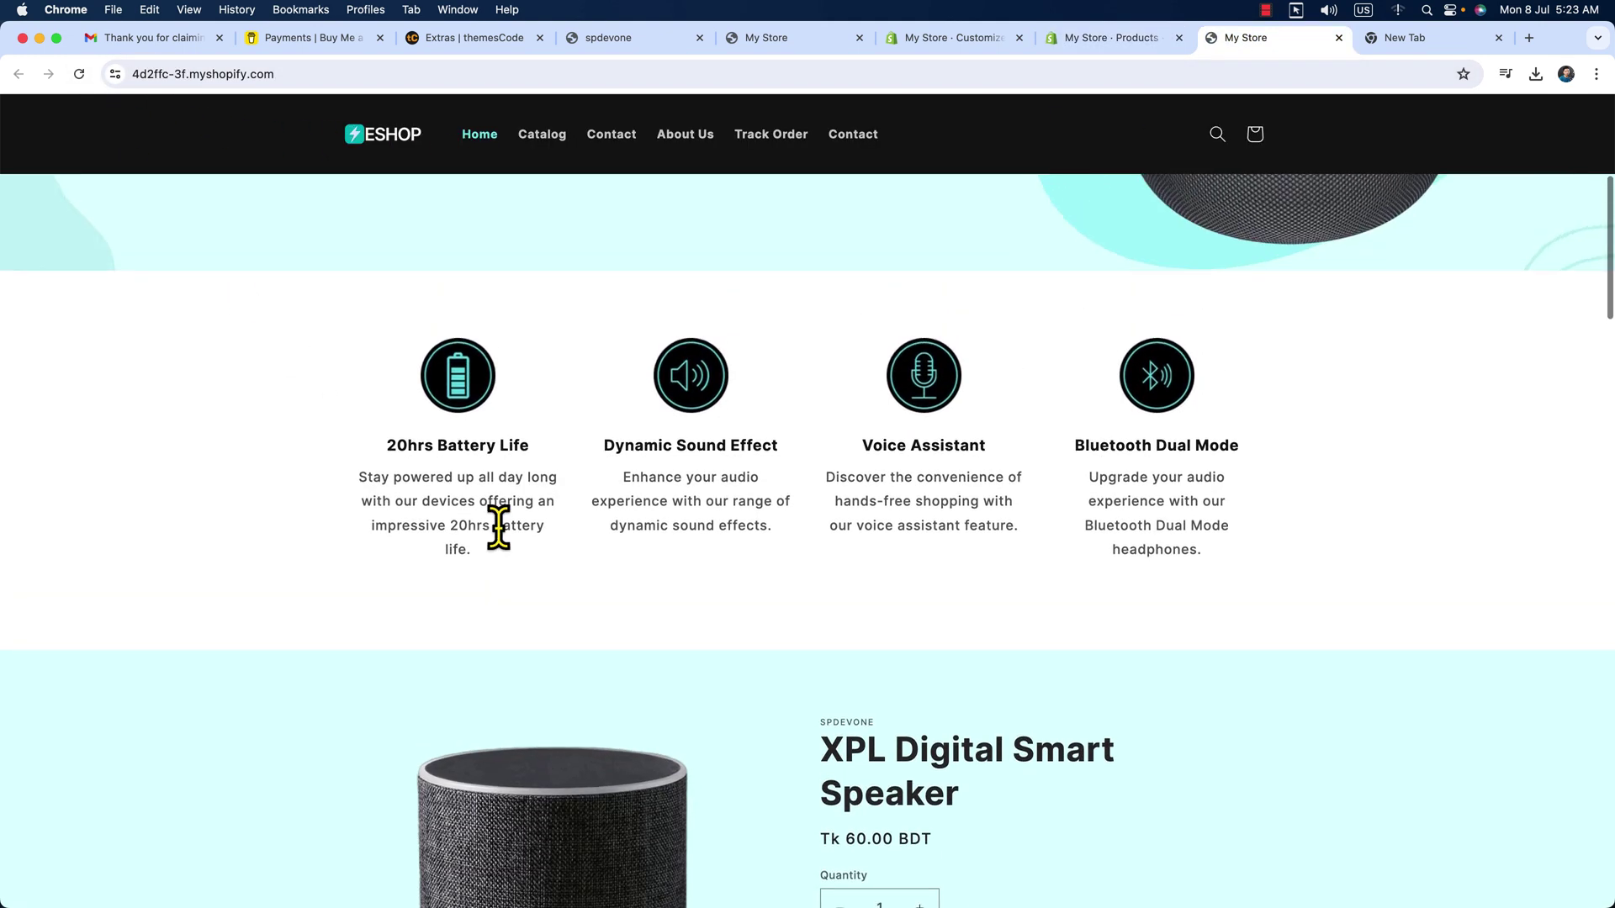
{"action": "scroll", "coordinate": [499, 528], "scroll_direction": "down", "scroll_amount": 10}
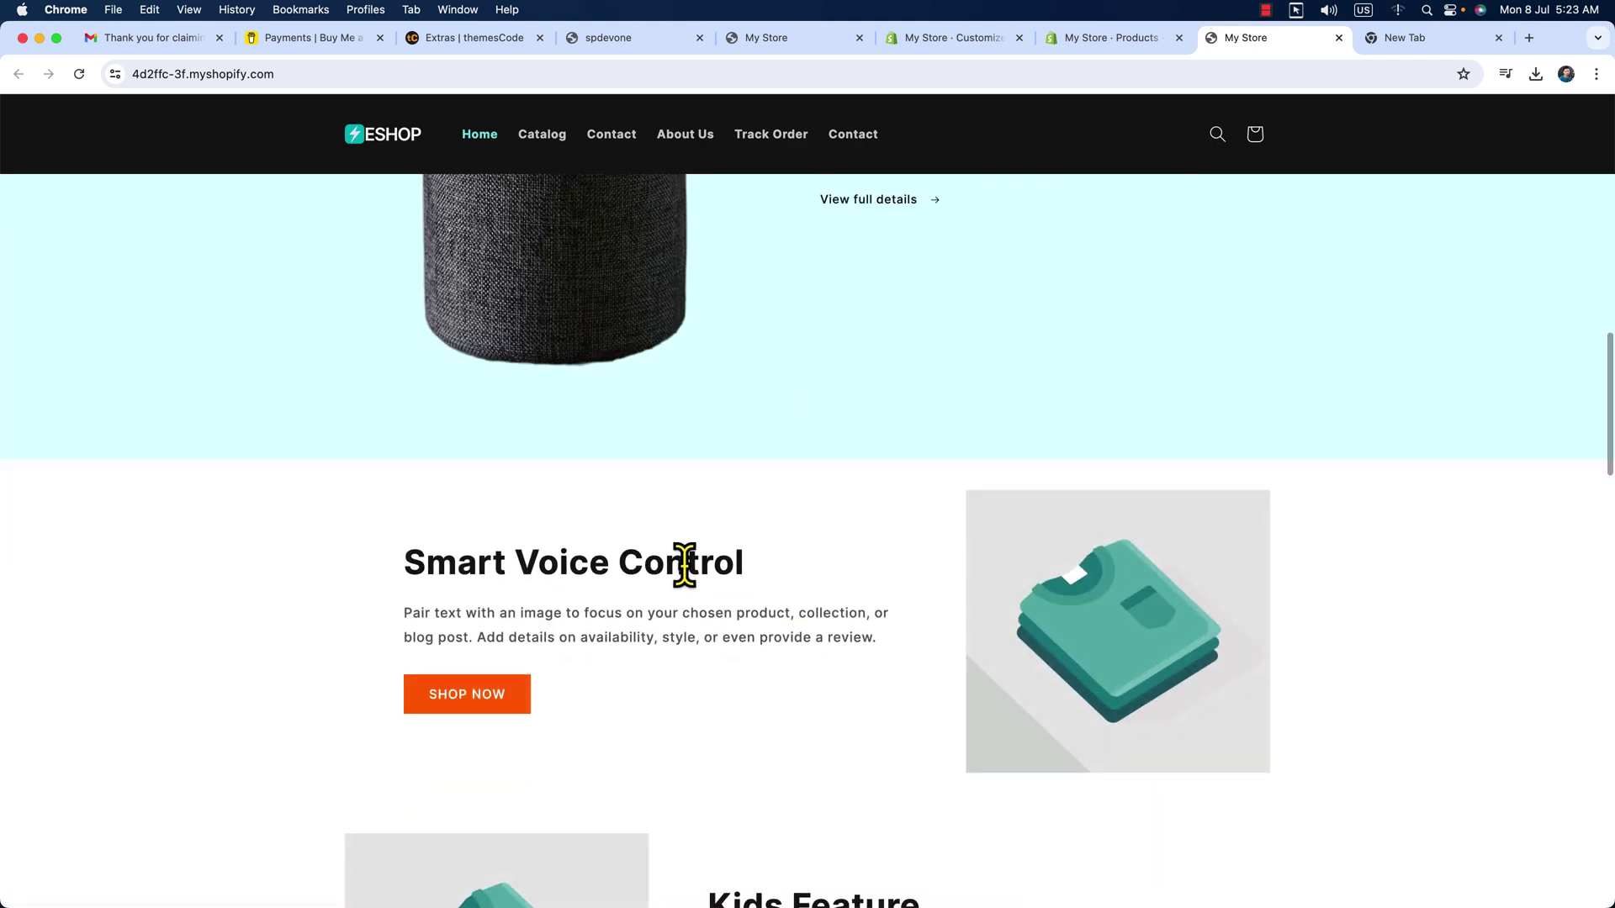
{"action": "scroll", "coordinate": [686, 561], "scroll_direction": "up", "scroll_amount": 6}
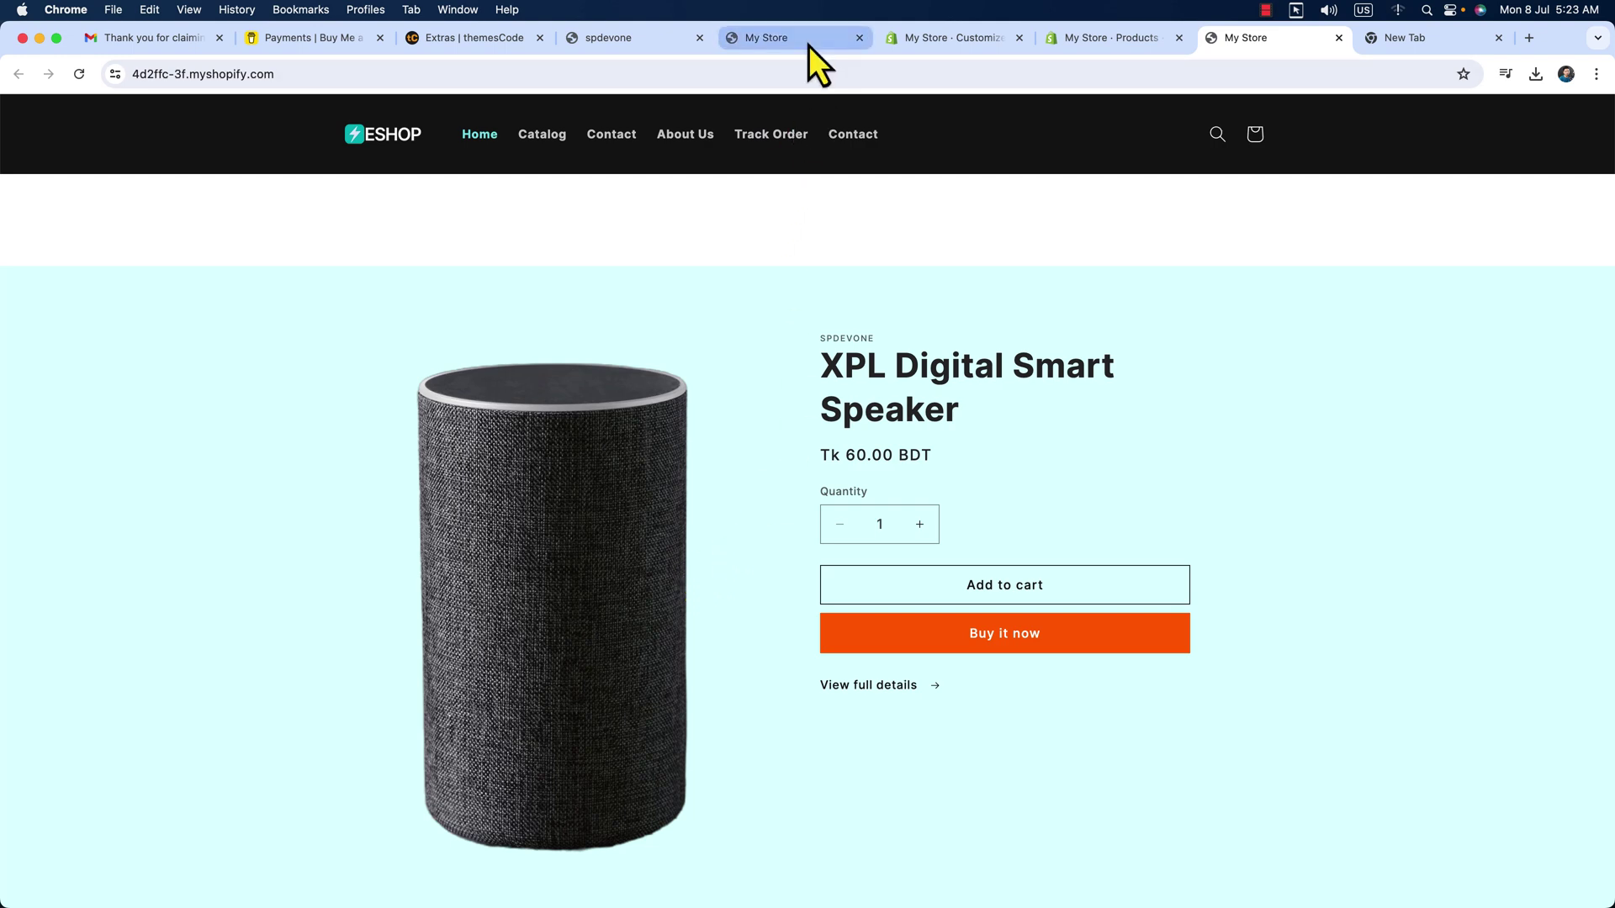
{"action": "left_click", "coordinate": [915, 40]}
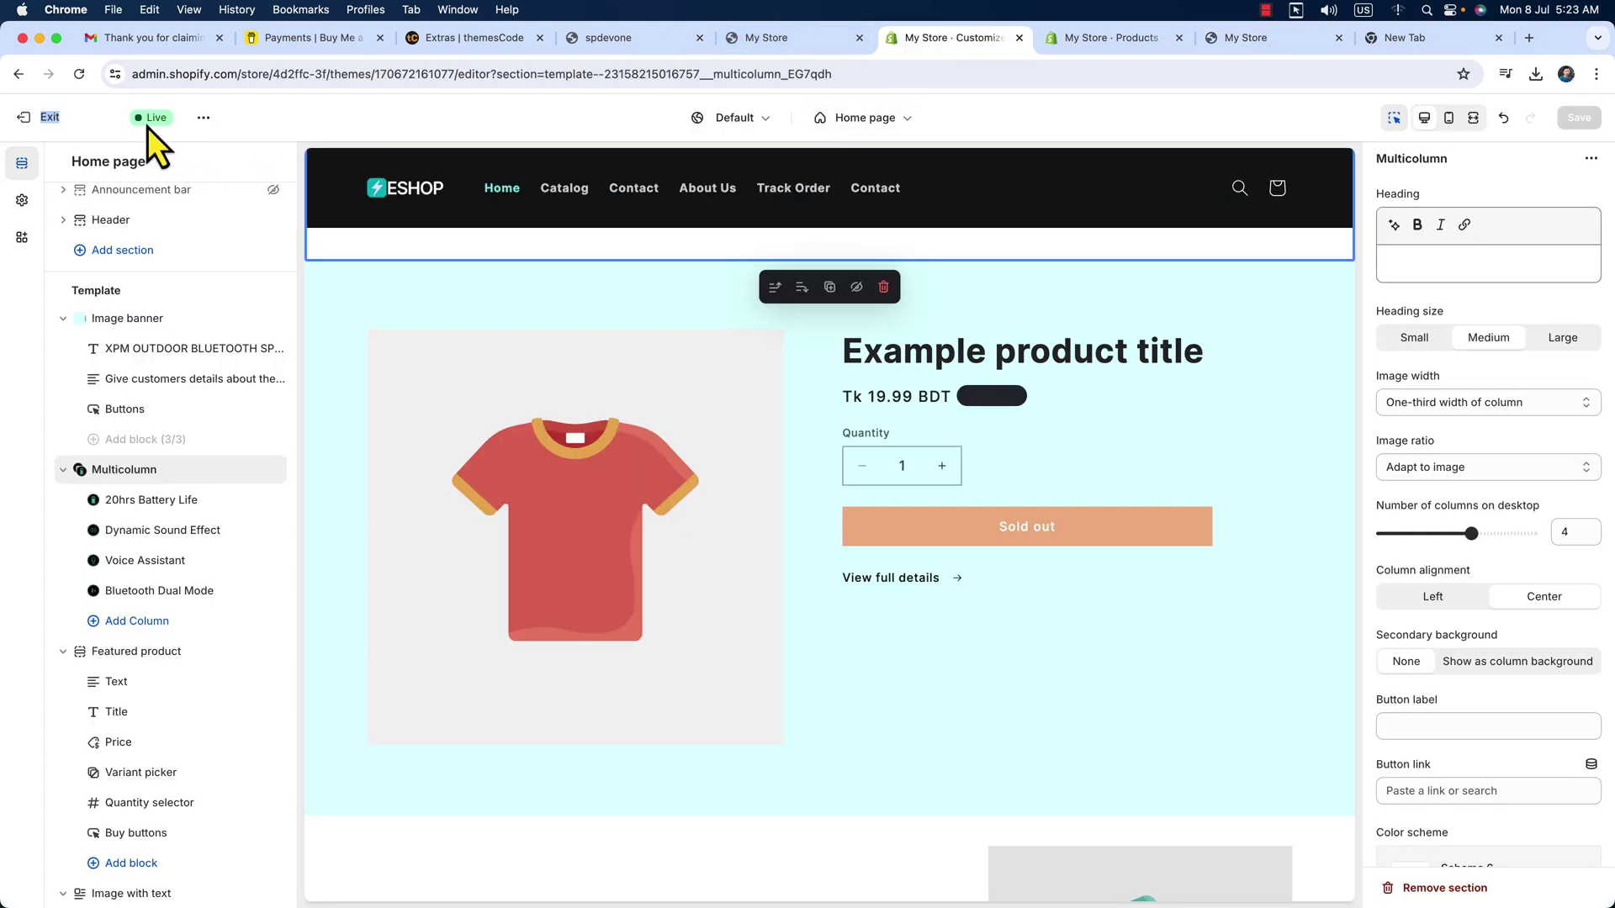
{"action": "left_click", "coordinate": [79, 74]}
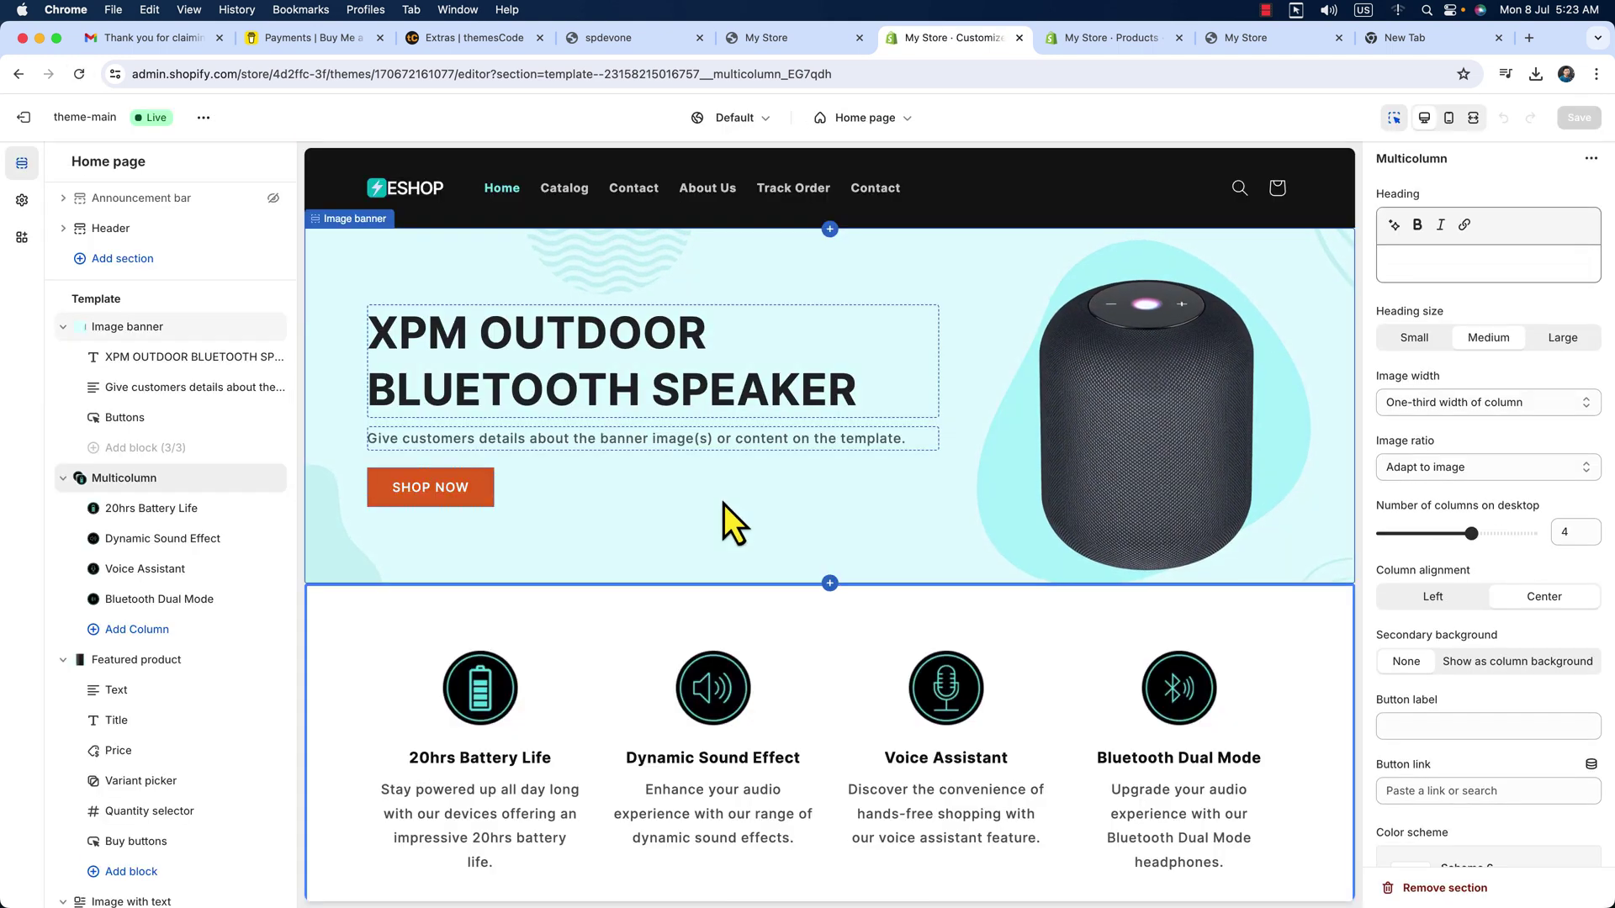
{"action": "scroll", "coordinate": [725, 511], "scroll_direction": "down", "scroll_amount": 10}
{"action": "scroll", "coordinate": [735, 525], "scroll_direction": "up", "scroll_amount": 2}
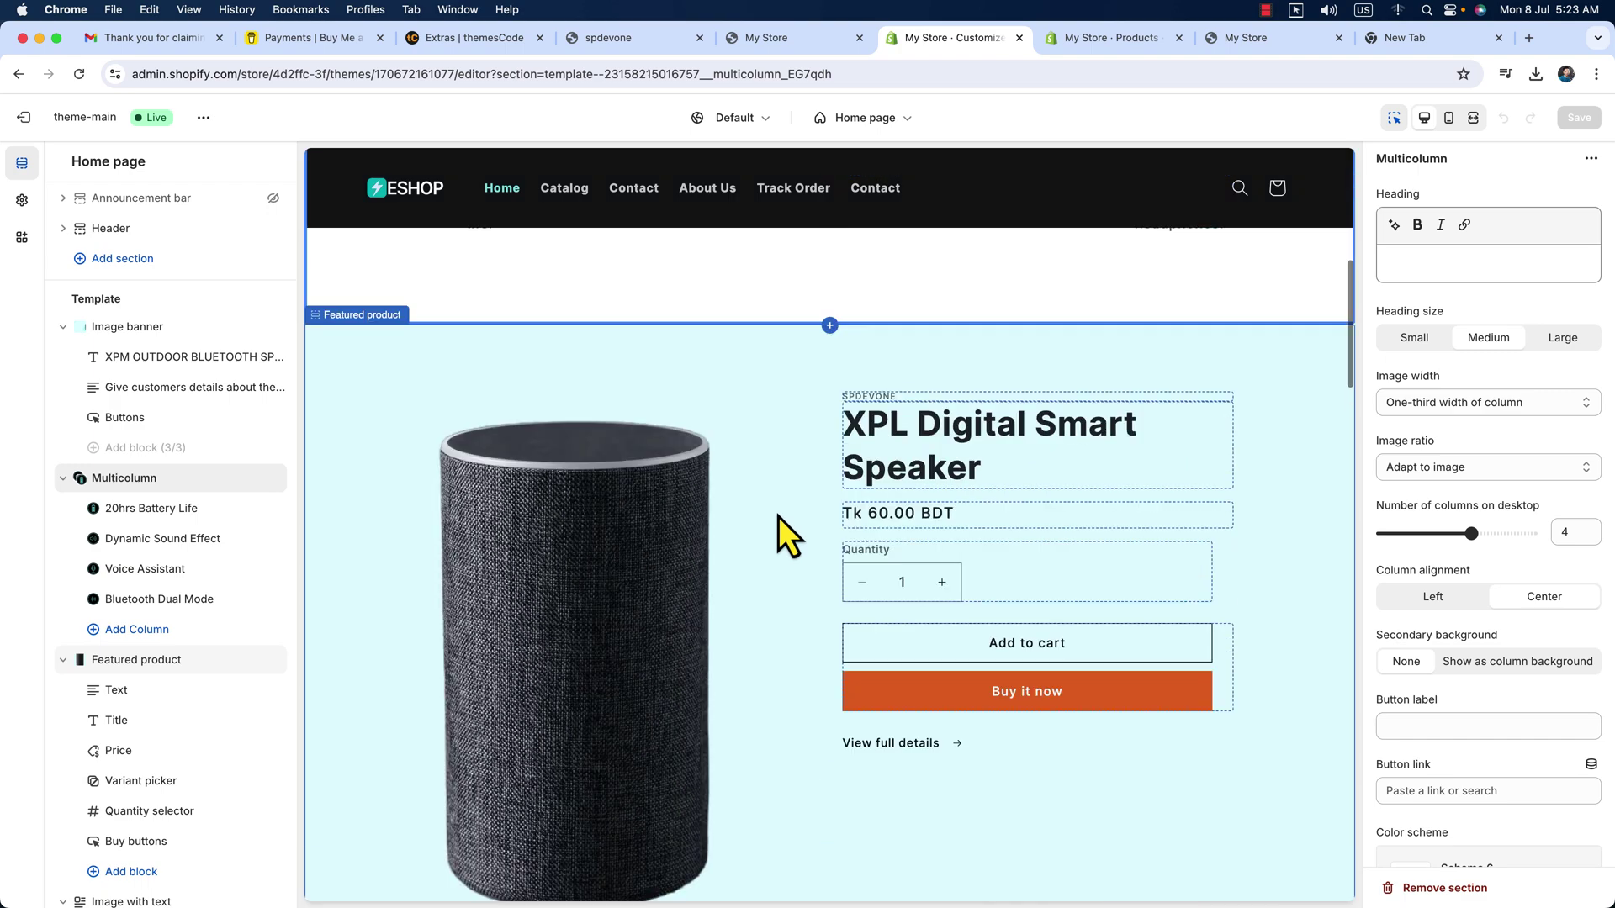
{"action": "scroll", "coordinate": [760, 572], "scroll_direction": "down", "scroll_amount": 5}
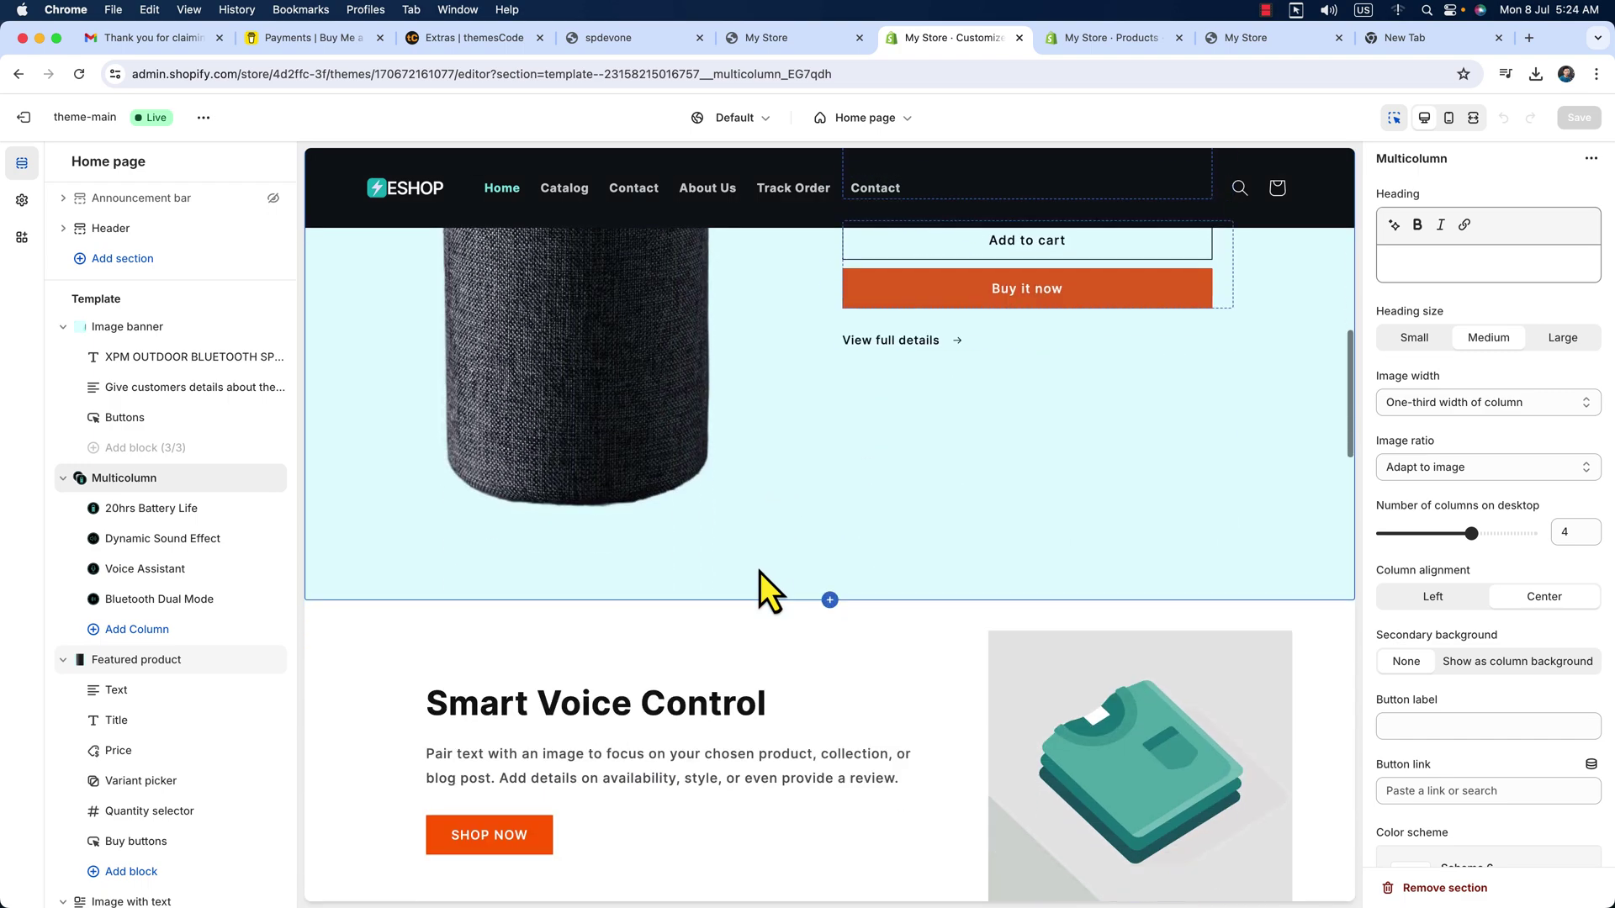
{"action": "scroll", "coordinate": [760, 572], "scroll_direction": "down", "scroll_amount": 3}
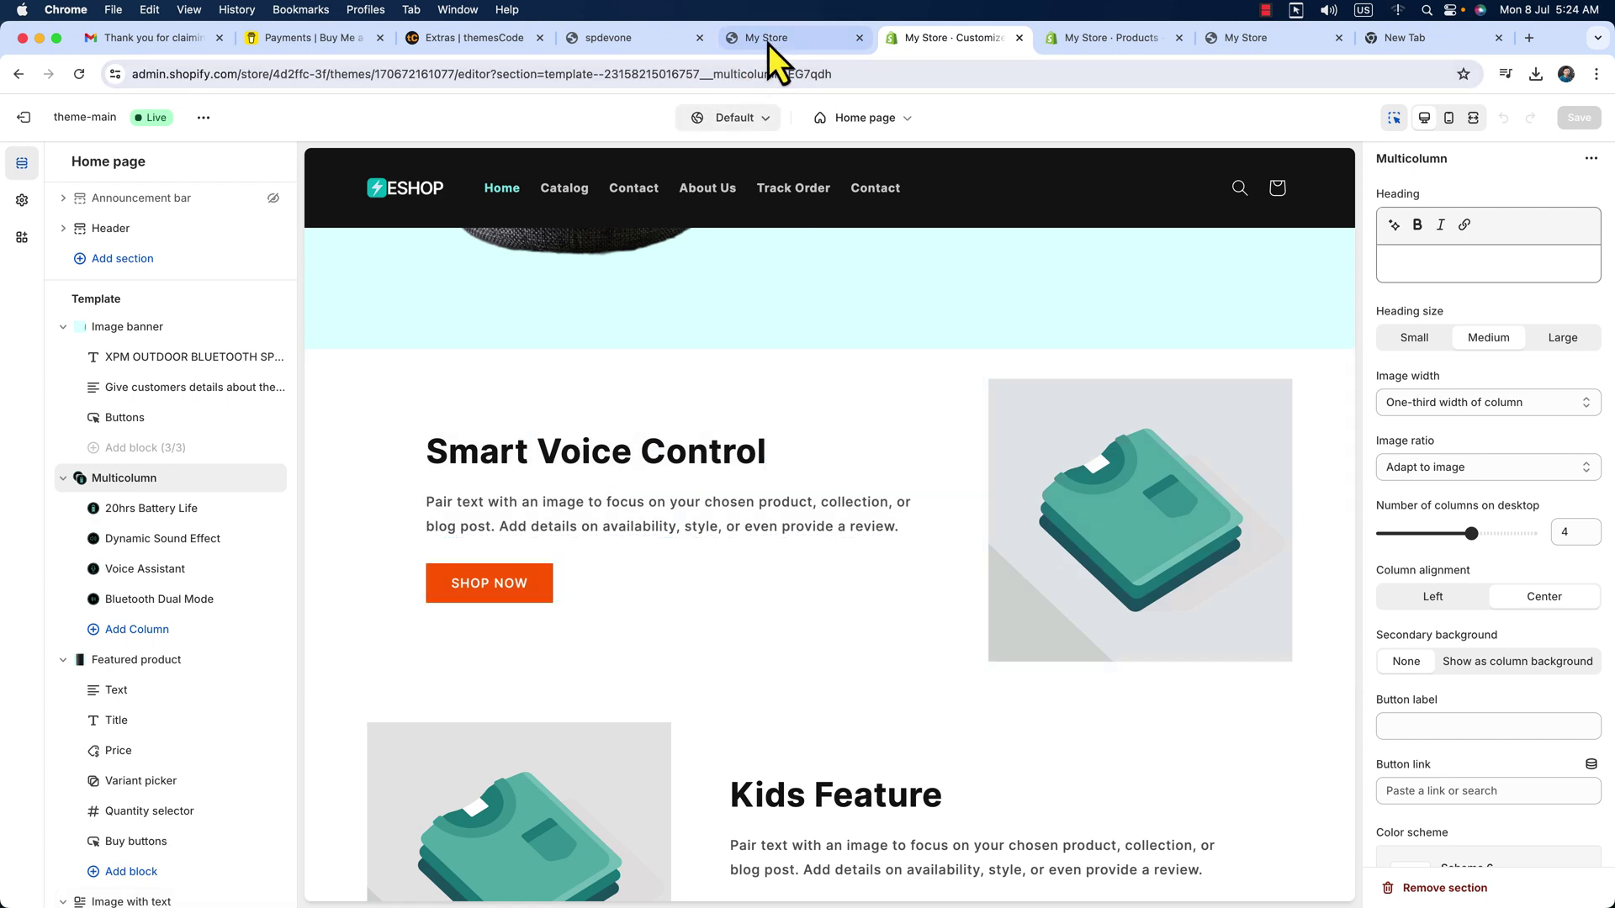
Step: Match the demo store by uploading smart-voice-control2.webp from the section images folder as the Smart Voice Control section's image
{"action": "left_click", "coordinate": [664, 40]}
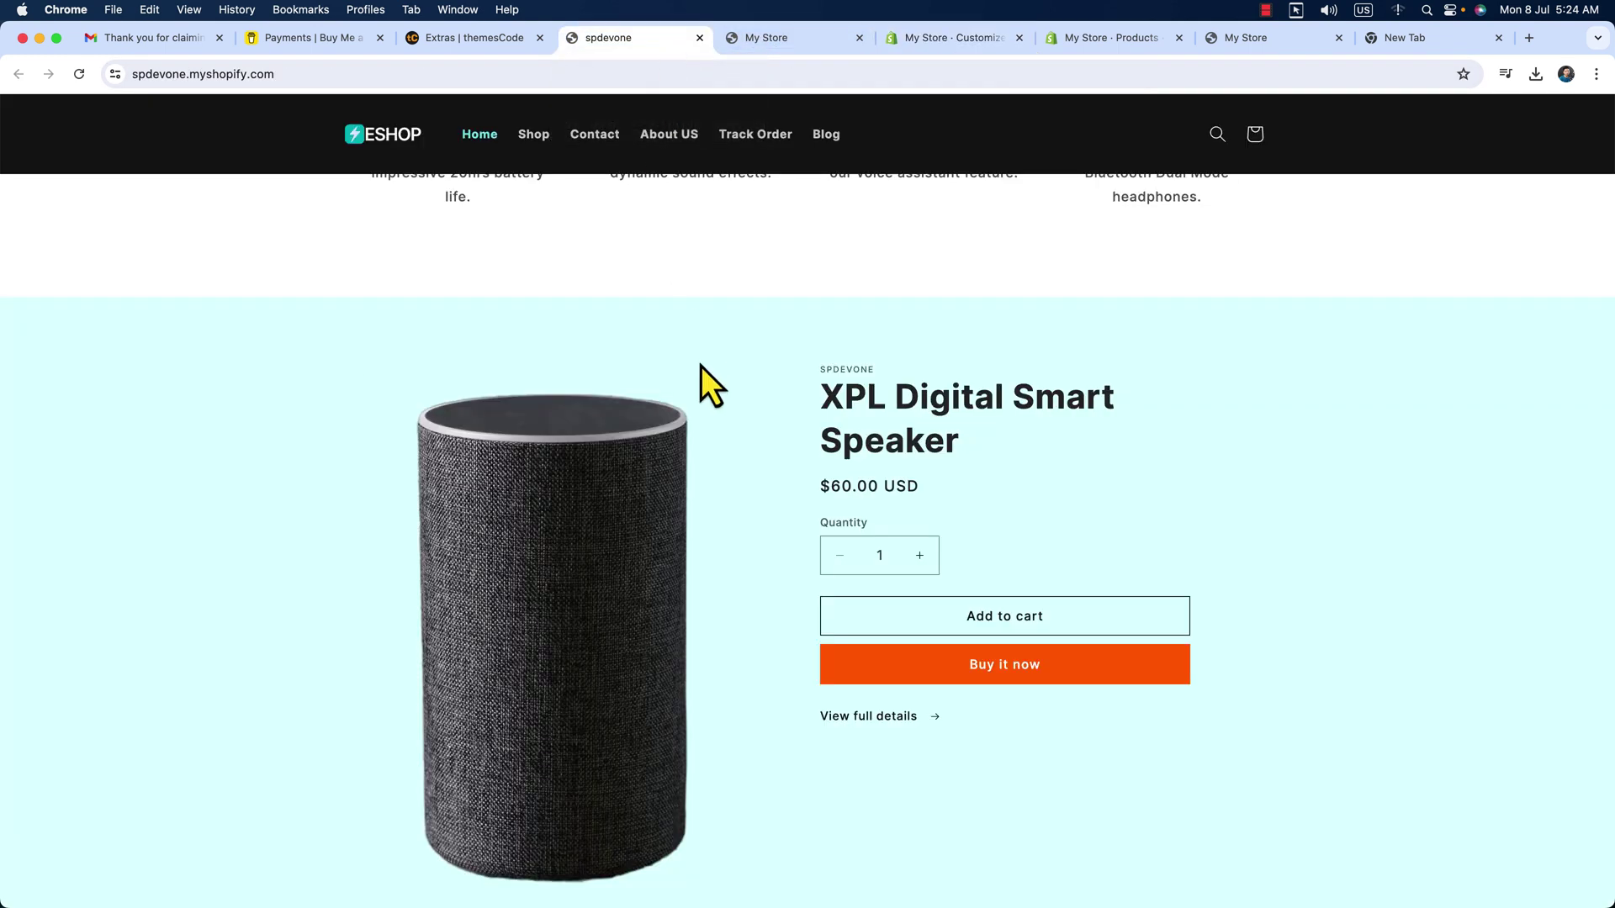
{"action": "scroll", "coordinate": [703, 386], "scroll_direction": "down", "scroll_amount": 5}
{"action": "scroll", "coordinate": [731, 492], "scroll_direction": "up", "scroll_amount": 1}
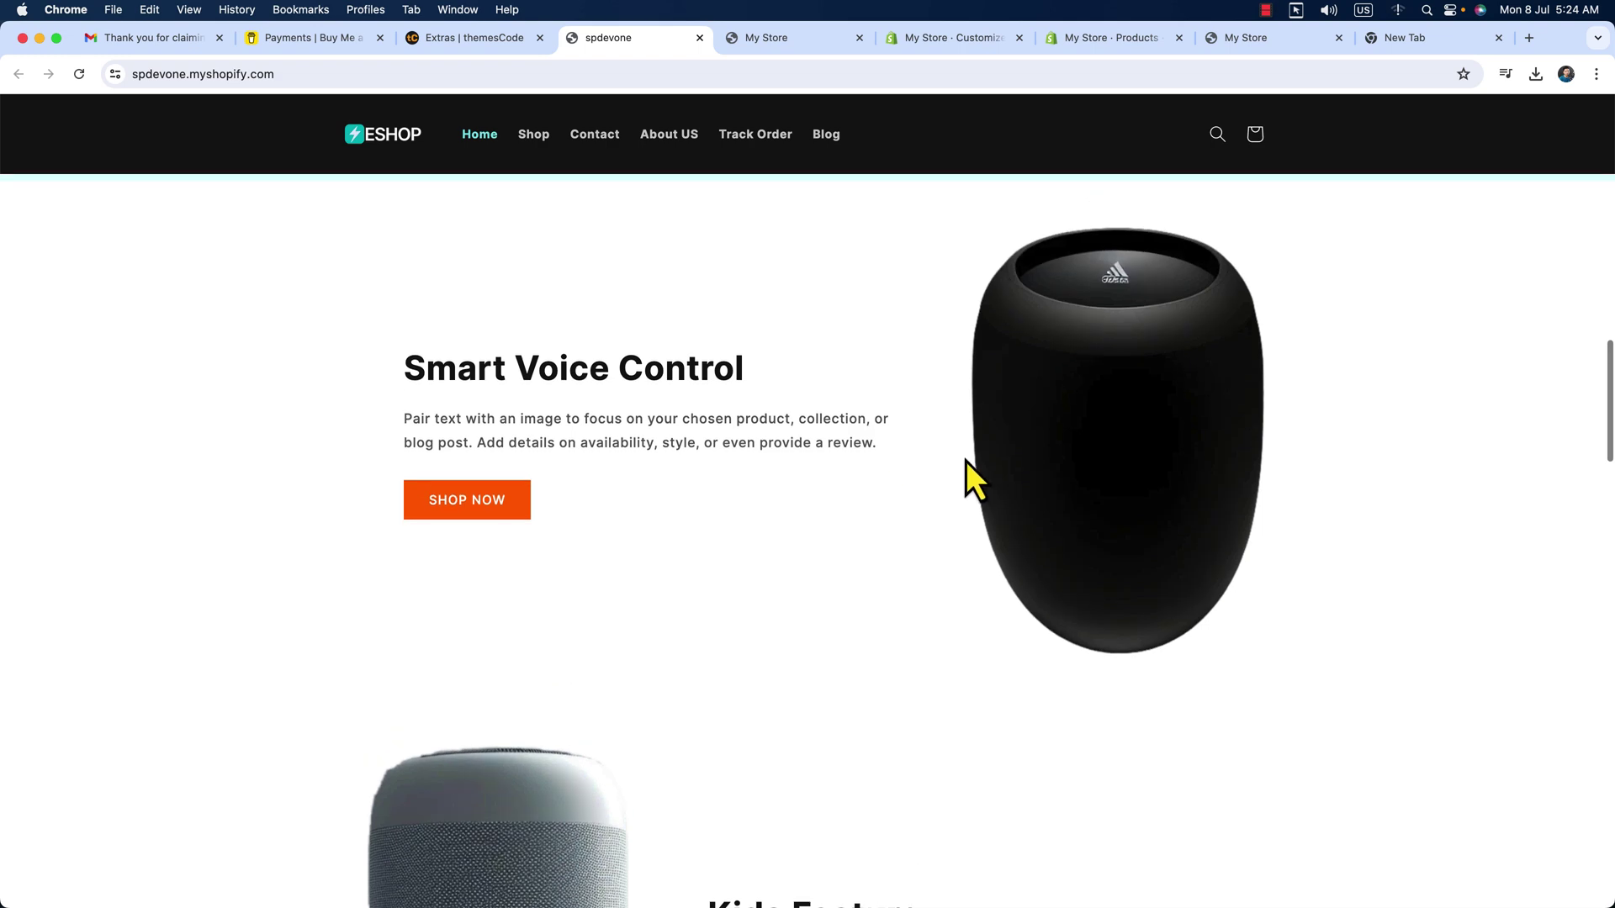
{"action": "left_click", "coordinate": [959, 44]}
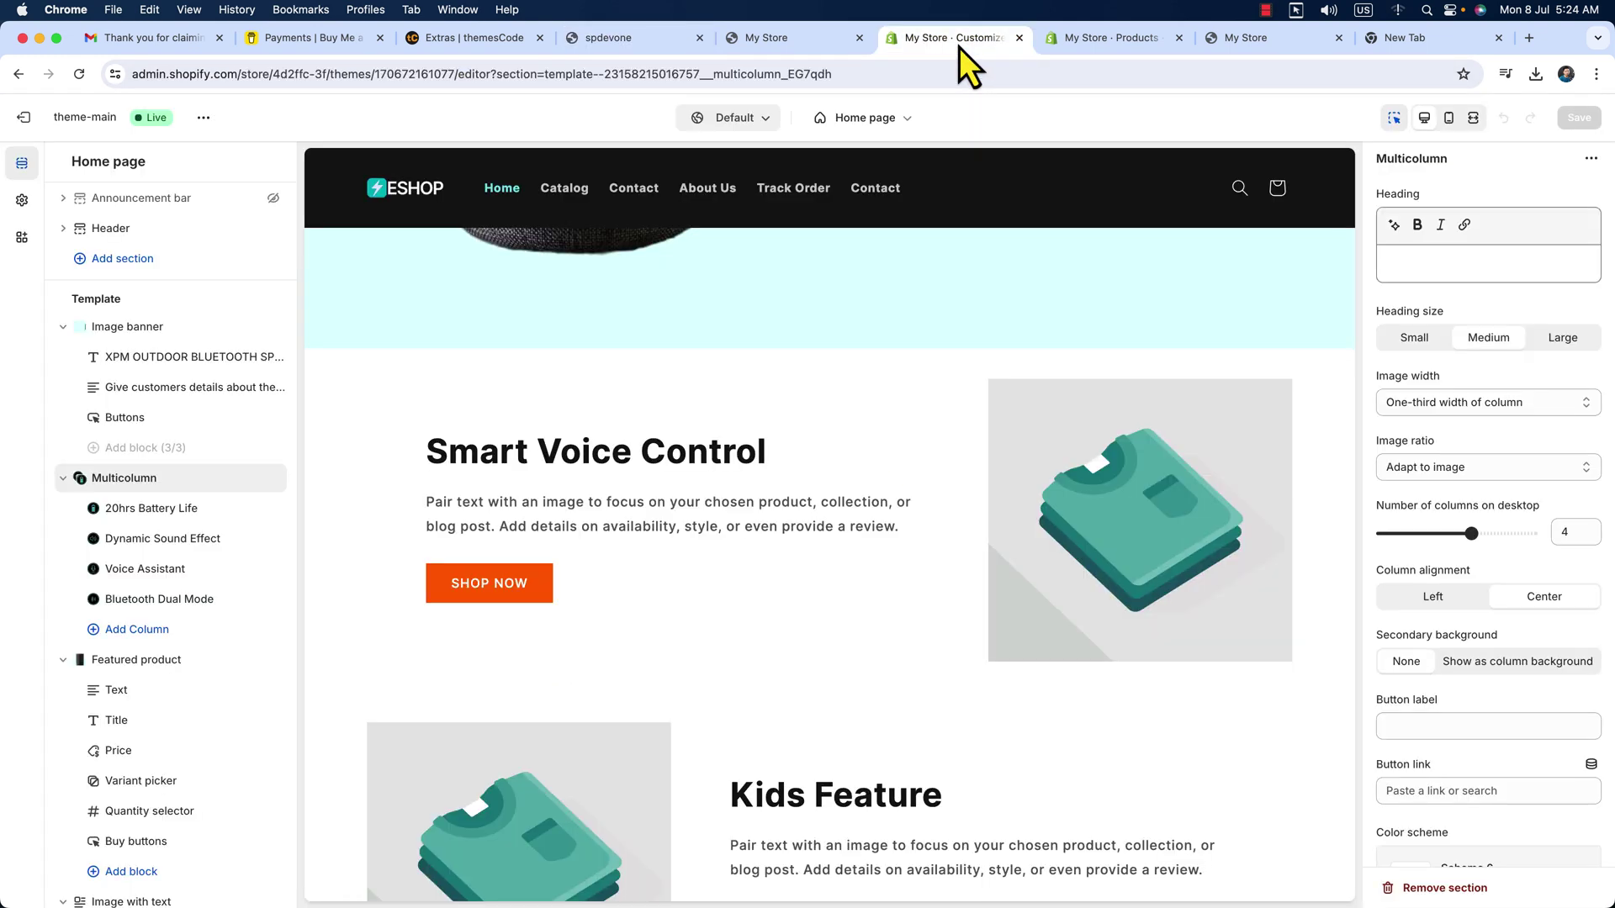
{"action": "left_click", "coordinate": [570, 486]}
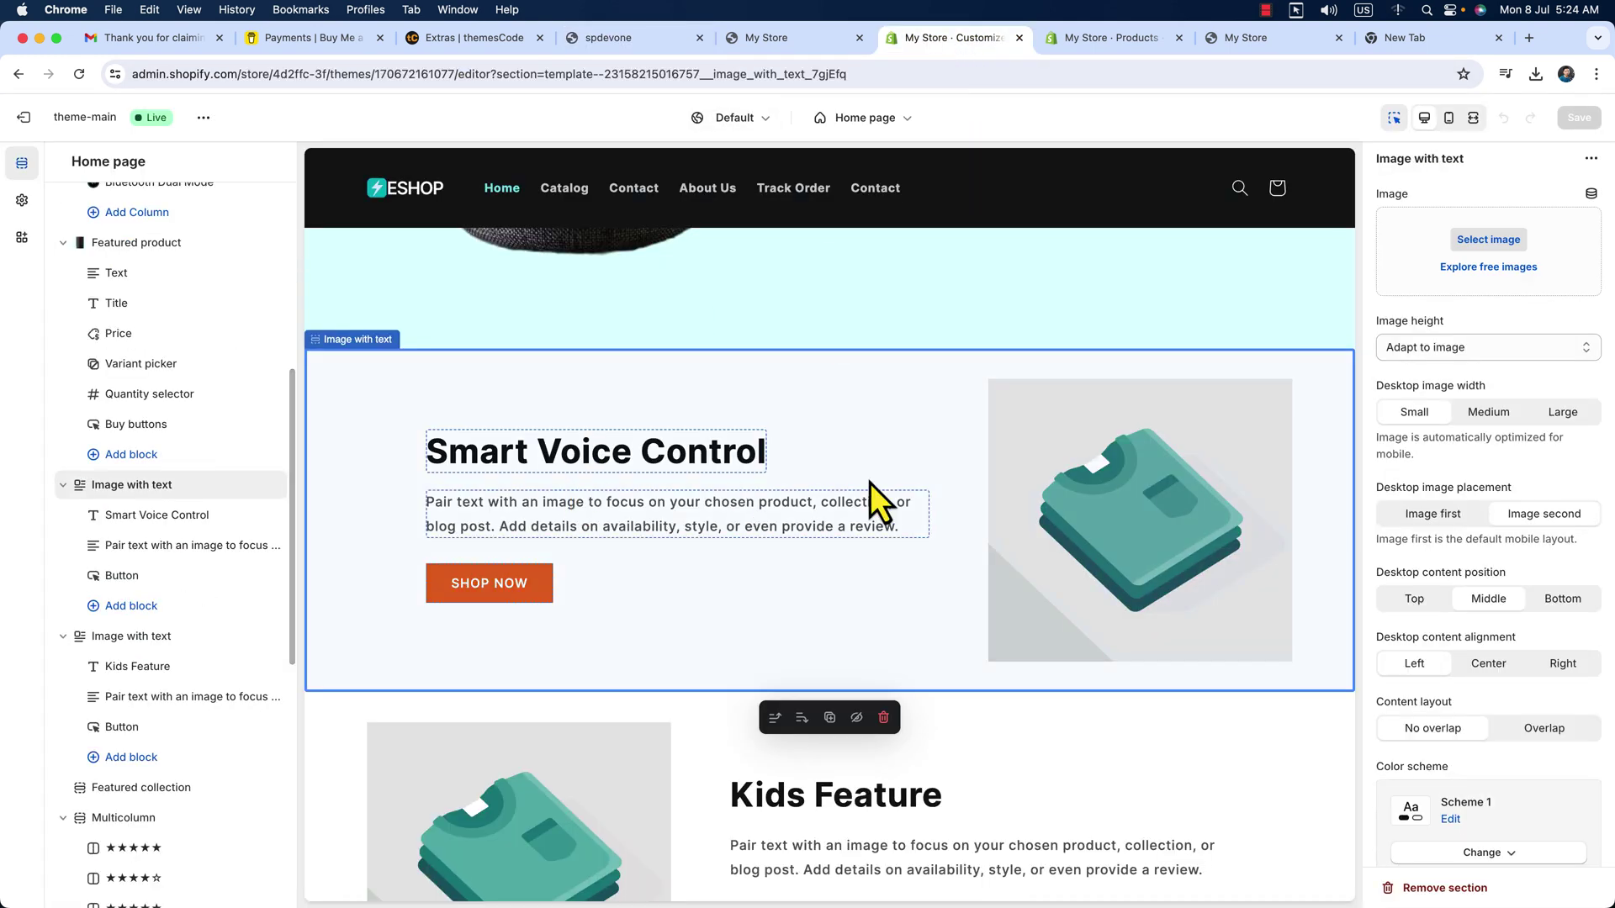
{"action": "left_click", "coordinate": [1491, 241]}
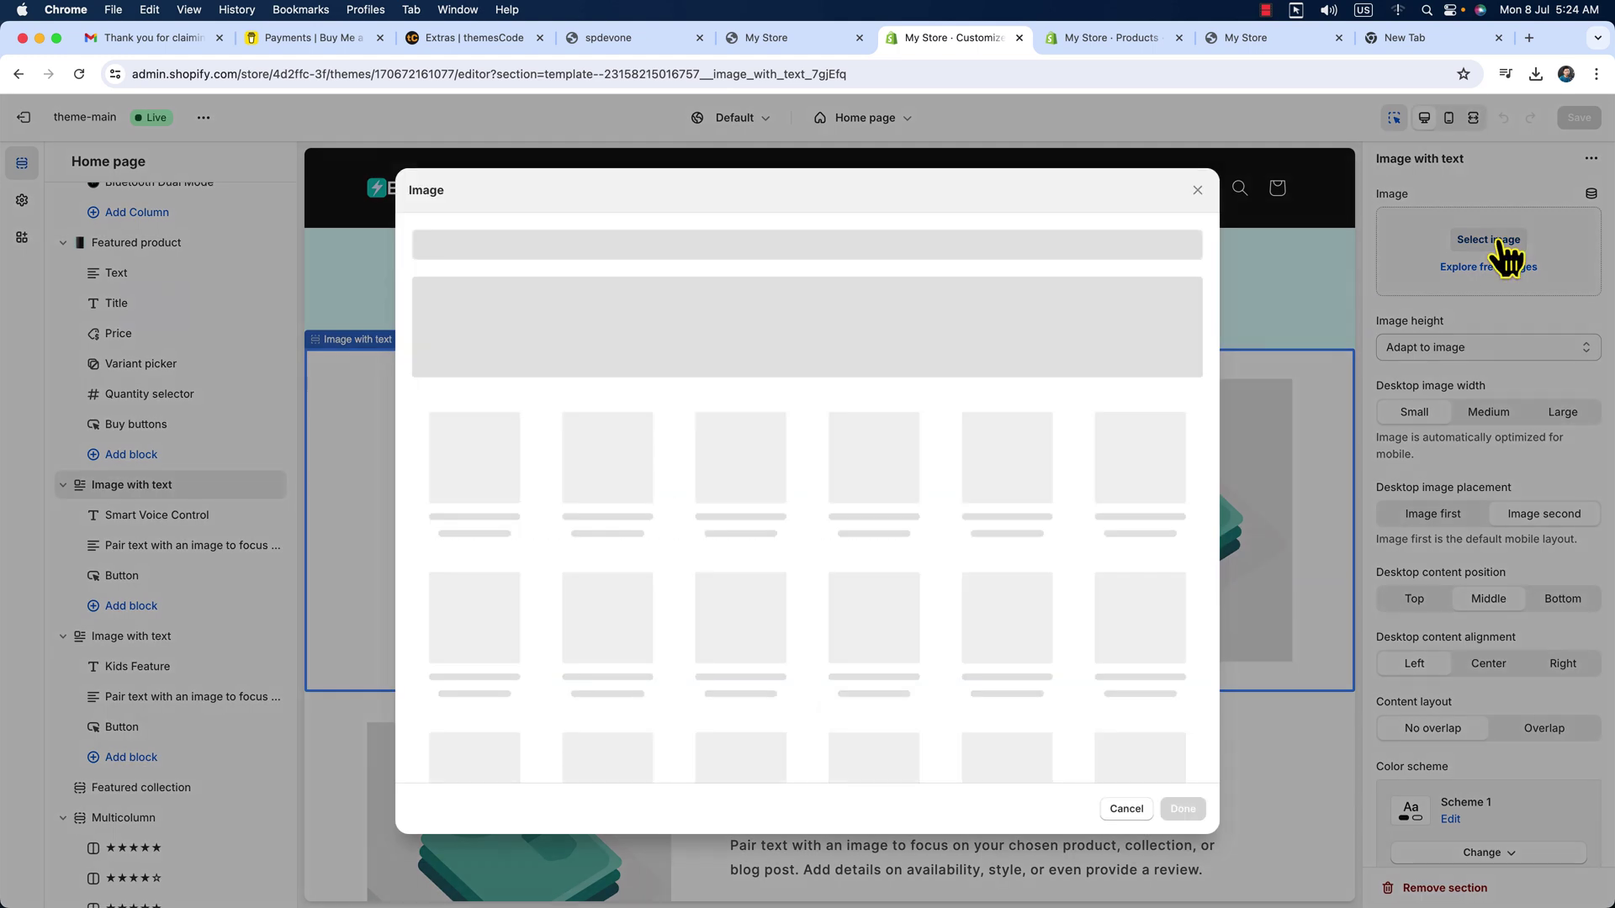
{"action": "left_click", "coordinate": [812, 345]}
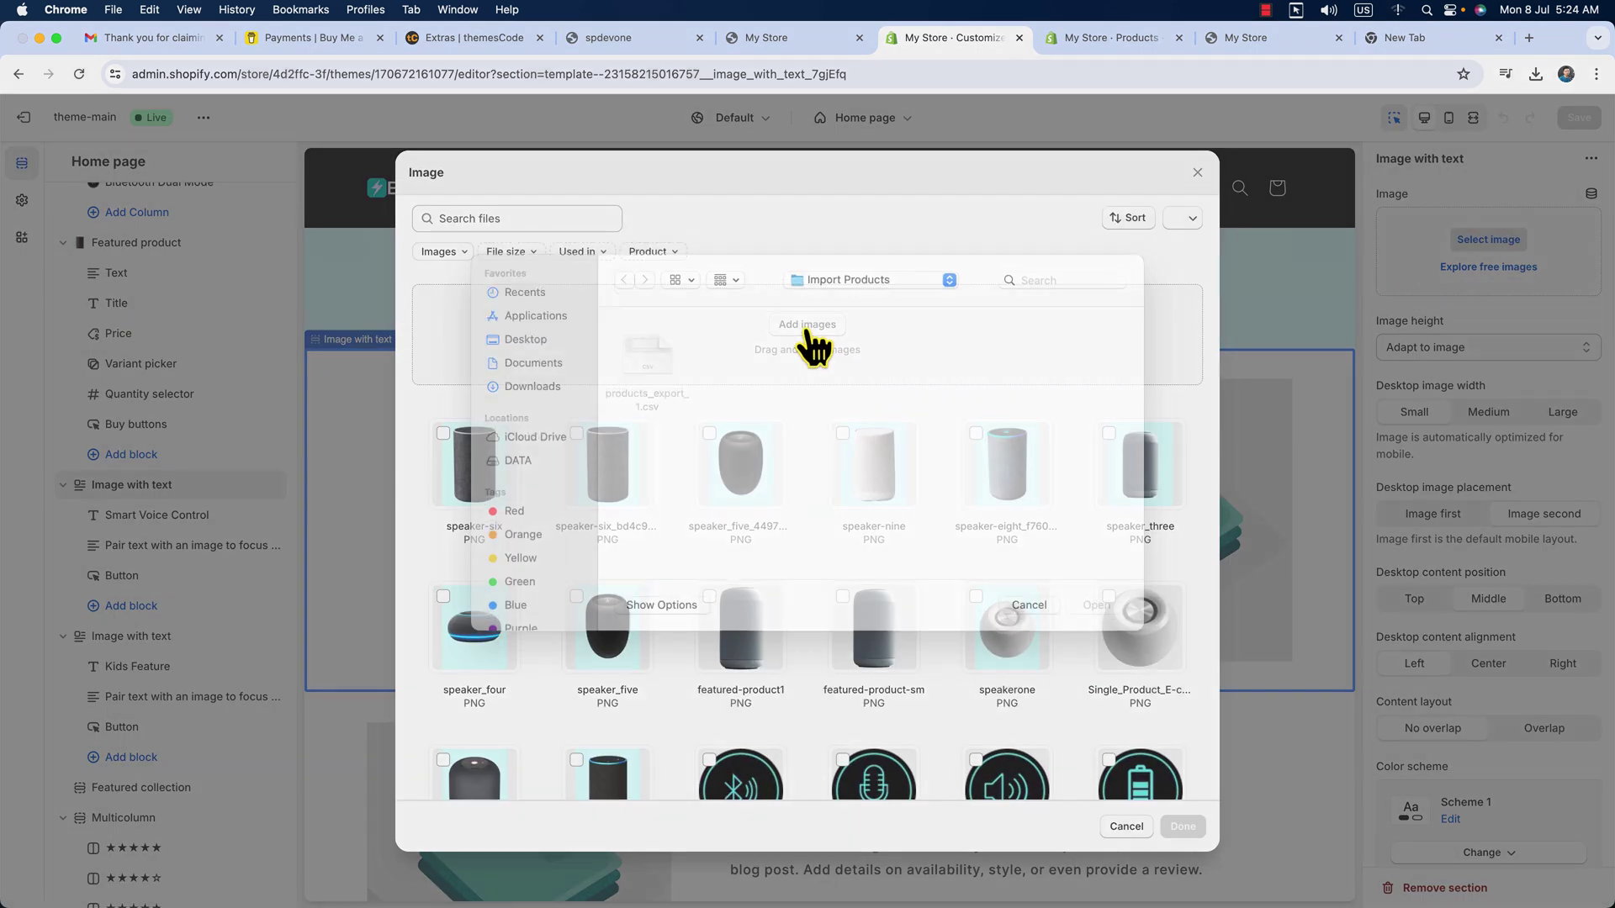
{"action": "double_click", "coordinate": [659, 492]}
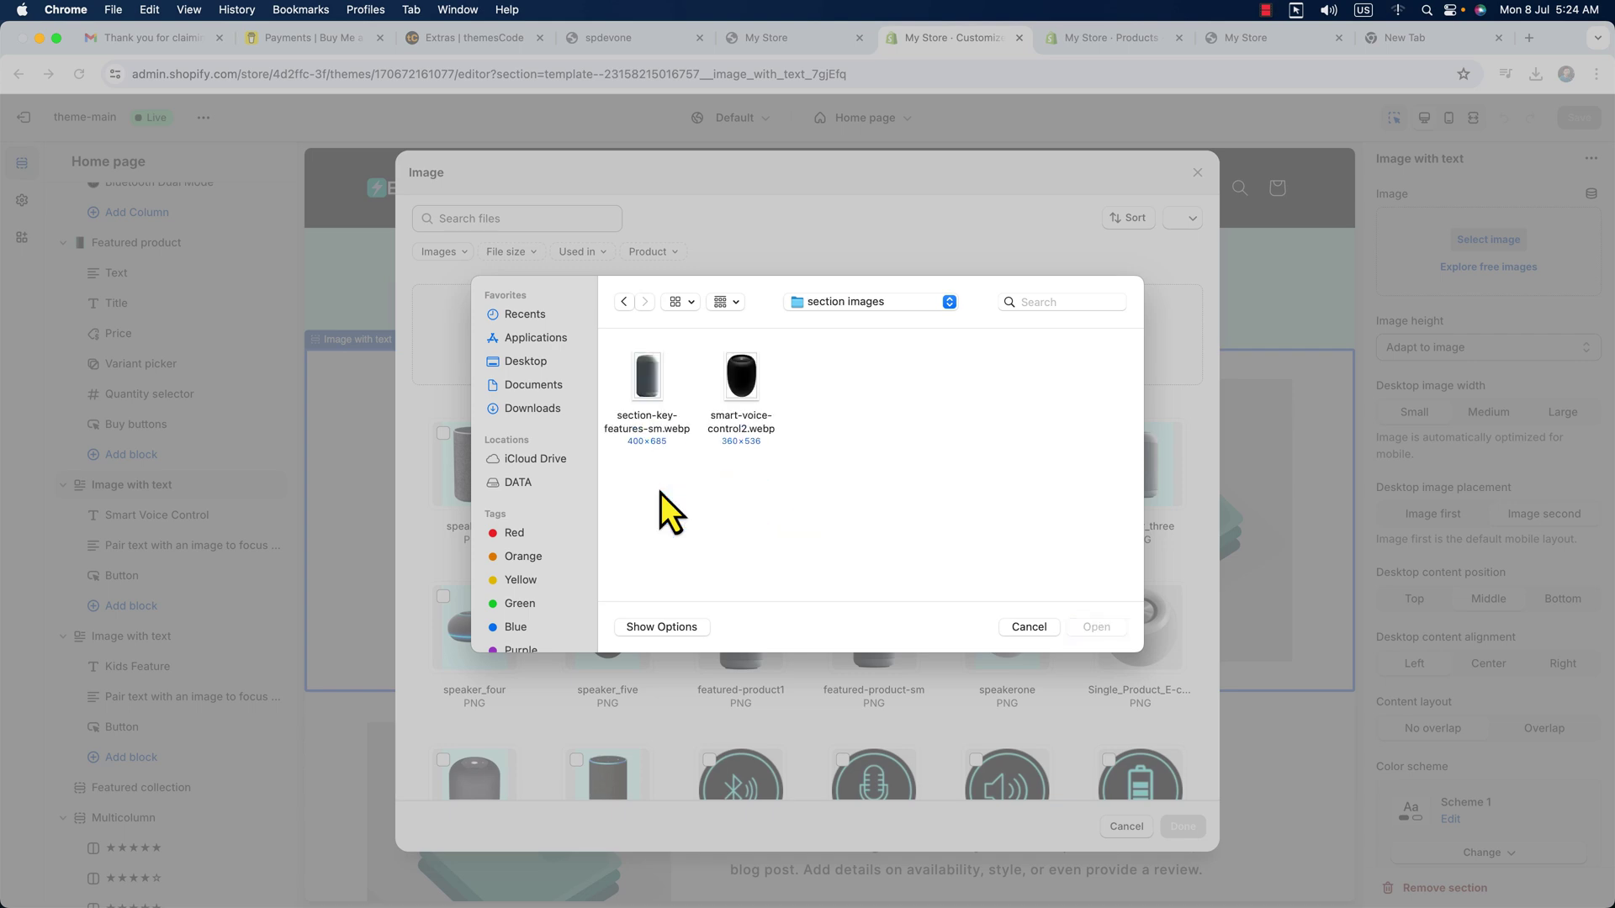
{"action": "double_click", "coordinate": [741, 391]}
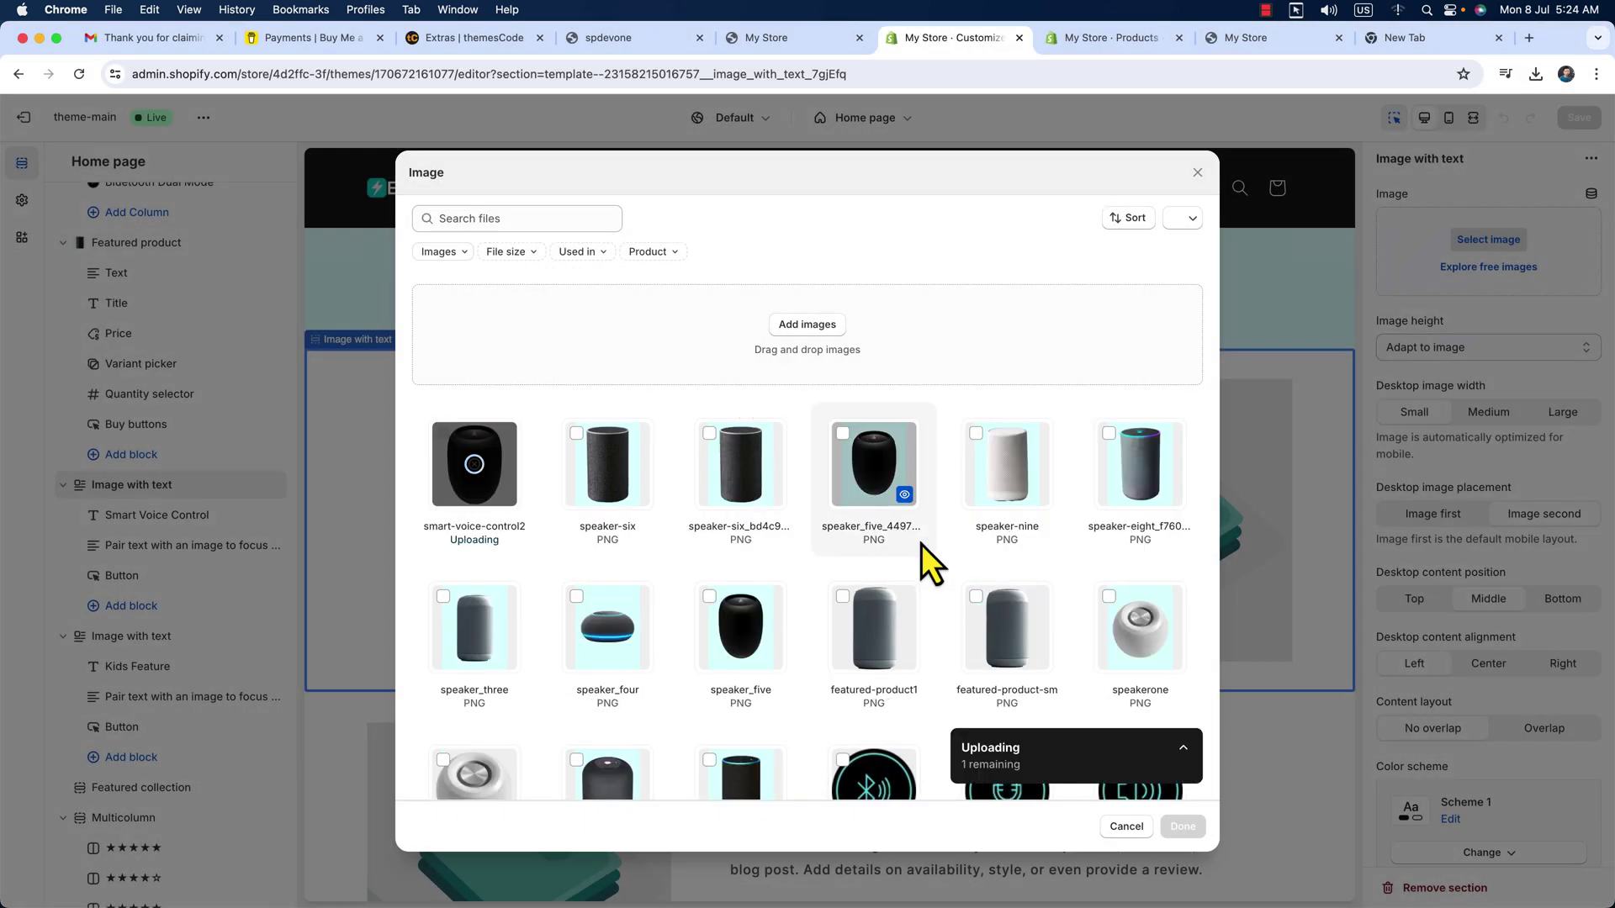
{"action": "left_click", "coordinate": [1181, 826]}
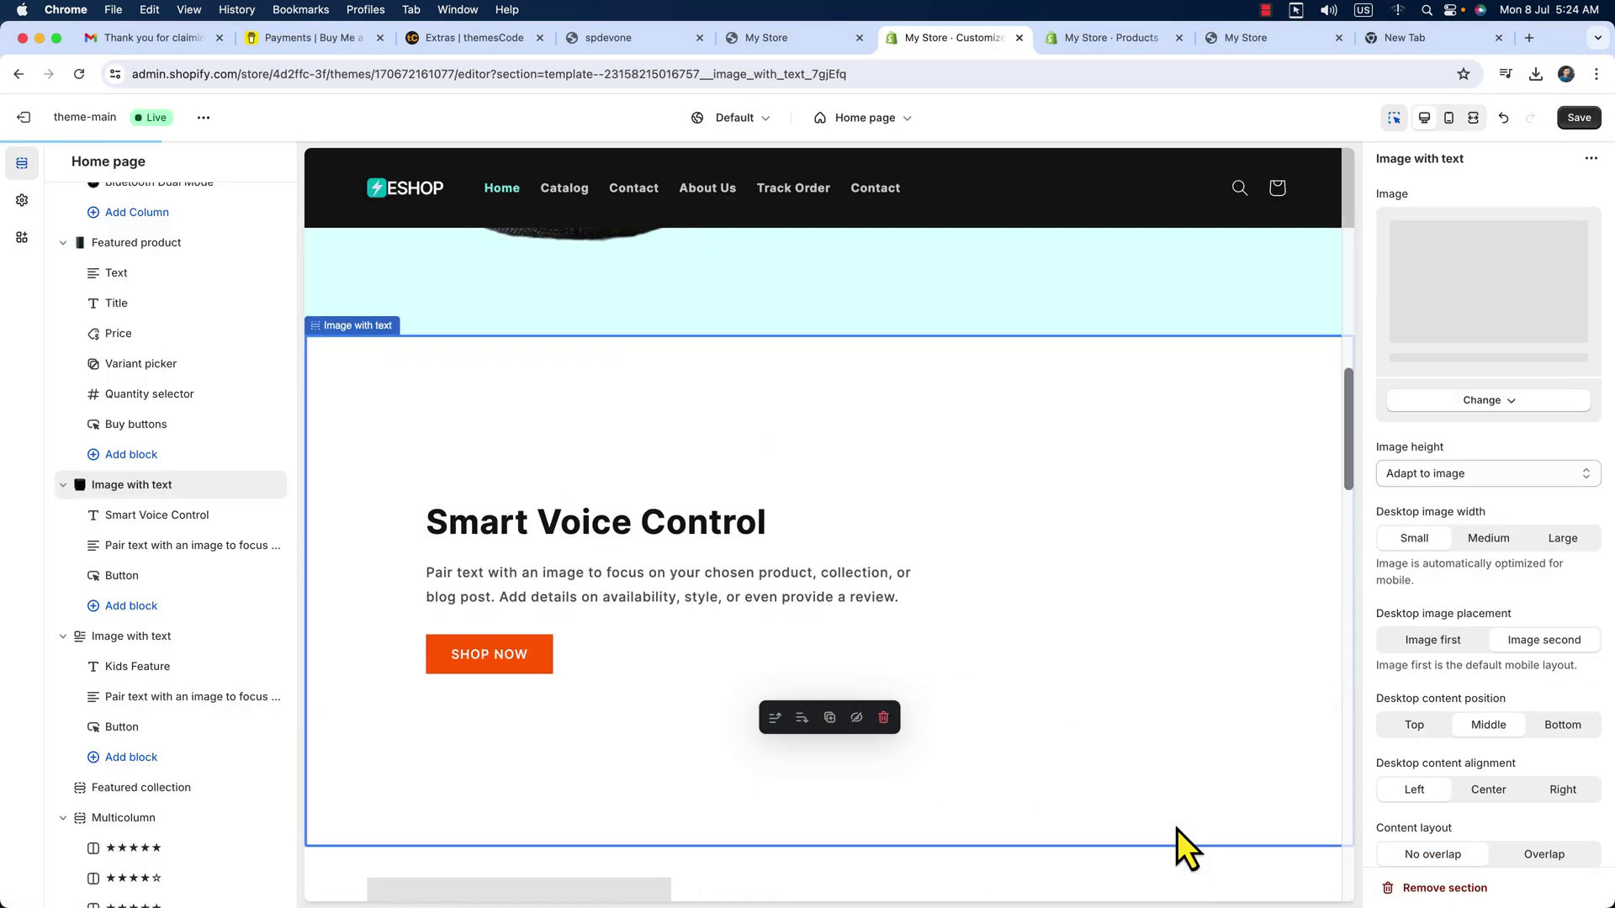
Step: Set section-key-features-sm.webp as the image of the Kids Feature section
{"action": "scroll", "coordinate": [836, 644], "scroll_direction": "down", "scroll_amount": 4}
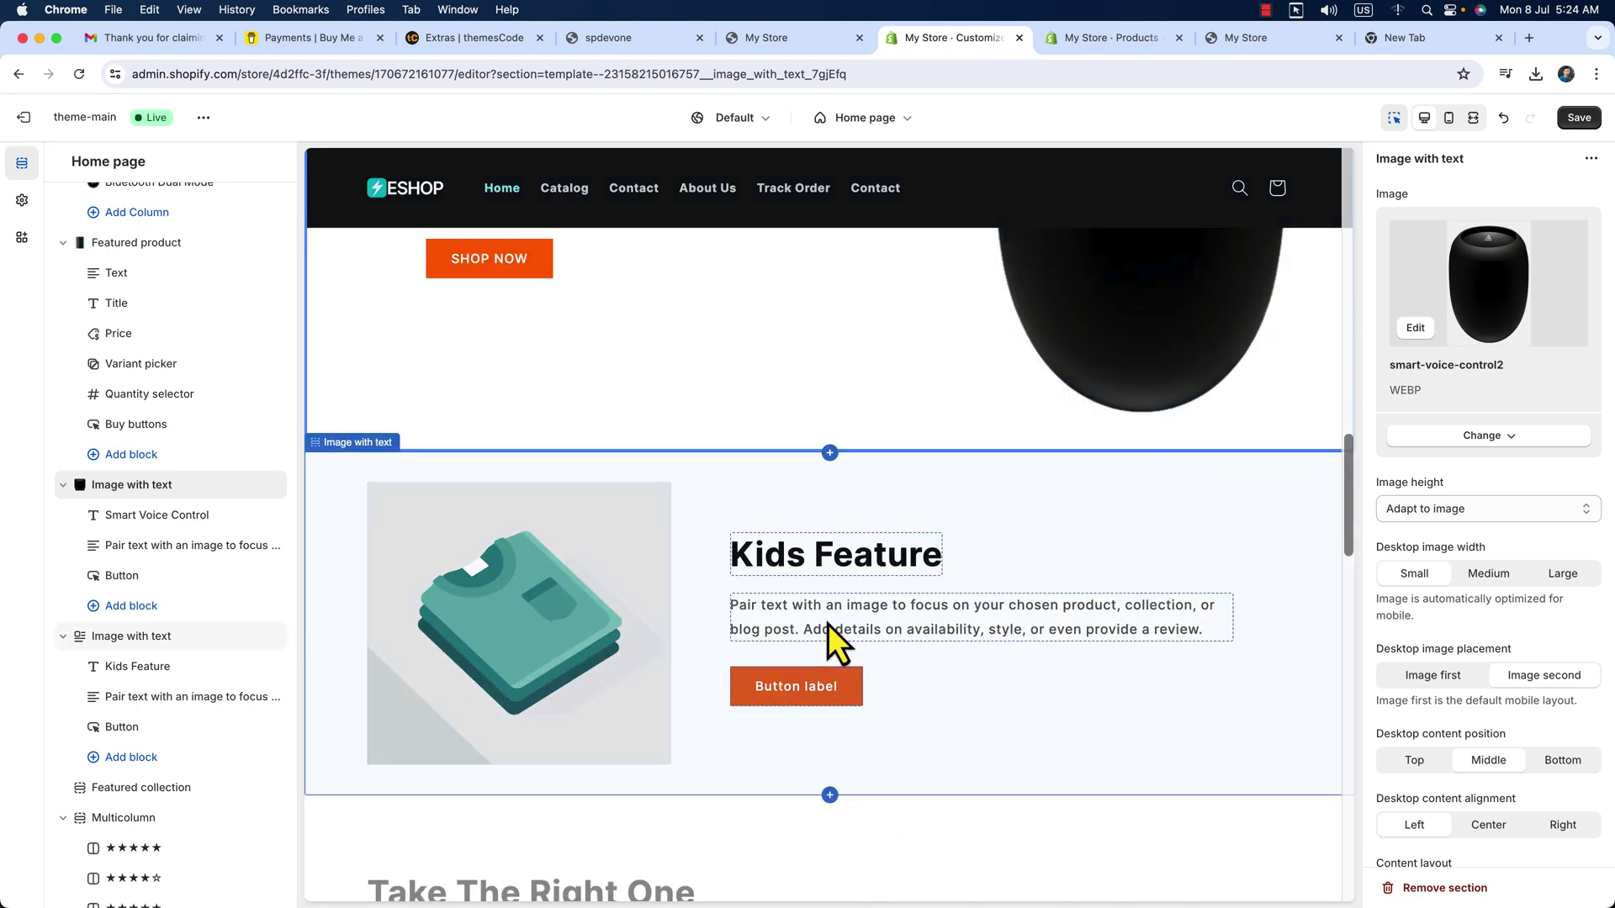
{"action": "left_click", "coordinate": [528, 608]}
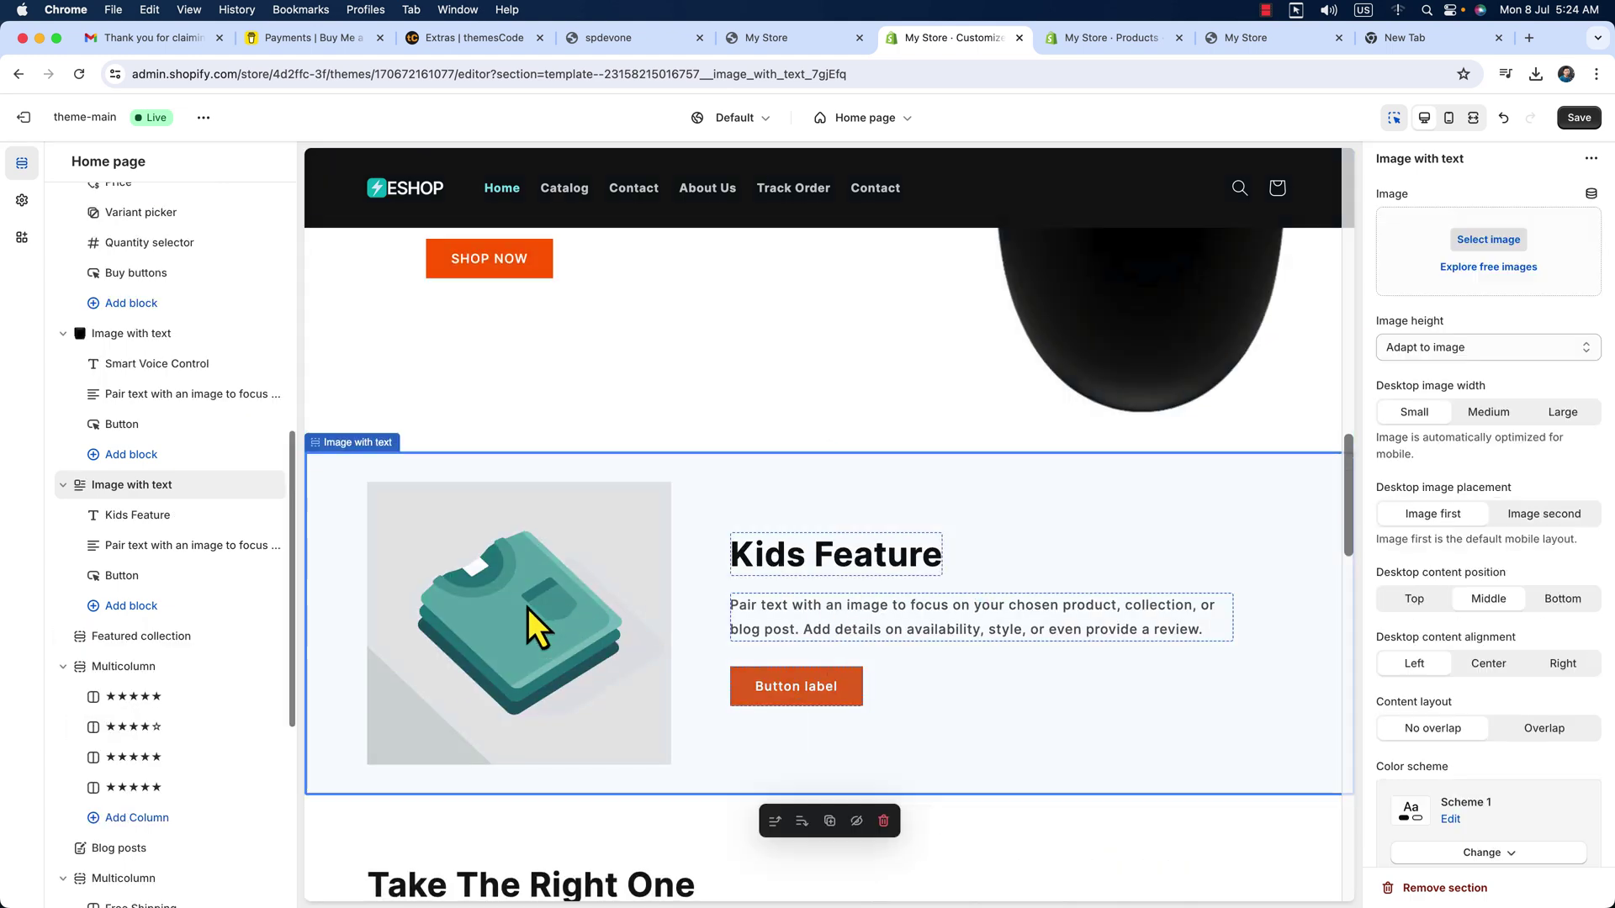
{"action": "left_click", "coordinate": [1487, 239]}
{"action": "left_click", "coordinate": [1183, 827]}
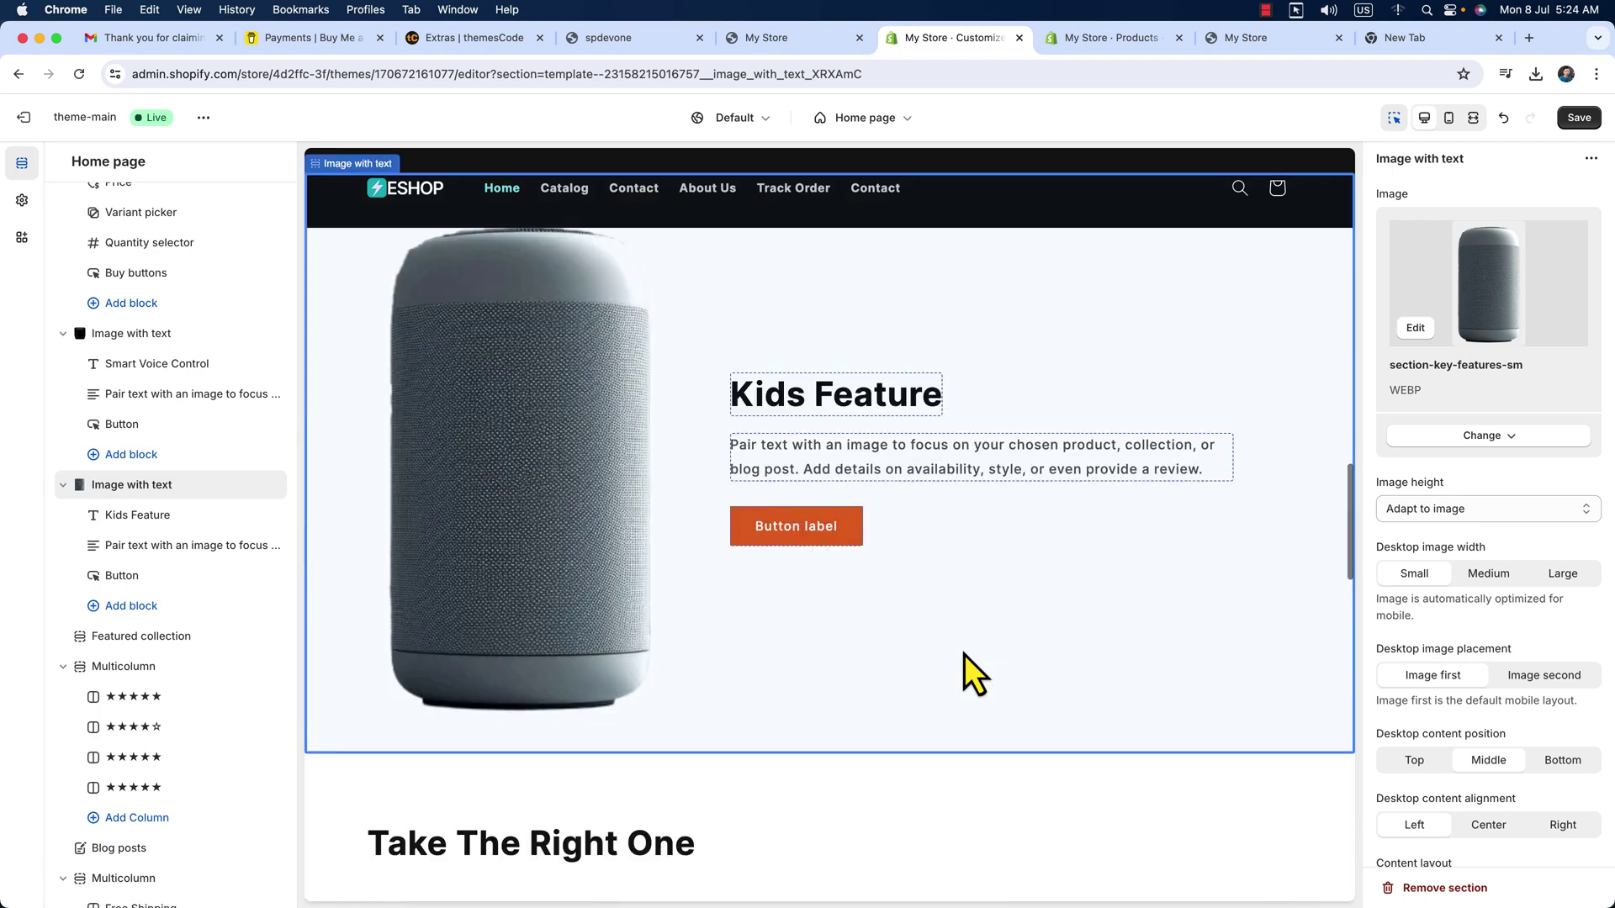
Step: Switch to the store admin and create a manual collection titled Speakers
{"action": "scroll", "coordinate": [964, 654], "scroll_direction": "down", "scroll_amount": 3}
{"action": "scroll", "coordinate": [963, 654], "scroll_direction": "down", "scroll_amount": 4}
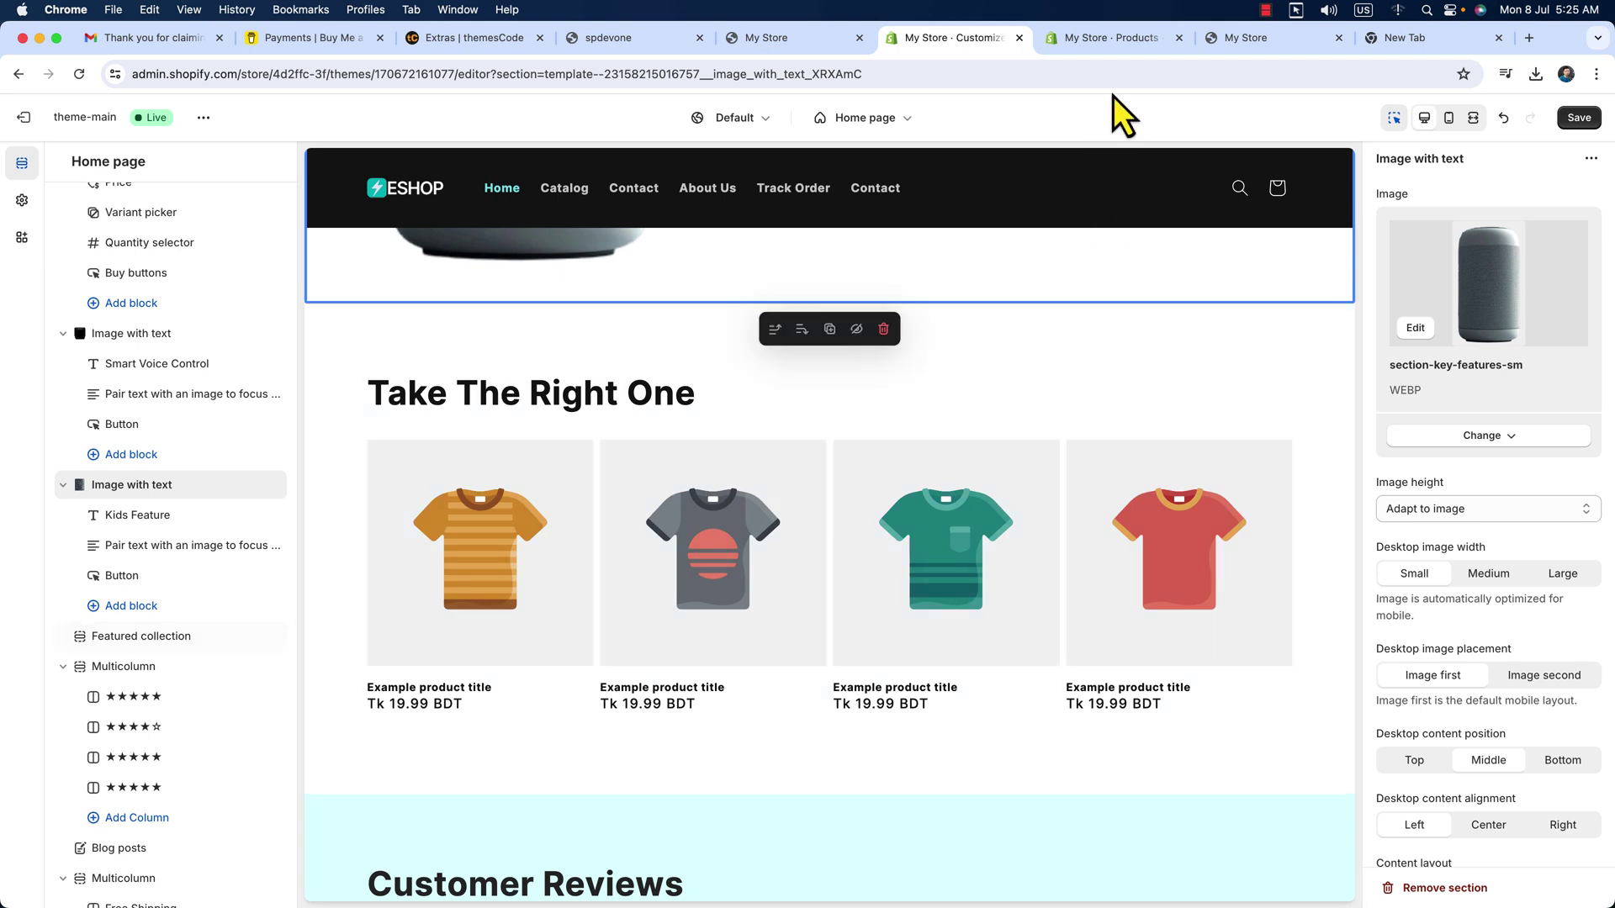
{"action": "left_click", "coordinate": [1114, 42]}
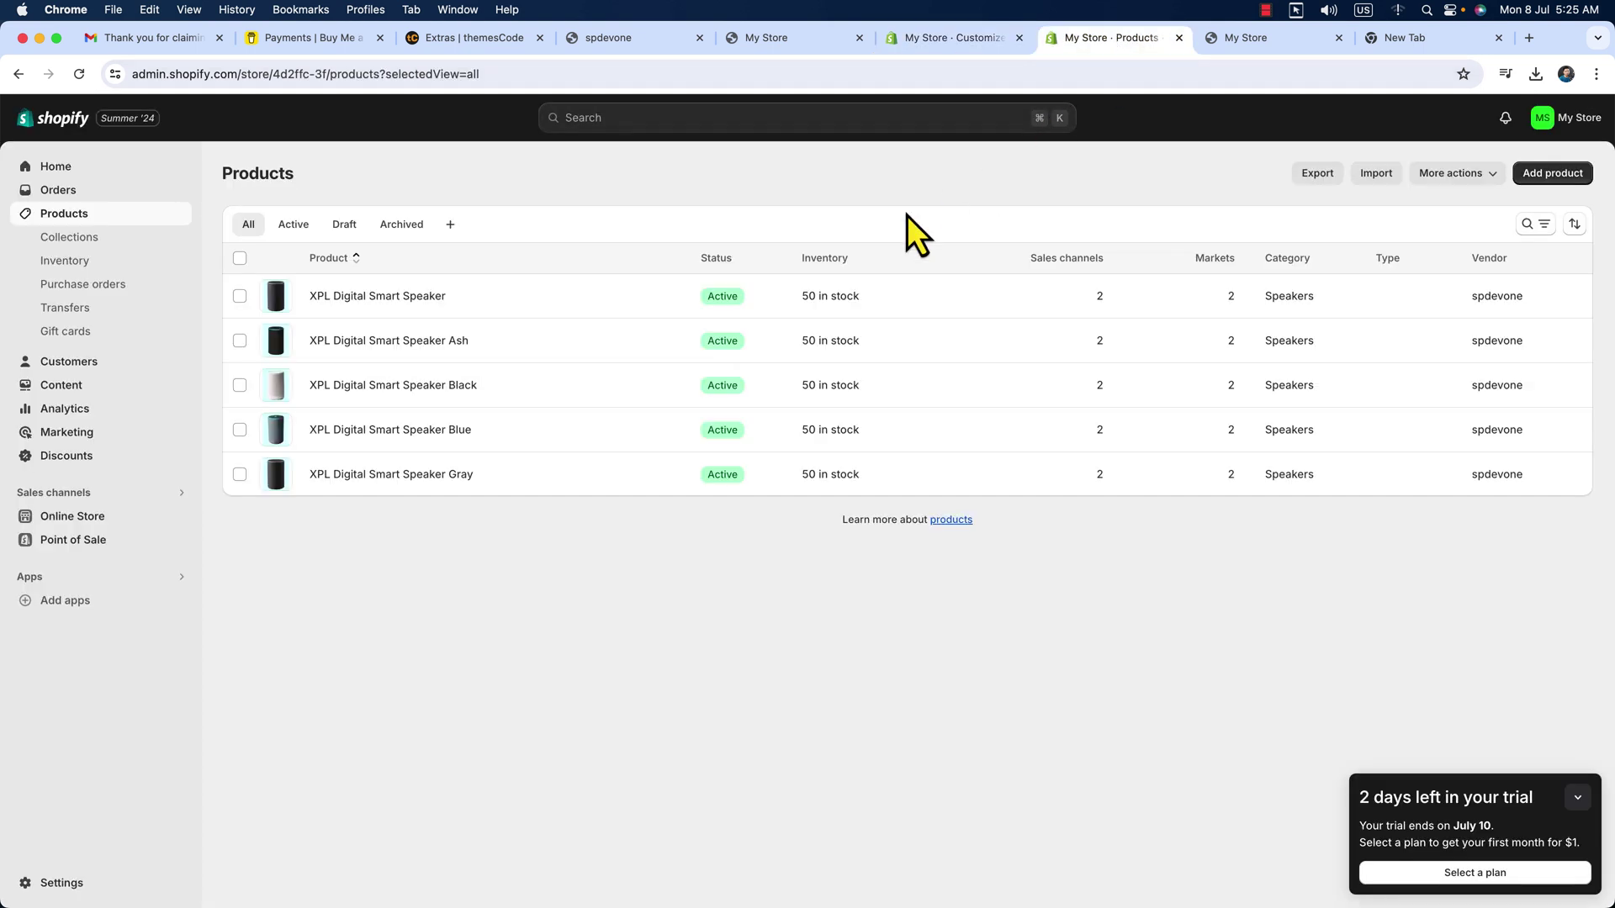
{"action": "left_click", "coordinate": [72, 243]}
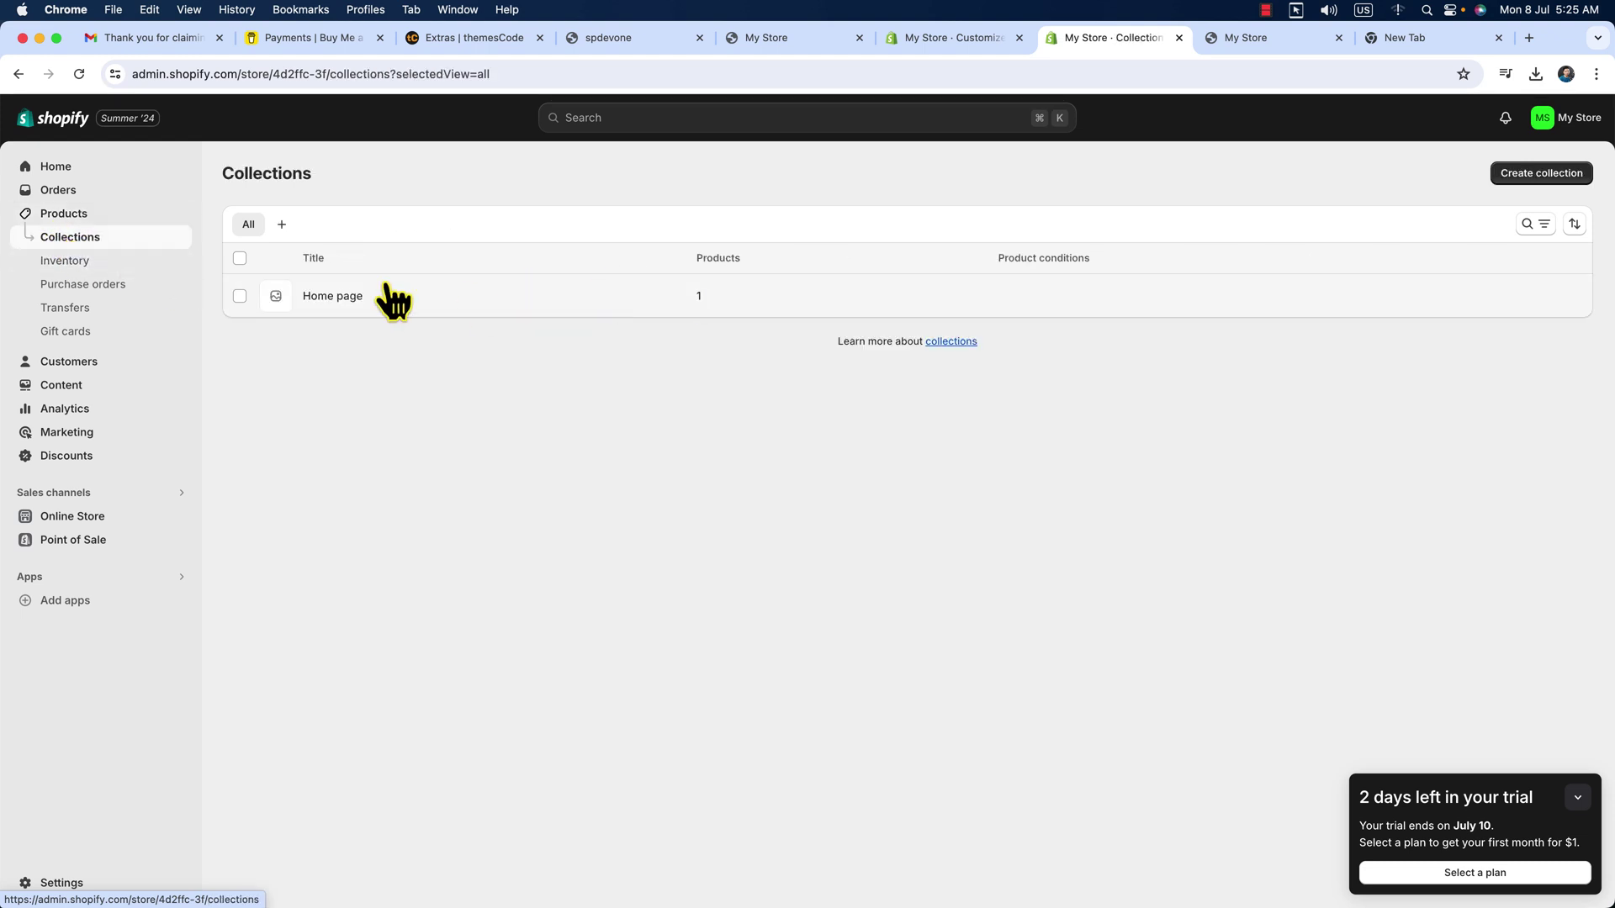
{"action": "left_click", "coordinate": [1538, 175]}
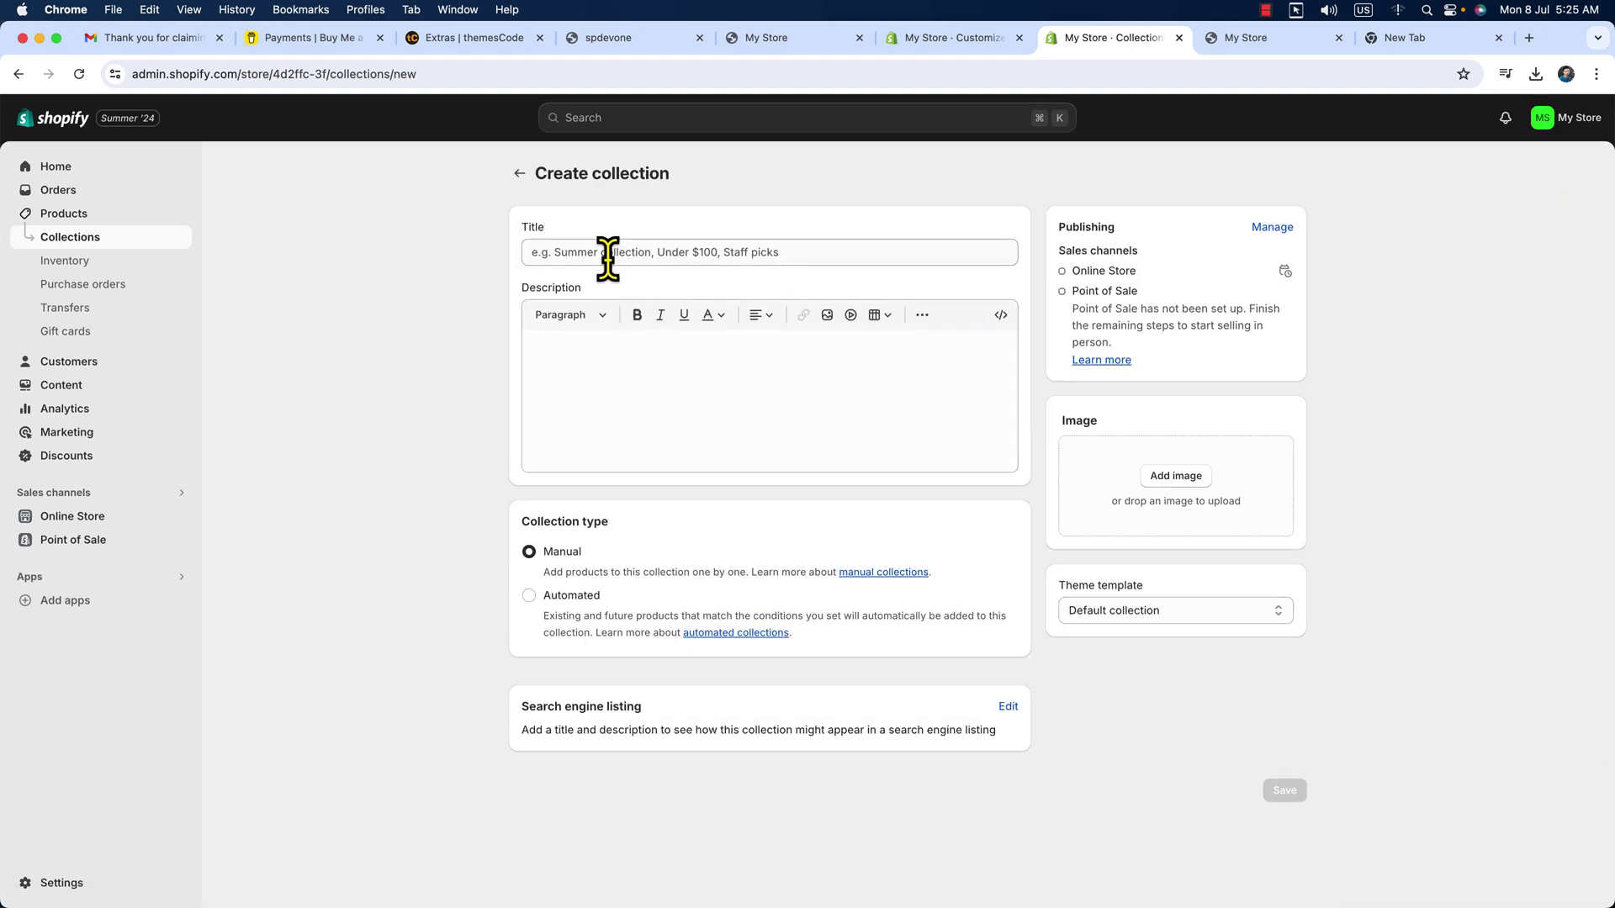
{"action": "left_click", "coordinate": [607, 259]}
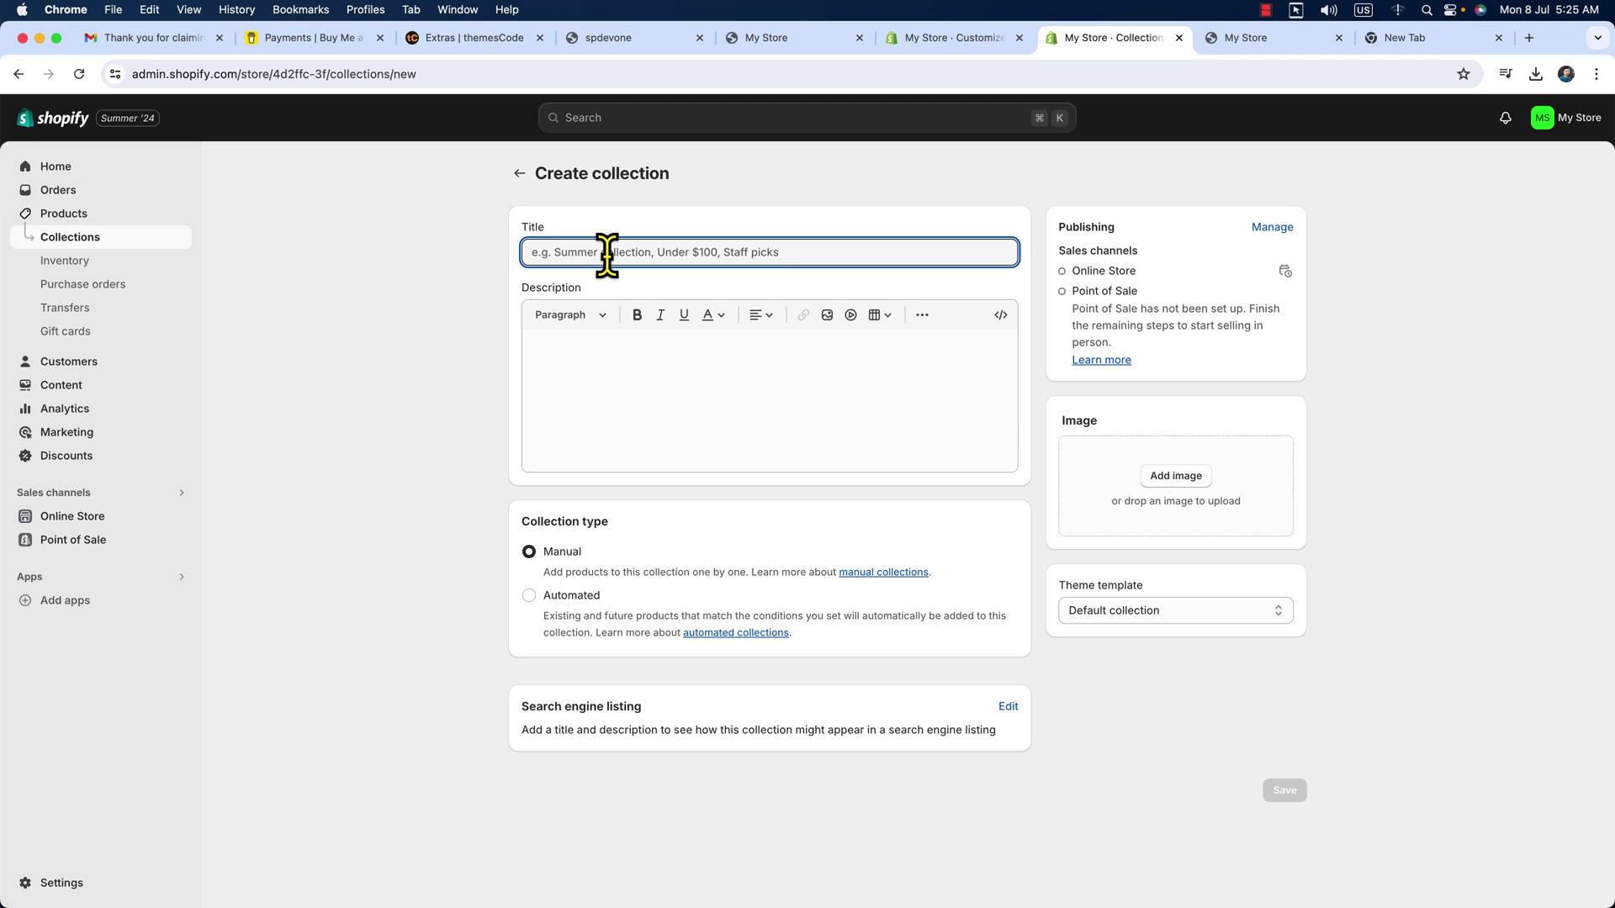
{"action": "type", "text": "Speakers"}
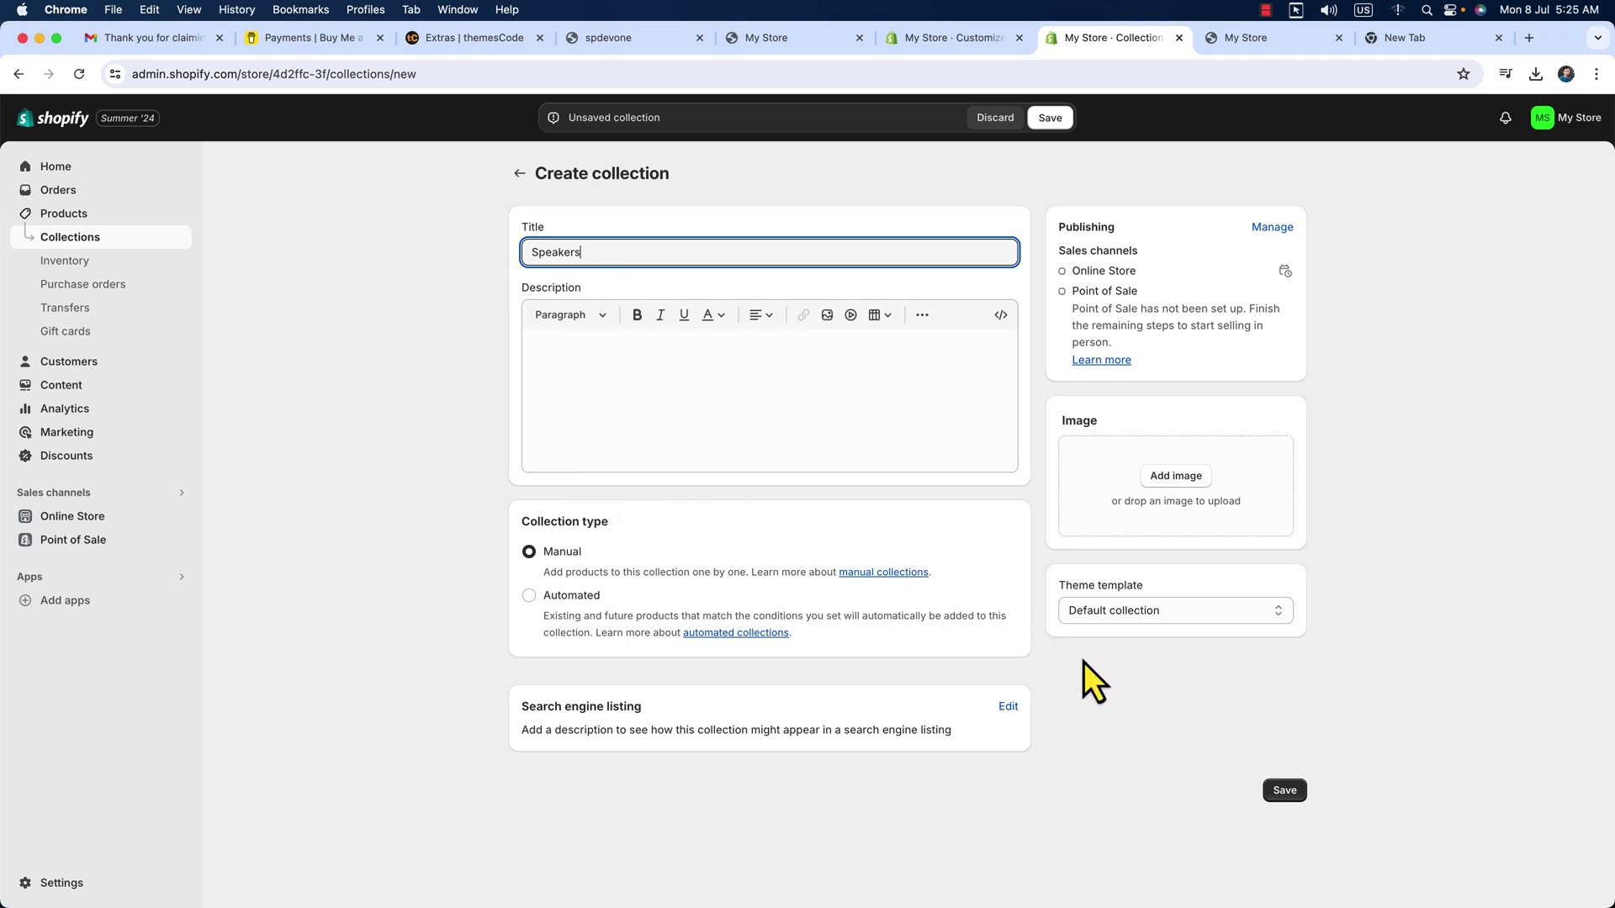
{"action": "left_click", "coordinate": [1289, 794]}
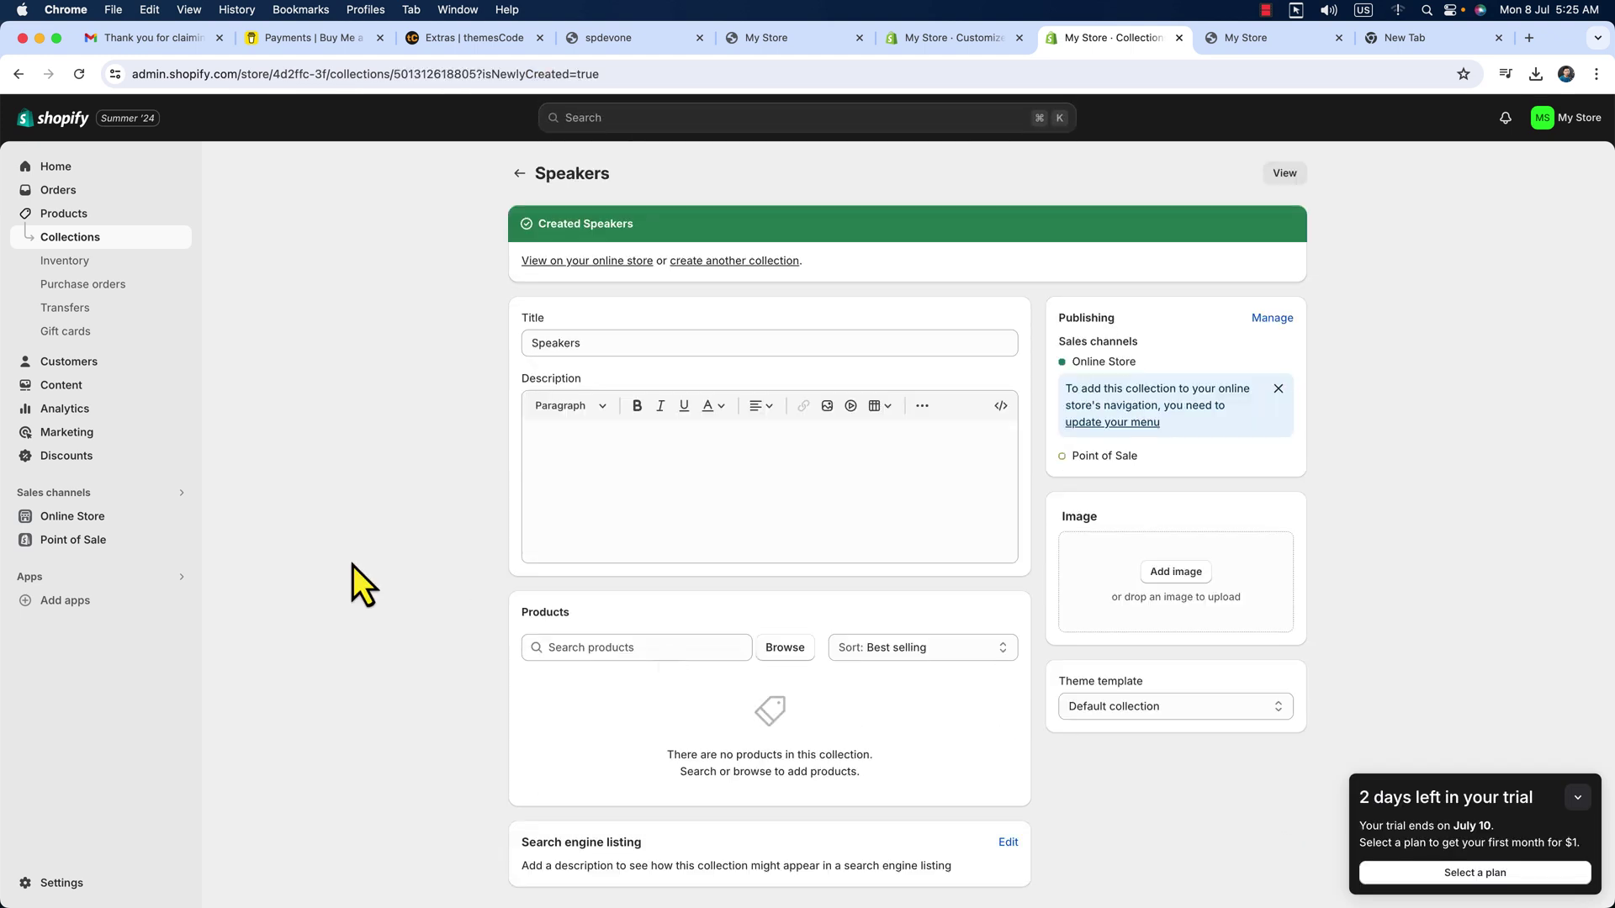
Step: Add the XPL Digital Smart Speaker and its Ash, Black, Blue and Gray versions to the Speakers collection
{"action": "left_click", "coordinate": [86, 240]}
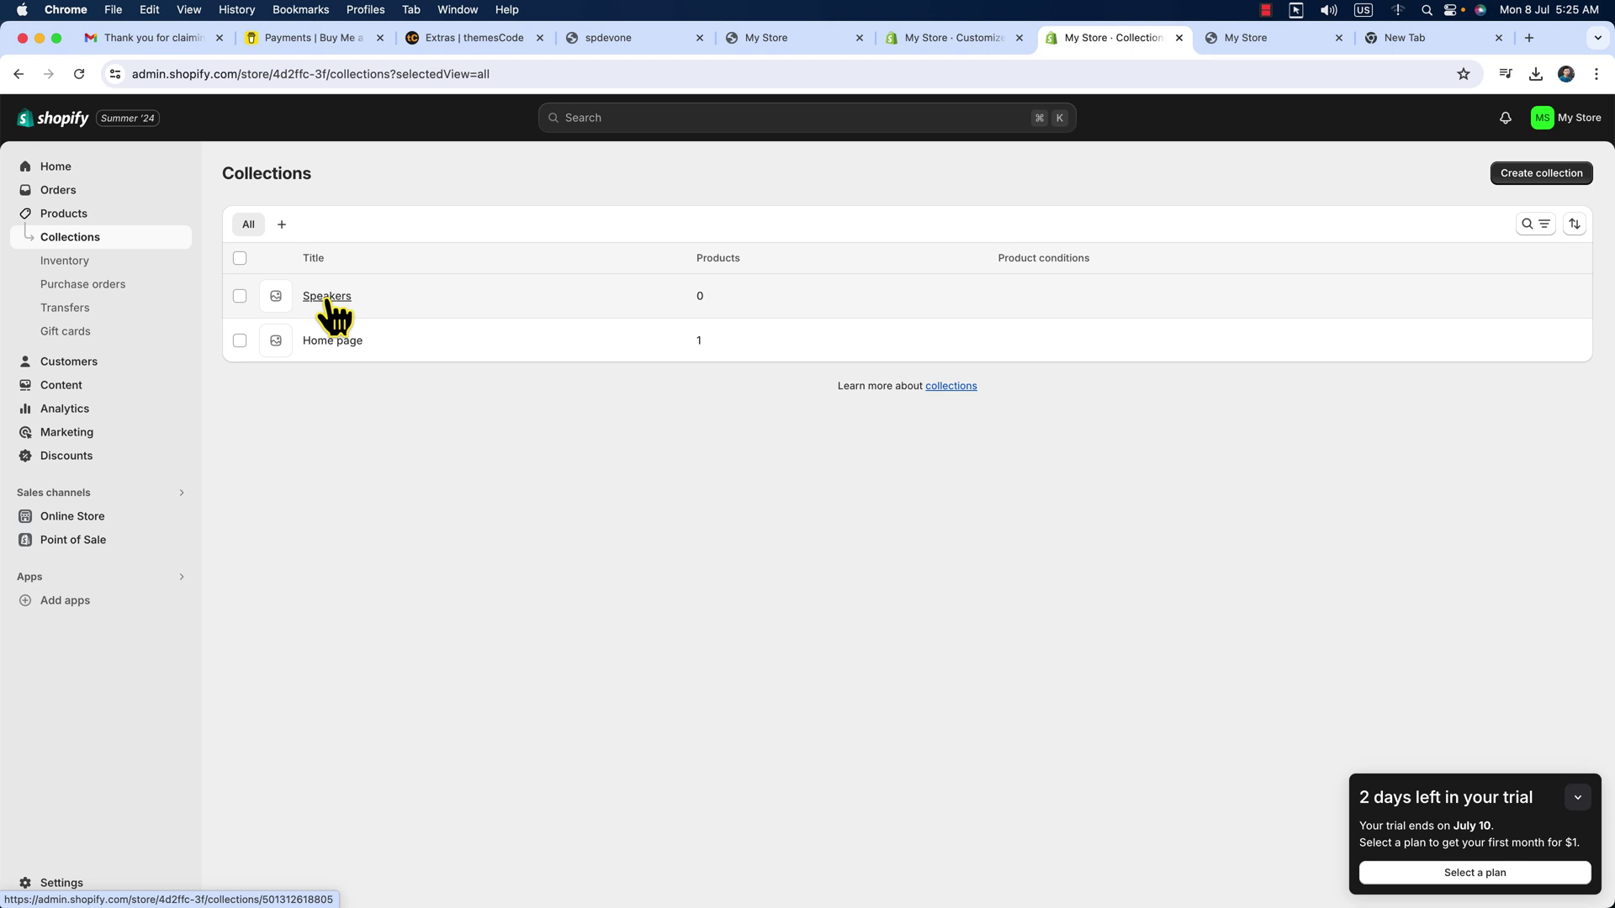
{"action": "left_click", "coordinate": [328, 297]}
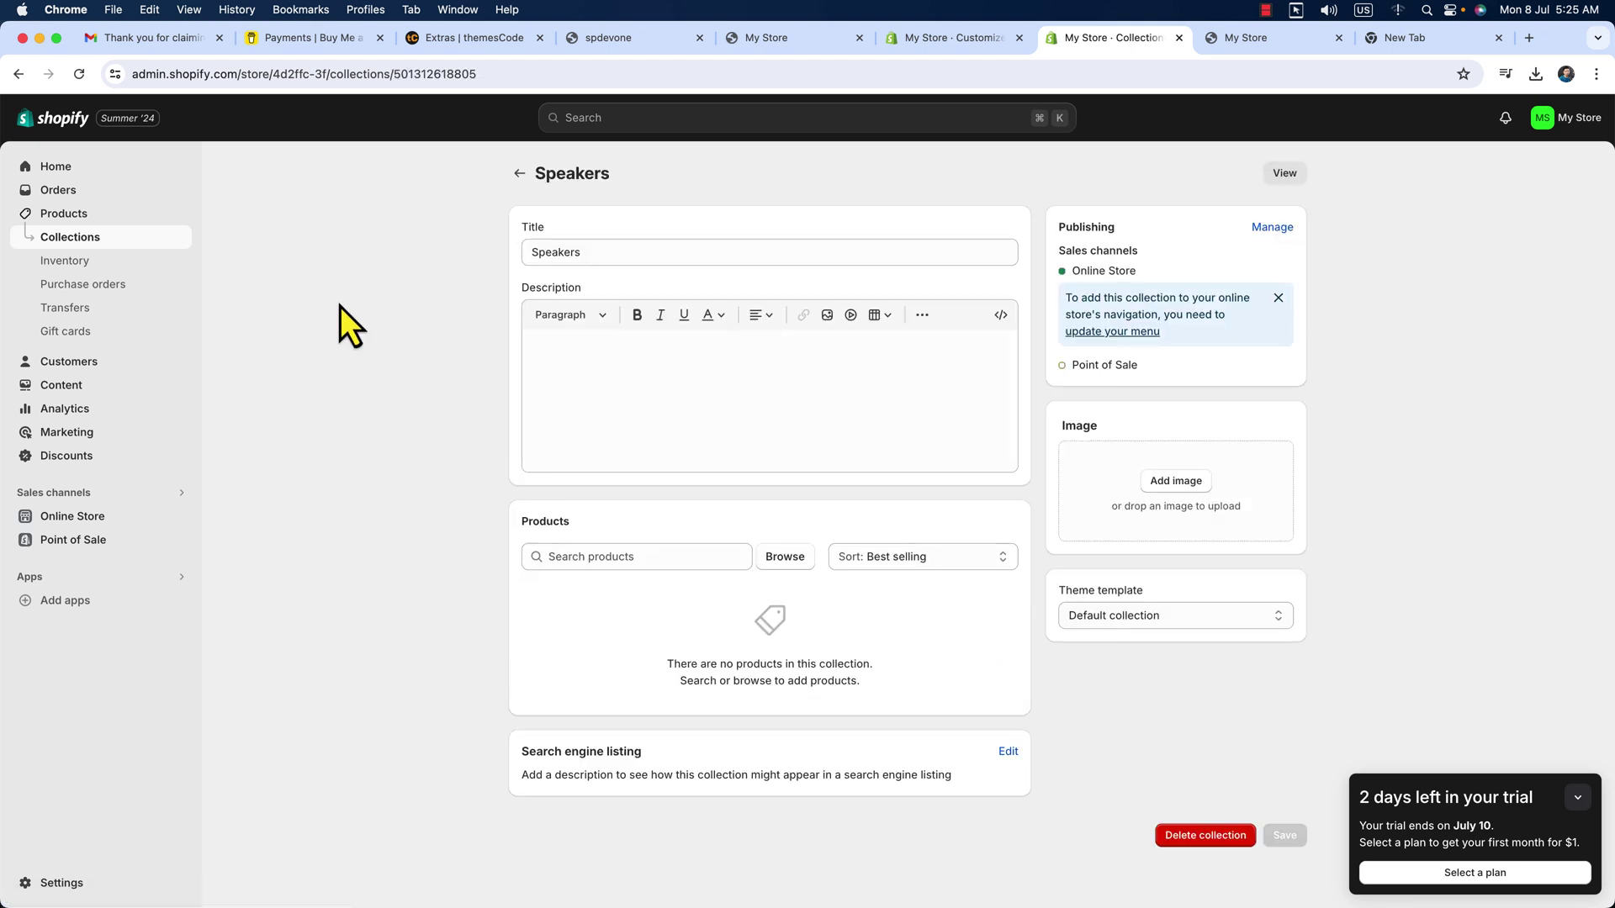
{"action": "left_click", "coordinate": [784, 560]}
{"action": "left_click", "coordinate": [568, 340]}
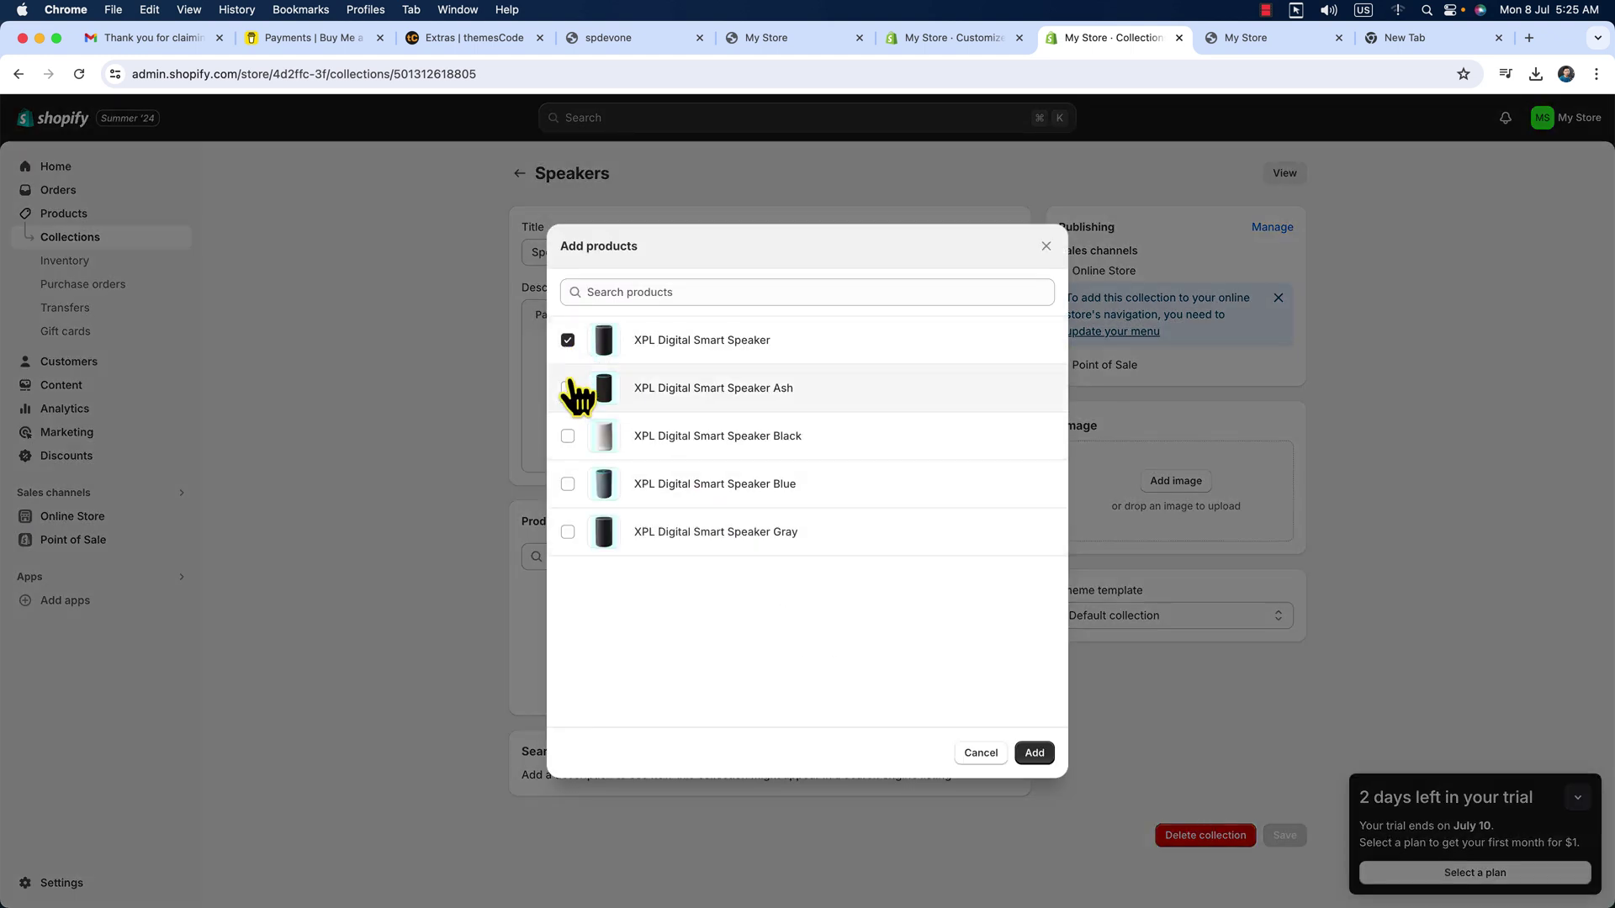
{"action": "left_click", "coordinate": [568, 388]}
{"action": "left_click", "coordinate": [568, 435]}
{"action": "left_click", "coordinate": [568, 483]}
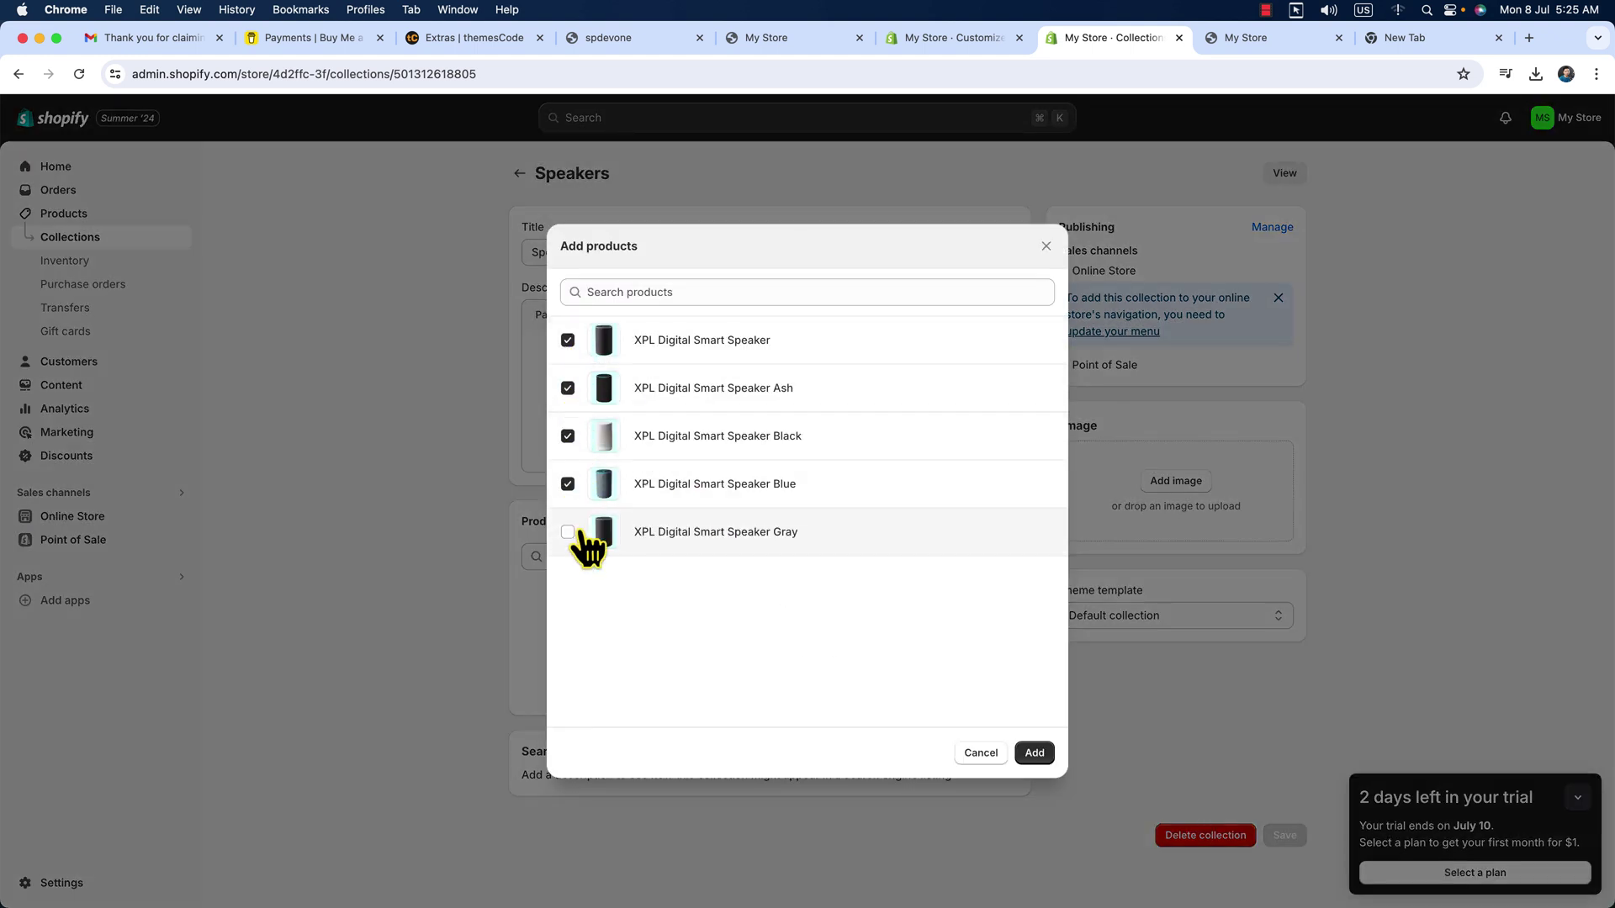
{"action": "left_click", "coordinate": [568, 531]}
{"action": "left_click", "coordinate": [1034, 753]}
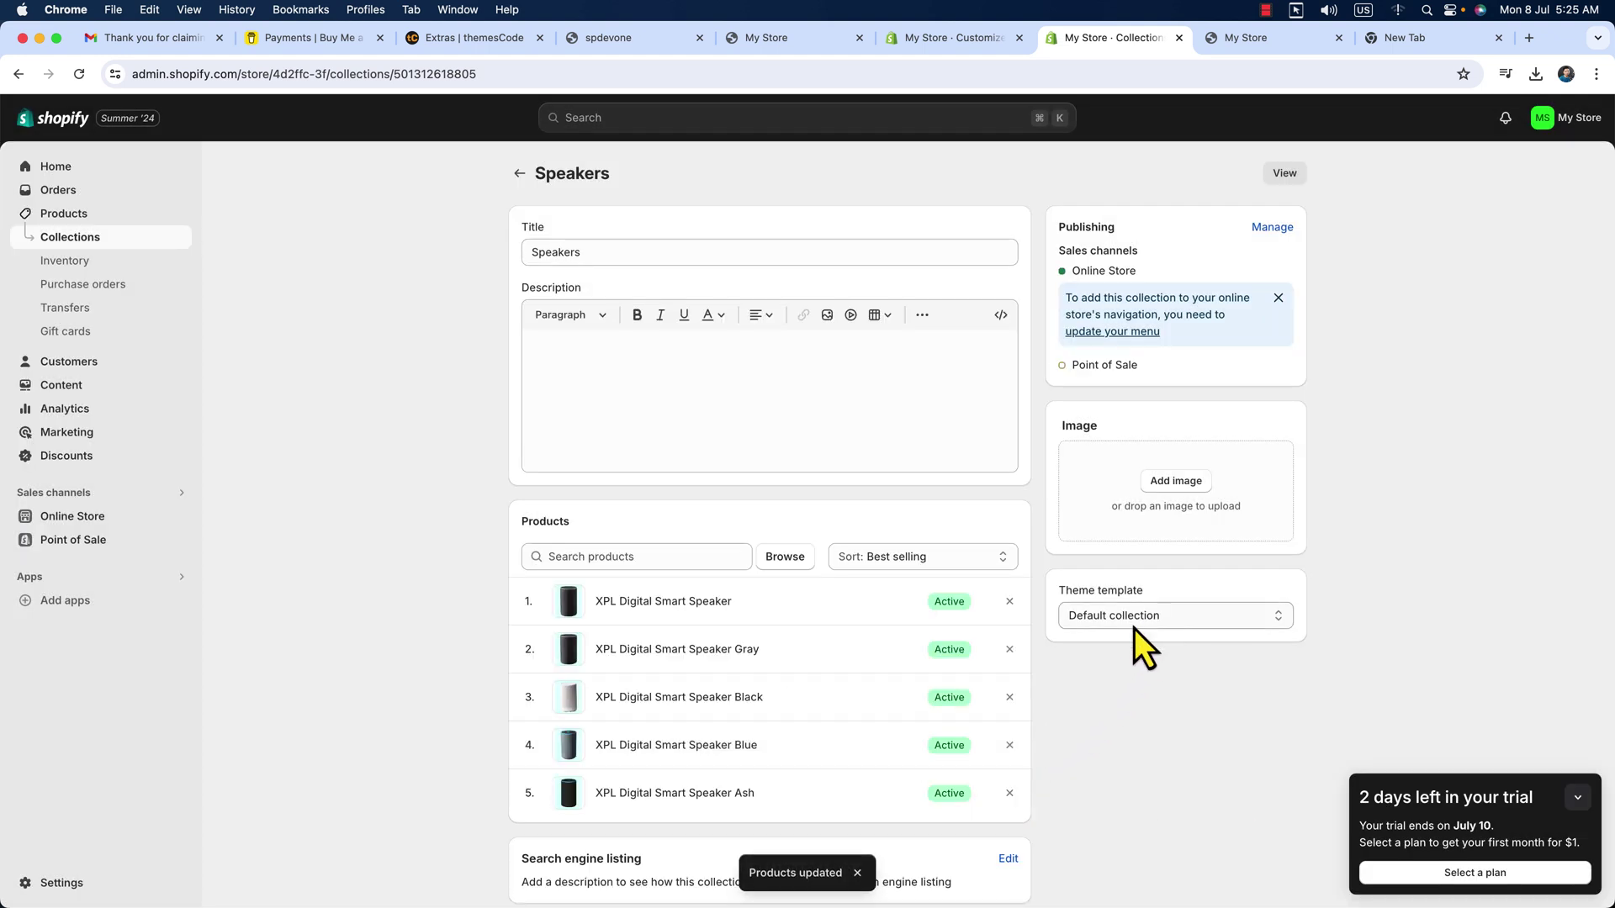
{"action": "scroll", "coordinate": [1093, 614], "scroll_direction": "down", "scroll_amount": 1}
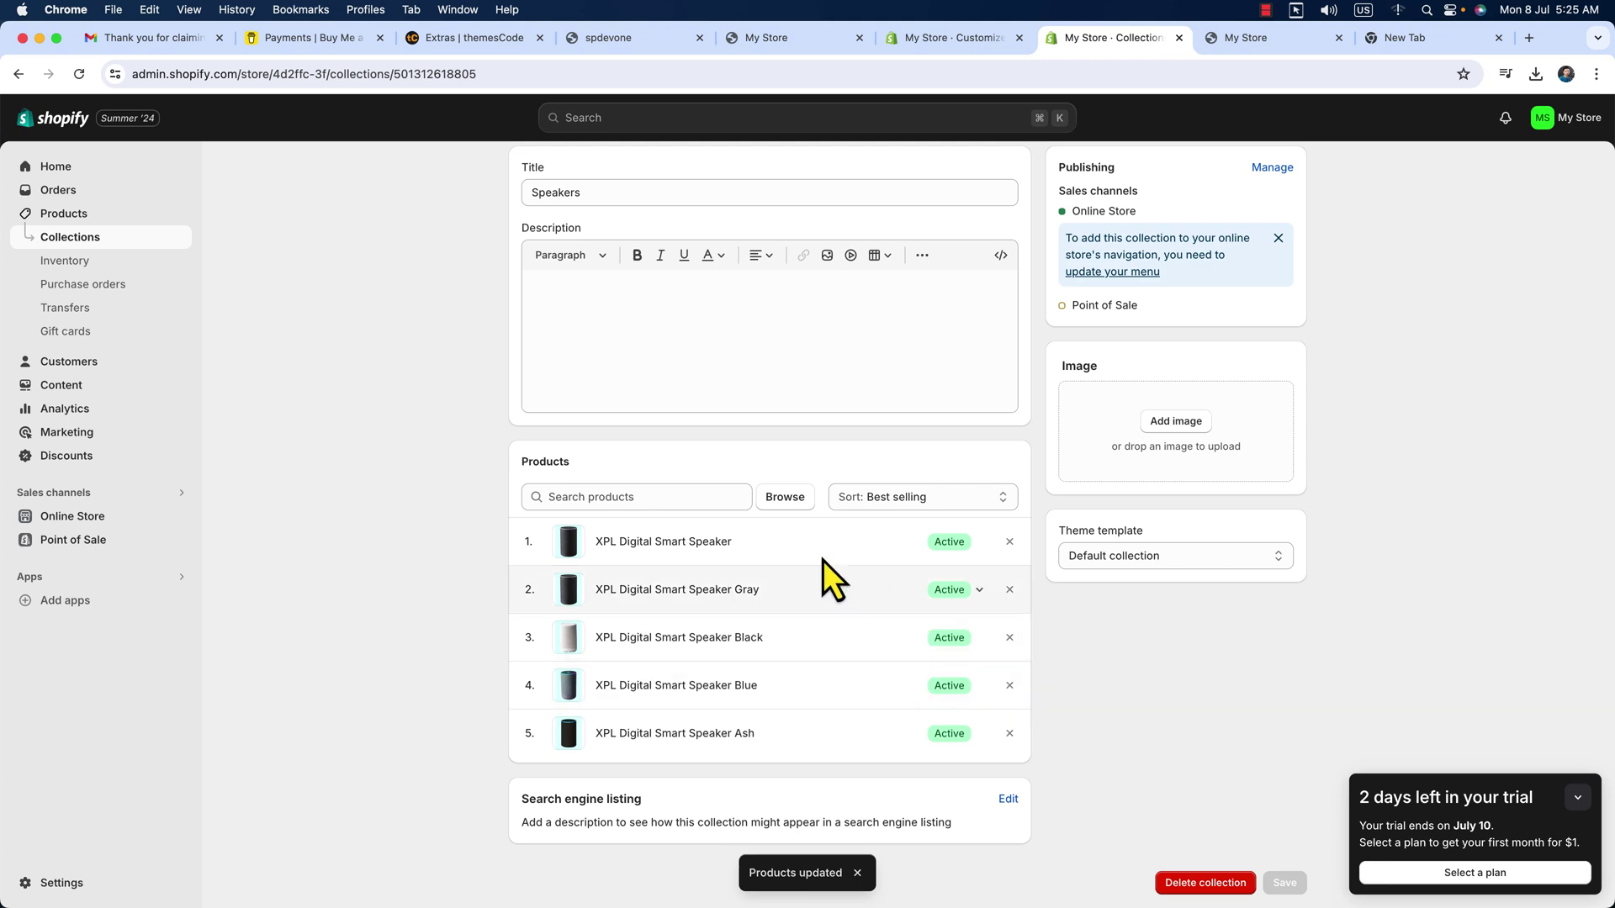
Step: Return to the theme editor, save the home page changes, and check the Take The Right One section against the Speakers collection
{"action": "scroll", "coordinate": [820, 560], "scroll_direction": "up", "scroll_amount": 1}
{"action": "left_click", "coordinate": [946, 49]}
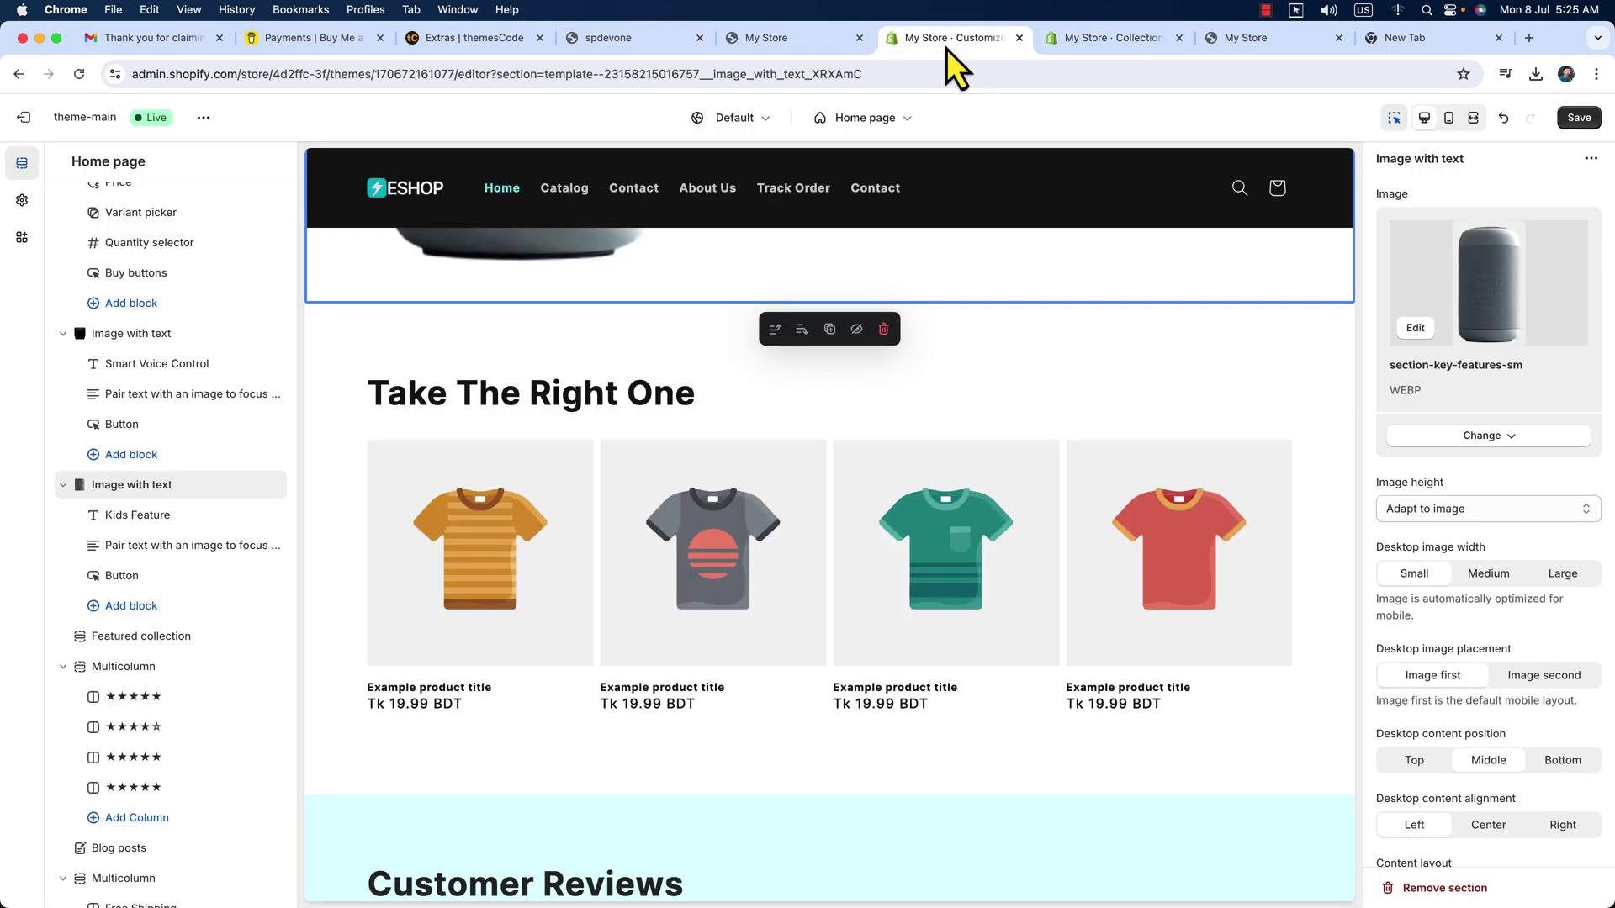
{"action": "left_click", "coordinate": [80, 74]}
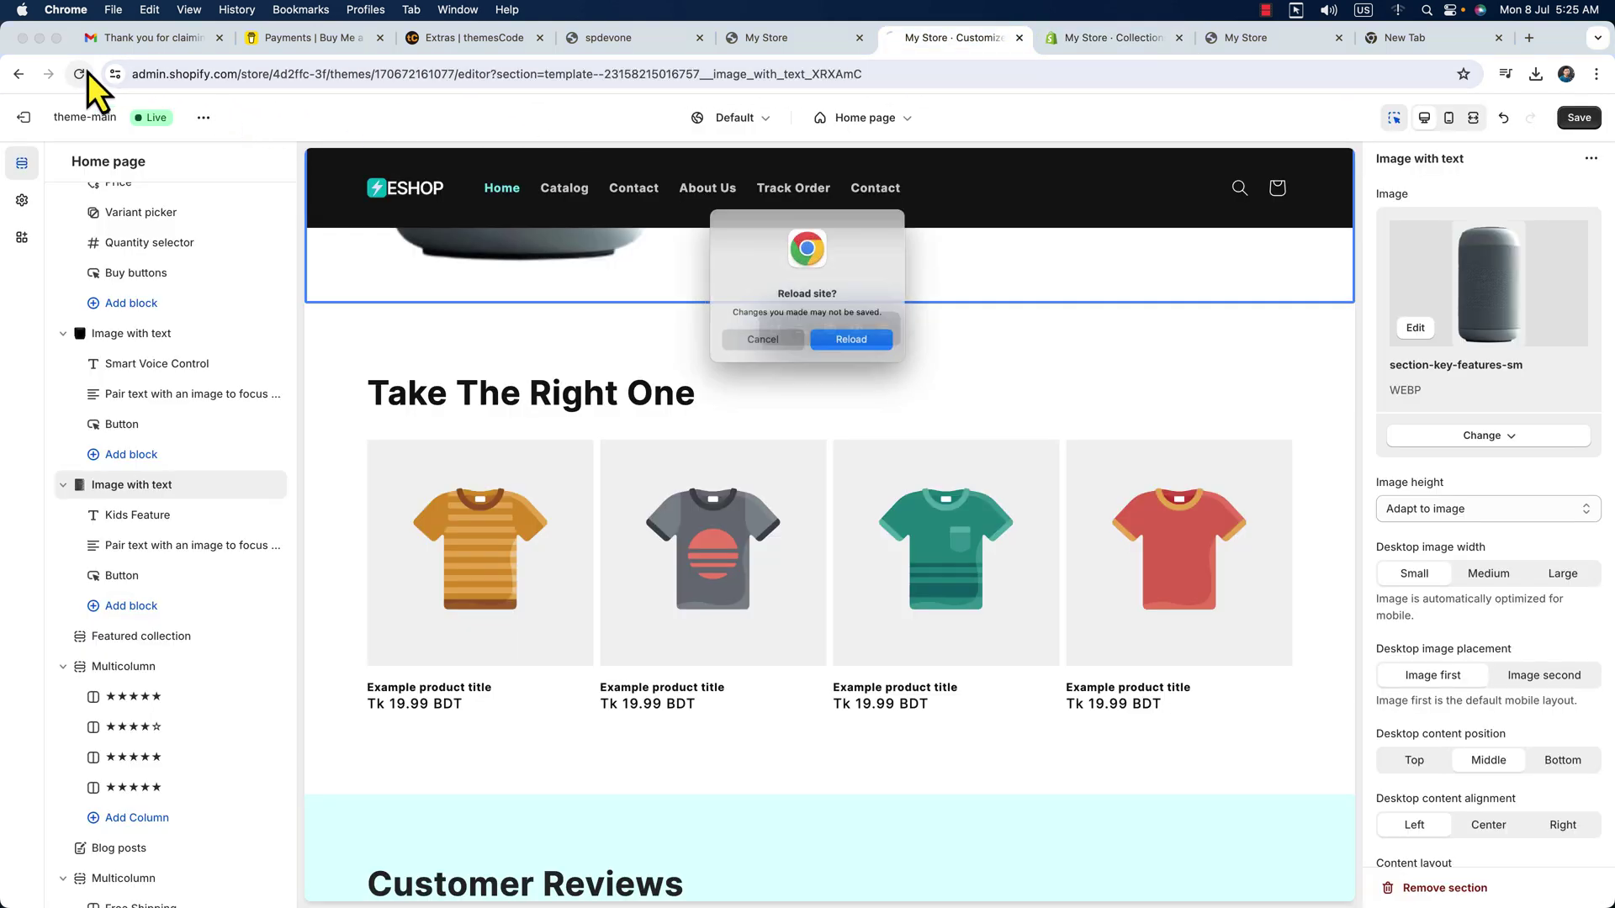
{"action": "left_click", "coordinate": [772, 351]}
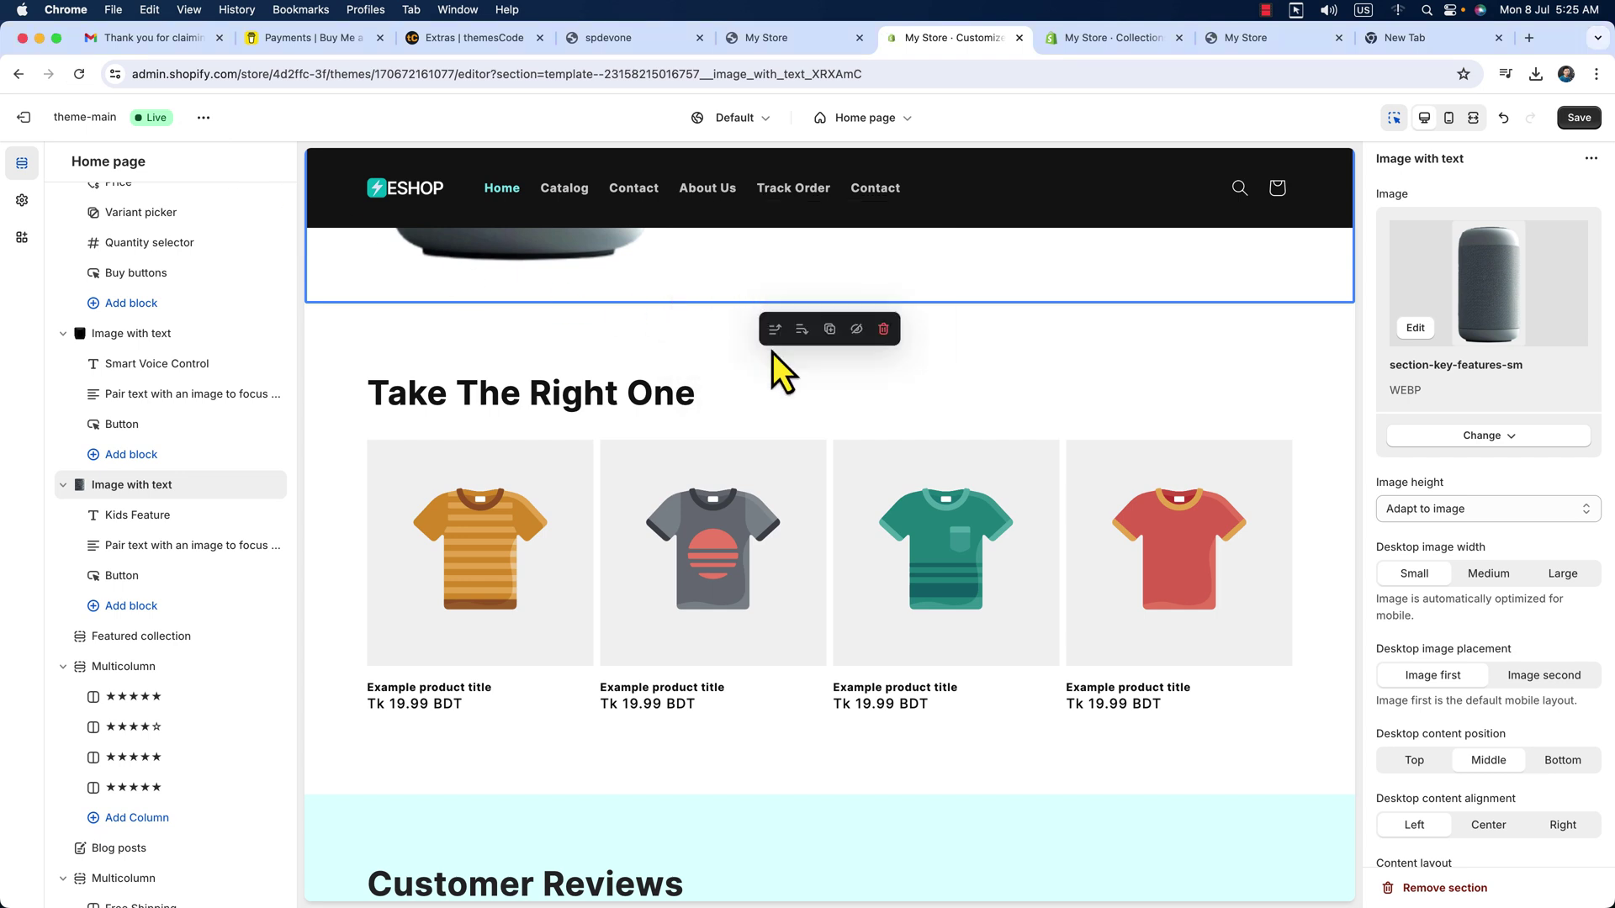
{"action": "left_click", "coordinate": [1578, 117]}
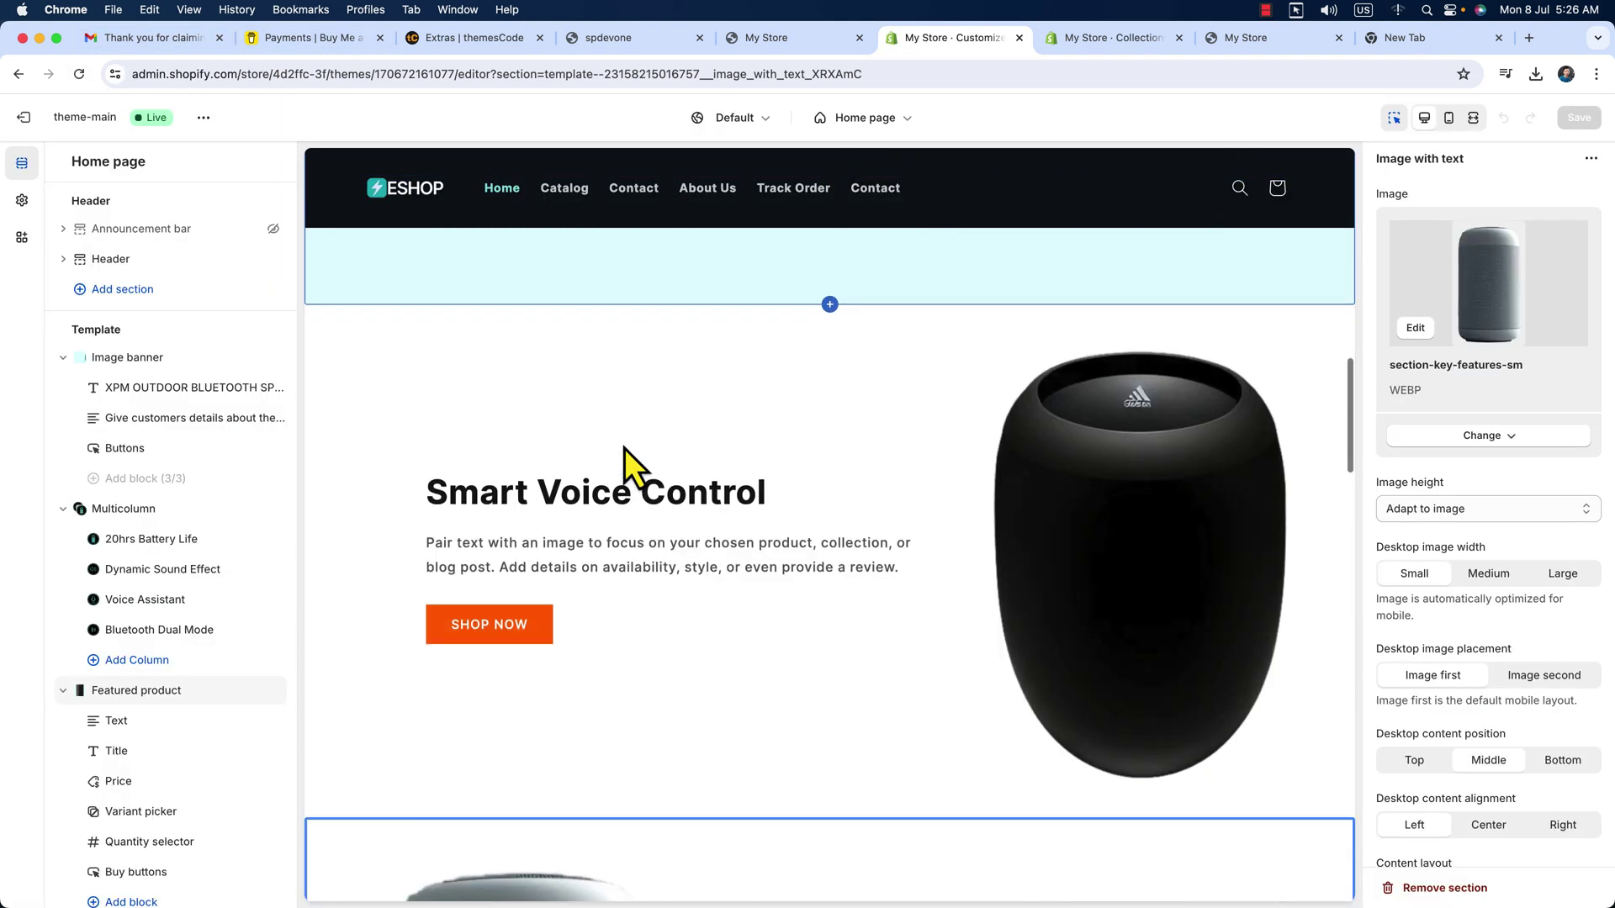
{"action": "scroll", "coordinate": [624, 447], "scroll_direction": "down", "scroll_amount": 15}
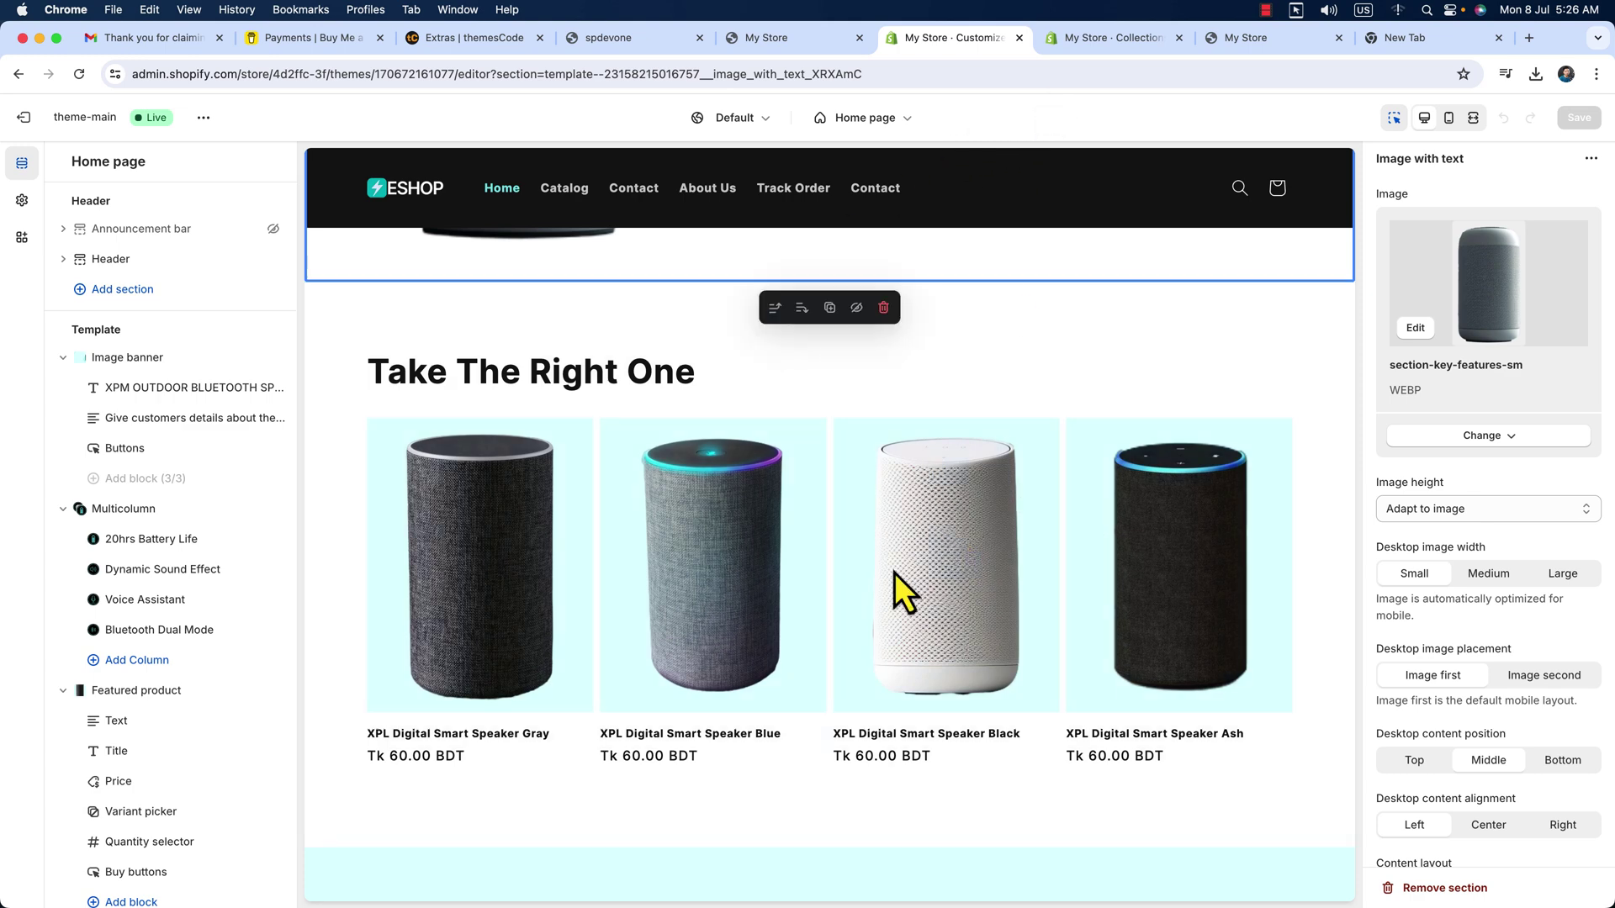
{"action": "left_click", "coordinate": [1073, 38]}
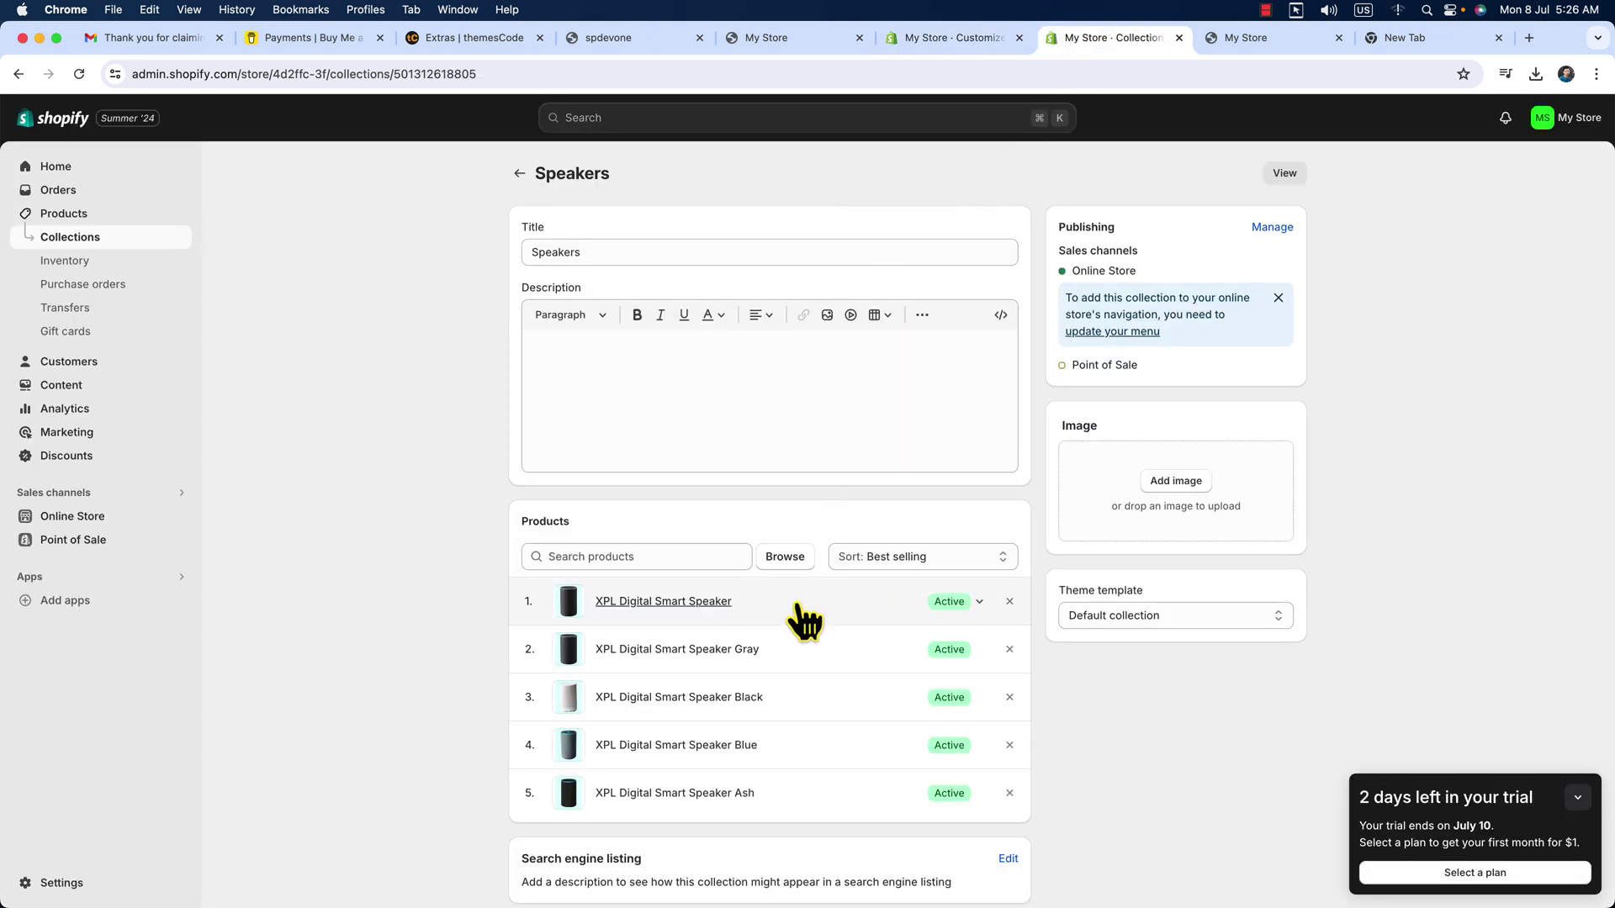
{"action": "left_click", "coordinate": [922, 44]}
Step: Match the demo's Customer Reviews section by uploading Testimonial Avater 5.png from the Testimonial avater folder for the first review column
{"action": "scroll", "coordinate": [824, 440], "scroll_direction": "down", "scroll_amount": 6}
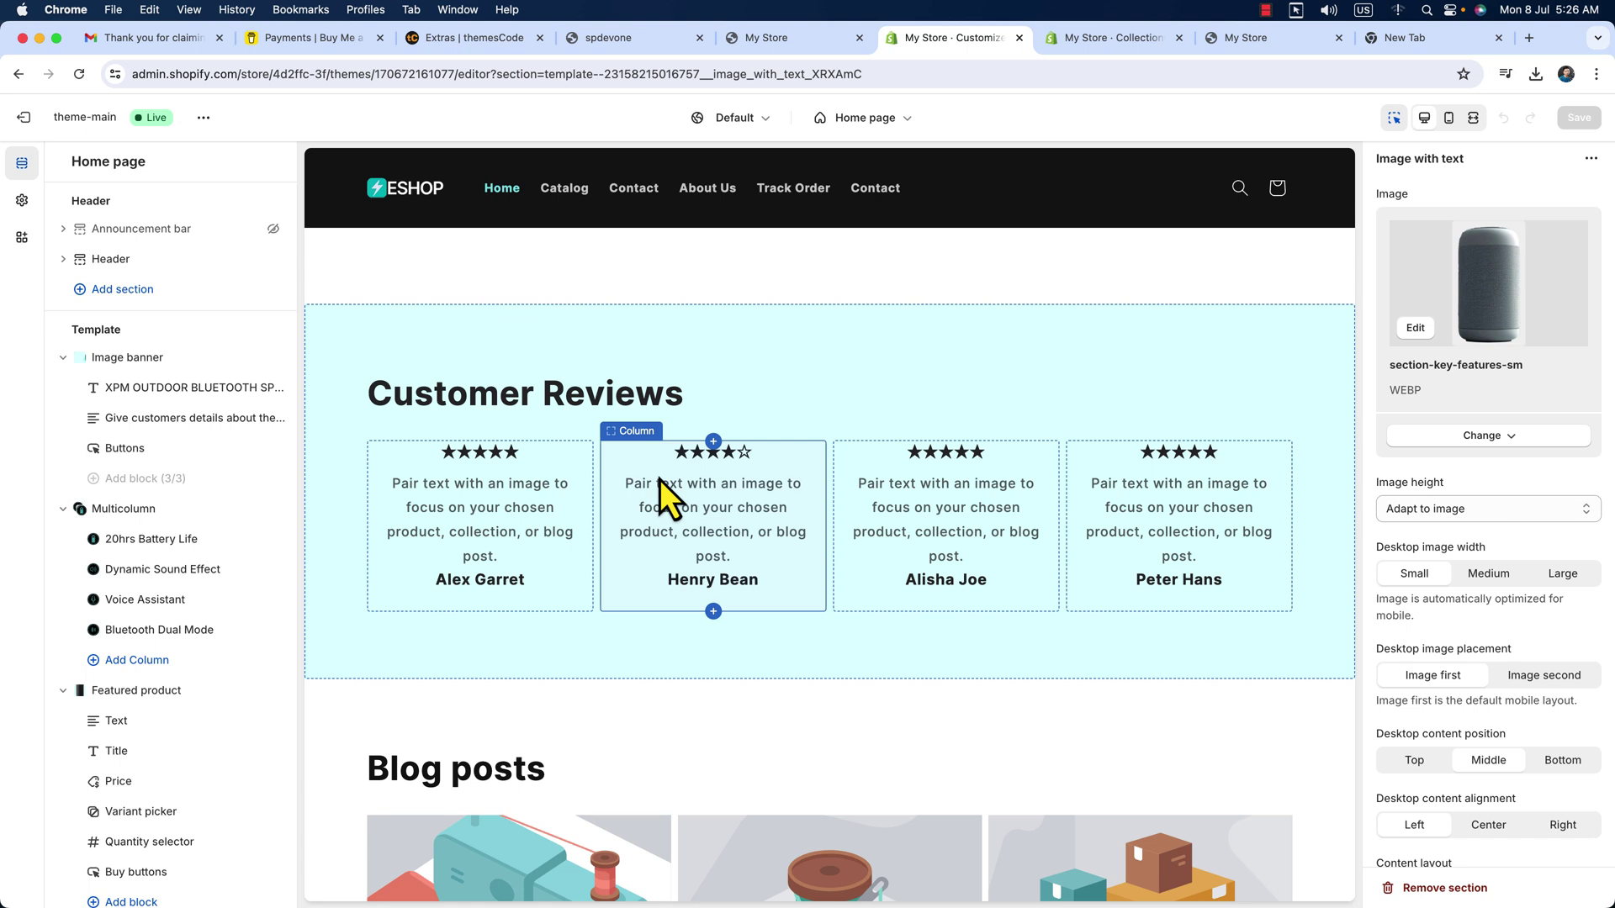
{"action": "left_click", "coordinate": [560, 347]}
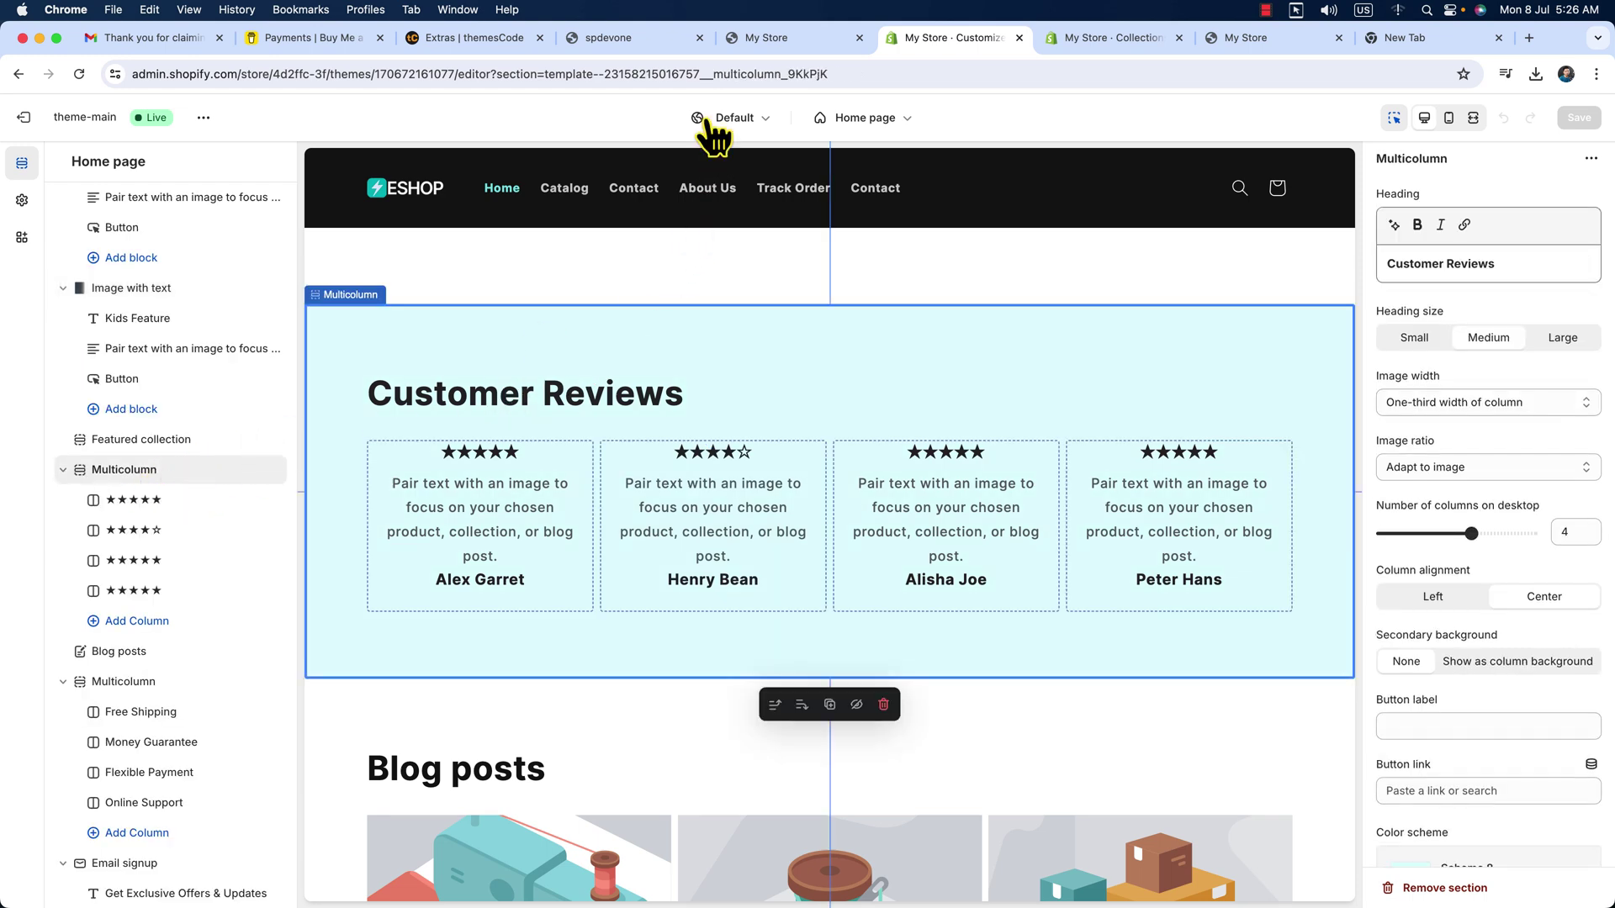
{"action": "left_click", "coordinate": [638, 39]}
{"action": "scroll", "coordinate": [589, 417], "scroll_direction": "down", "scroll_amount": 15}
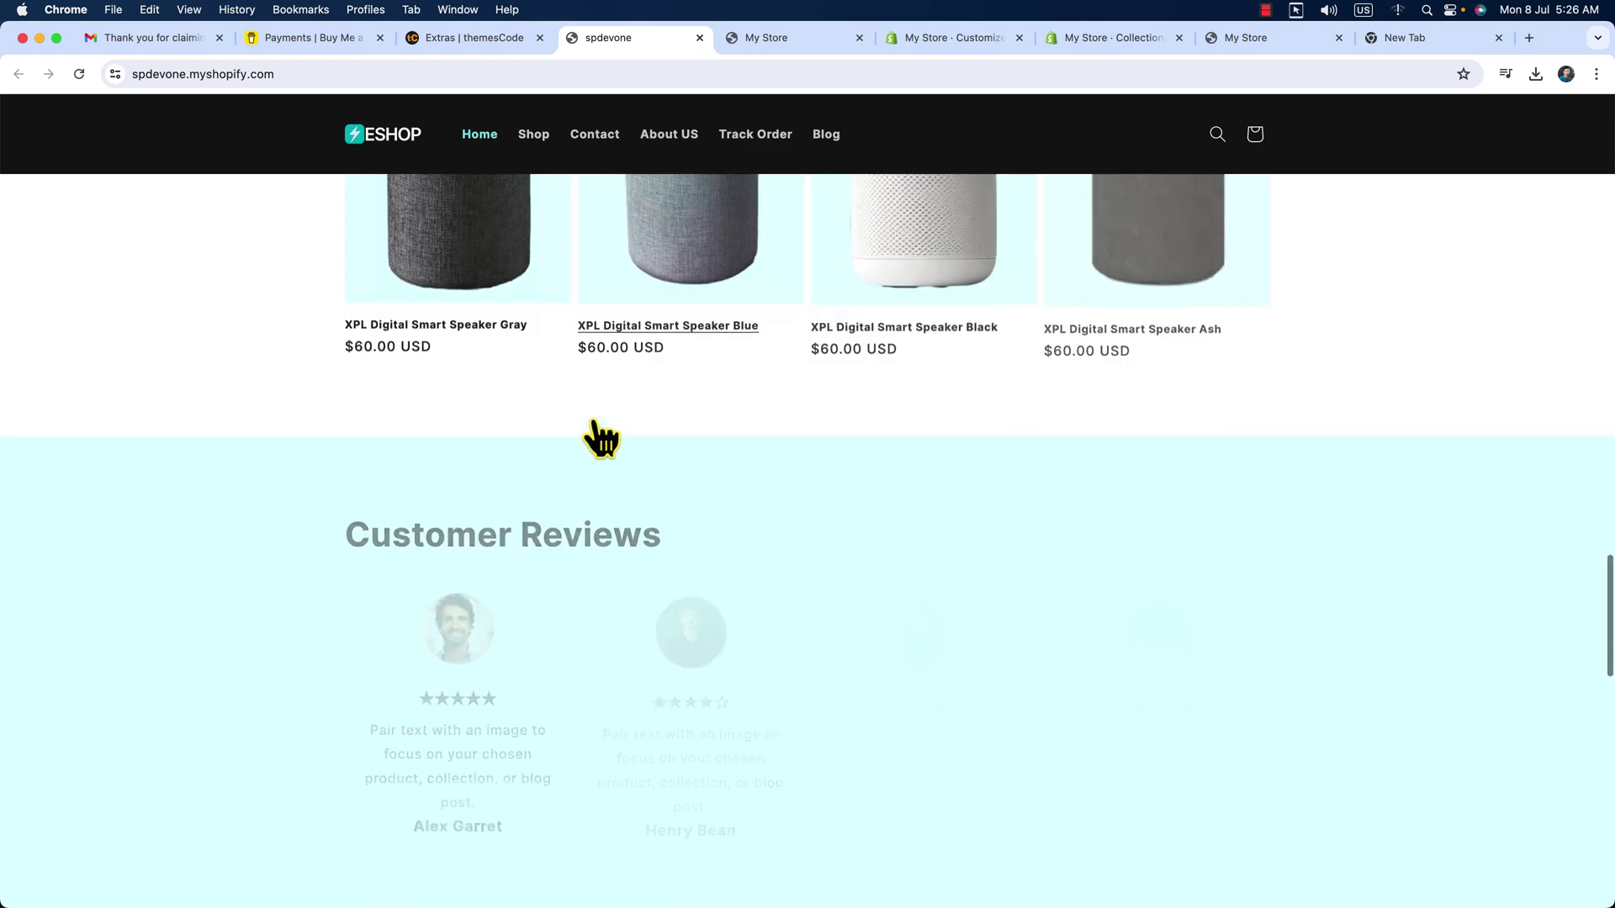
{"action": "scroll", "coordinate": [601, 438], "scroll_direction": "down", "scroll_amount": 2}
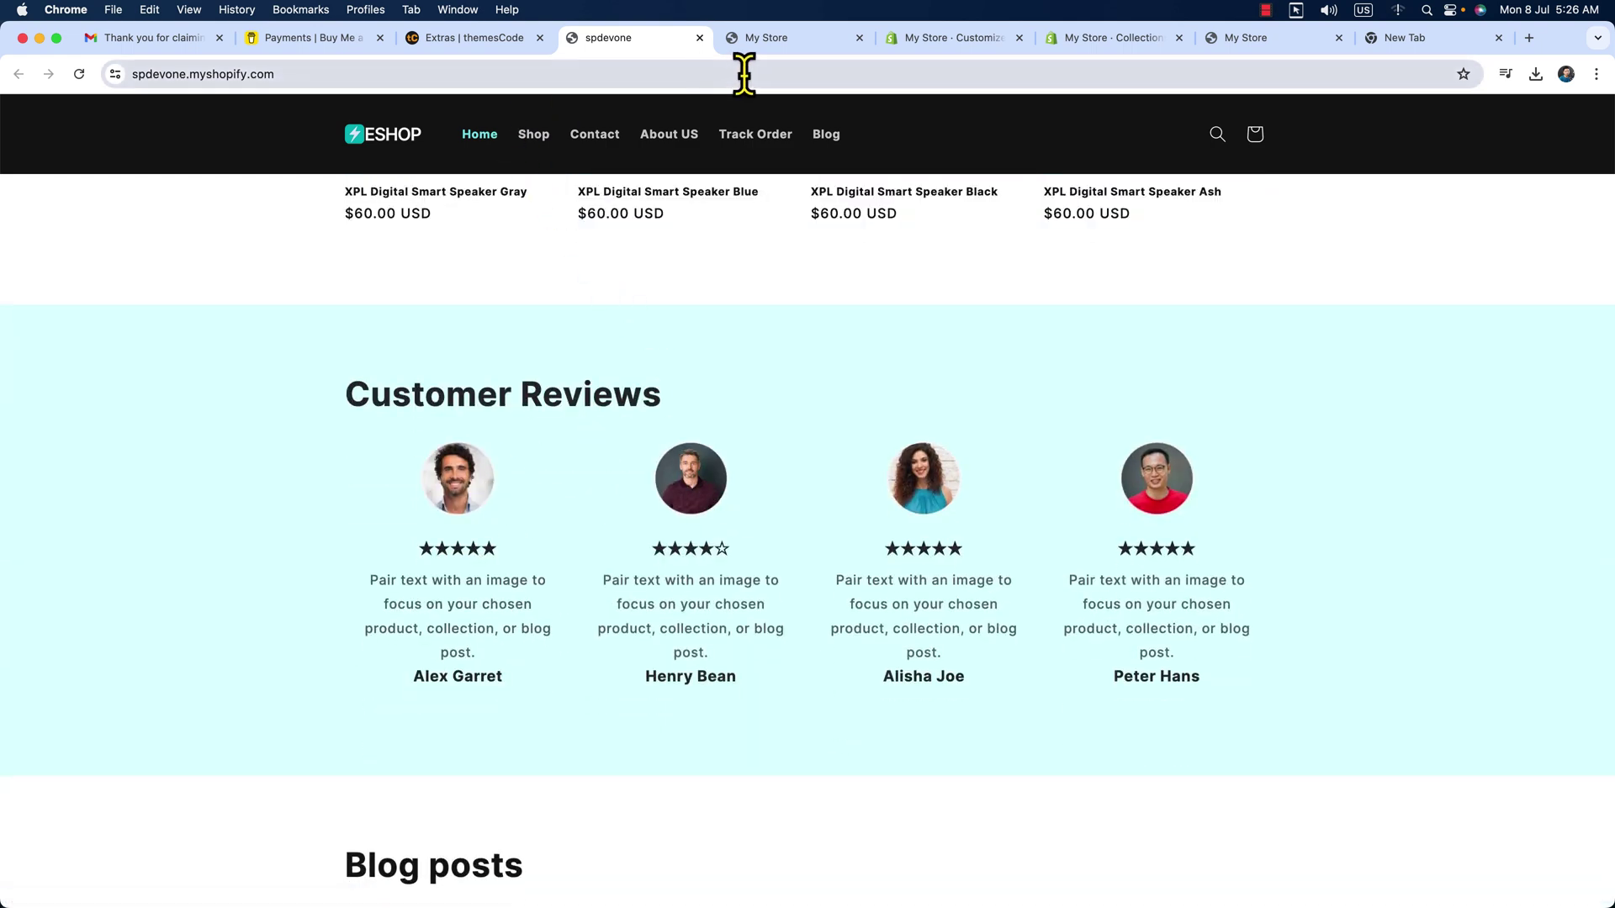
{"action": "left_click", "coordinate": [933, 39]}
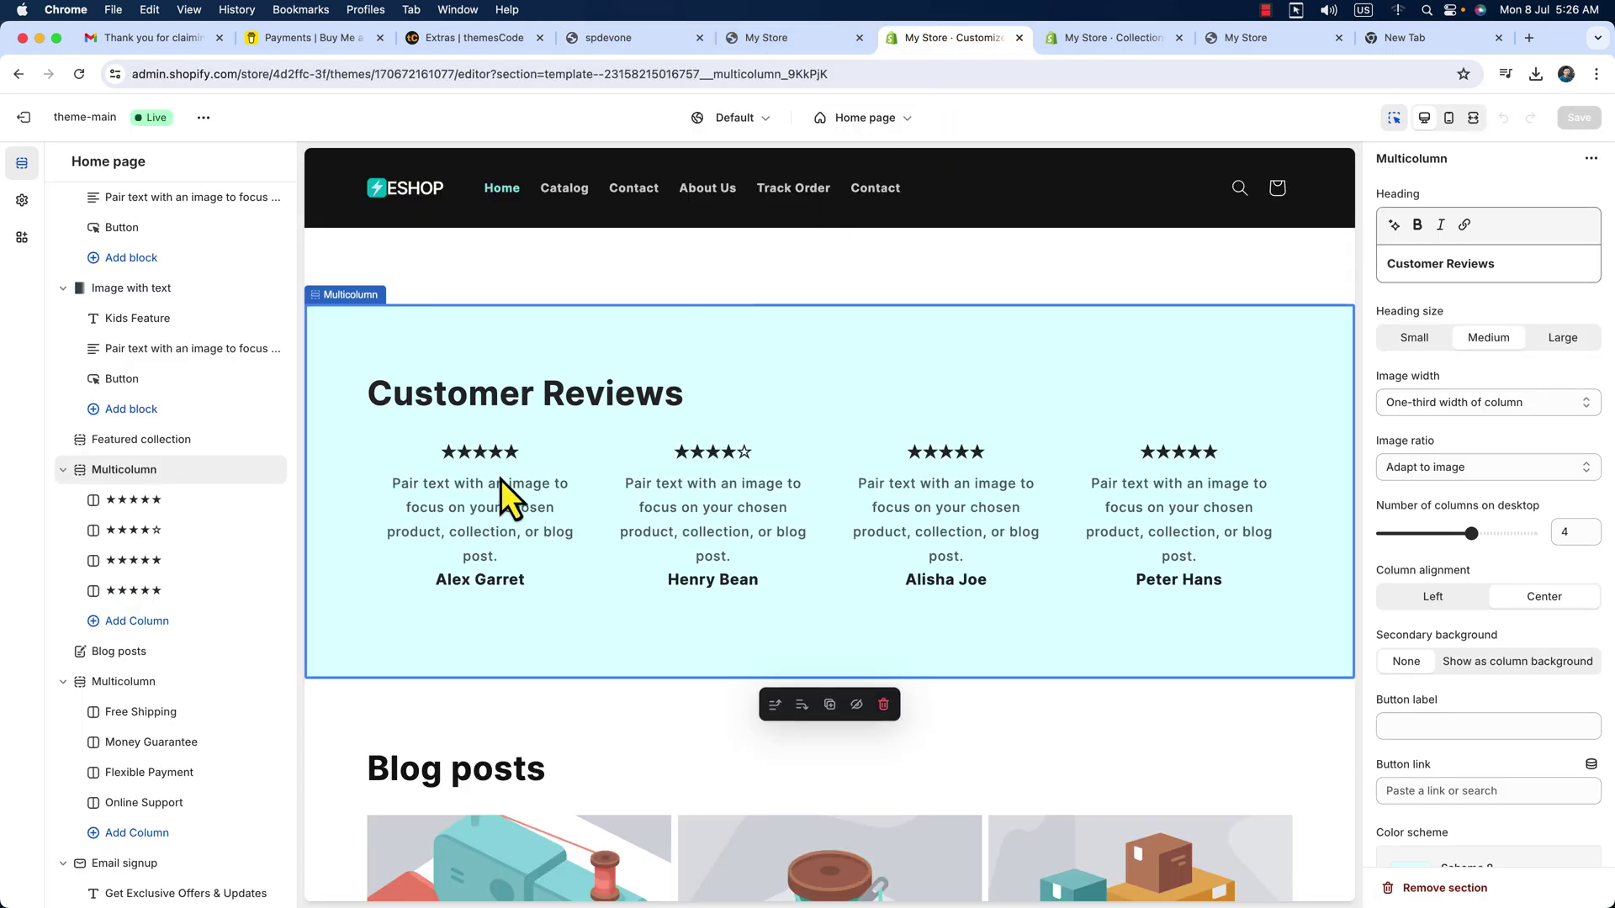
{"action": "left_click", "coordinate": [483, 500]}
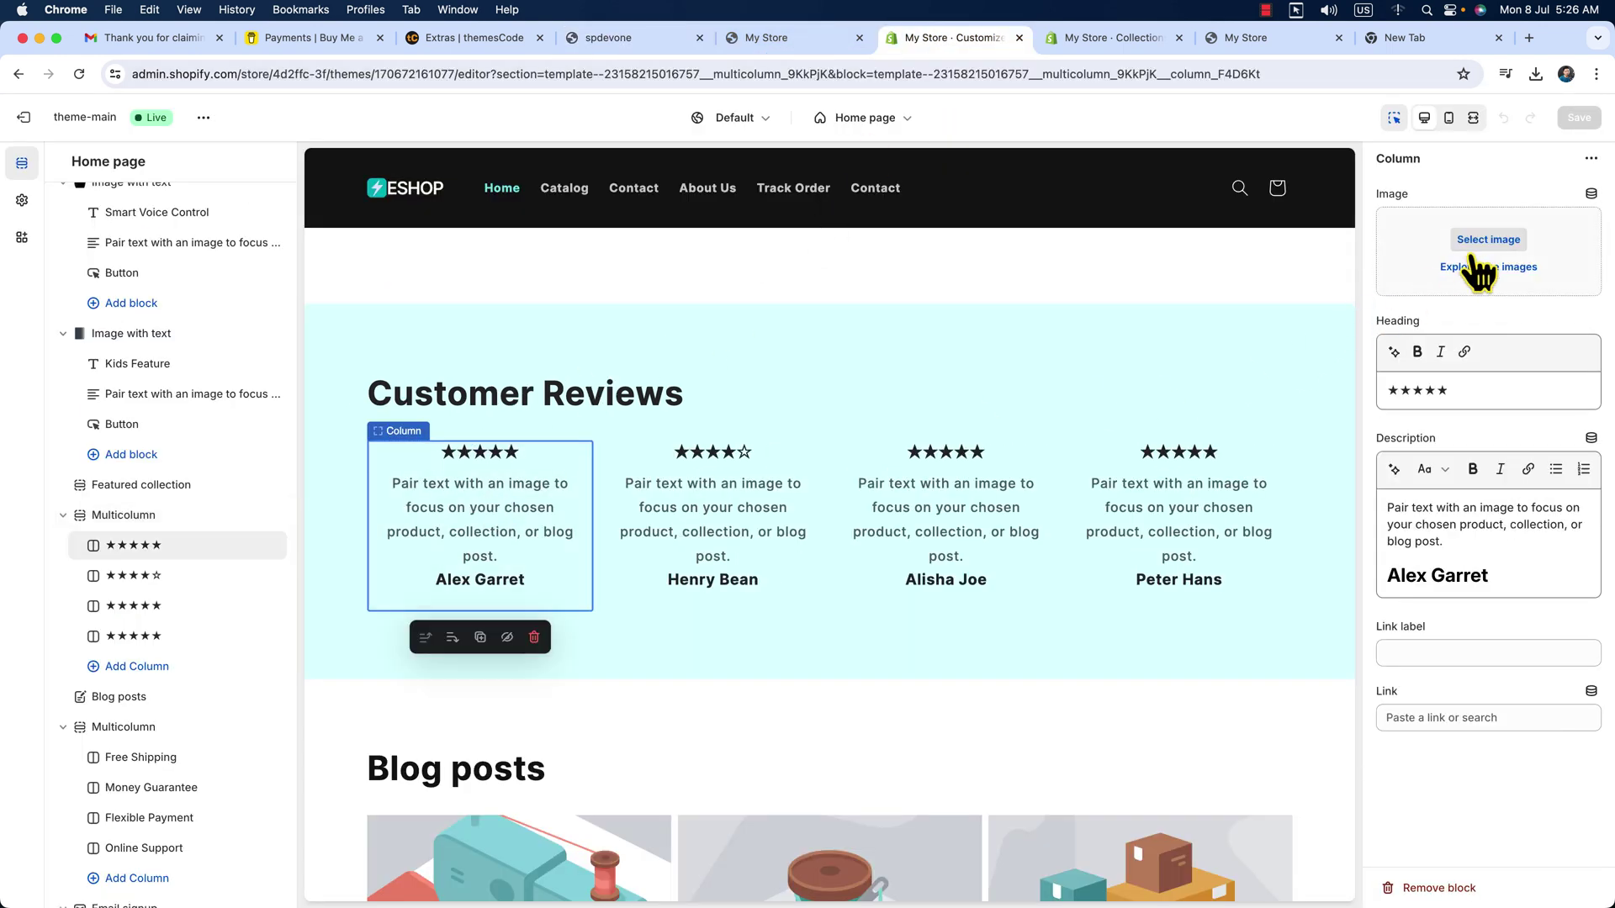
{"action": "left_click", "coordinate": [1484, 243]}
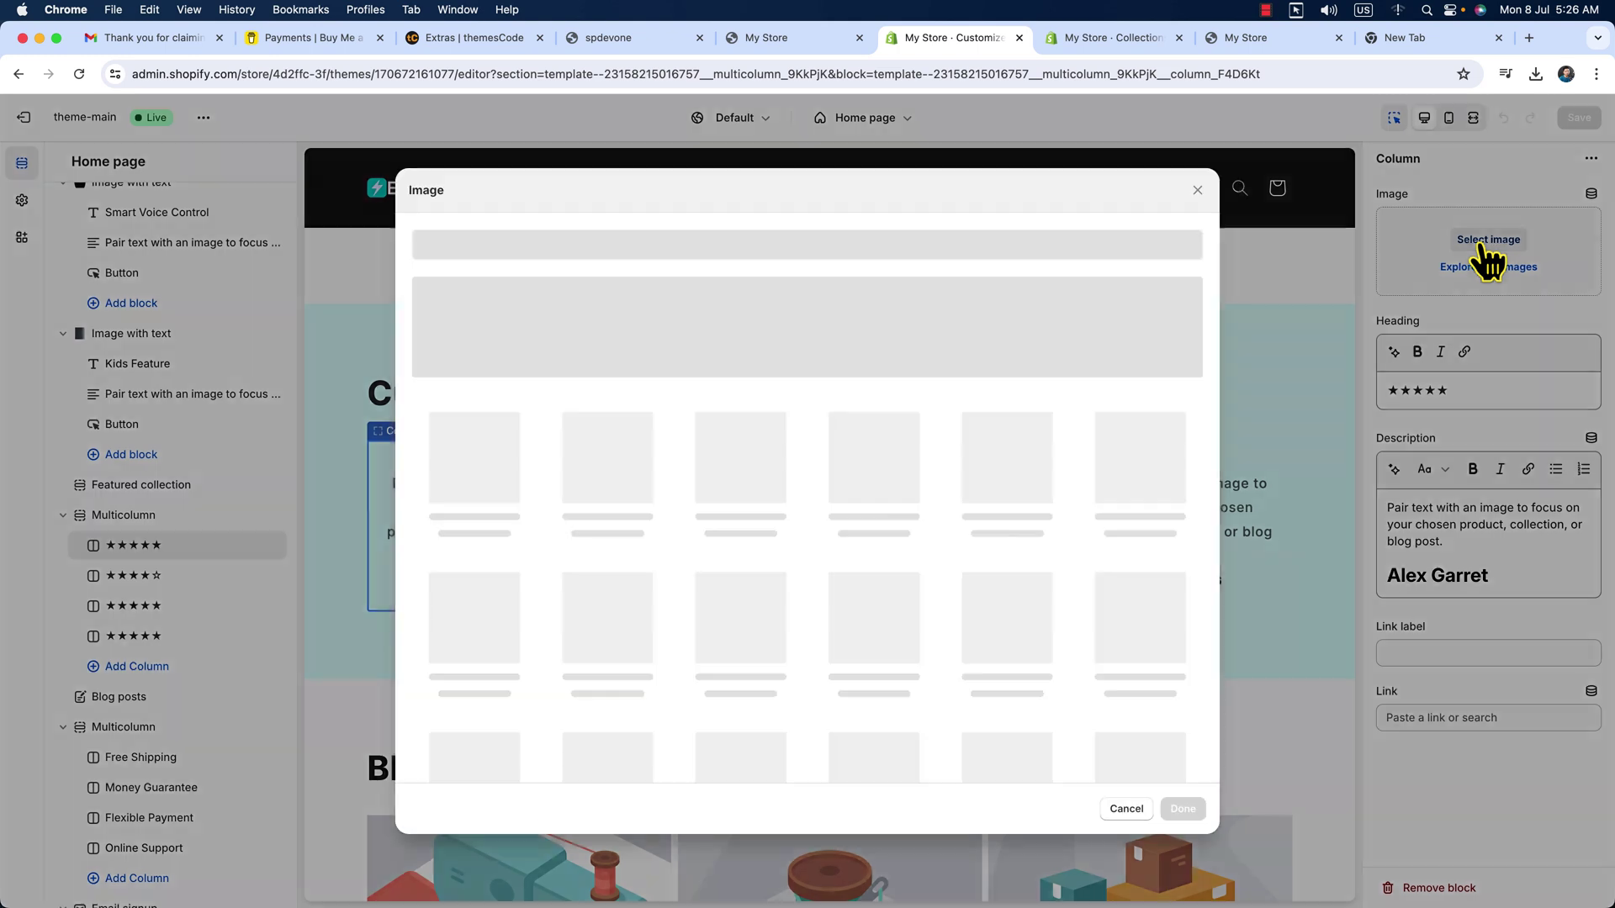
{"action": "left_click", "coordinate": [807, 325]}
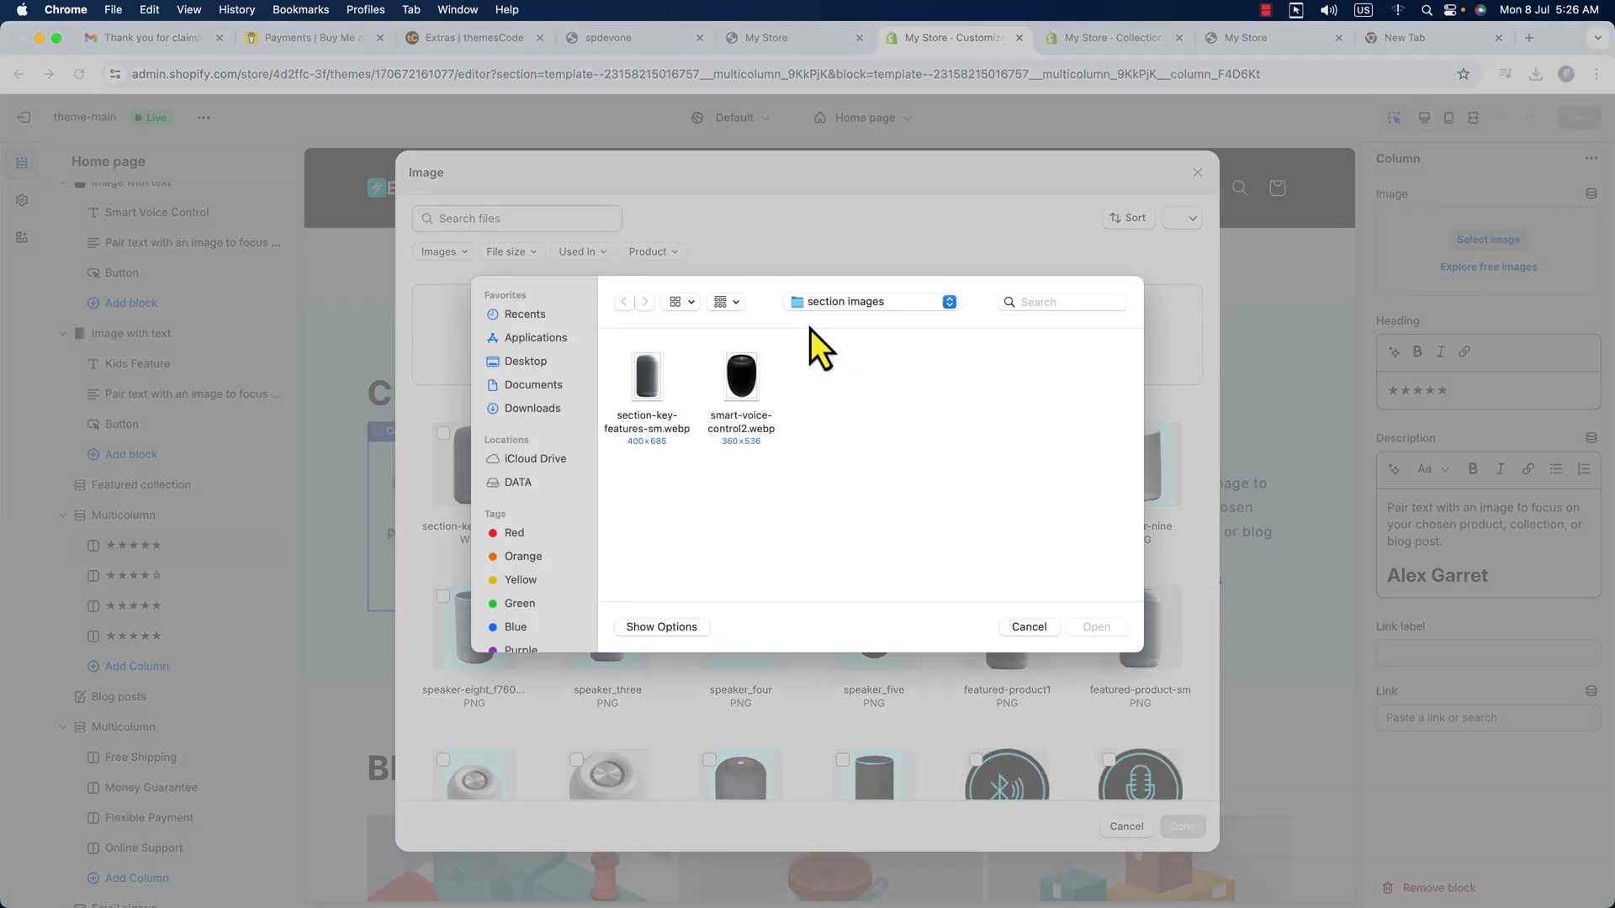
{"action": "left_click", "coordinate": [838, 301]}
{"action": "left_click", "coordinate": [847, 352]}
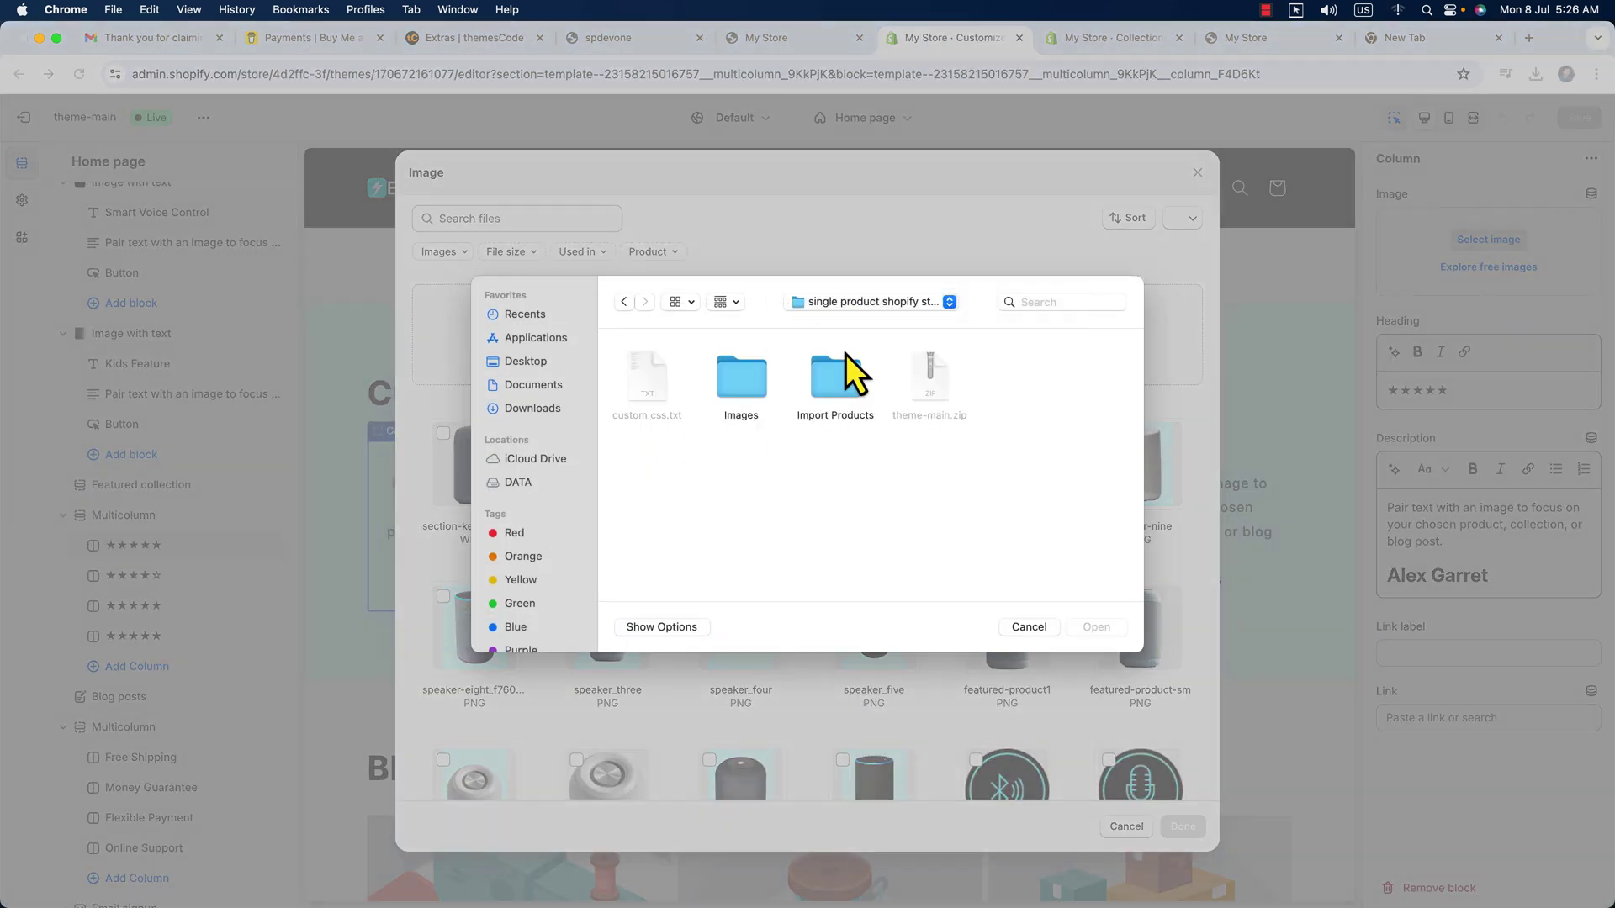
{"action": "double_click", "coordinate": [752, 388]}
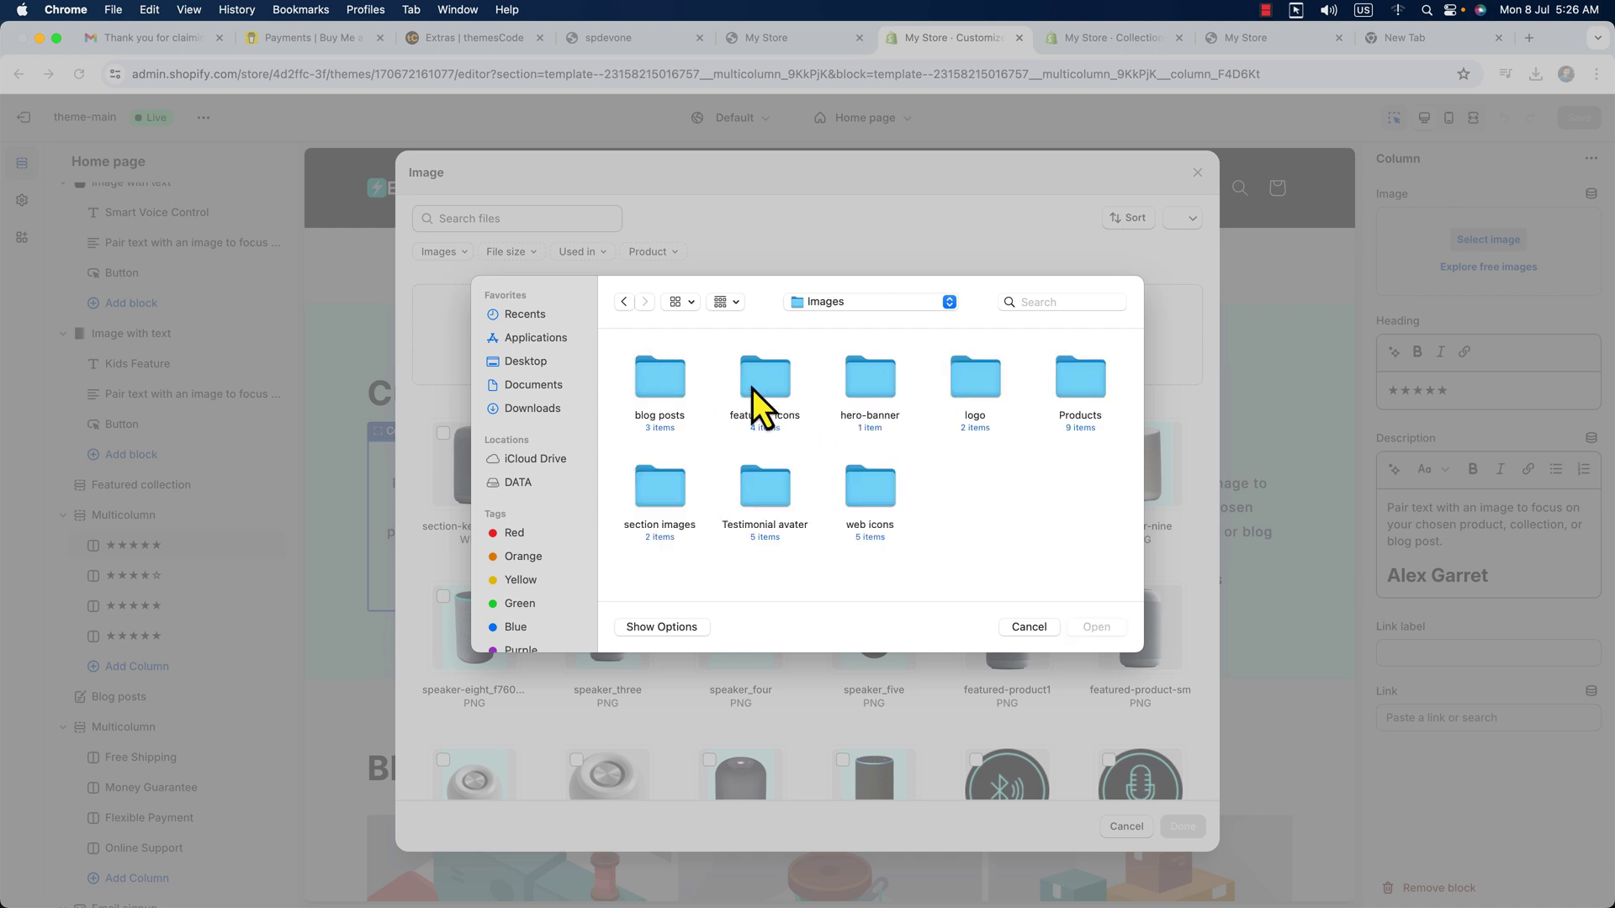
{"action": "double_click", "coordinate": [764, 496]}
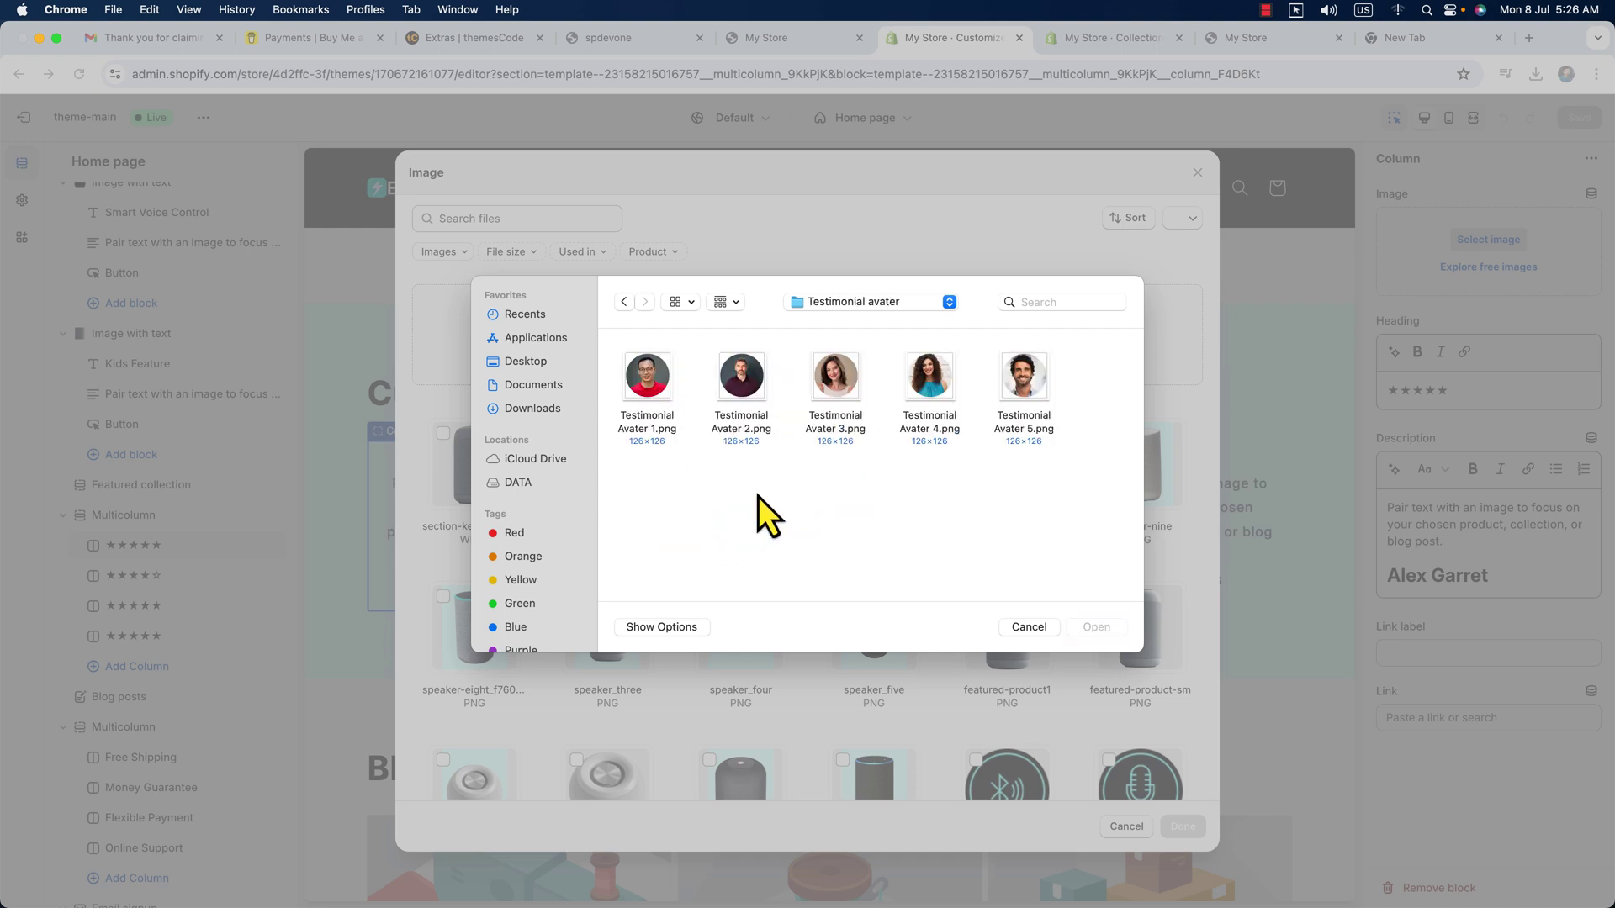
{"action": "double_click", "coordinate": [1018, 386]}
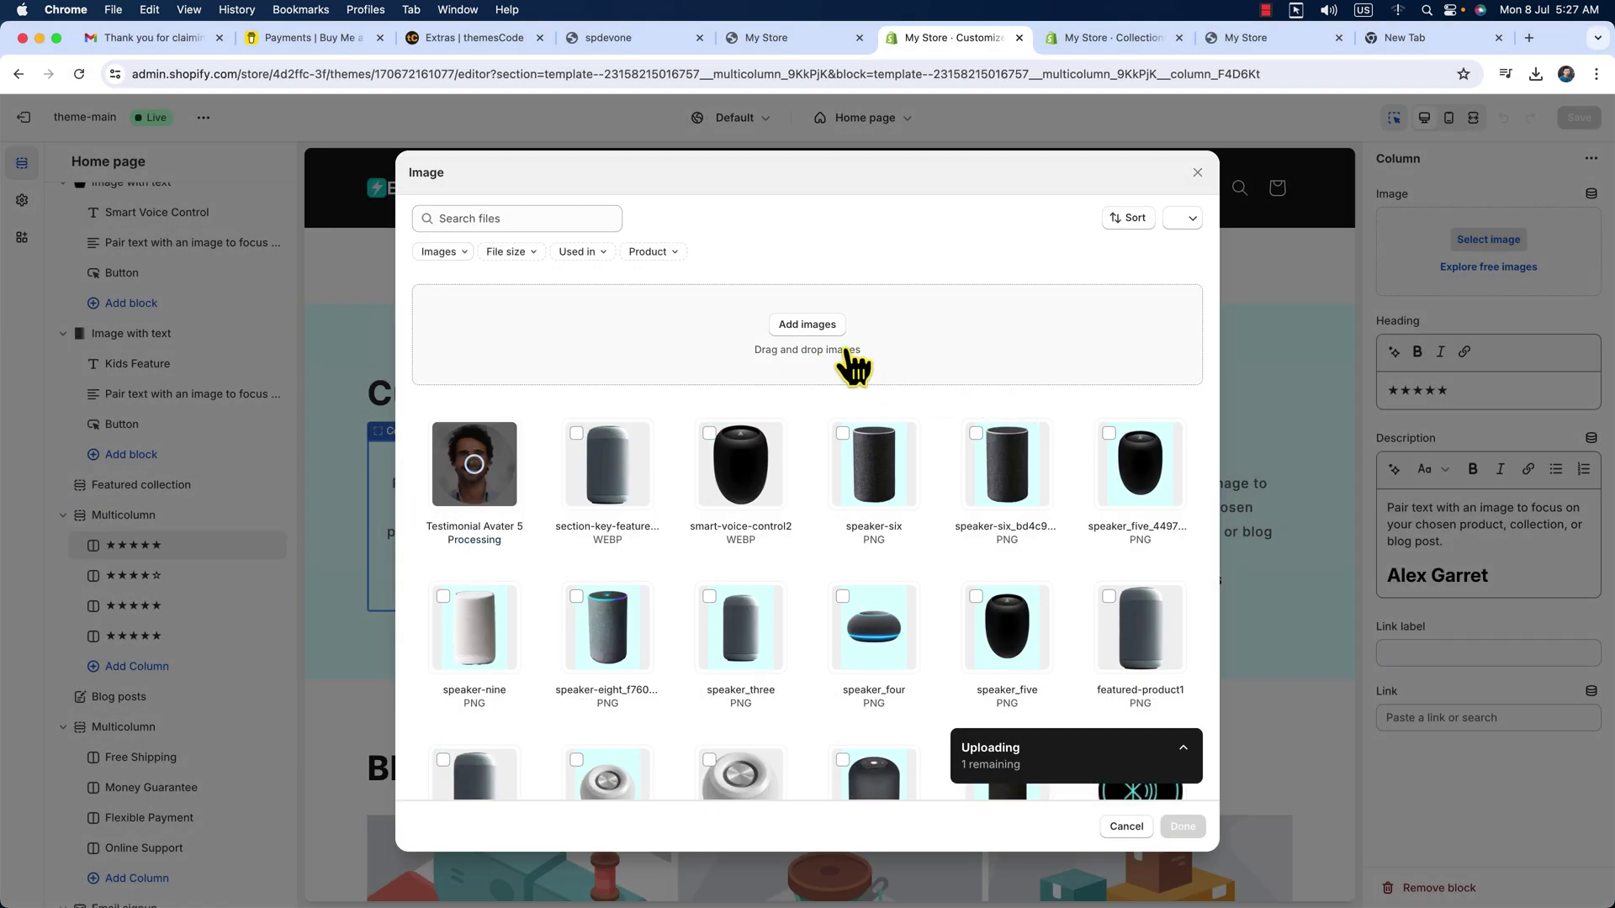
Step: Upload the remaining images from the Testimonial avater folder and apply Testimonial_Avater_5 as the first review's image
{"action": "left_click", "coordinate": [809, 325]}
{"action": "left_click_drag", "start_coordinate": [1060, 505], "coordinate": [695, 390]}
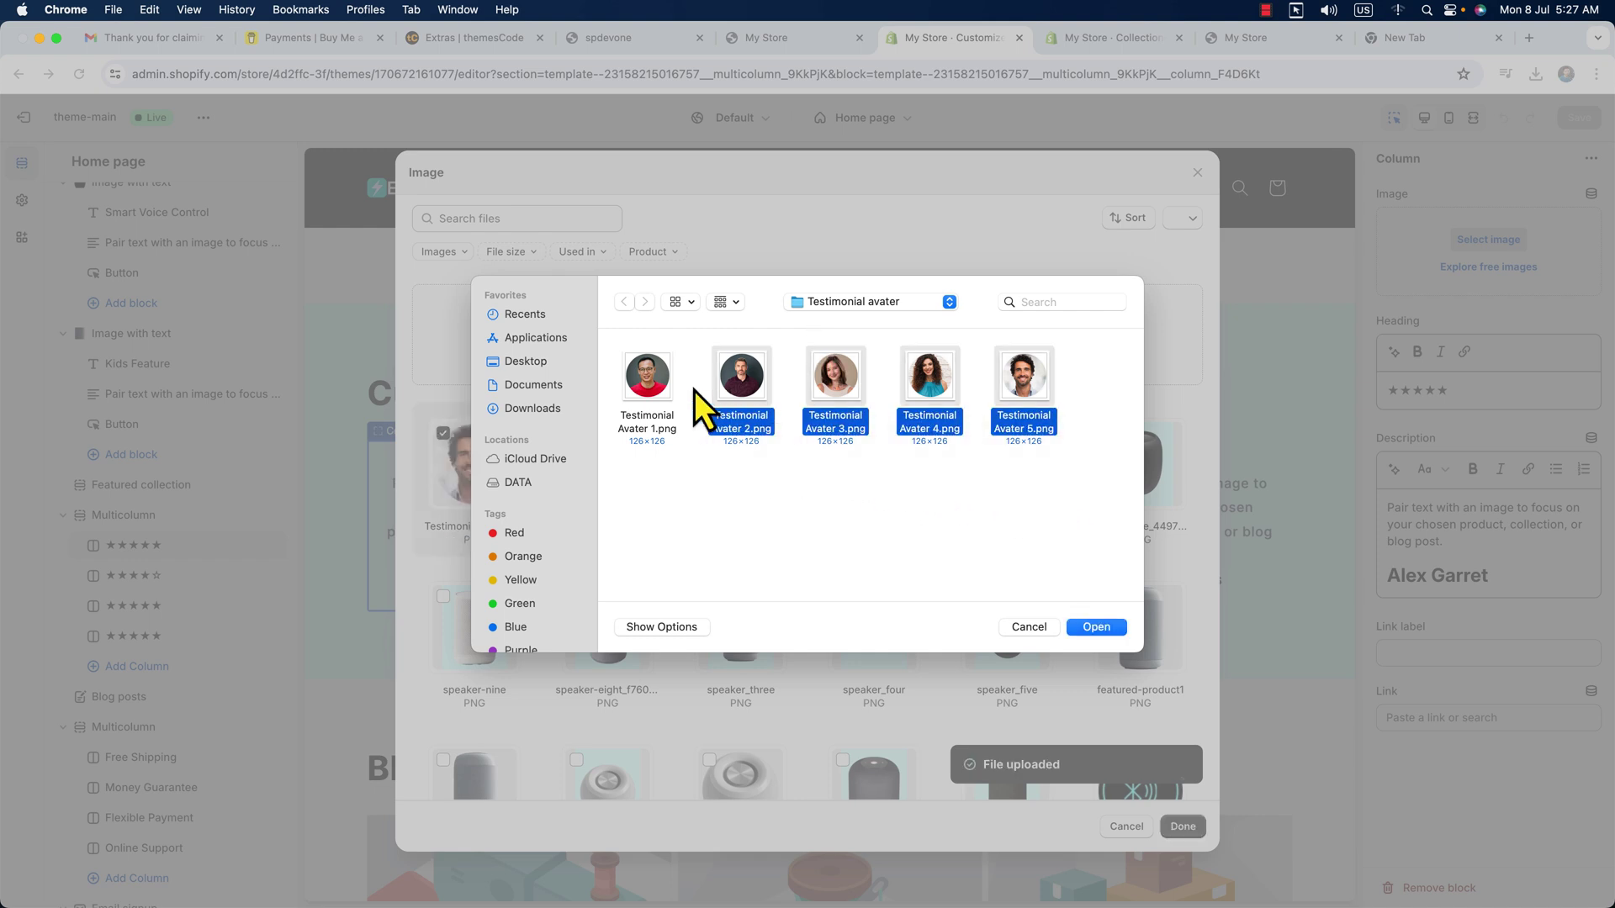
{"action": "left_click", "coordinate": [616, 377]}
{"action": "left_click_drag", "start_coordinate": [648, 476], "coordinate": [891, 450]}
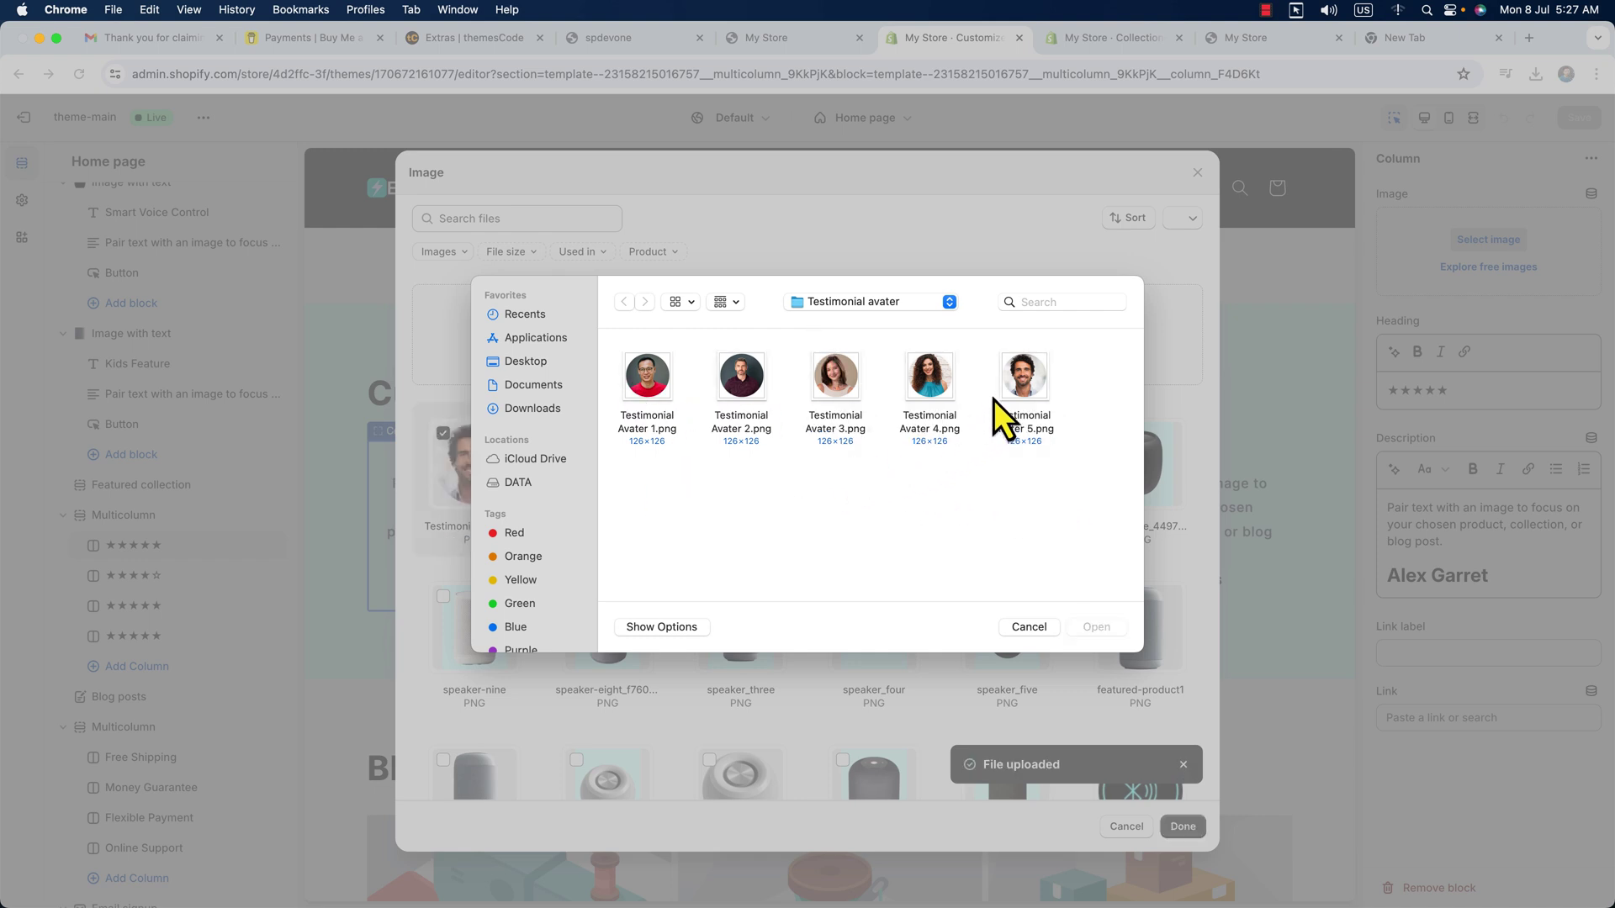
{"action": "left_click_drag", "start_coordinate": [682, 454], "coordinate": [1043, 383]}
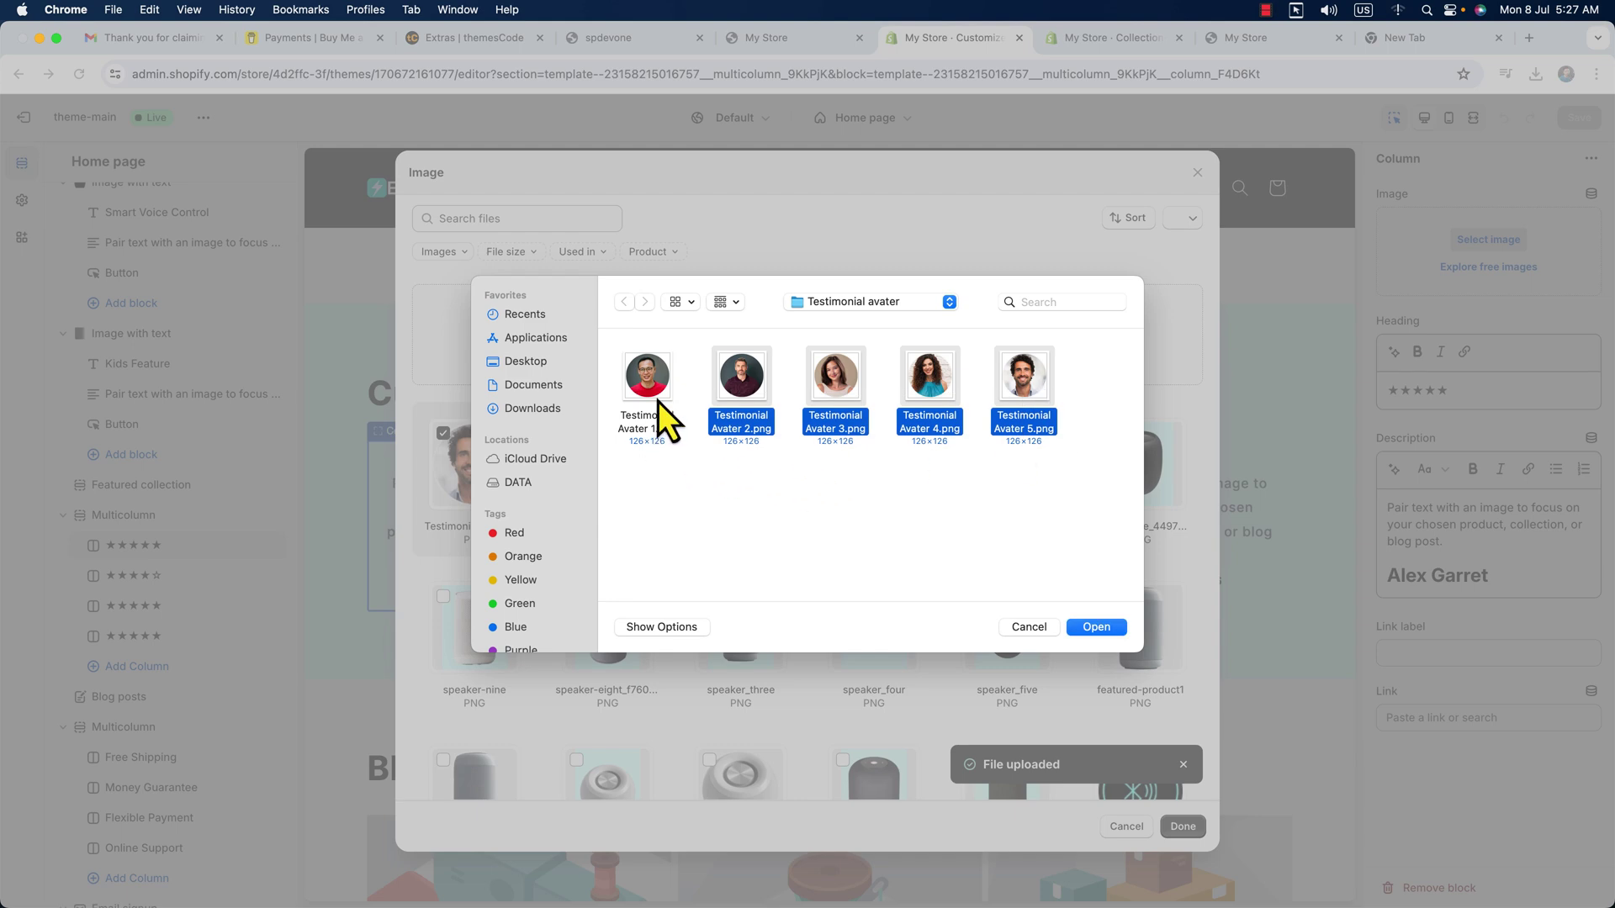
{"action": "left_click", "coordinate": [1097, 627]}
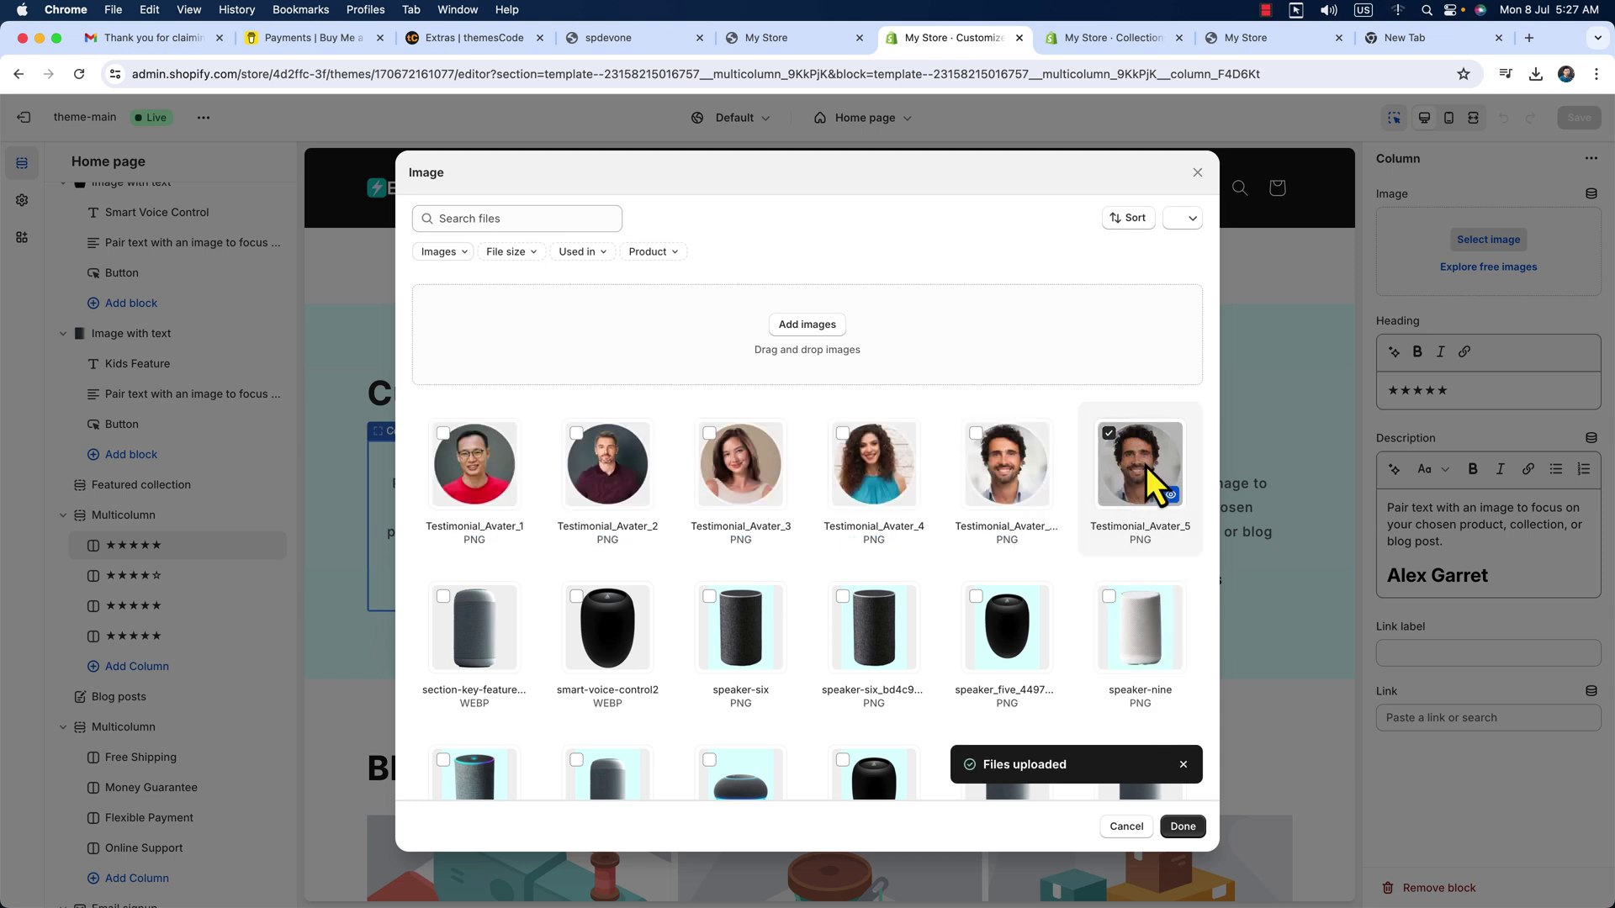
{"action": "left_click", "coordinate": [1182, 826]}
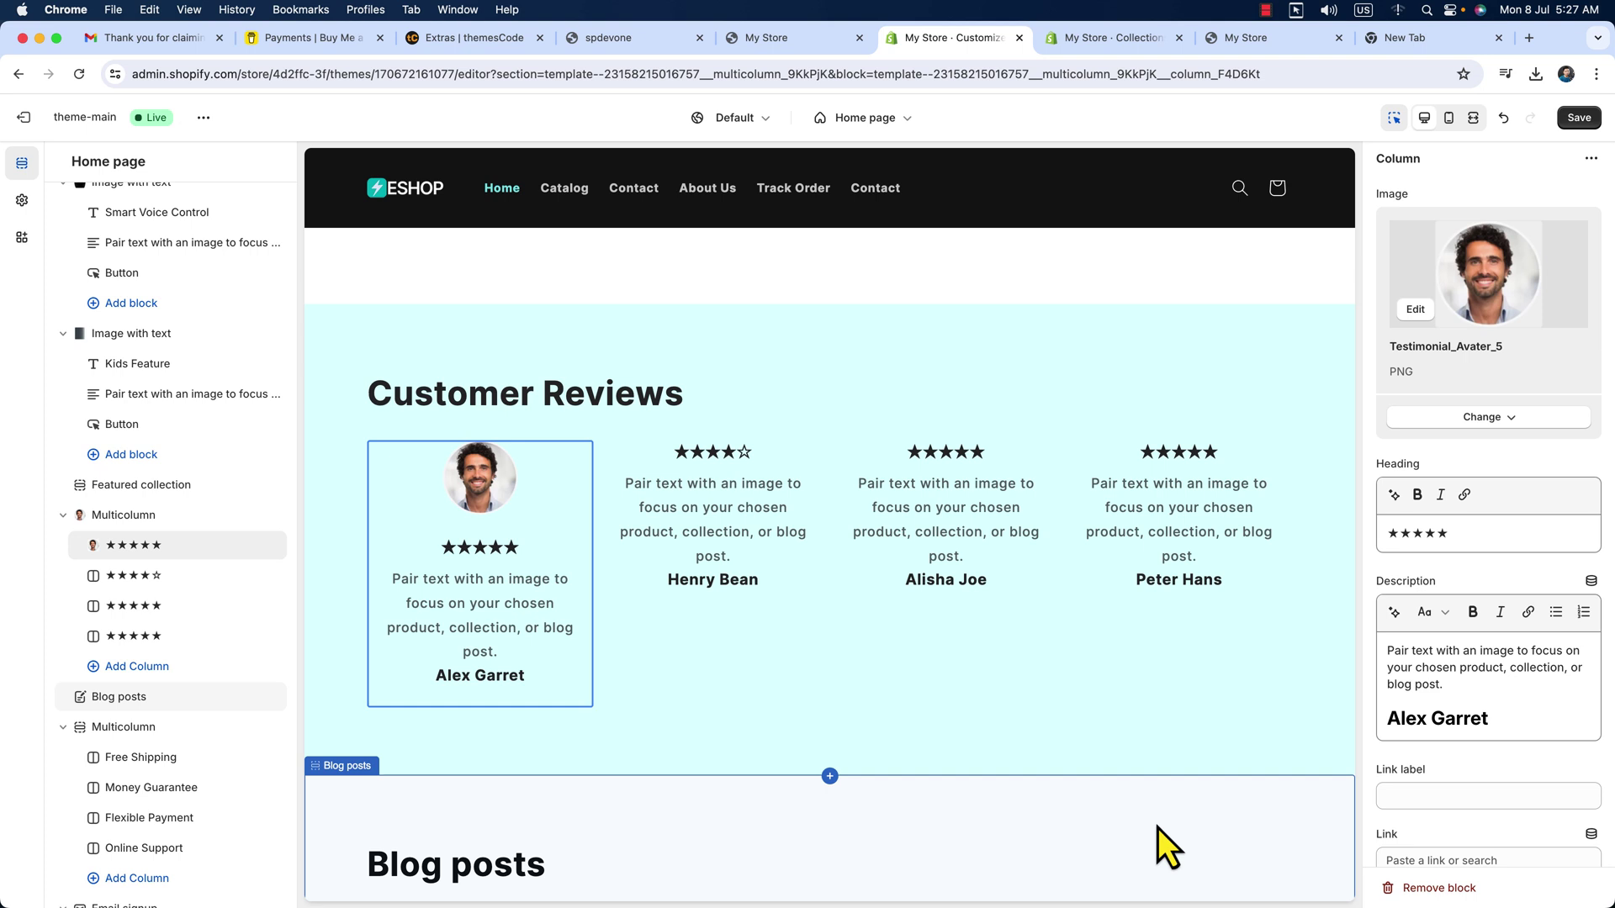
Step: Set Testimonial_Avater_1, Testimonial_Avater_4 and Testimonial_Avater_3 as the second, third and fourth reviews' images and save the theme
{"action": "left_click", "coordinate": [717, 527]}
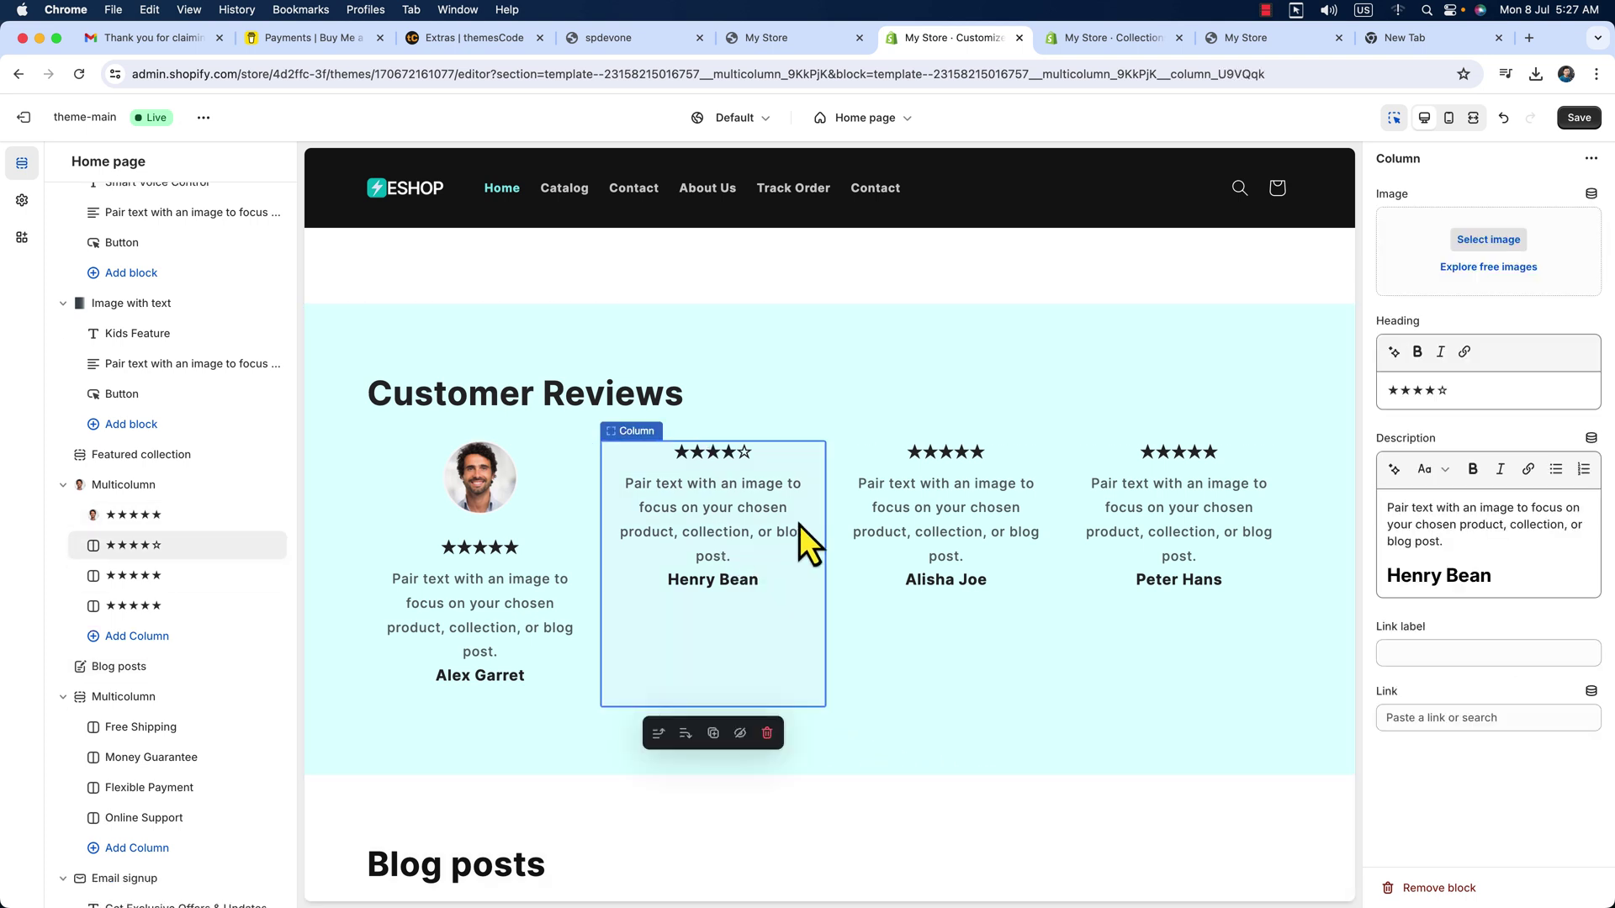
{"action": "left_click", "coordinate": [1578, 117]}
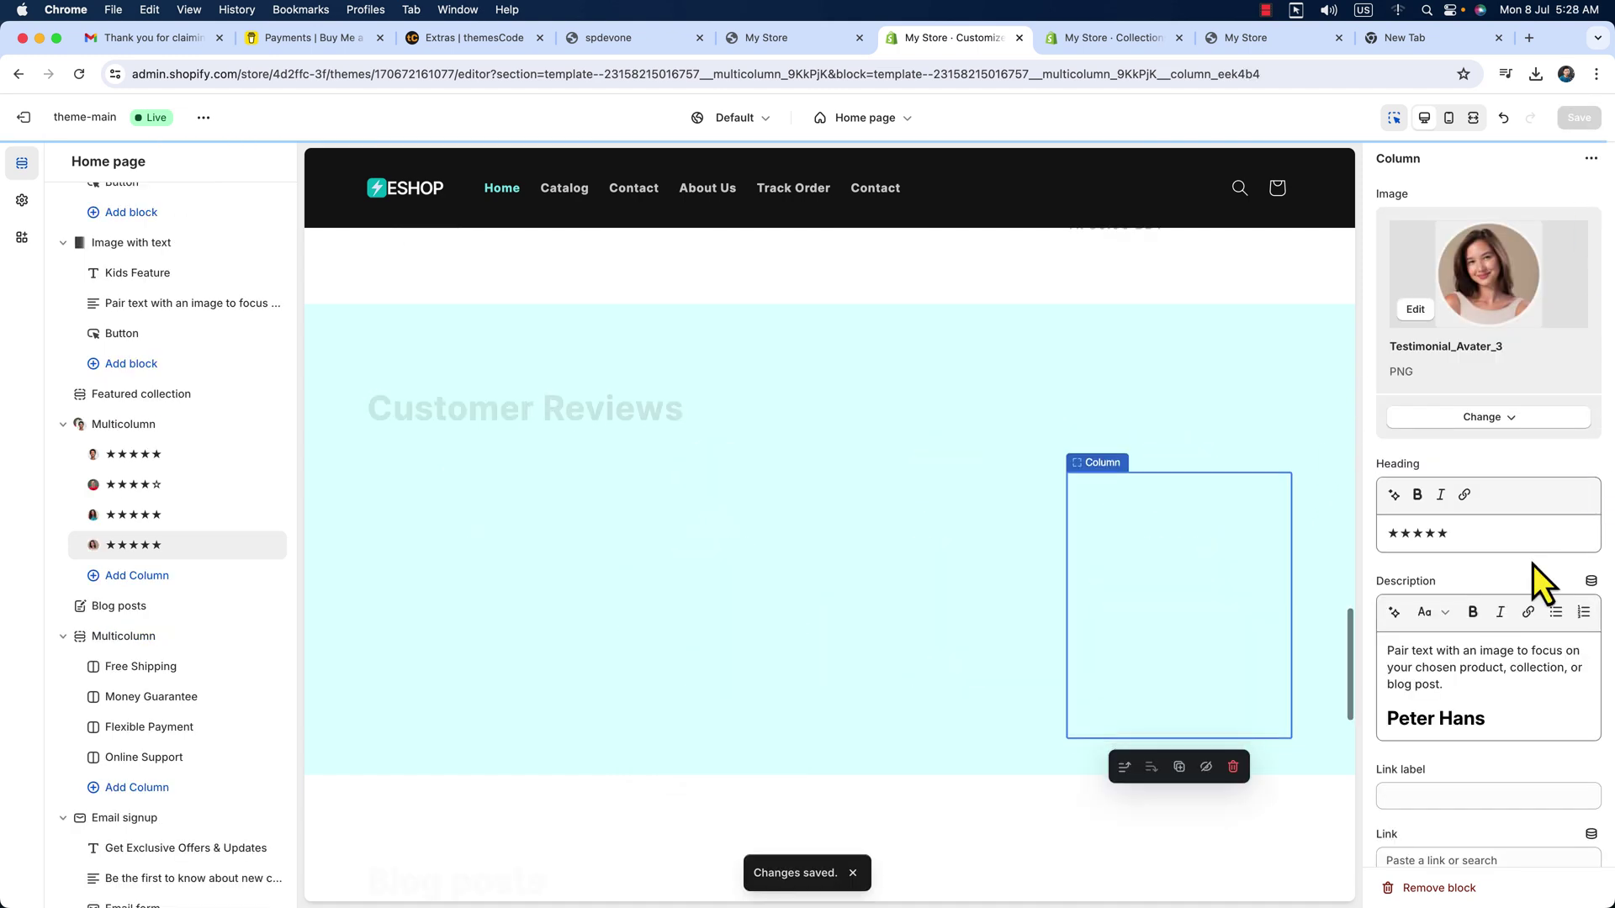
{"action": "scroll", "coordinate": [1533, 564], "scroll_direction": "down", "scroll_amount": 1}
{"action": "scroll", "coordinate": [1526, 564], "scroll_direction": "up", "scroll_amount": 1}
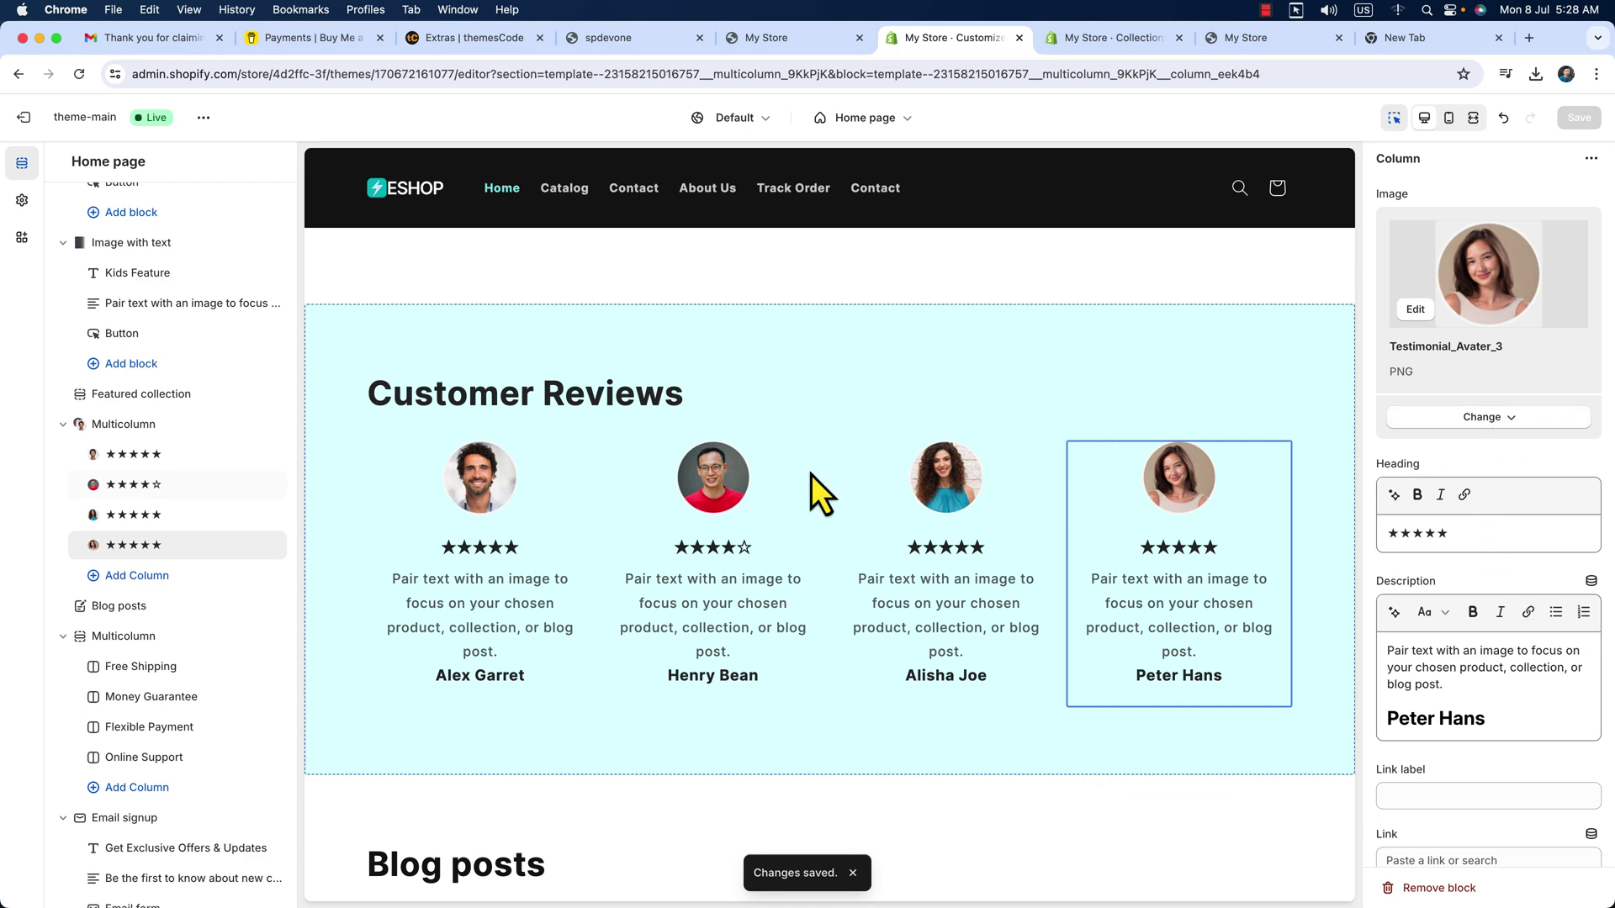
Step: Compare the home page's Blog posts section in the theme editor with the Blog posts section on the spdevone demo store
{"action": "scroll", "coordinate": [824, 504], "scroll_direction": "down", "scroll_amount": 1}
{"action": "scroll", "coordinate": [836, 527], "scroll_direction": "down", "scroll_amount": 10}
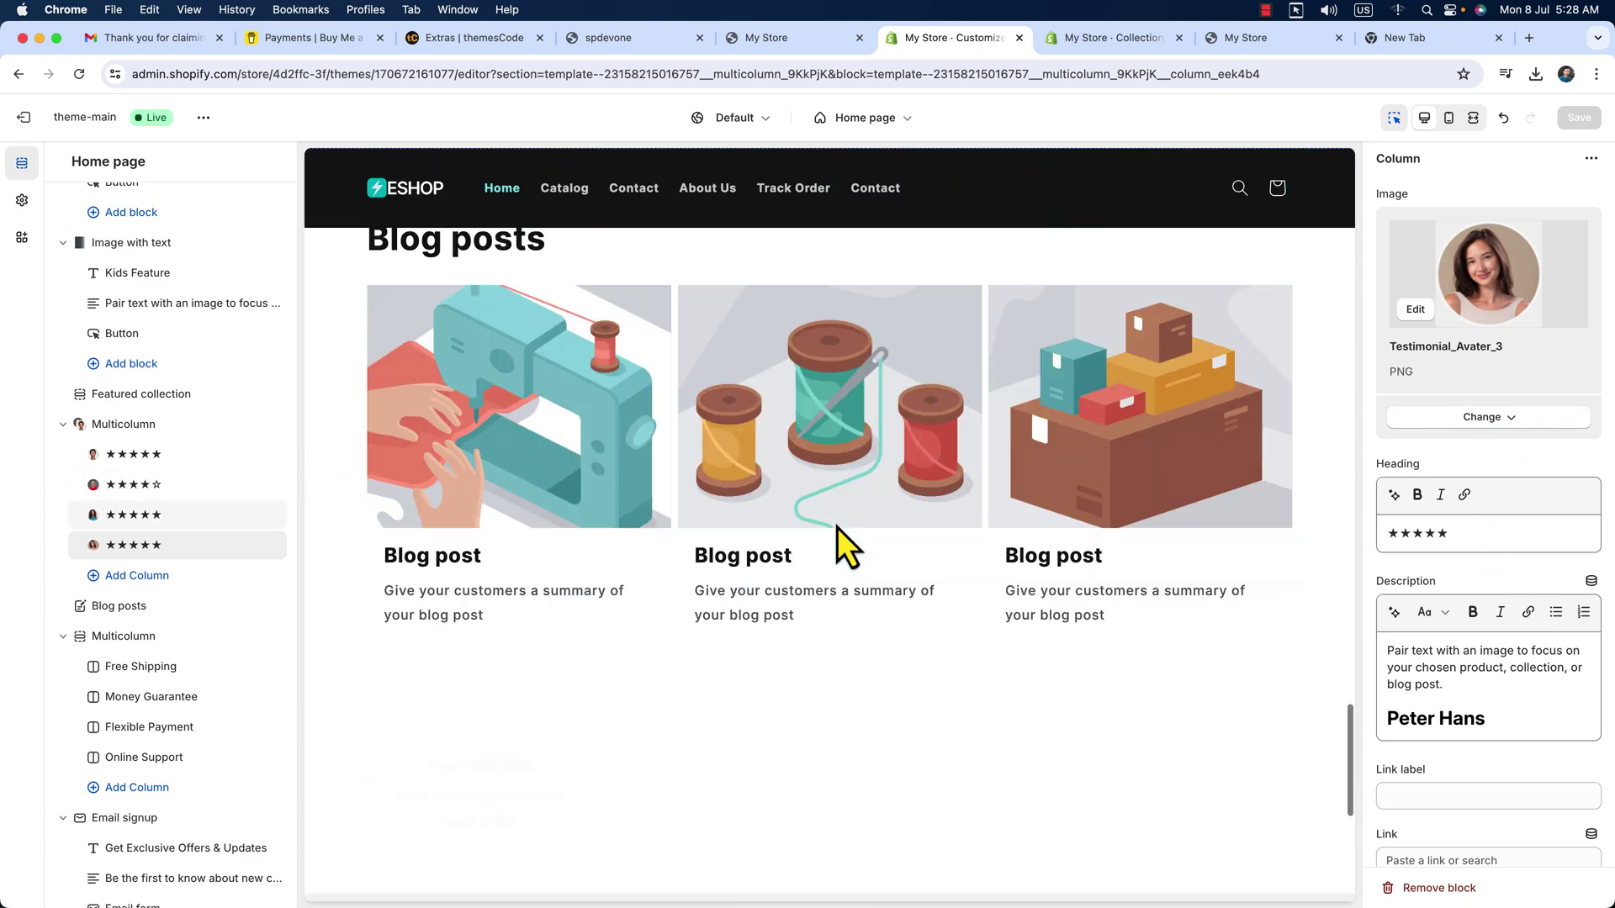
{"action": "scroll", "coordinate": [836, 527], "scroll_direction": "up", "scroll_amount": 2}
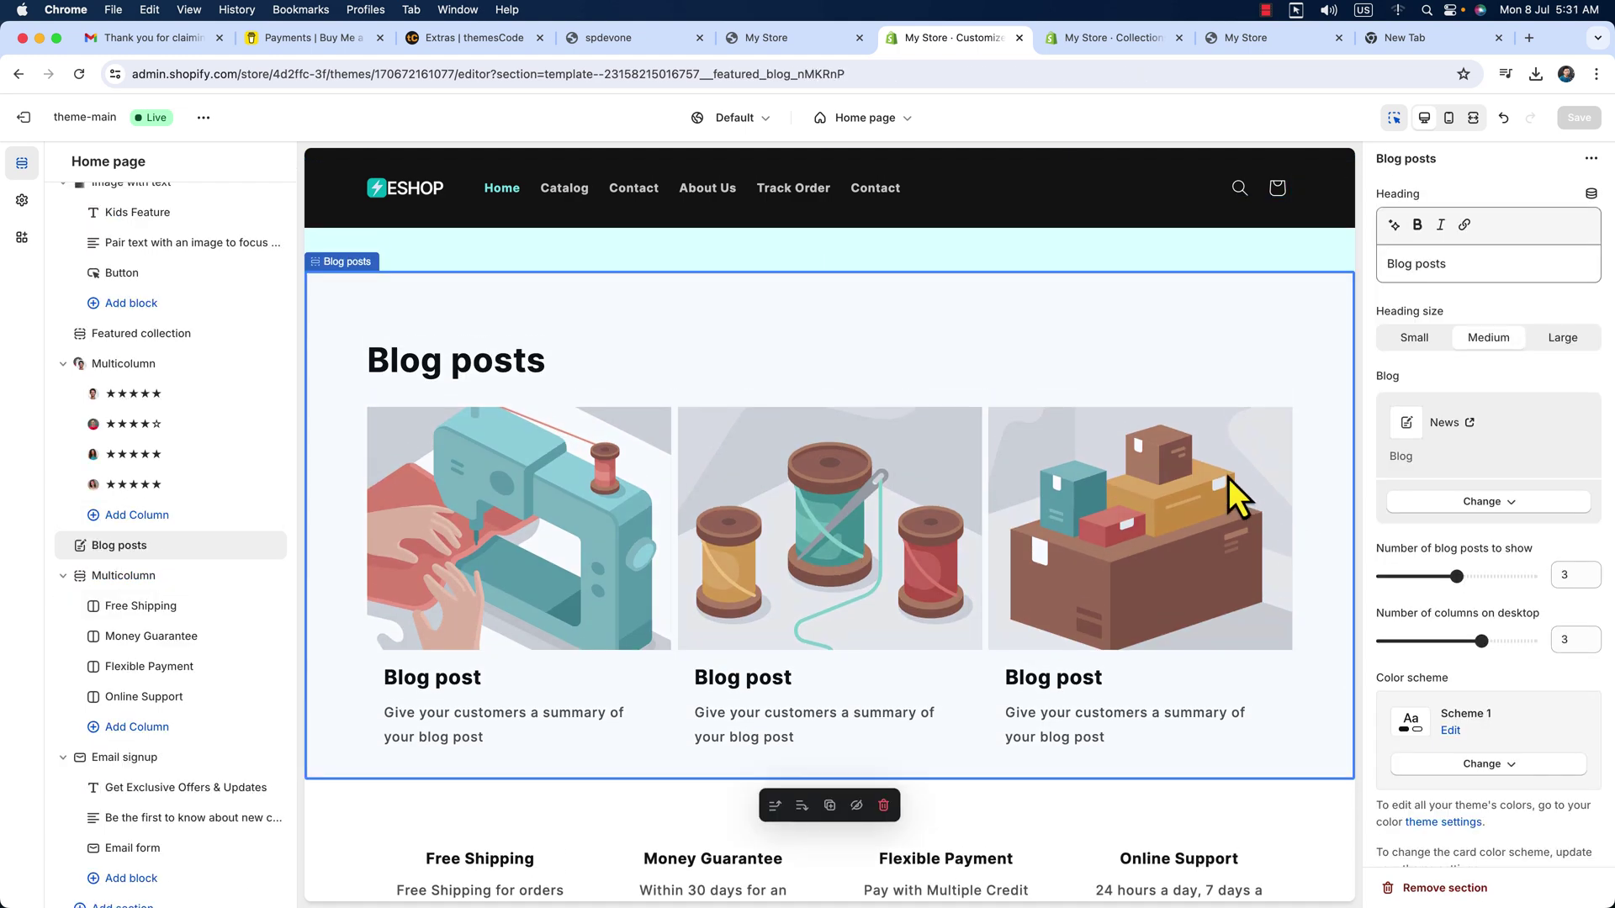
{"action": "left_click", "coordinate": [627, 38]}
{"action": "scroll", "coordinate": [695, 331], "scroll_direction": "up", "scroll_amount": 10}
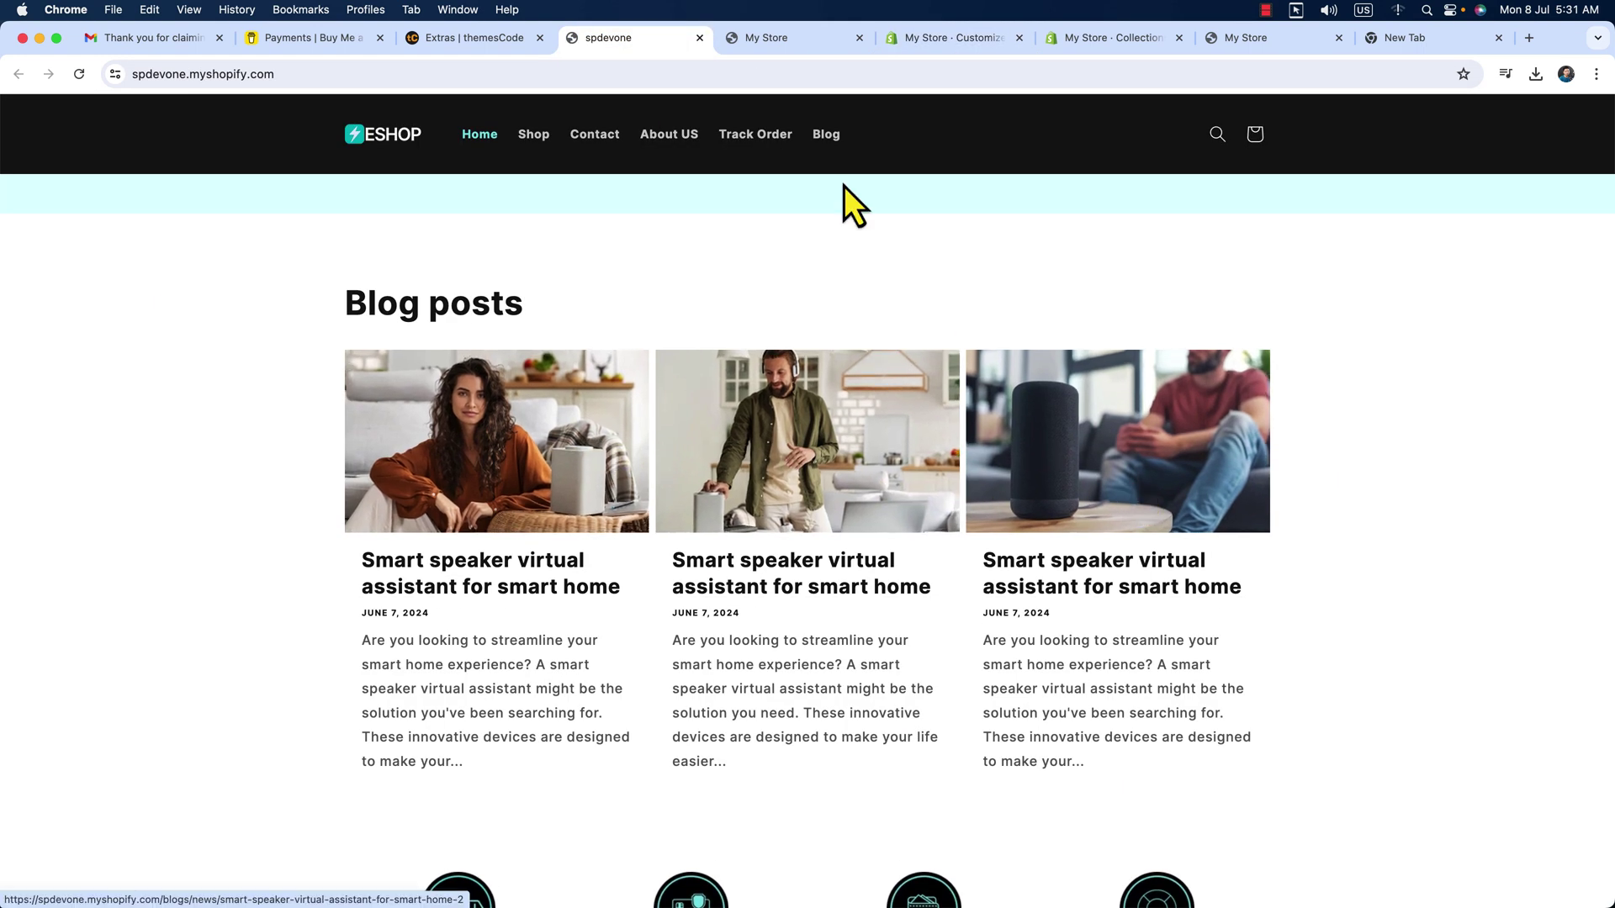
{"action": "left_click", "coordinate": [931, 47]}
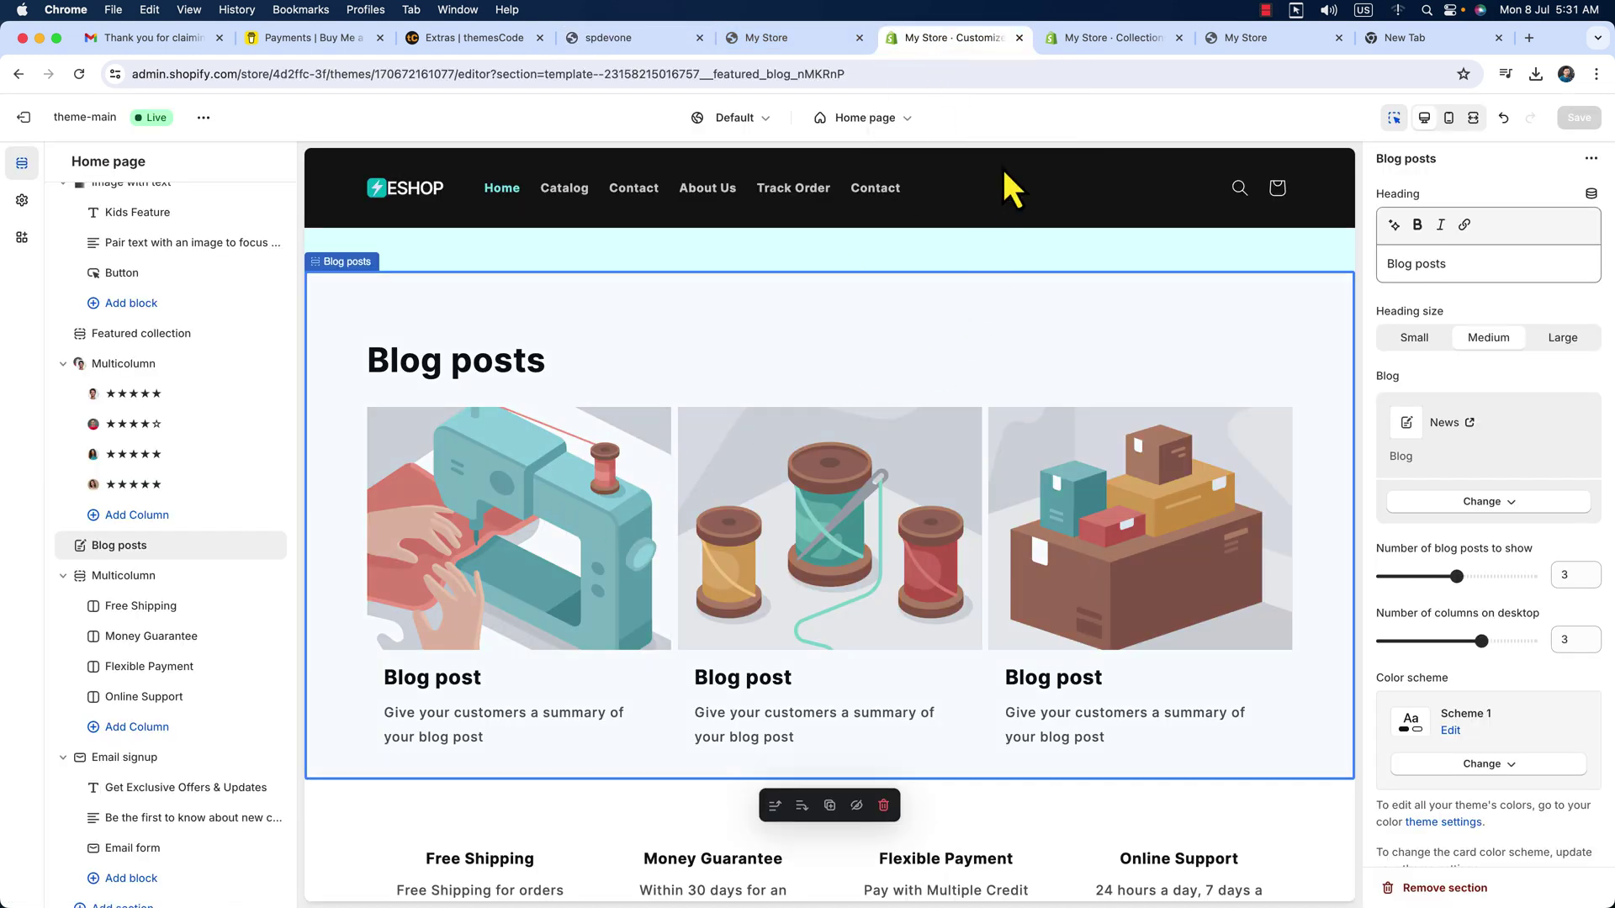
Step: Create a new blog post in the store admin titled "Smart speaker virtual assistant for smart home", matching the demo's first article
{"action": "left_click", "coordinate": [1096, 40]}
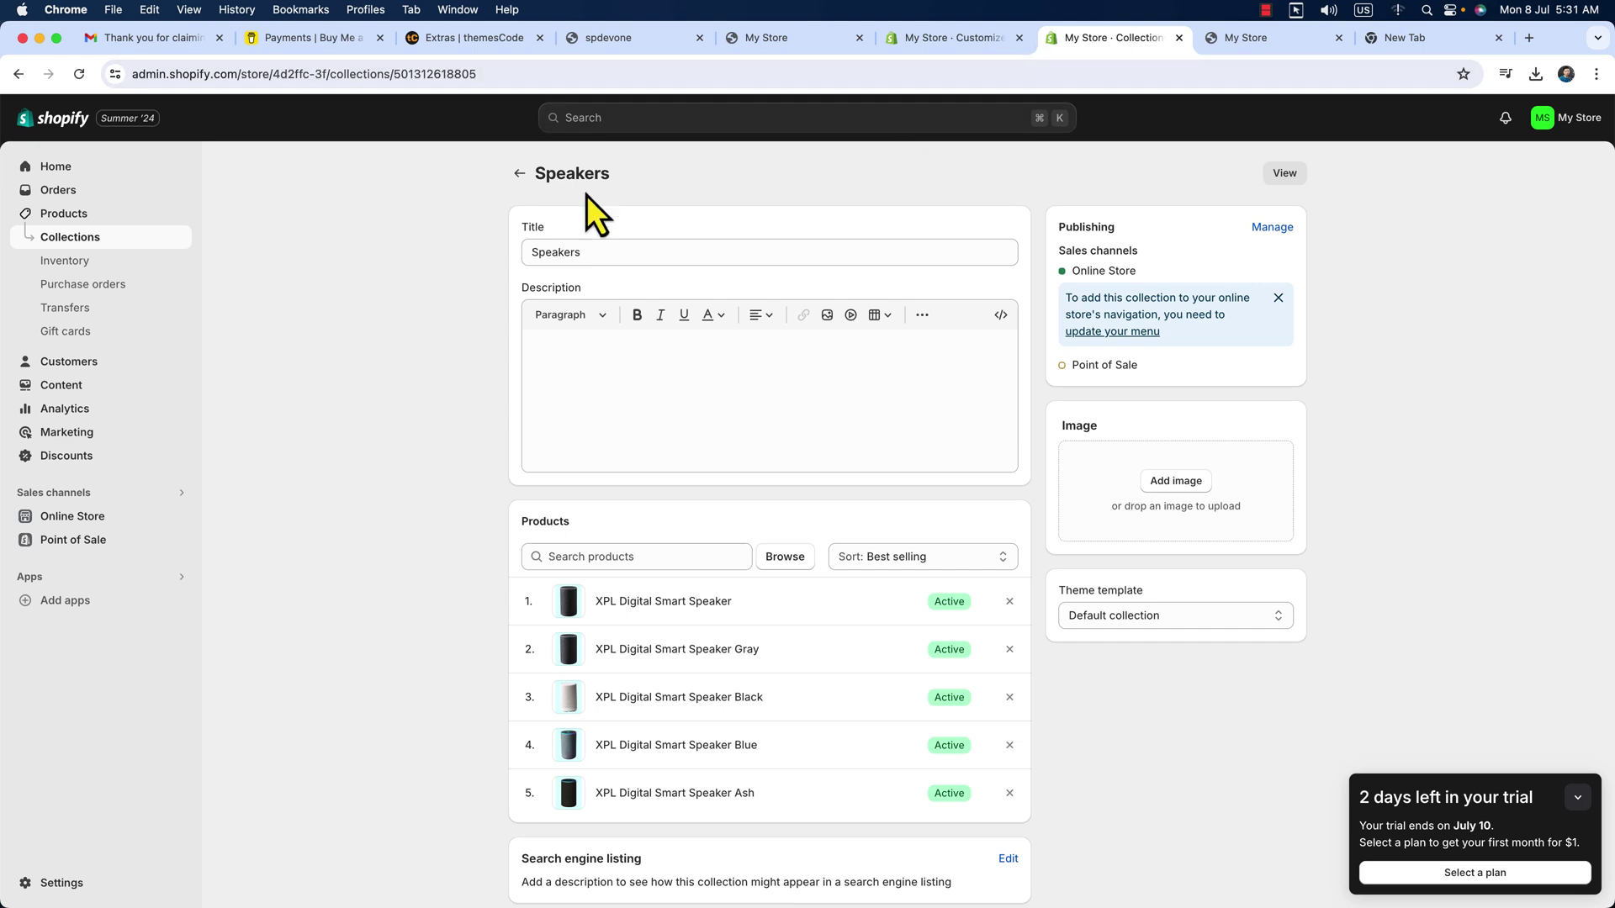
{"action": "left_click", "coordinate": [88, 519]}
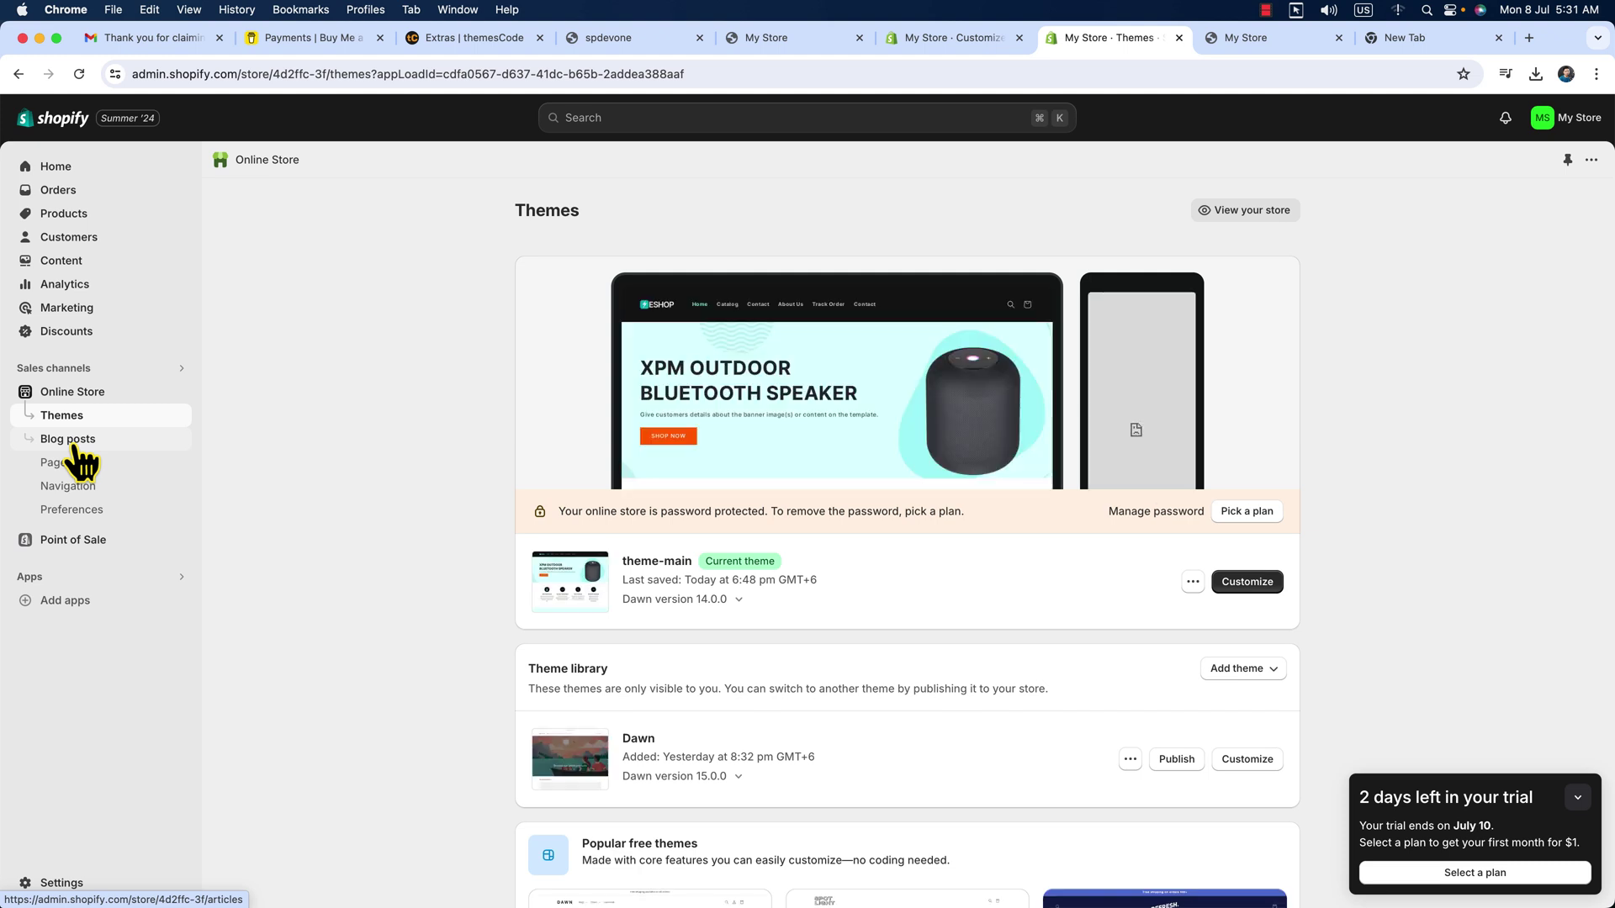
{"action": "left_click", "coordinate": [74, 448]}
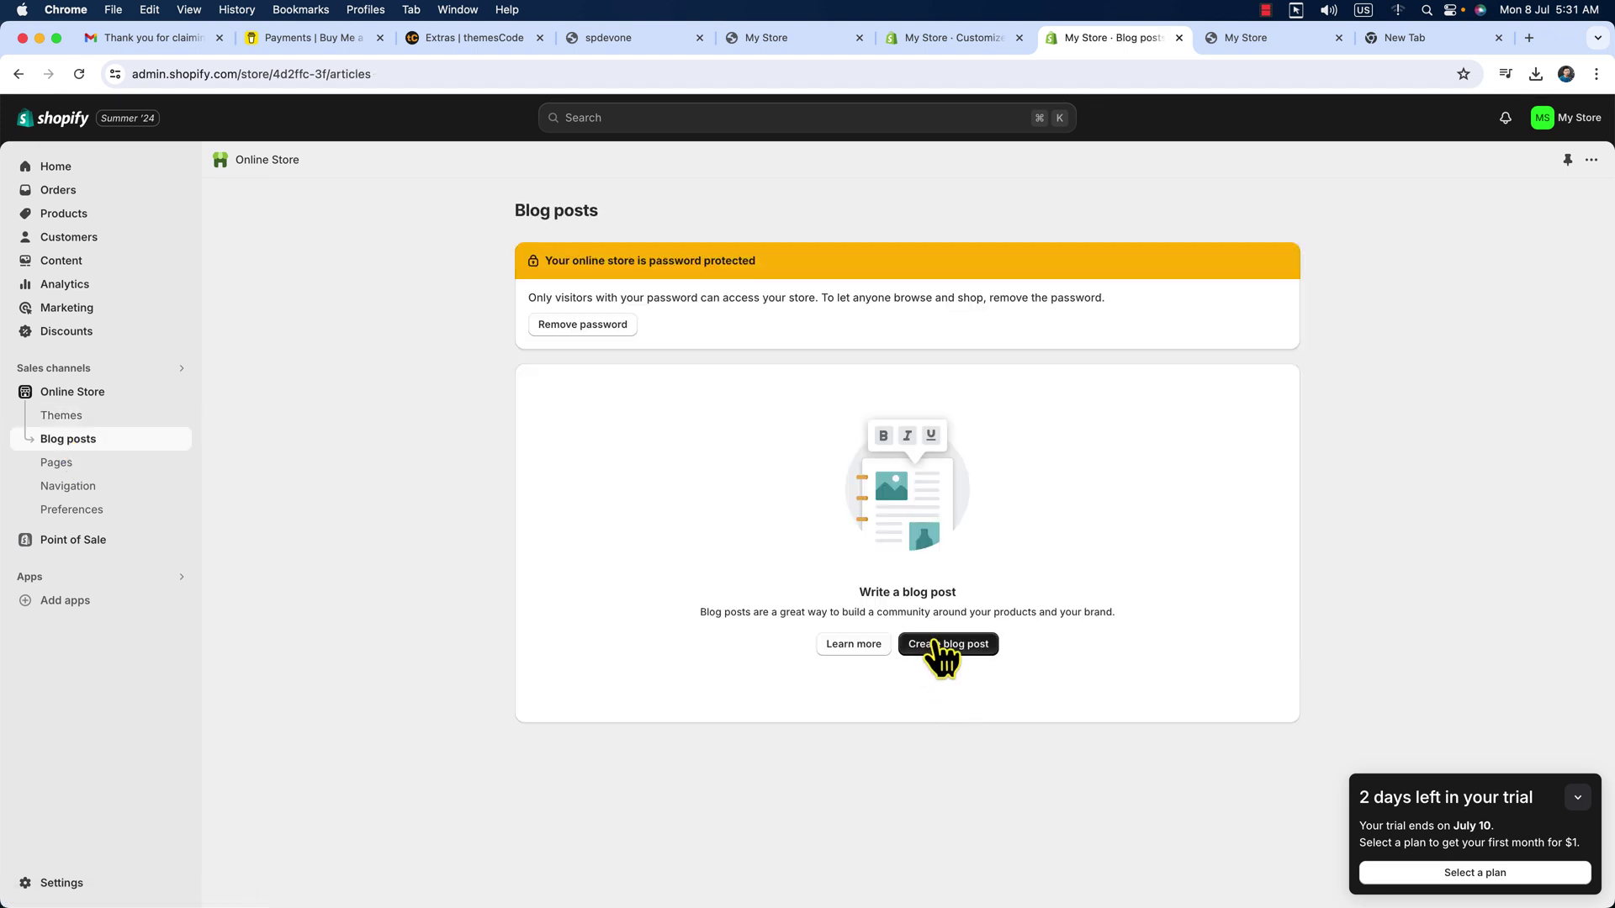
{"action": "left_click", "coordinate": [938, 649]}
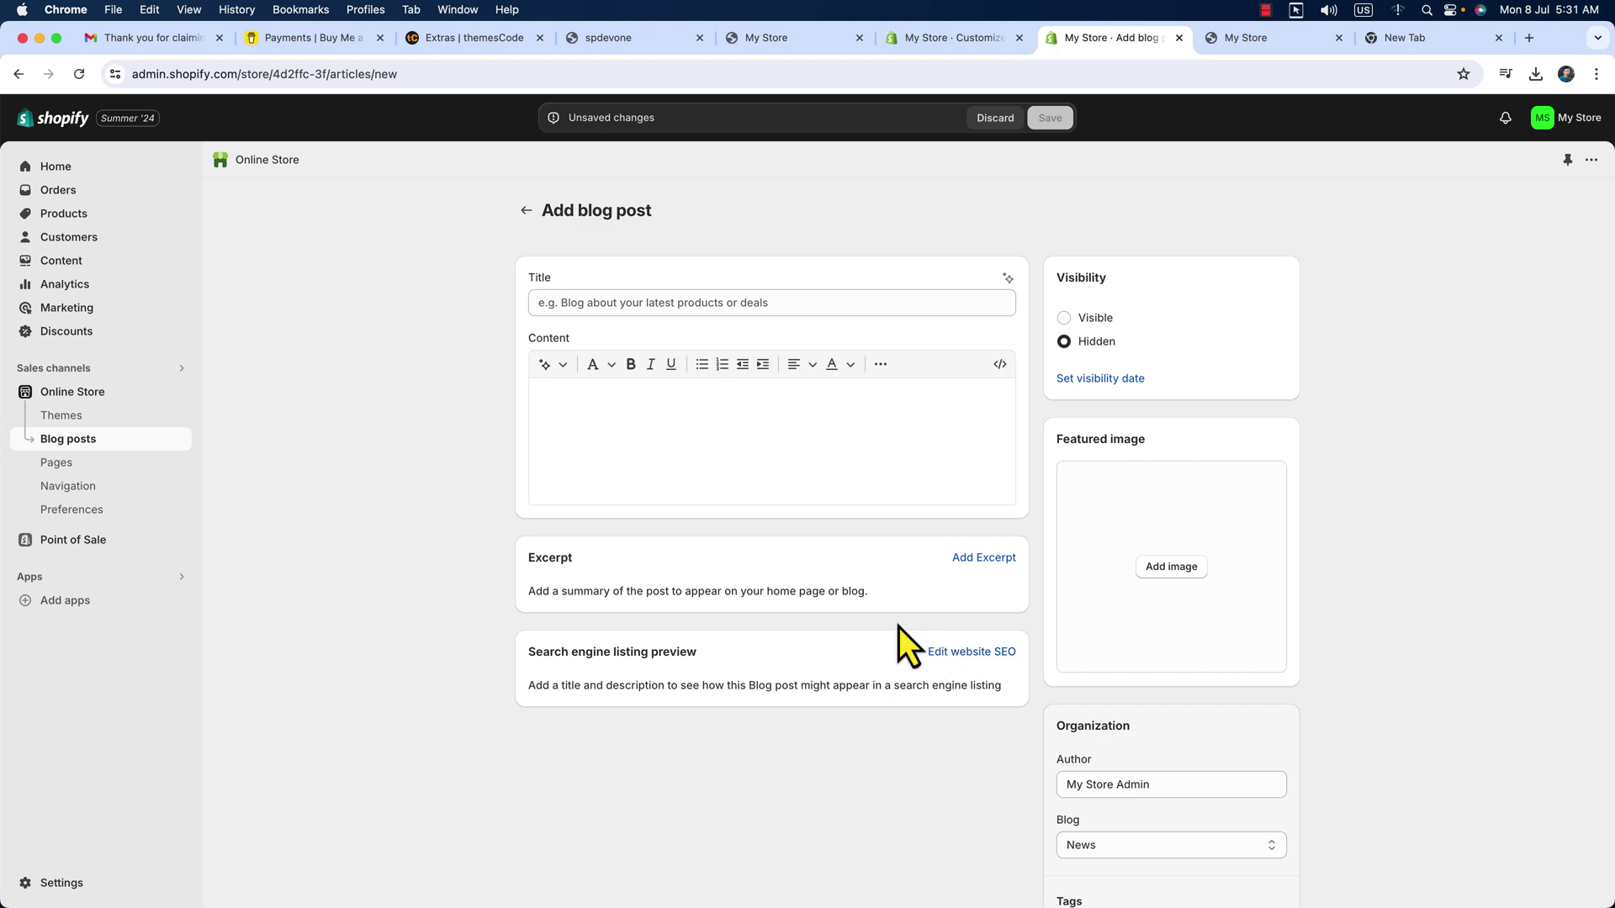
{"action": "left_click", "coordinate": [609, 44]}
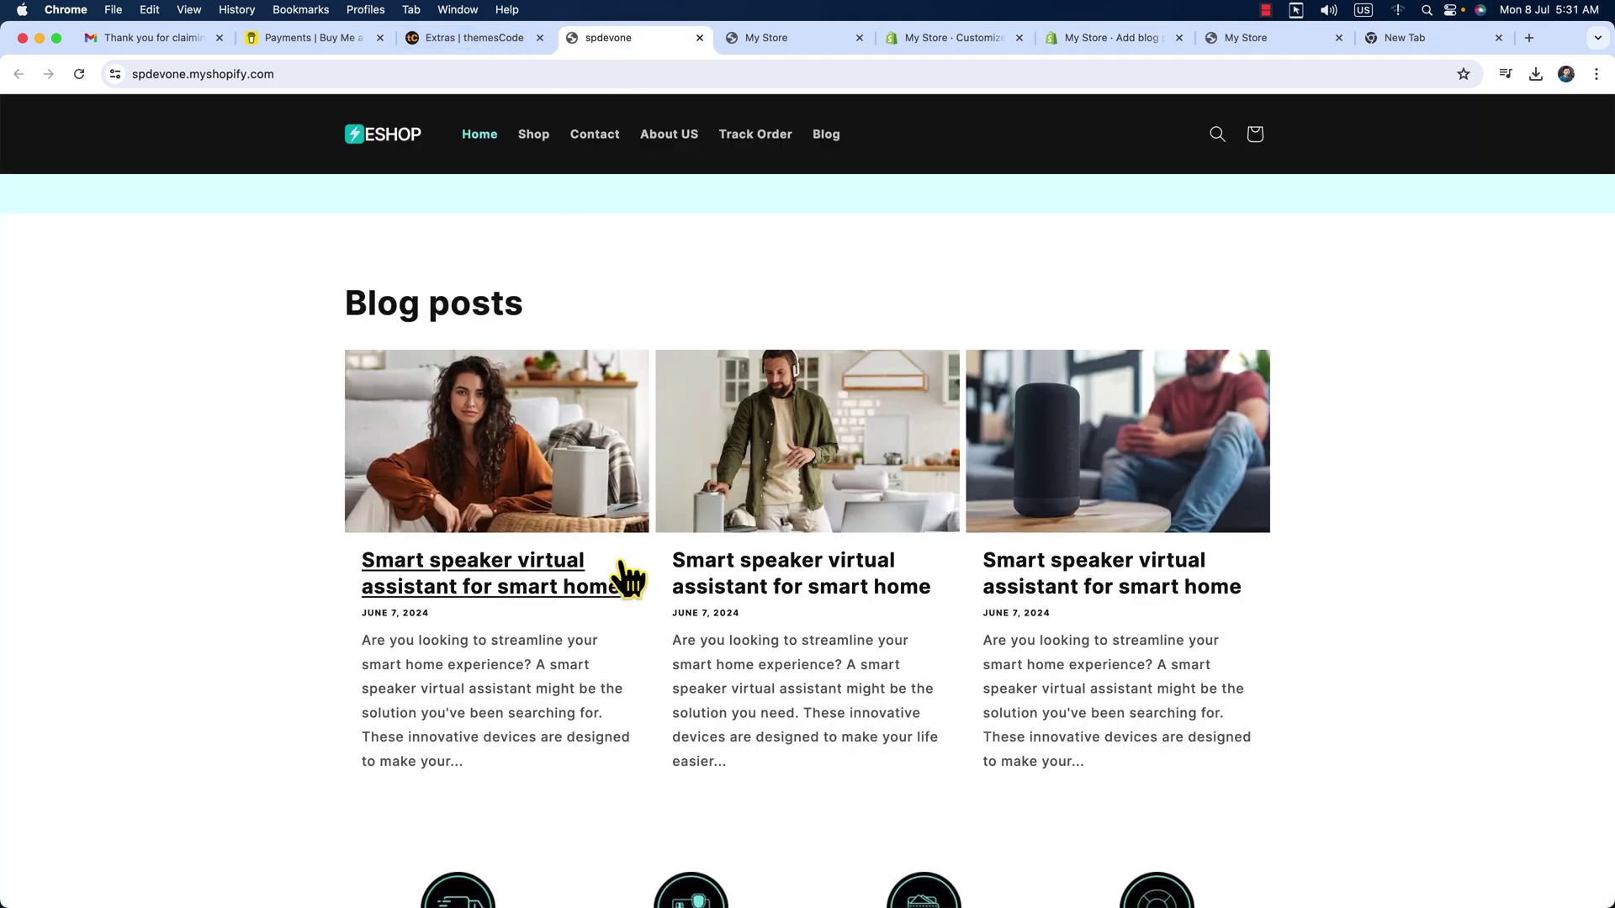
{"action": "key", "text": "super+7"}
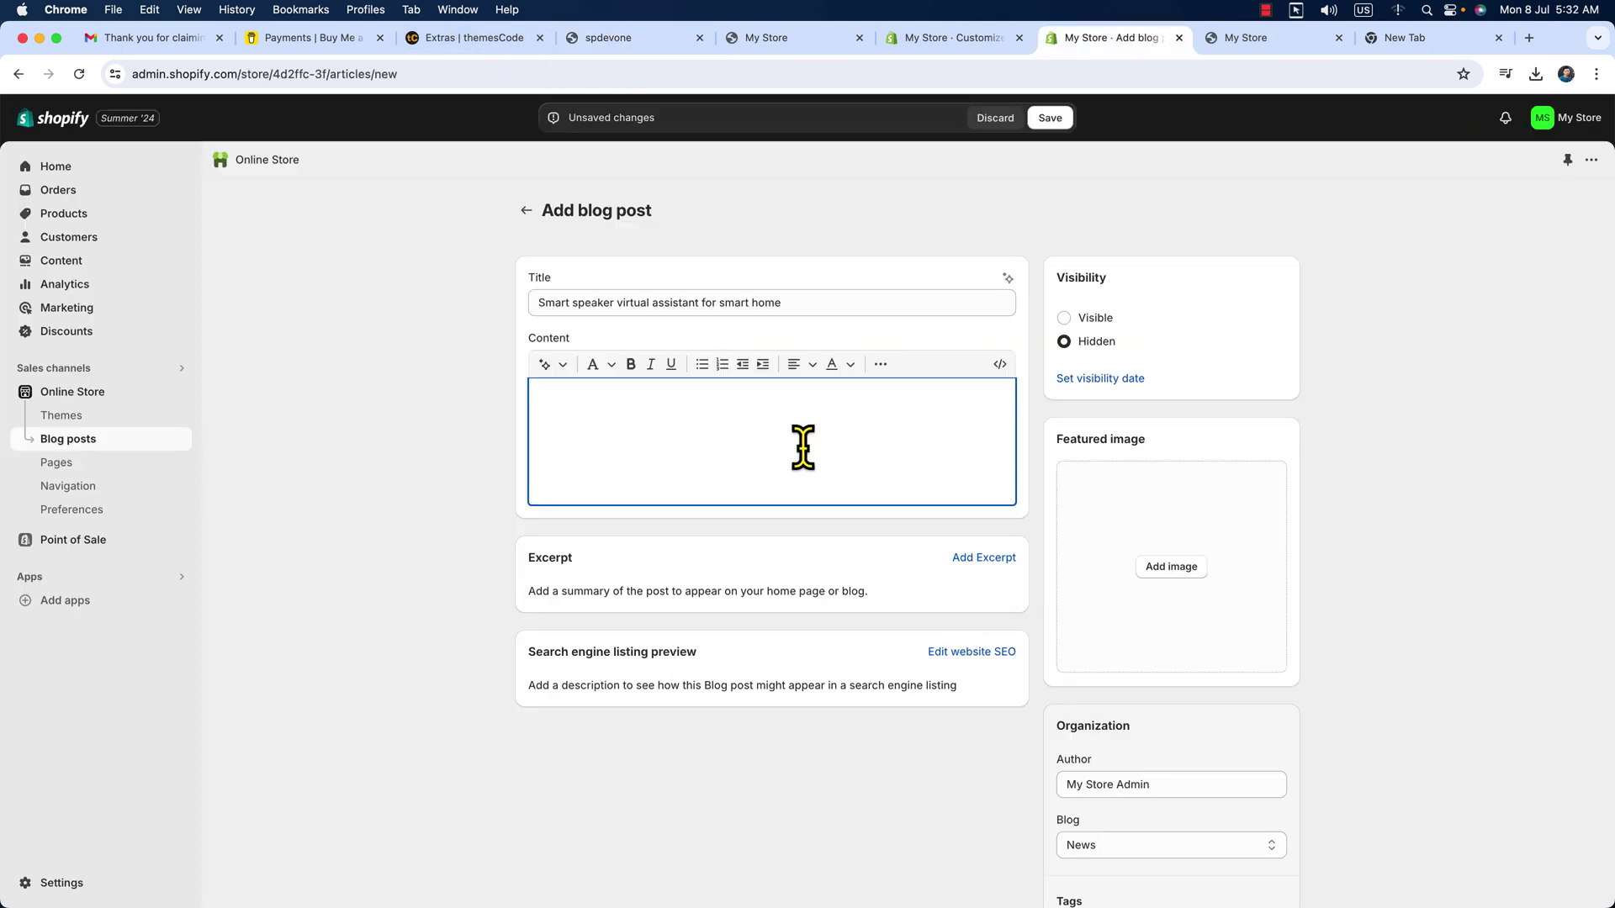
Step: Copy the demo article's text into the post content, set the woman beside the white speaker as featured image, and save the post
{"action": "left_click", "coordinate": [608, 43]}
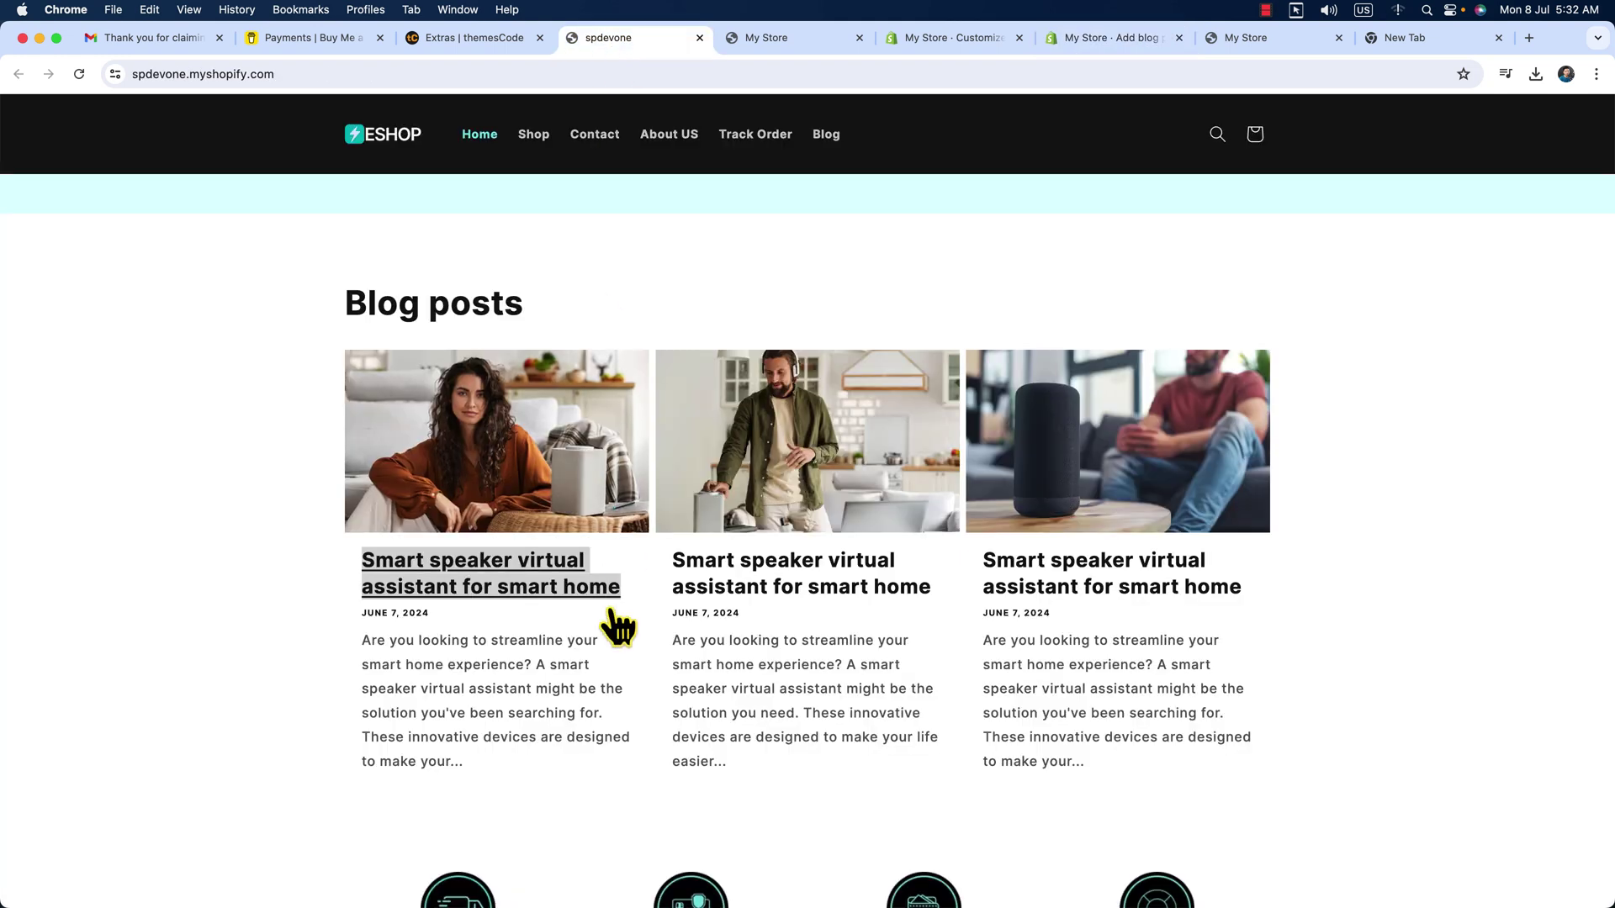
{"action": "left_click", "coordinate": [545, 629], "text": "super"}
{"action": "key", "text": "super+8"}
{"action": "scroll", "coordinate": [1031, 512], "scroll_direction": "down", "scroll_amount": 3}
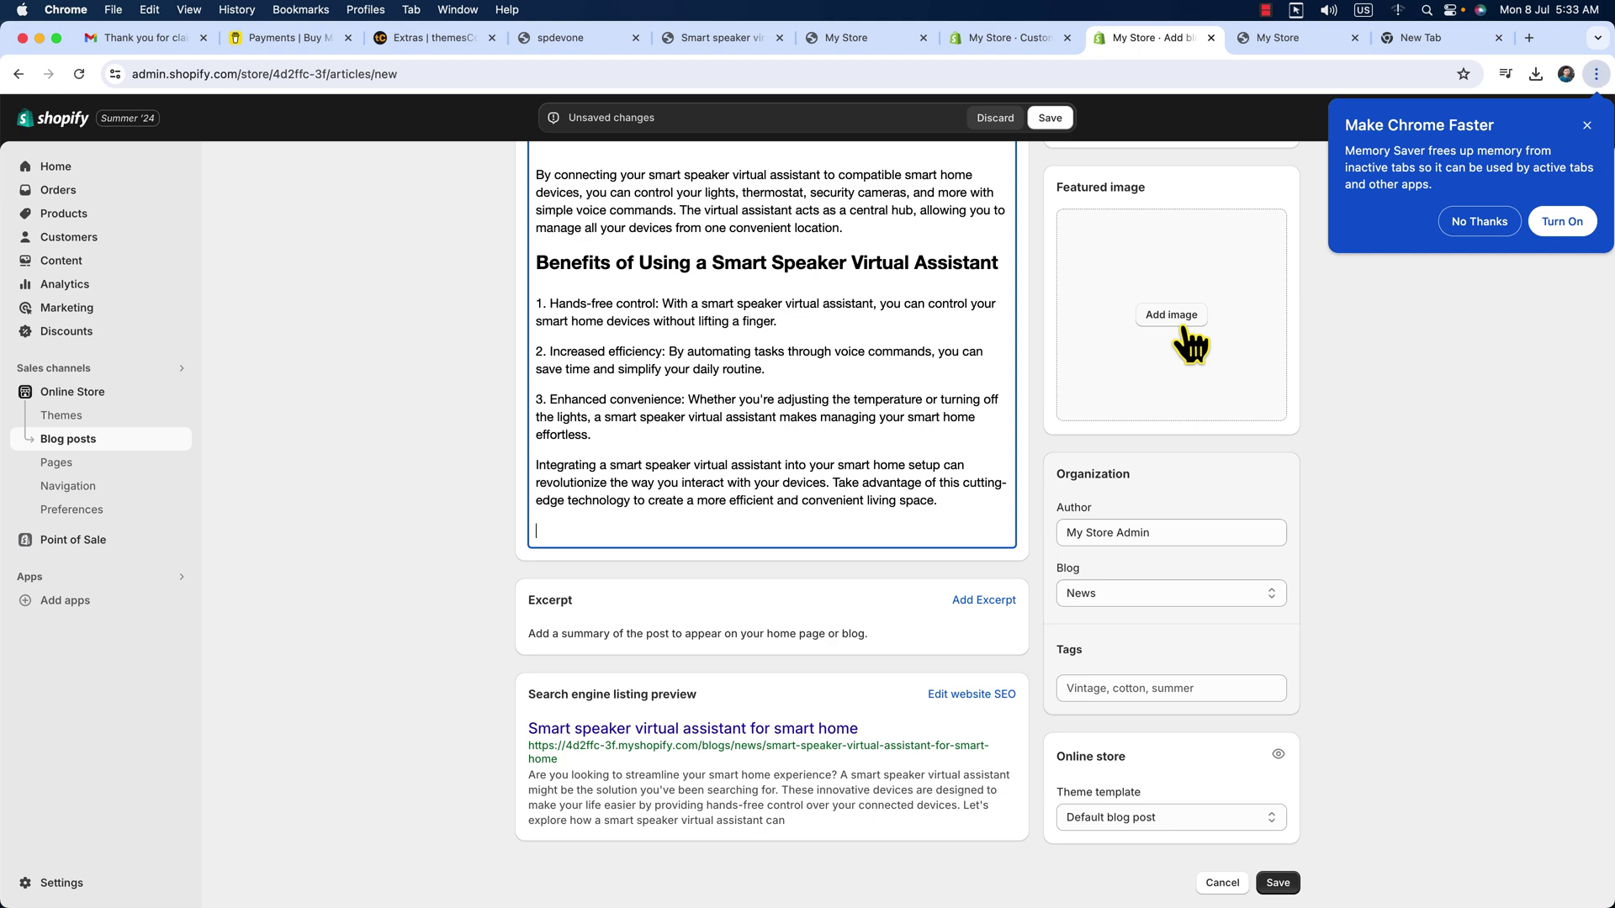
{"action": "left_click", "coordinate": [1177, 325]}
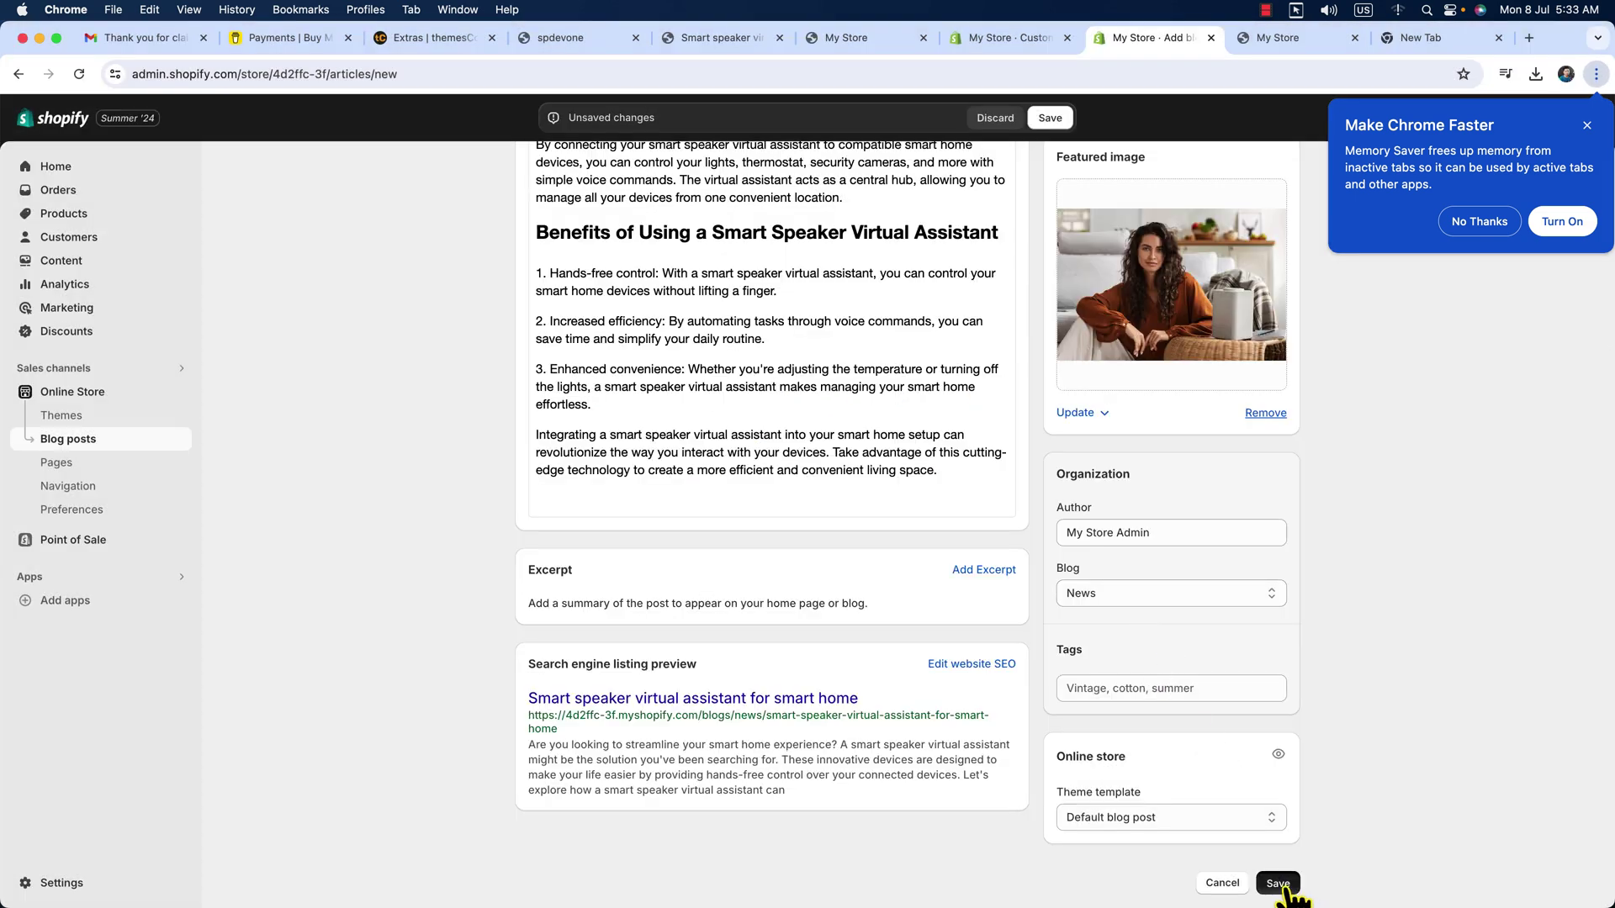
{"action": "left_click", "coordinate": [1278, 884]}
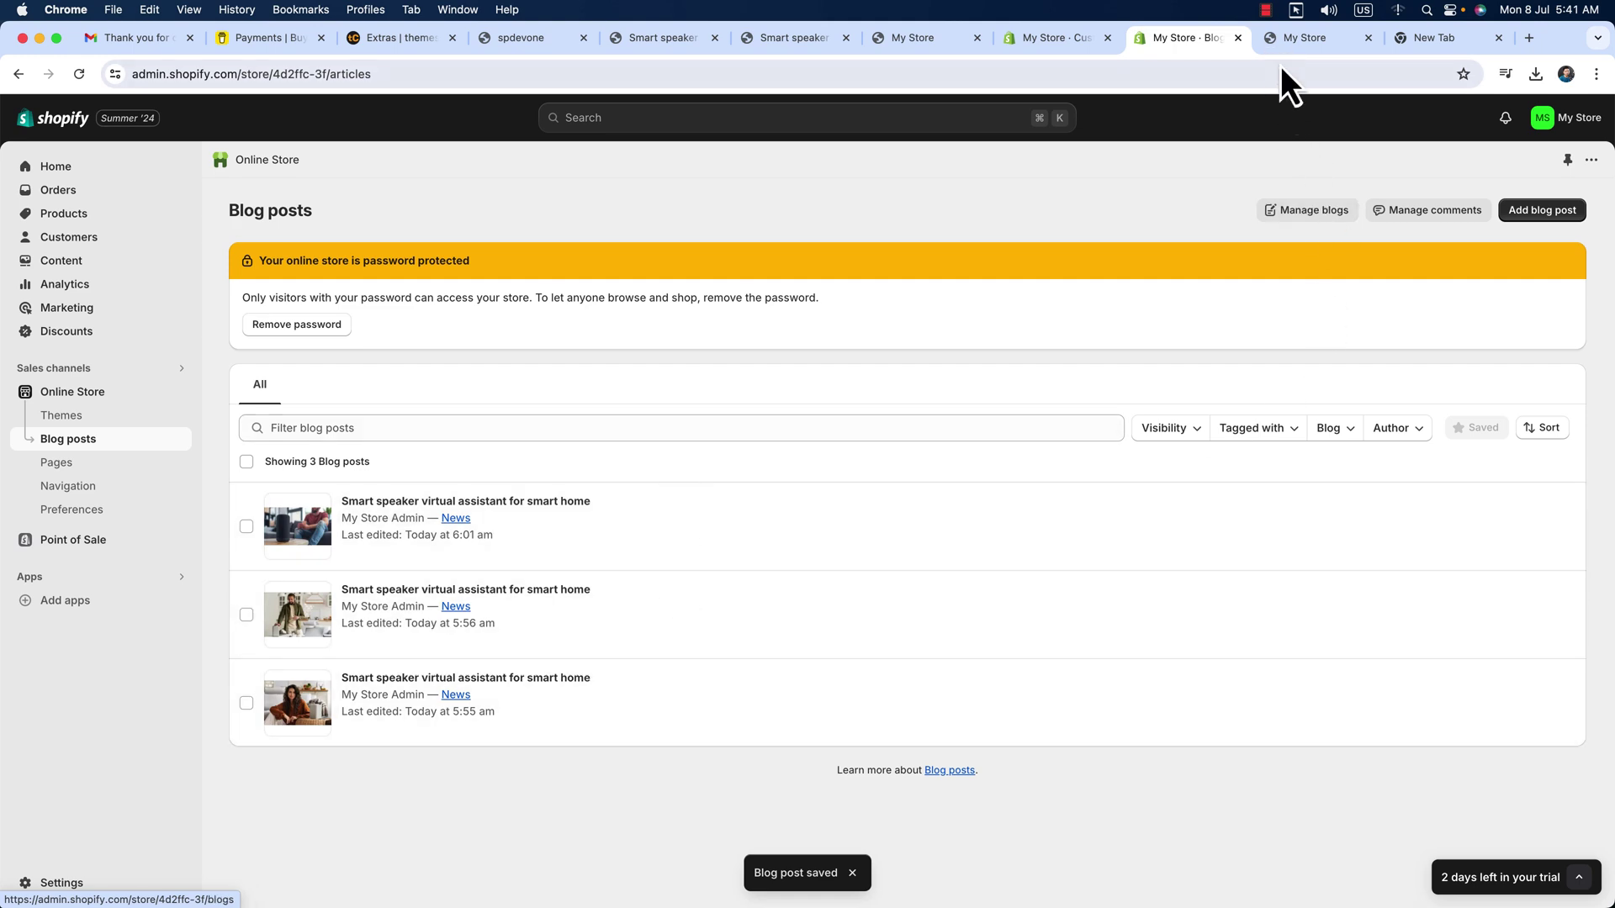
Step: Reload the store's live home page and the theme editor, checking the Blog posts section in both
{"action": "left_click", "coordinate": [1285, 47]}
{"action": "scroll", "coordinate": [890, 328], "scroll_direction": "down", "scroll_amount": 10}
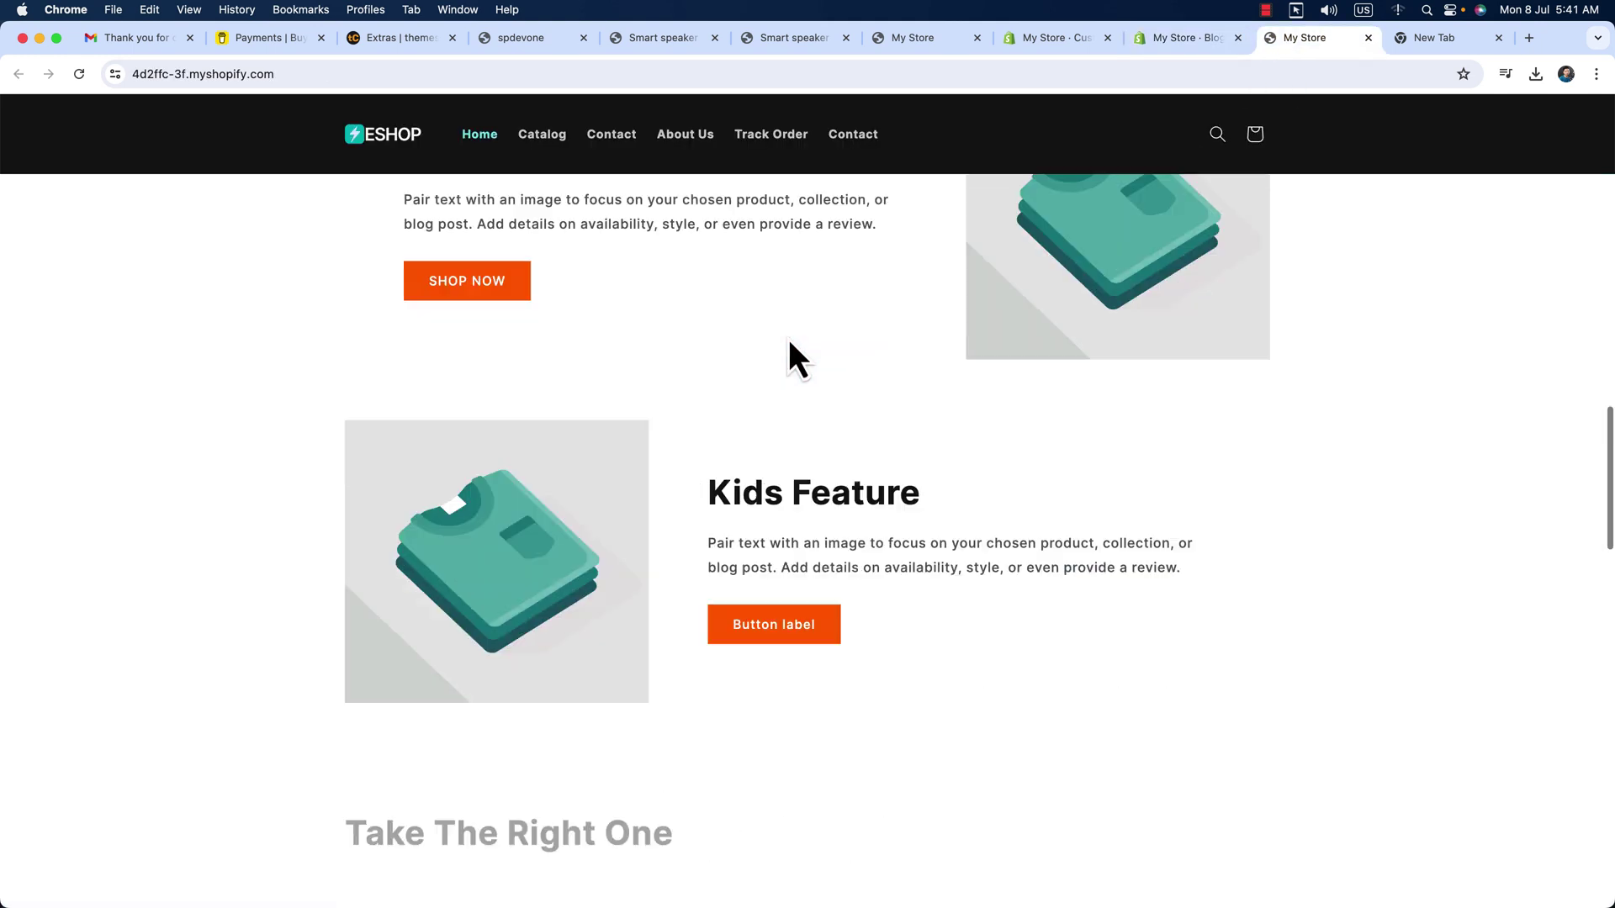
{"action": "scroll", "coordinate": [789, 340], "scroll_direction": "down", "scroll_amount": 15}
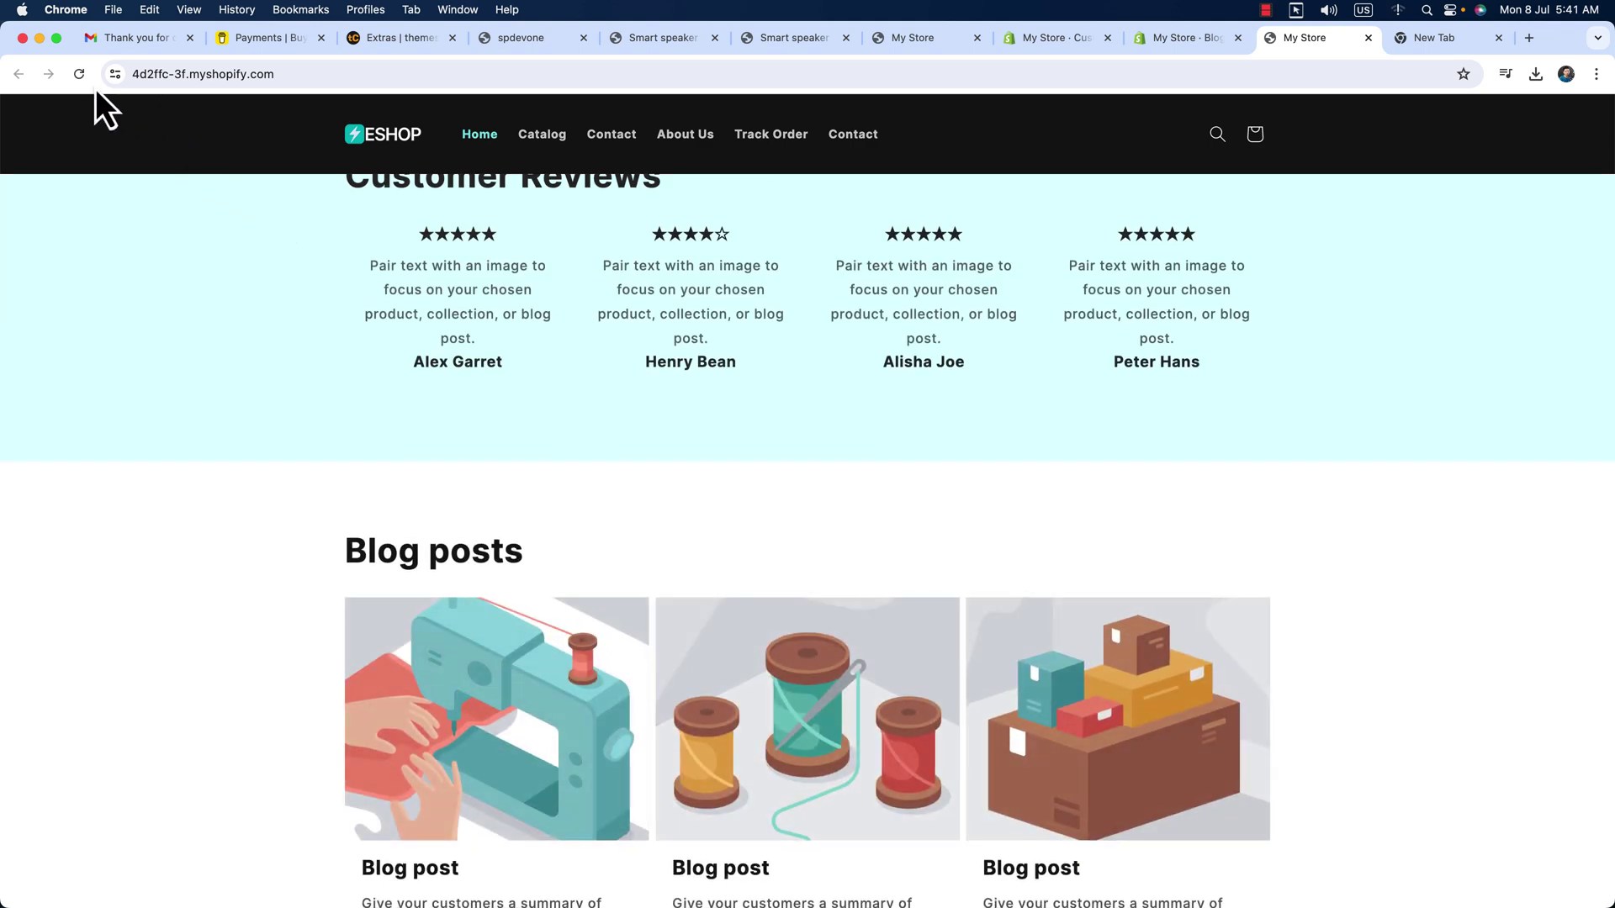
{"action": "left_click", "coordinate": [79, 74]}
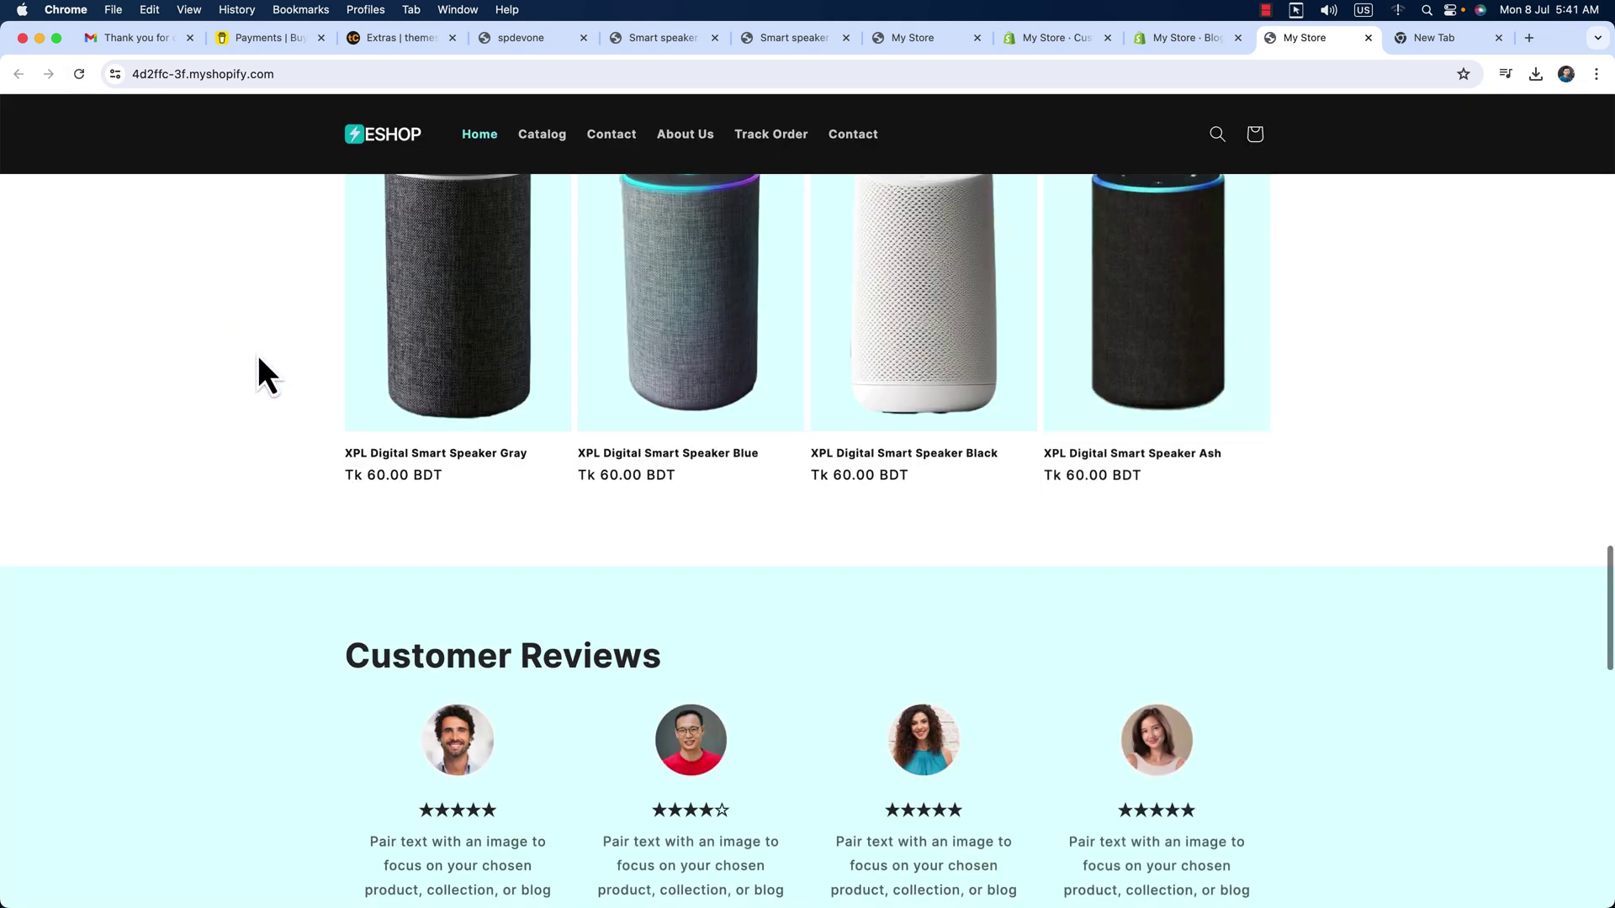
{"action": "scroll", "coordinate": [259, 356], "scroll_direction": "down", "scroll_amount": 6}
{"action": "scroll", "coordinate": [389, 371], "scroll_direction": "up", "scroll_amount": 3}
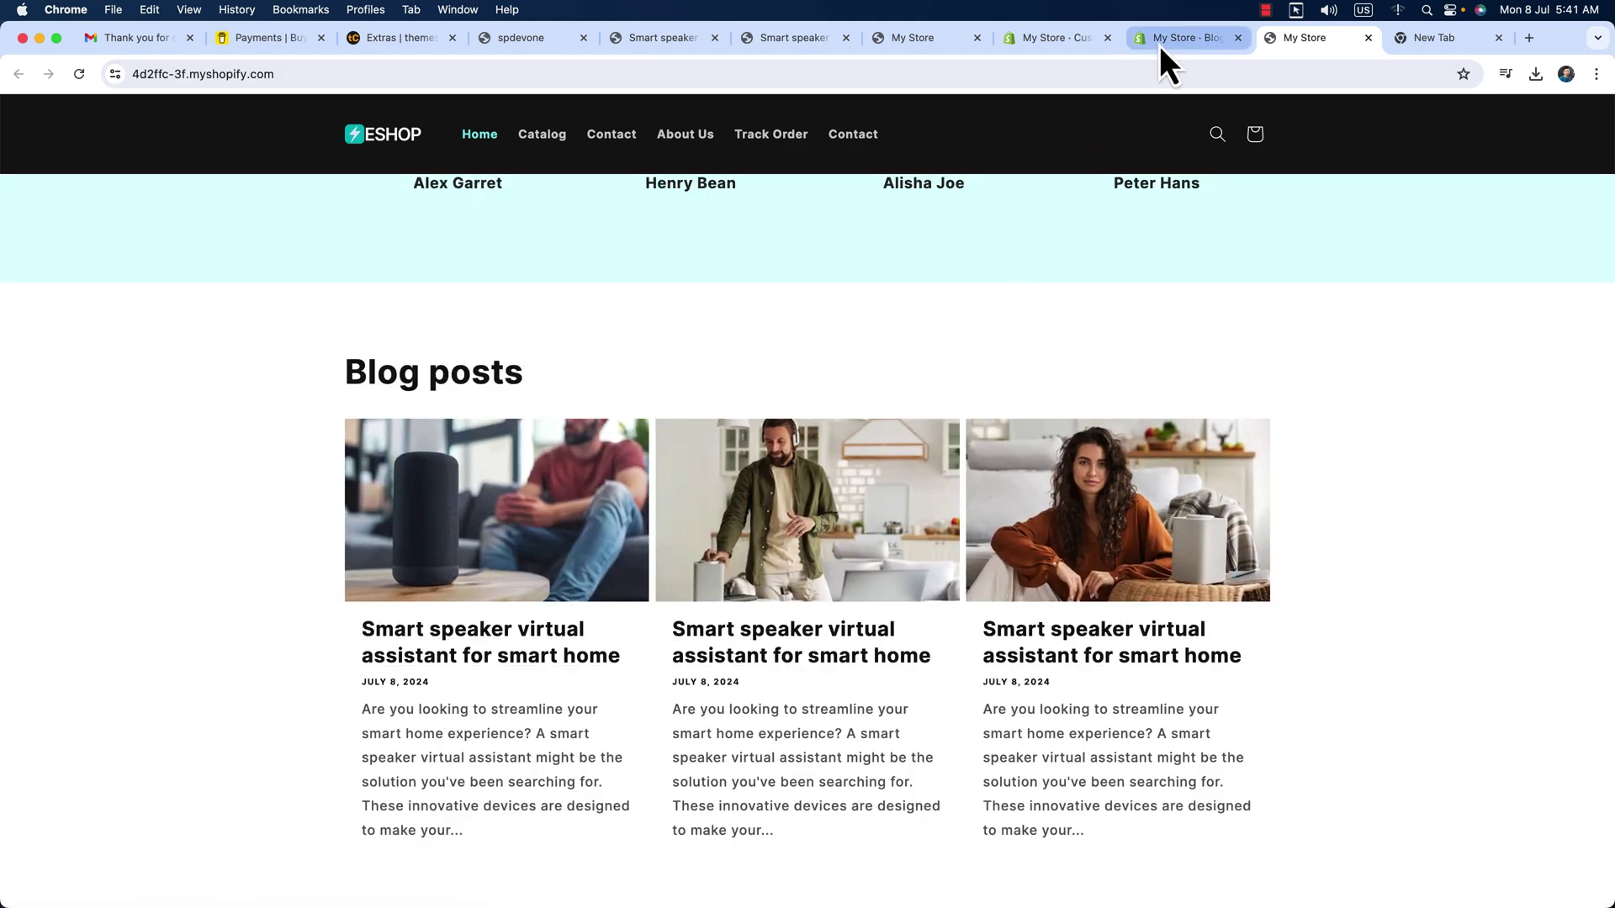
{"action": "left_click", "coordinate": [1058, 40]}
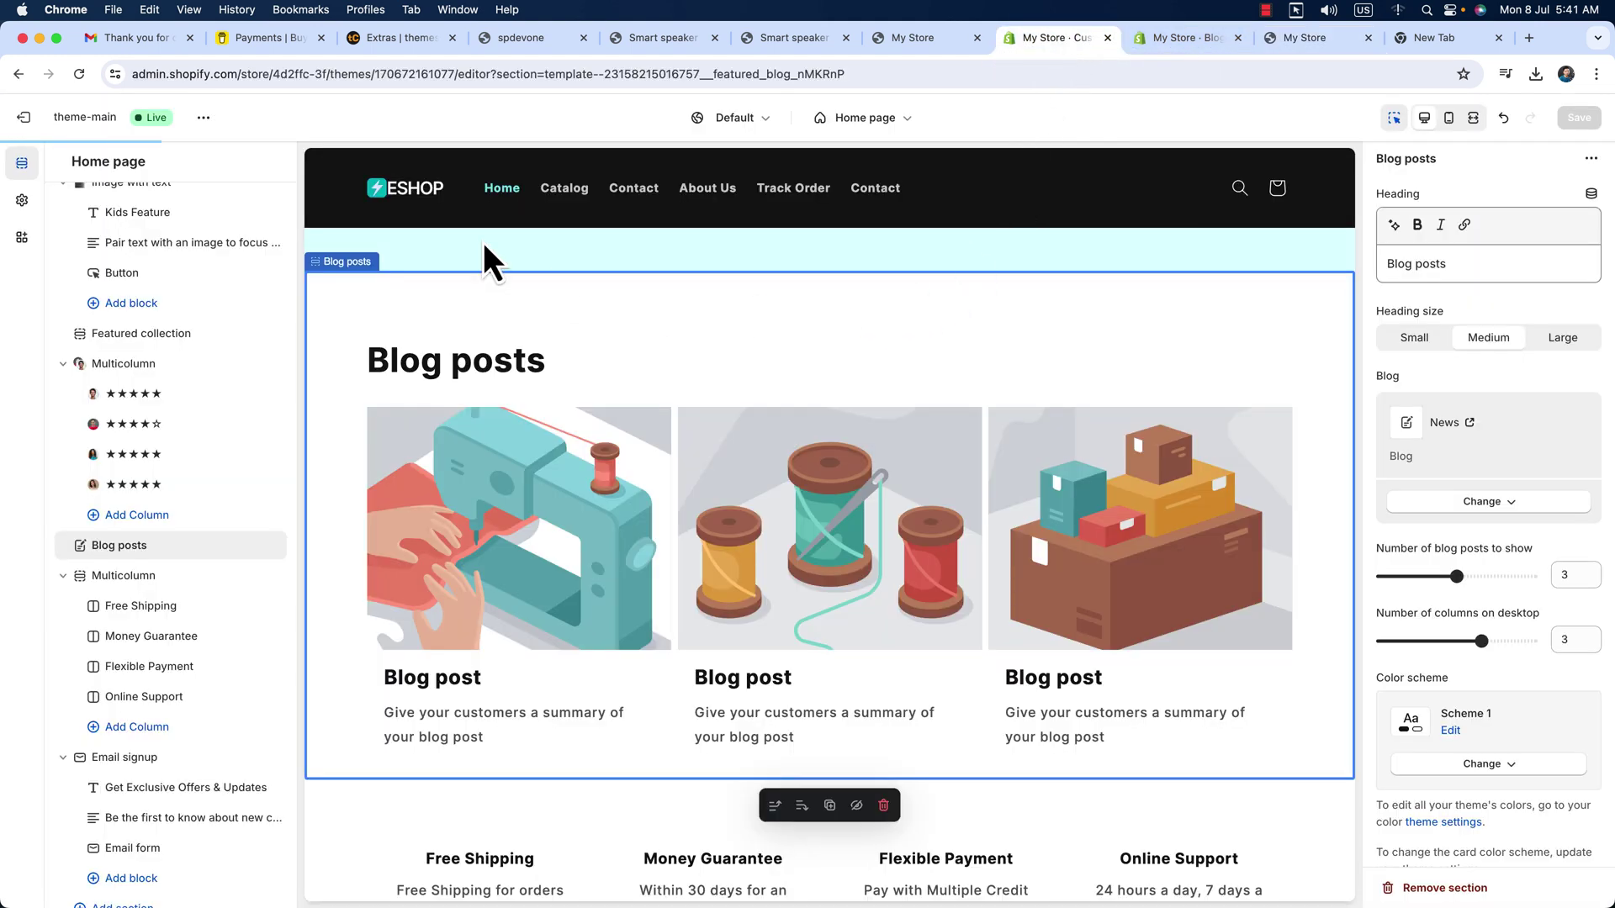
{"action": "left_click", "coordinate": [79, 74]}
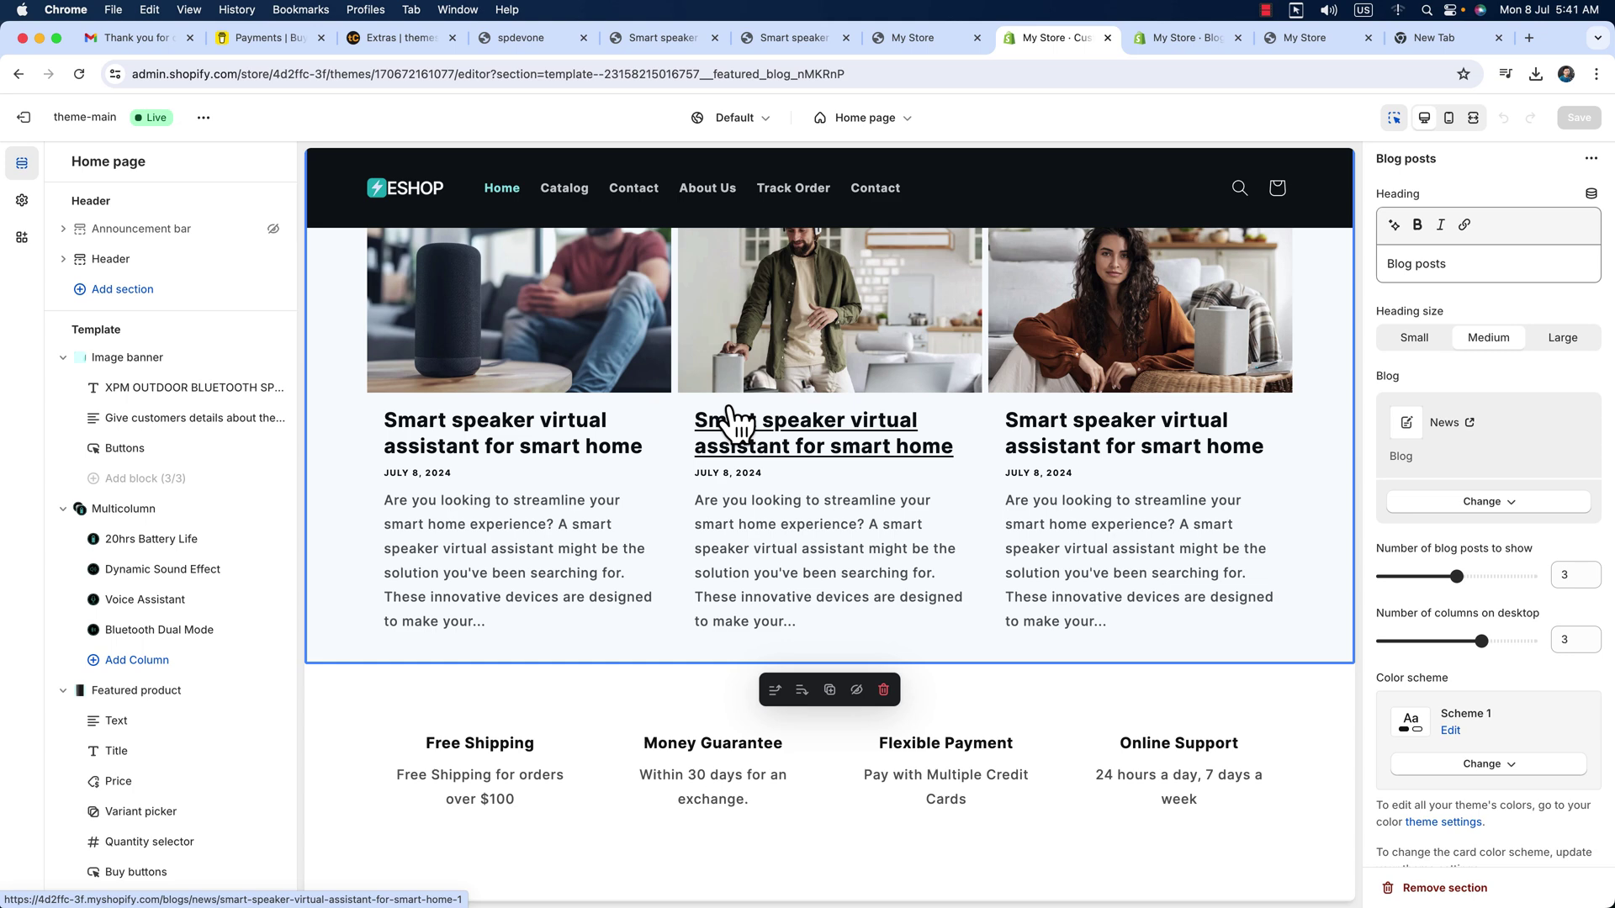
{"action": "scroll", "coordinate": [728, 462], "scroll_direction": "up", "scroll_amount": 3}
{"action": "scroll", "coordinate": [728, 462], "scroll_direction": "down", "scroll_amount": 1}
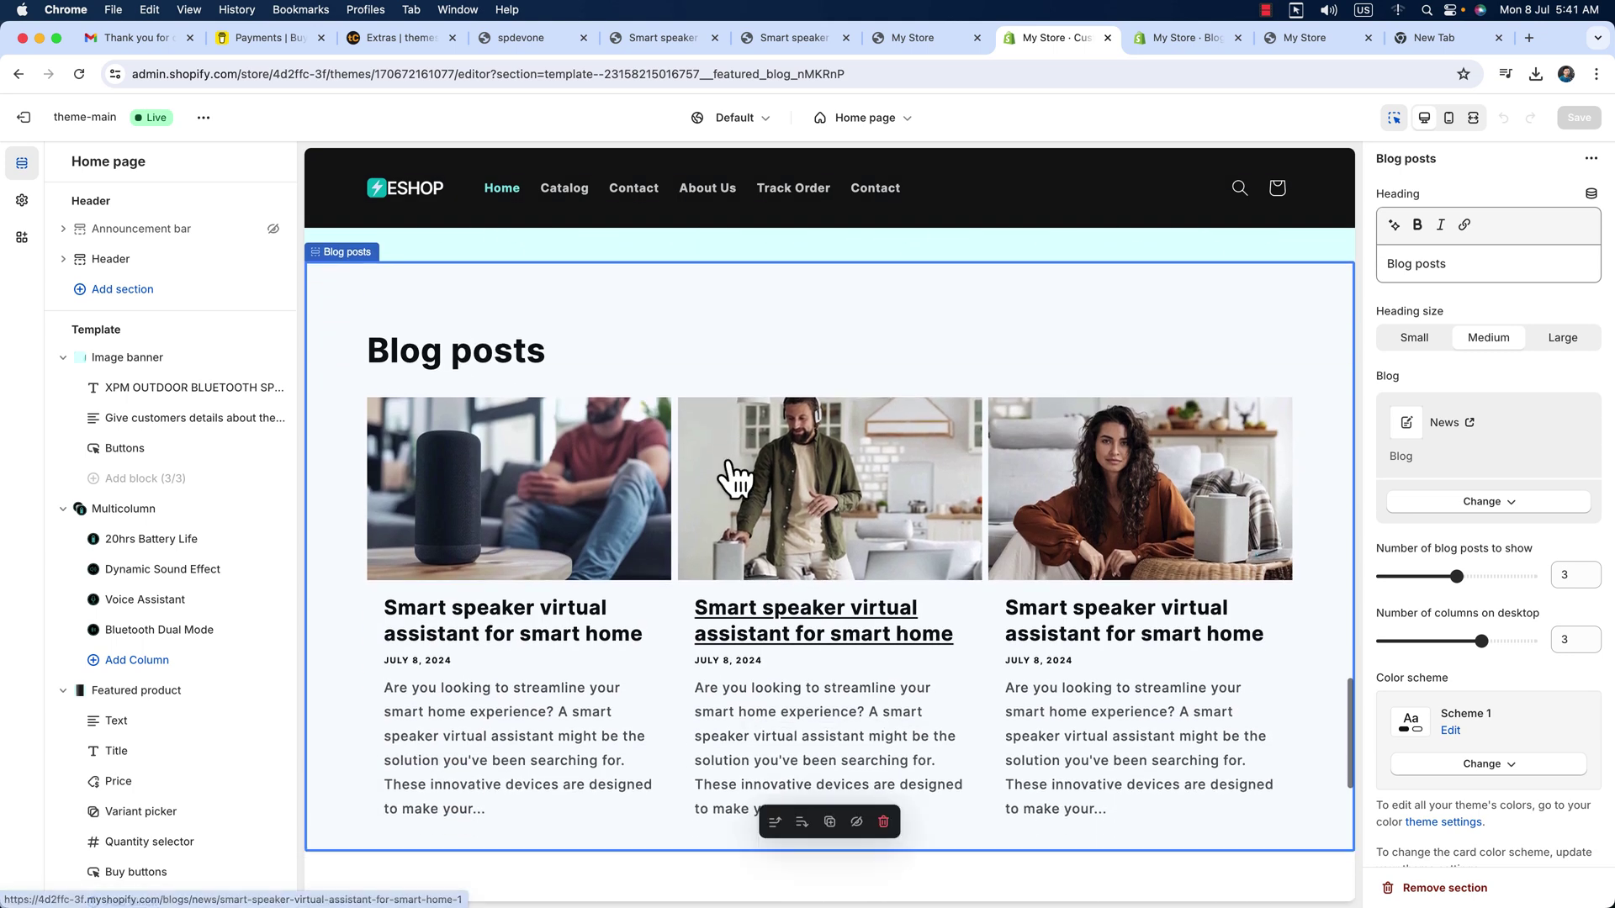
Step: View the icons above the Free Shipping to Online Support columns on the spdevone demo, and close the leftover article and store tabs
{"action": "left_click", "coordinate": [538, 42]}
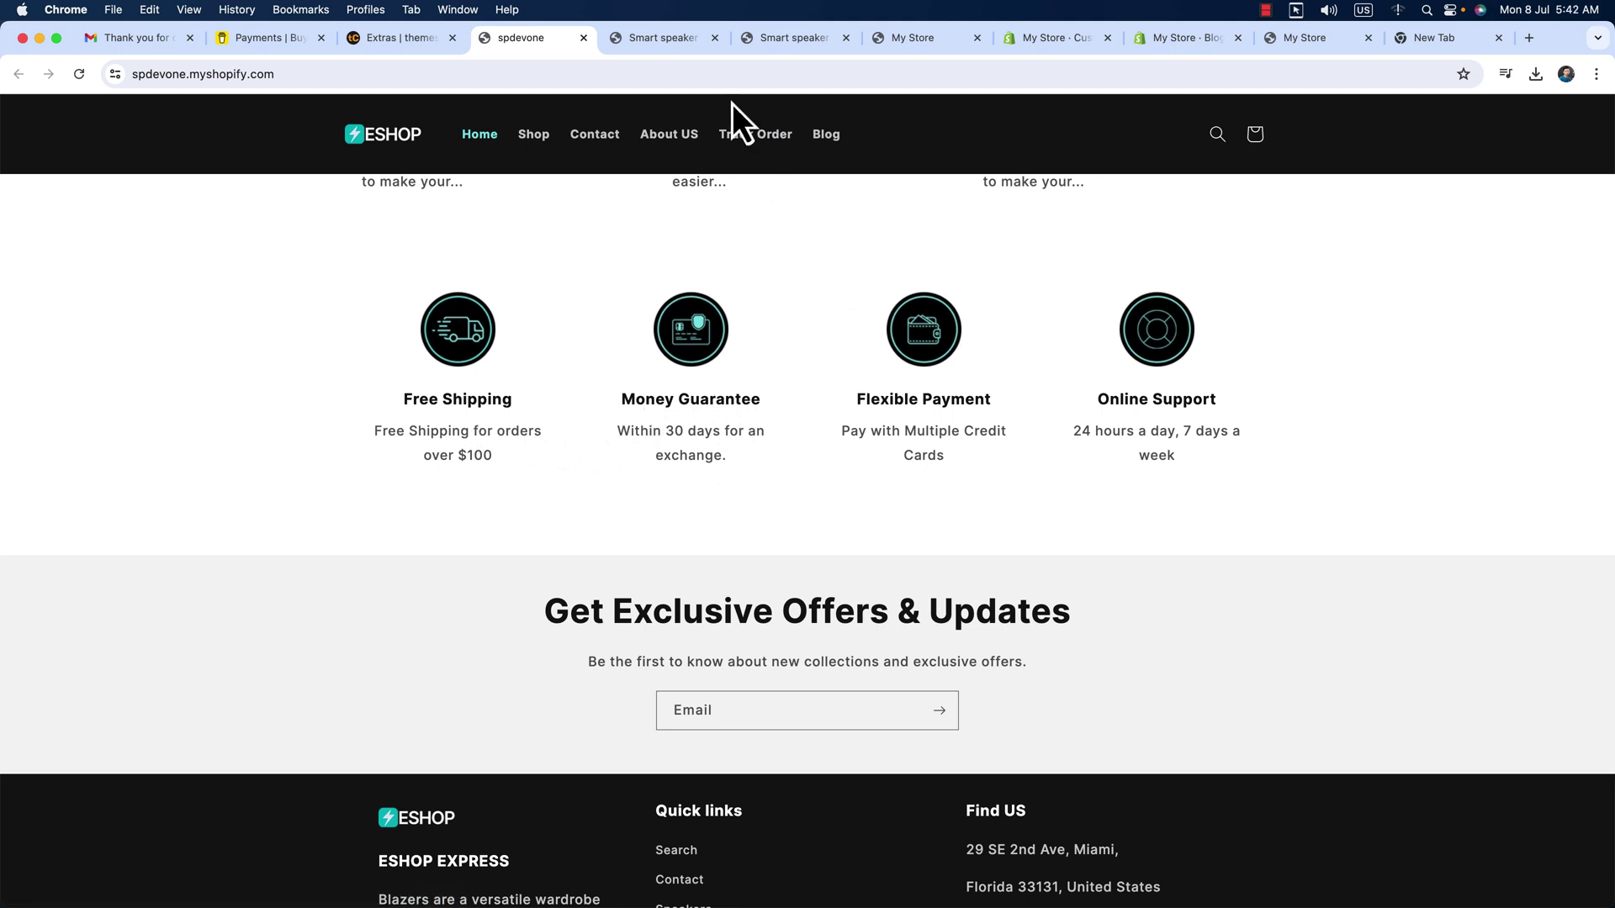
{"action": "left_click", "coordinate": [681, 42]}
{"action": "key", "text": "super+w"}
{"action": "key", "text": "super+w"}
{"action": "key", "text": "super+w"}
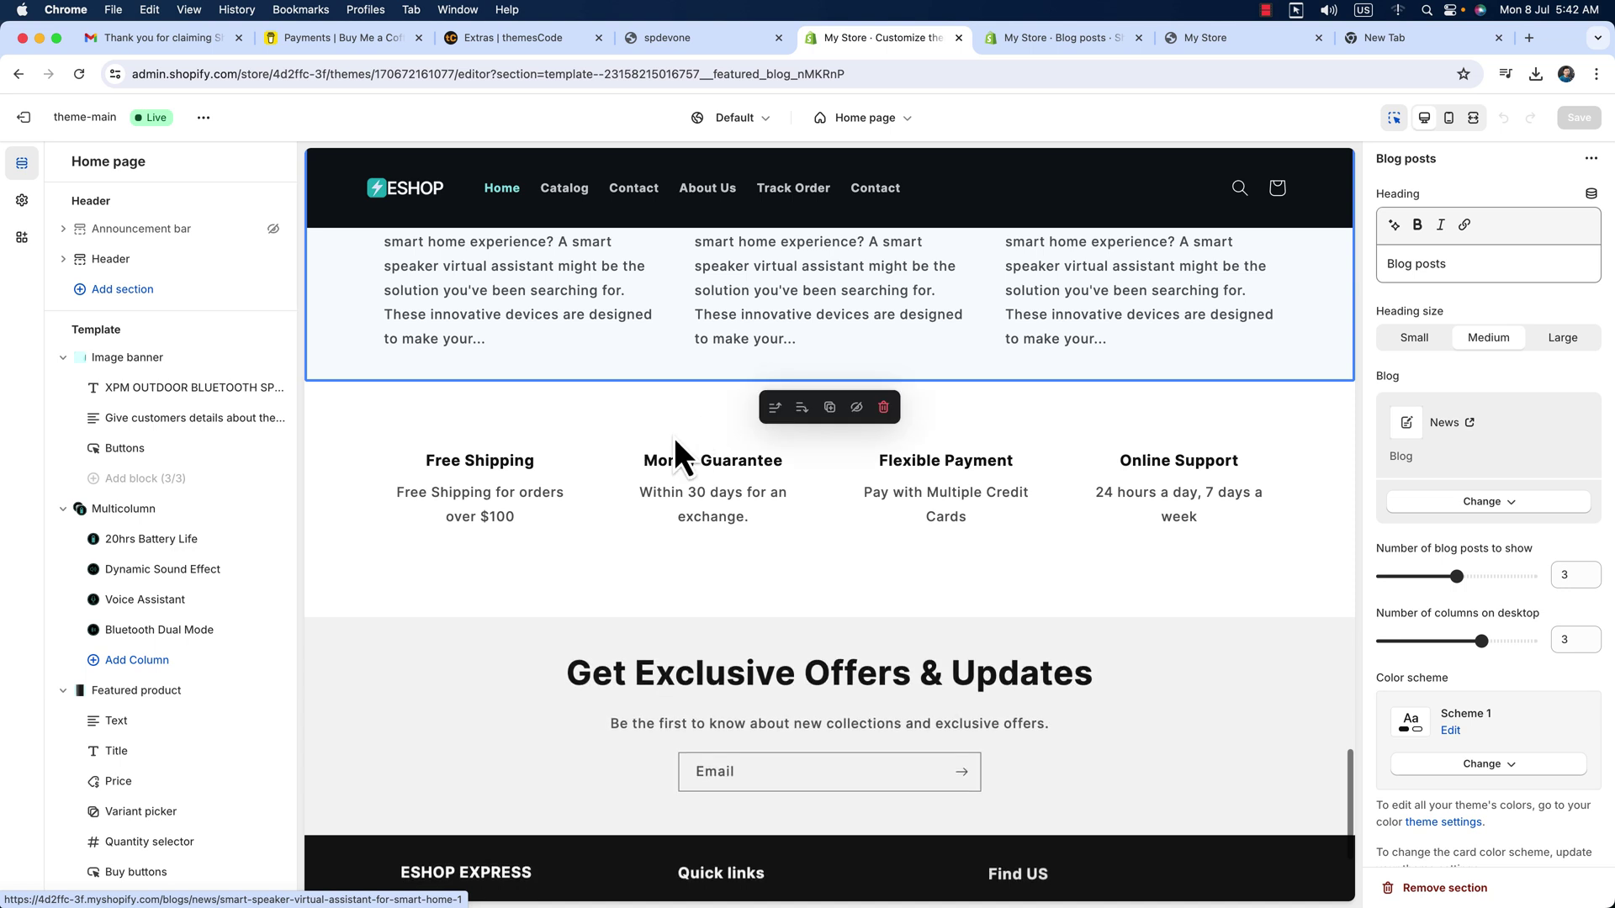
Step: Open the image selection for the Free Shipping column and upload web icon 1.png from the web icons folder
{"action": "left_click", "coordinate": [556, 514]}
{"action": "left_click", "coordinate": [1487, 242]}
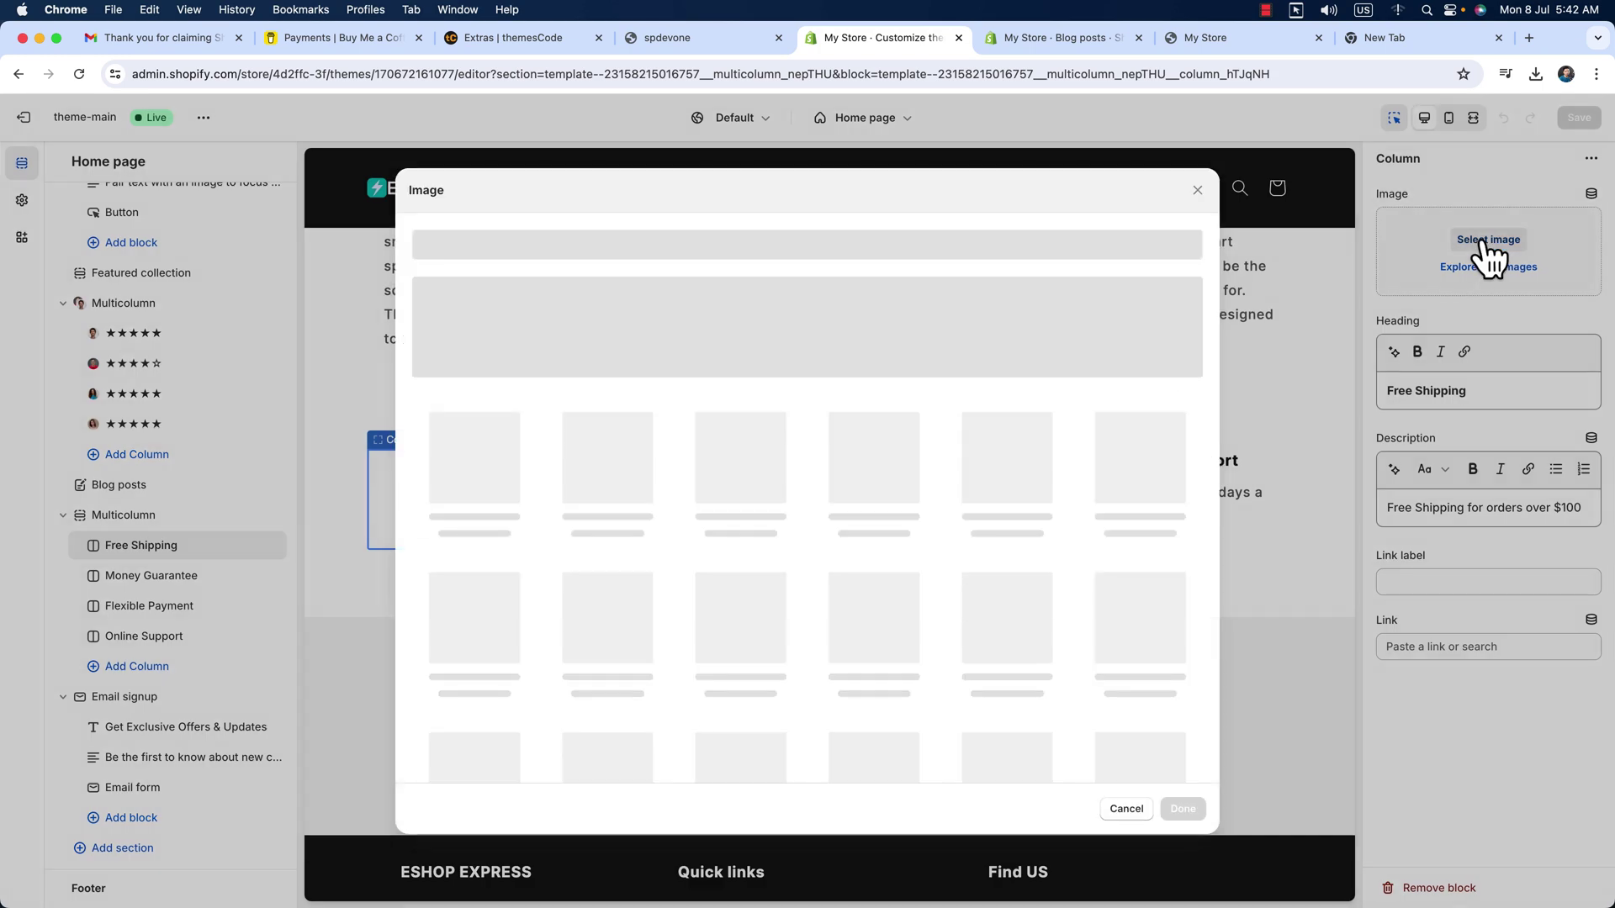
{"action": "left_click", "coordinate": [653, 372]}
{"action": "left_click", "coordinate": [653, 371]}
{"action": "double_click", "coordinate": [652, 372]}
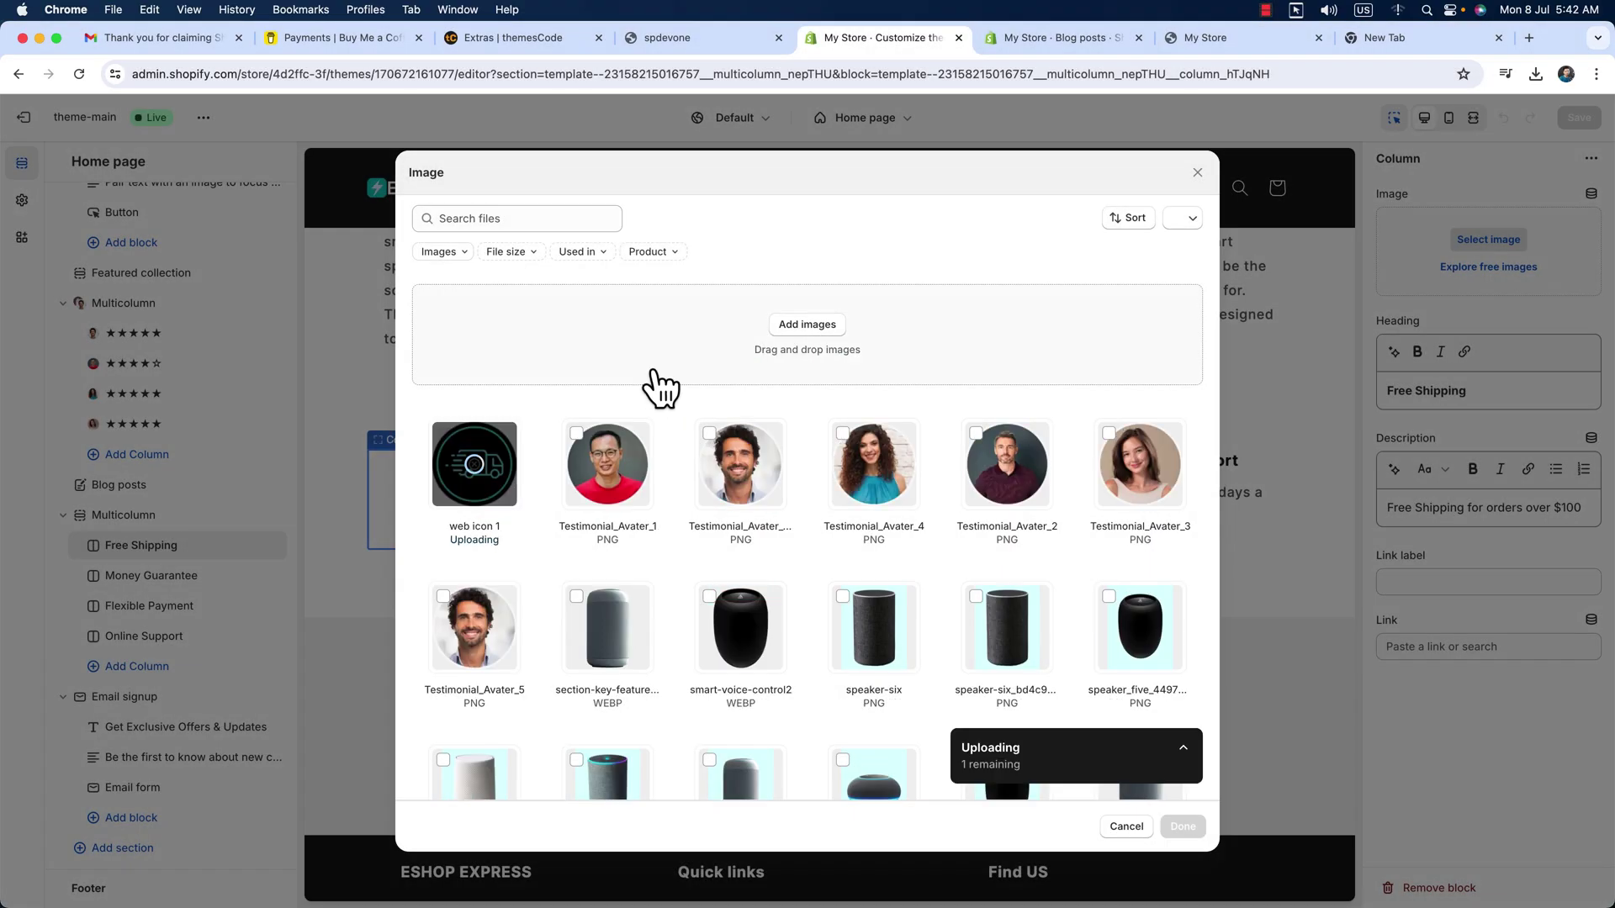
Step: Upload all five images from the web icons folder and apply web_icon_1 as the Free Shipping column's image
{"action": "left_click", "coordinate": [648, 390]}
{"action": "left_click_drag", "start_coordinate": [659, 487], "coordinate": [1048, 405]}
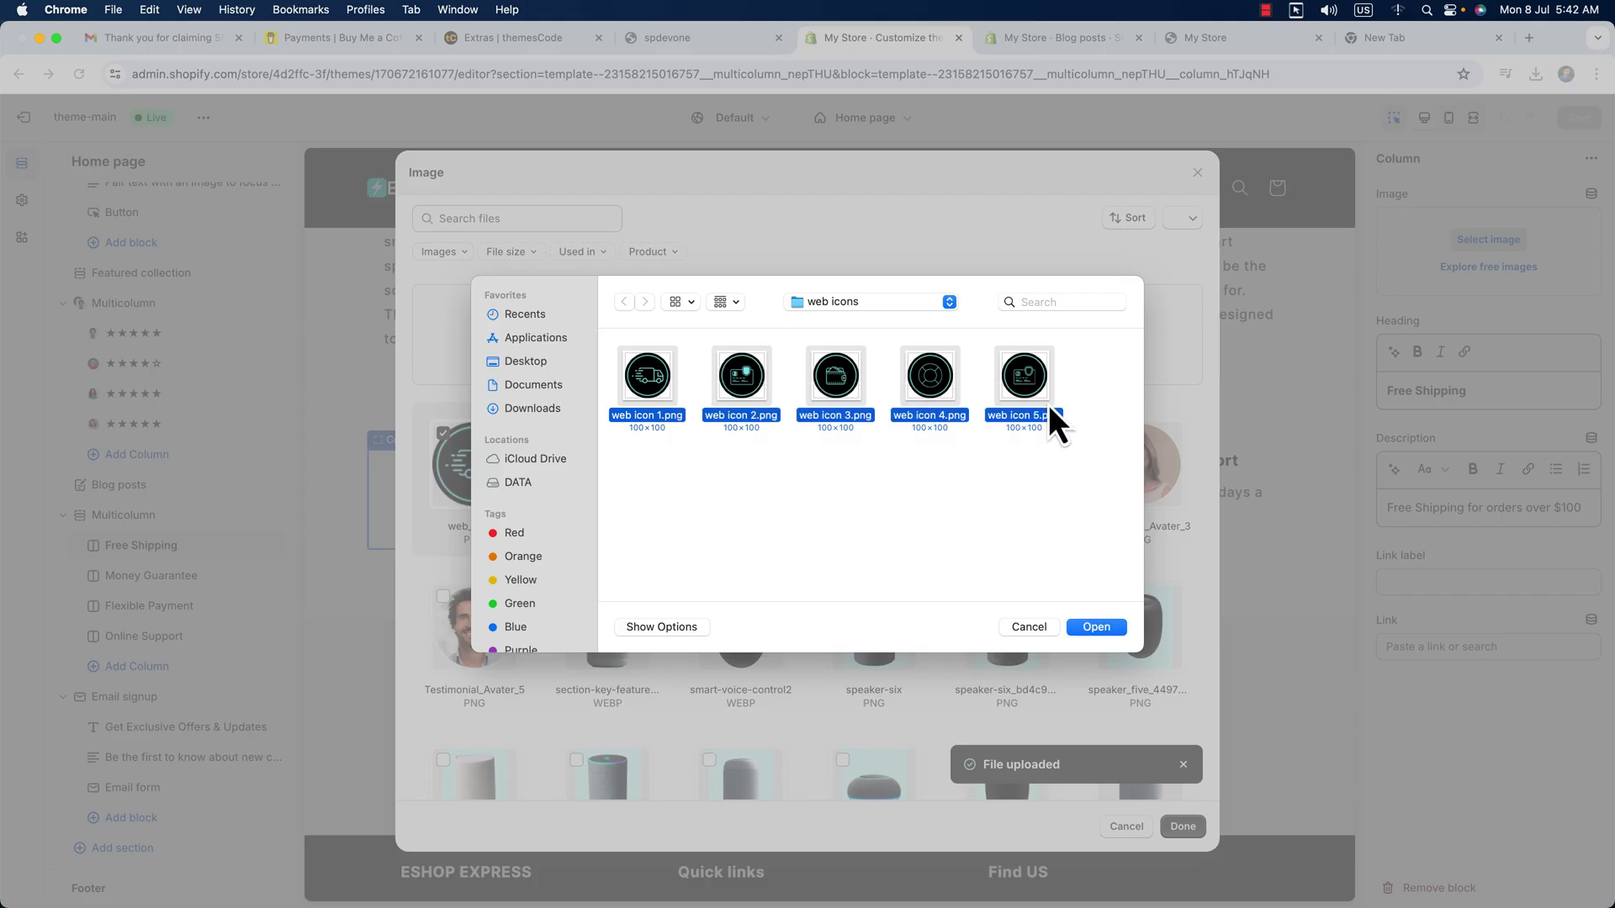
{"action": "left_click", "coordinate": [1097, 627]}
{"action": "left_click", "coordinate": [1152, 446]}
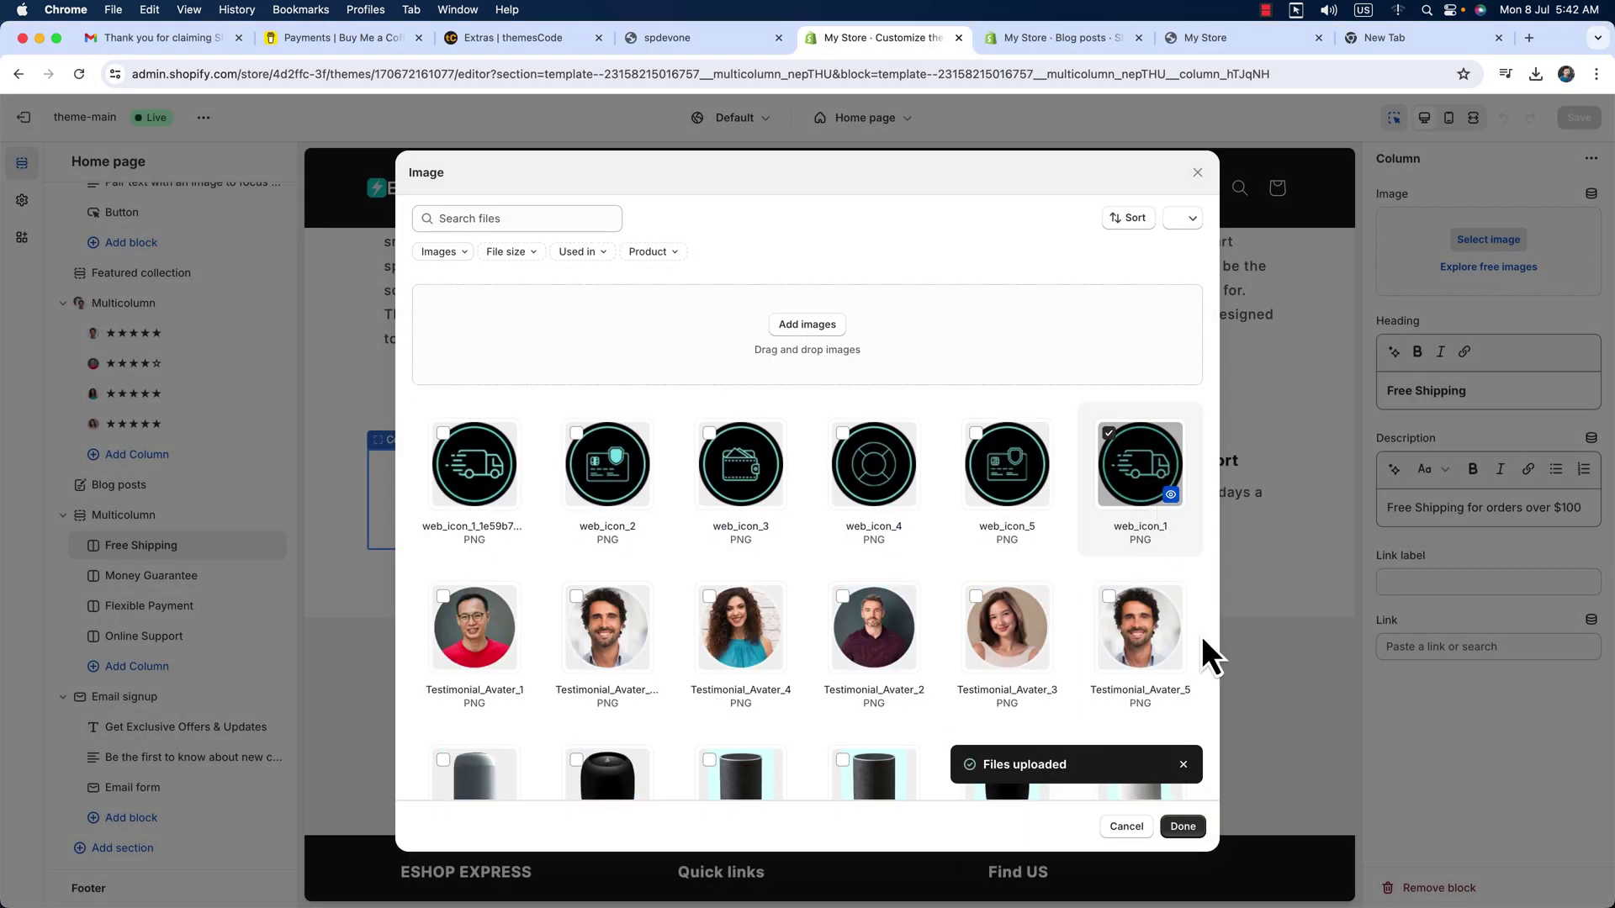
{"action": "left_click", "coordinate": [1182, 827]}
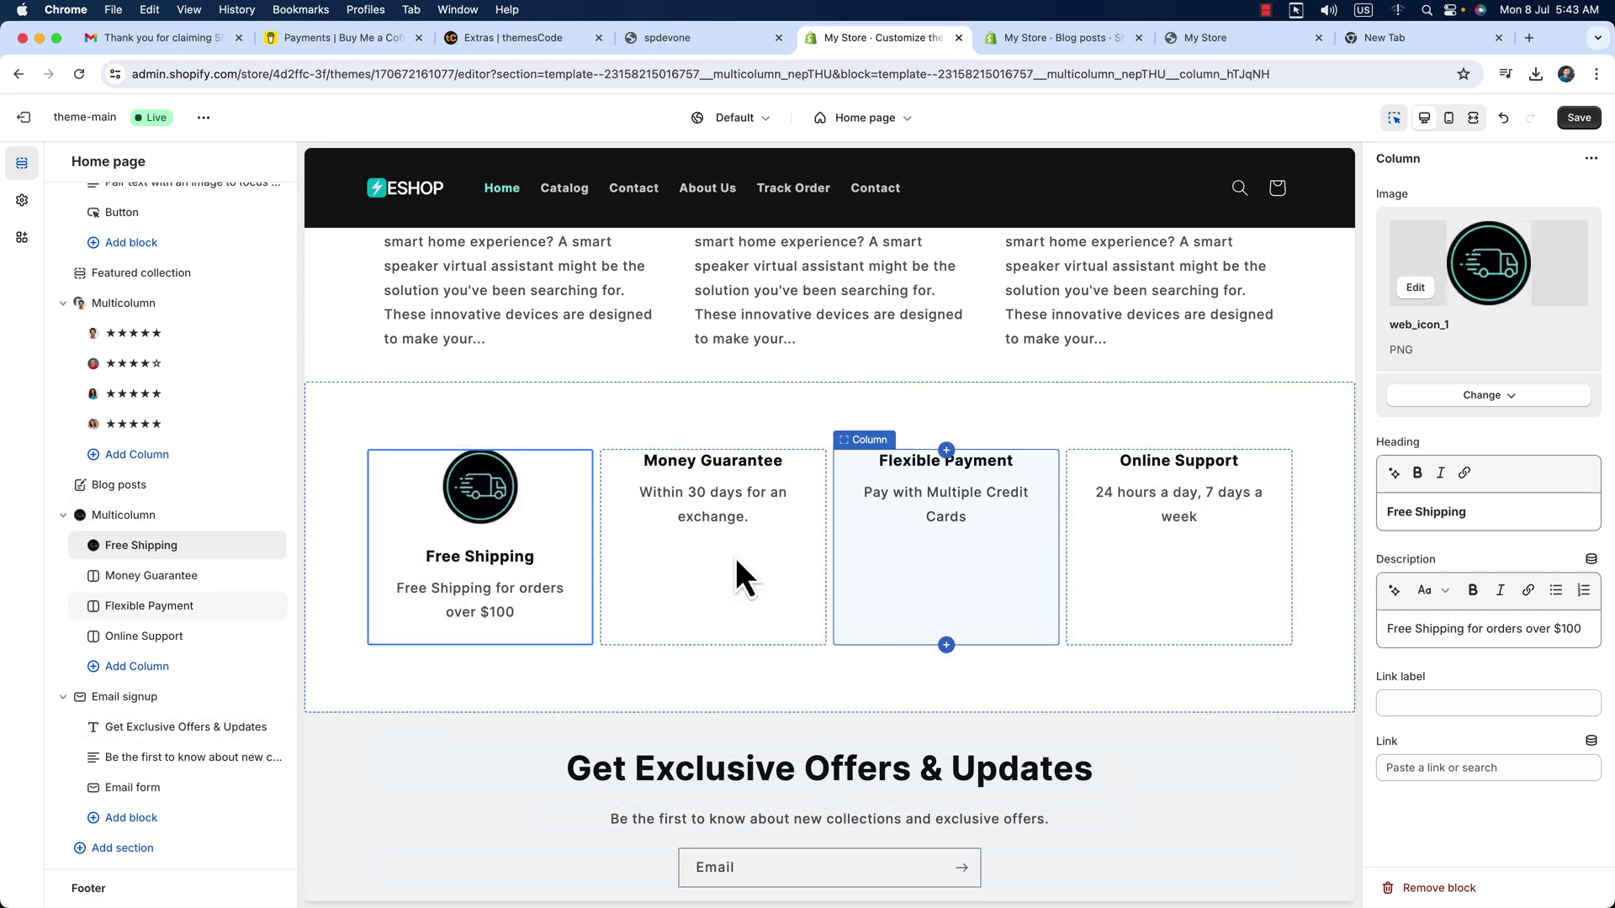
Step: Set web_icon_2 as the Money Guarantee column's image
{"action": "left_click", "coordinate": [725, 548]}
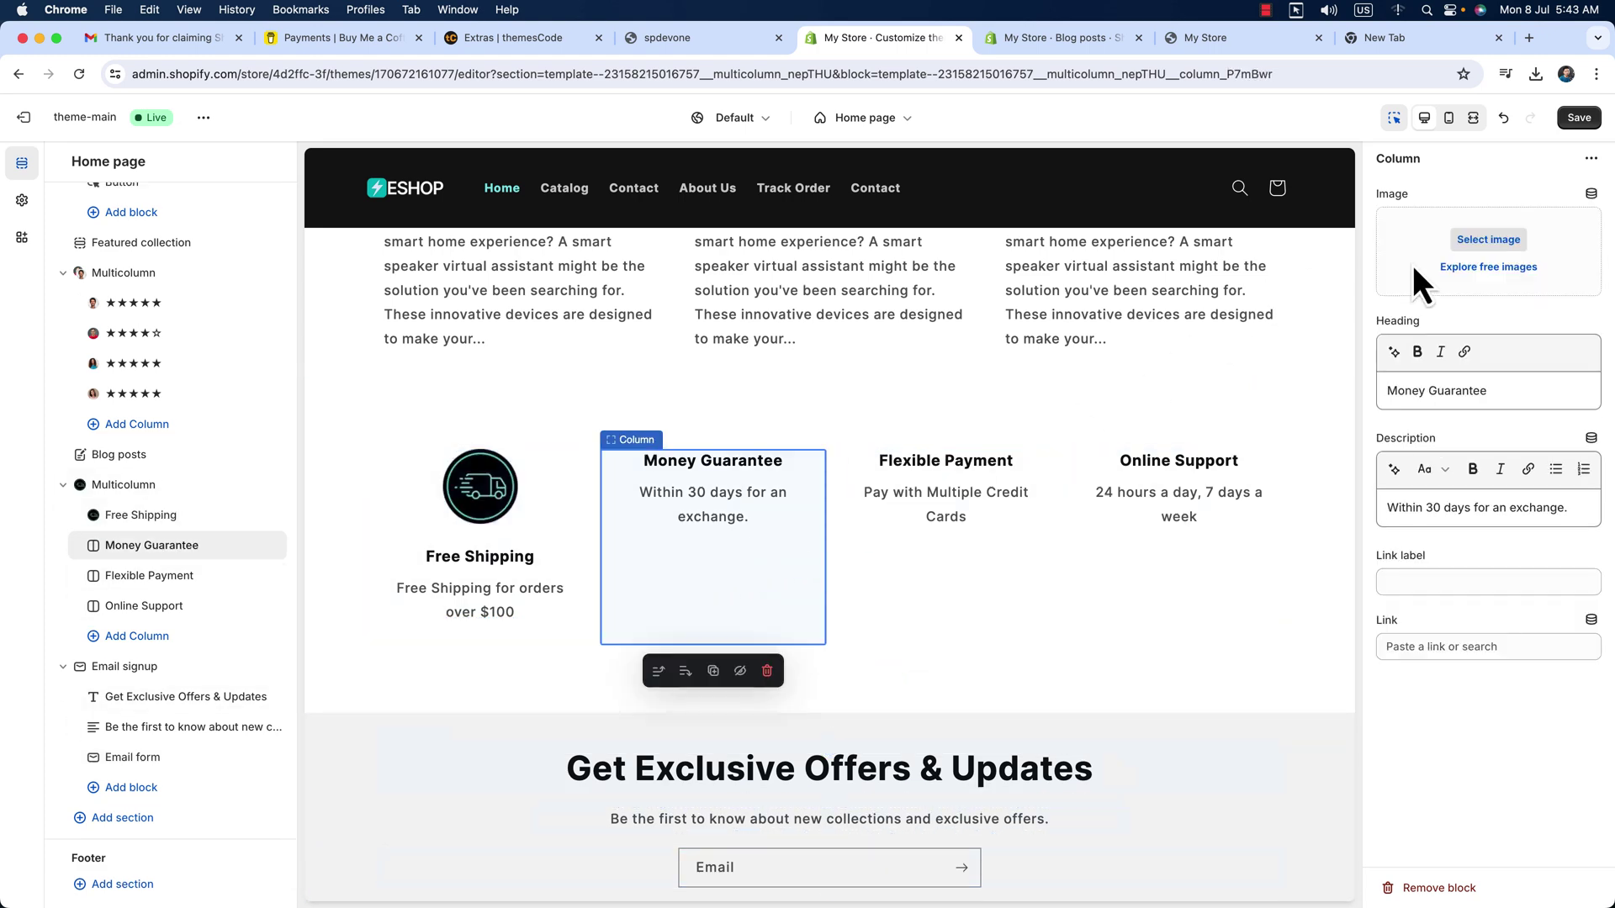
{"action": "left_click", "coordinate": [1482, 243]}
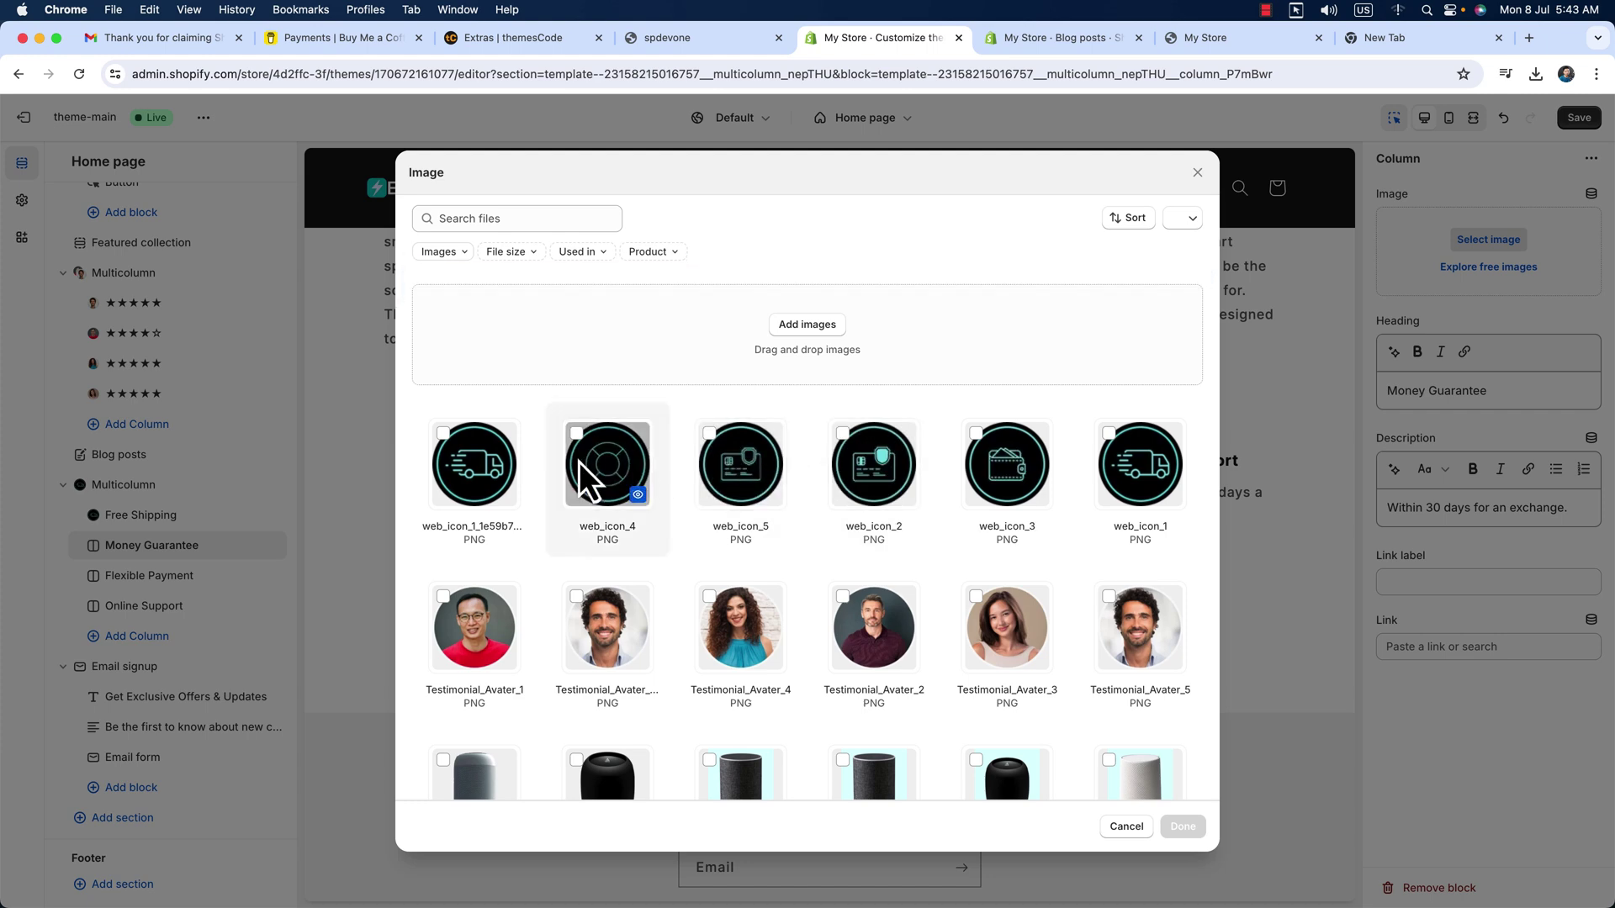
{"action": "left_click", "coordinate": [874, 484]}
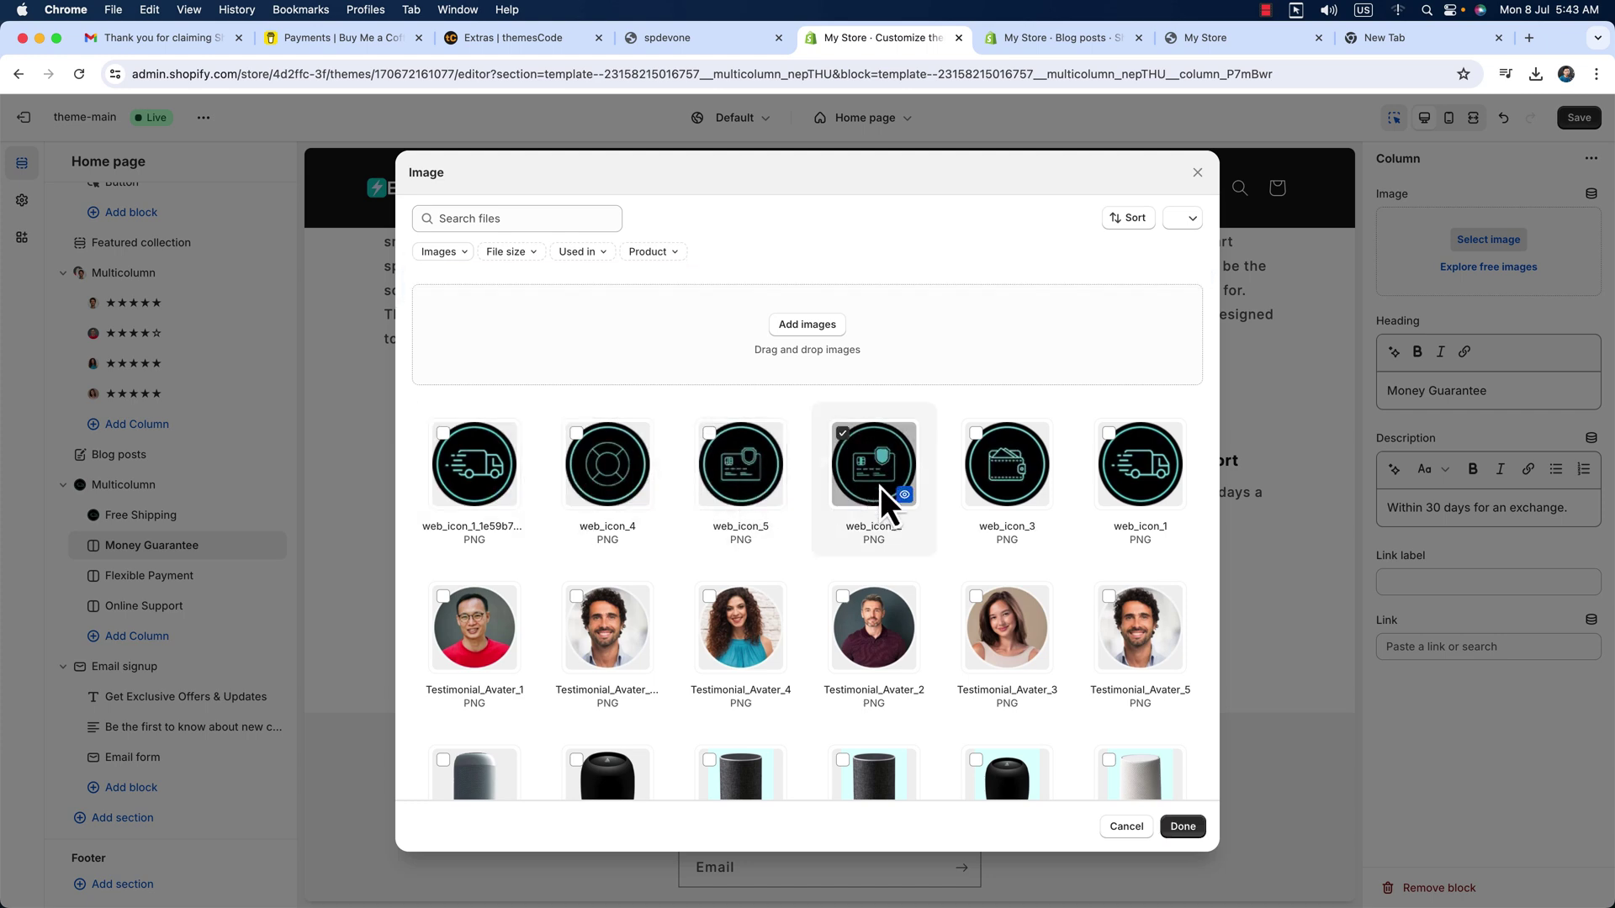
{"action": "left_click", "coordinate": [1182, 827]}
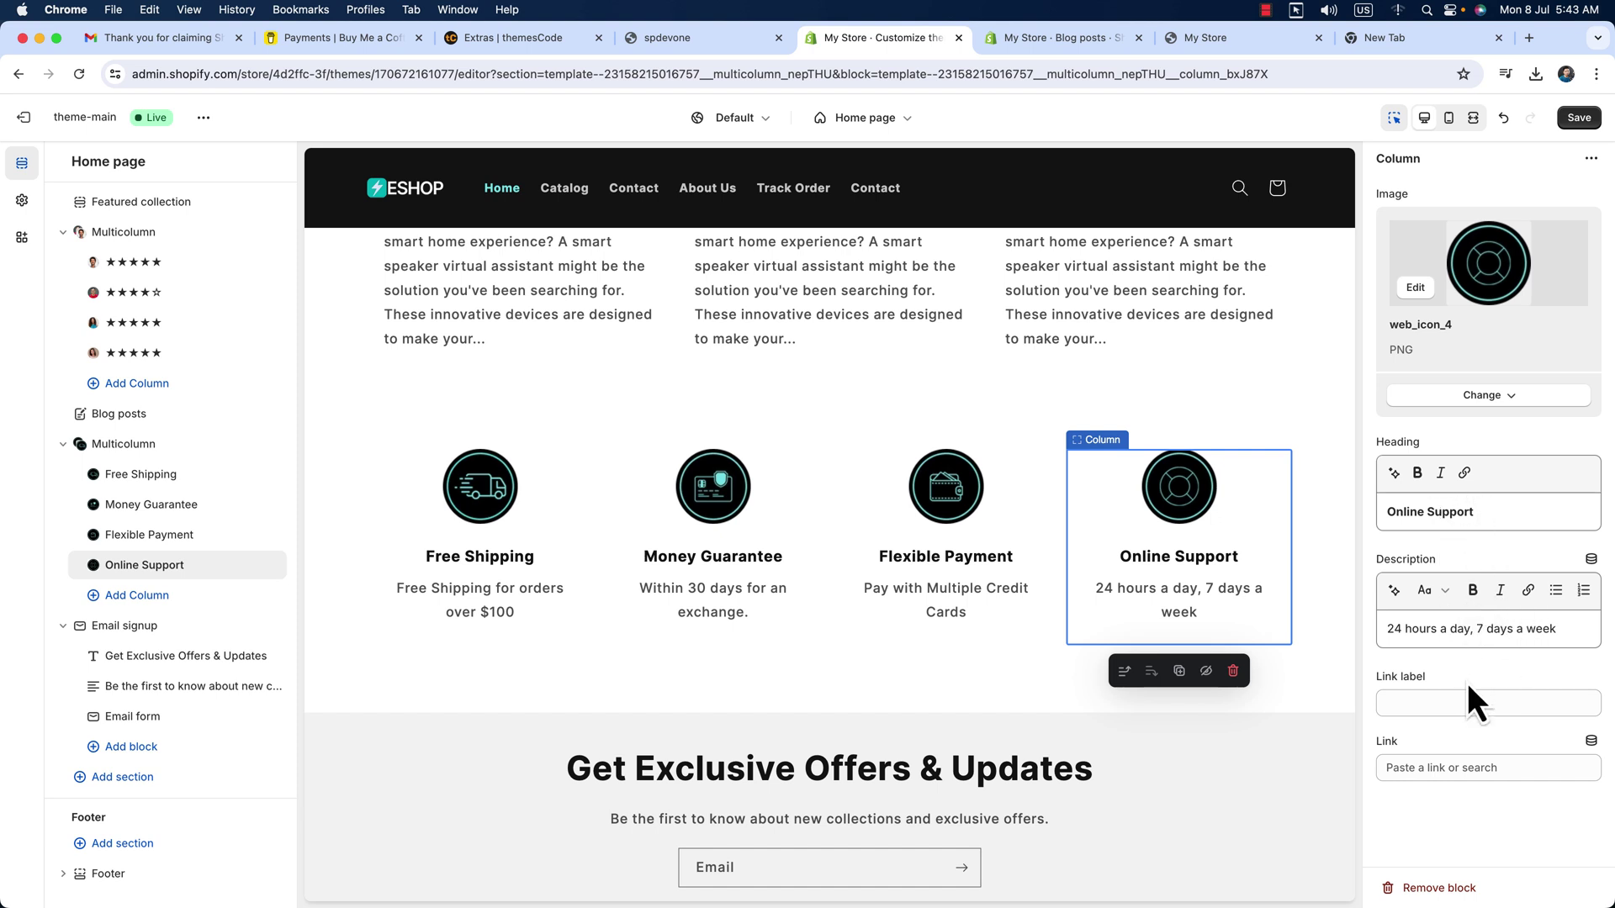
{"action": "left_click", "coordinate": [1566, 631]}
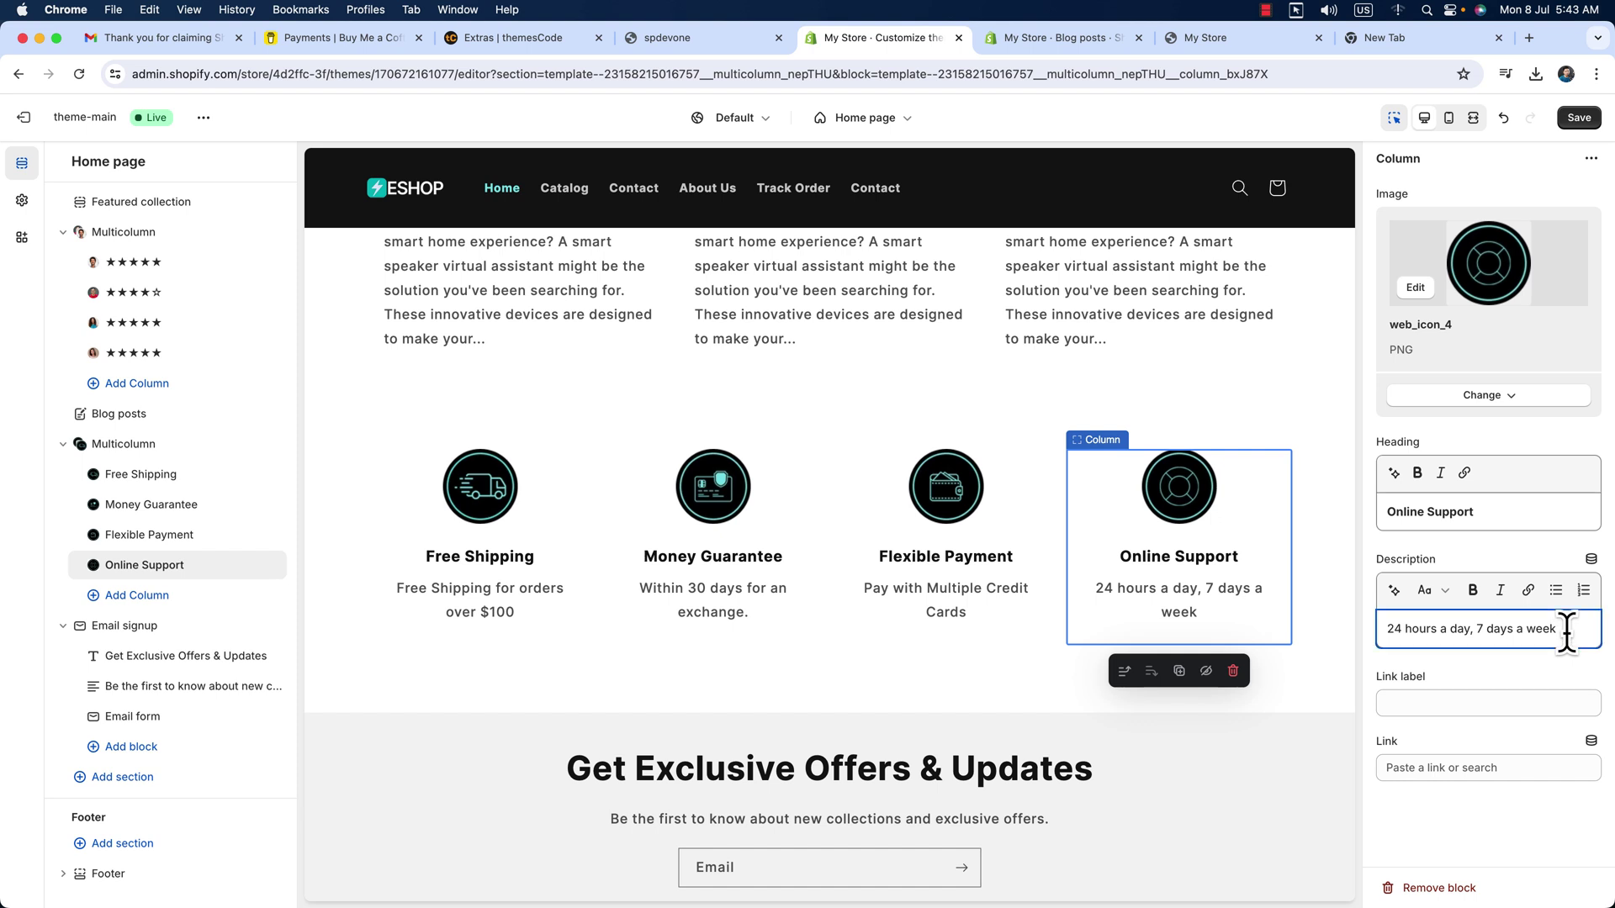
{"action": "type", "text": "and"}
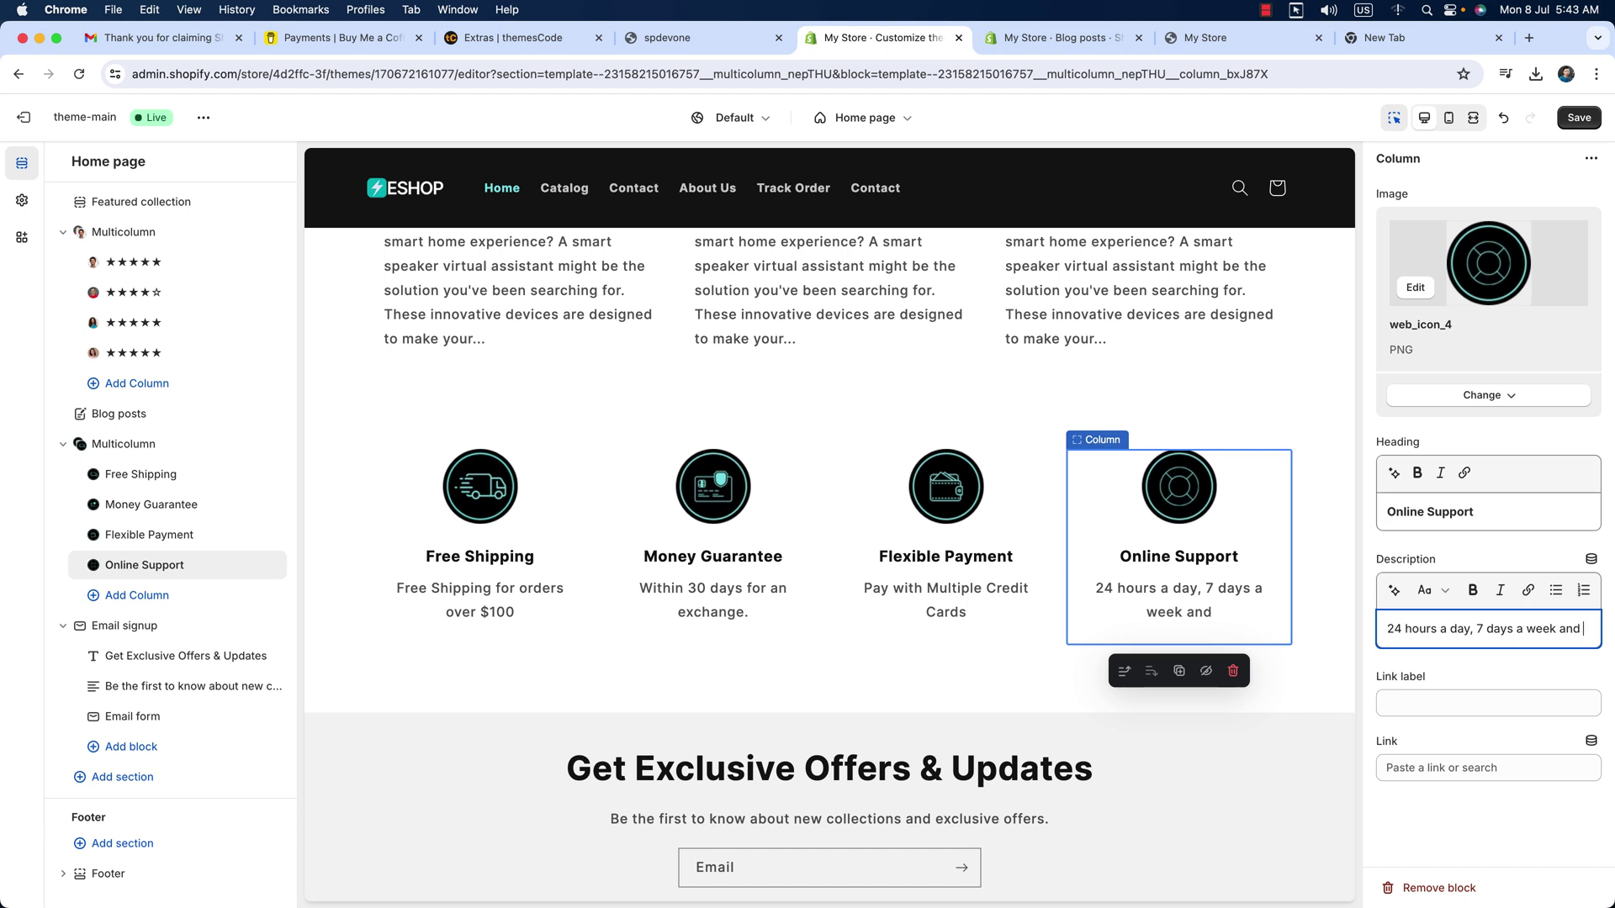
{"action": "type", "text": " 30"}
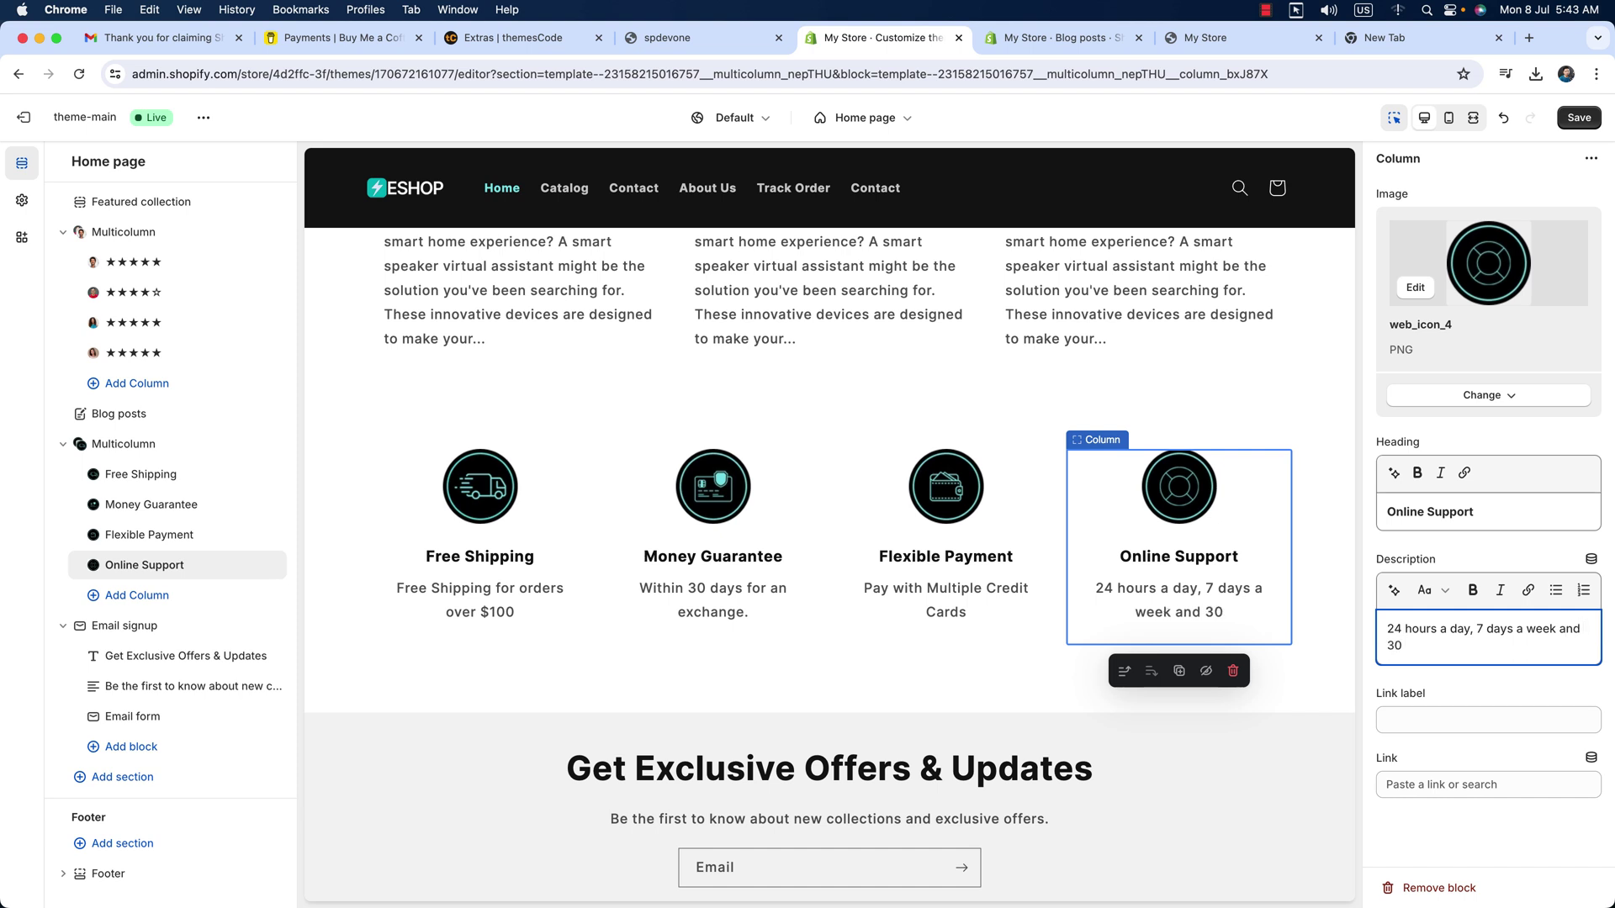
{"action": "type", "text": " days "}
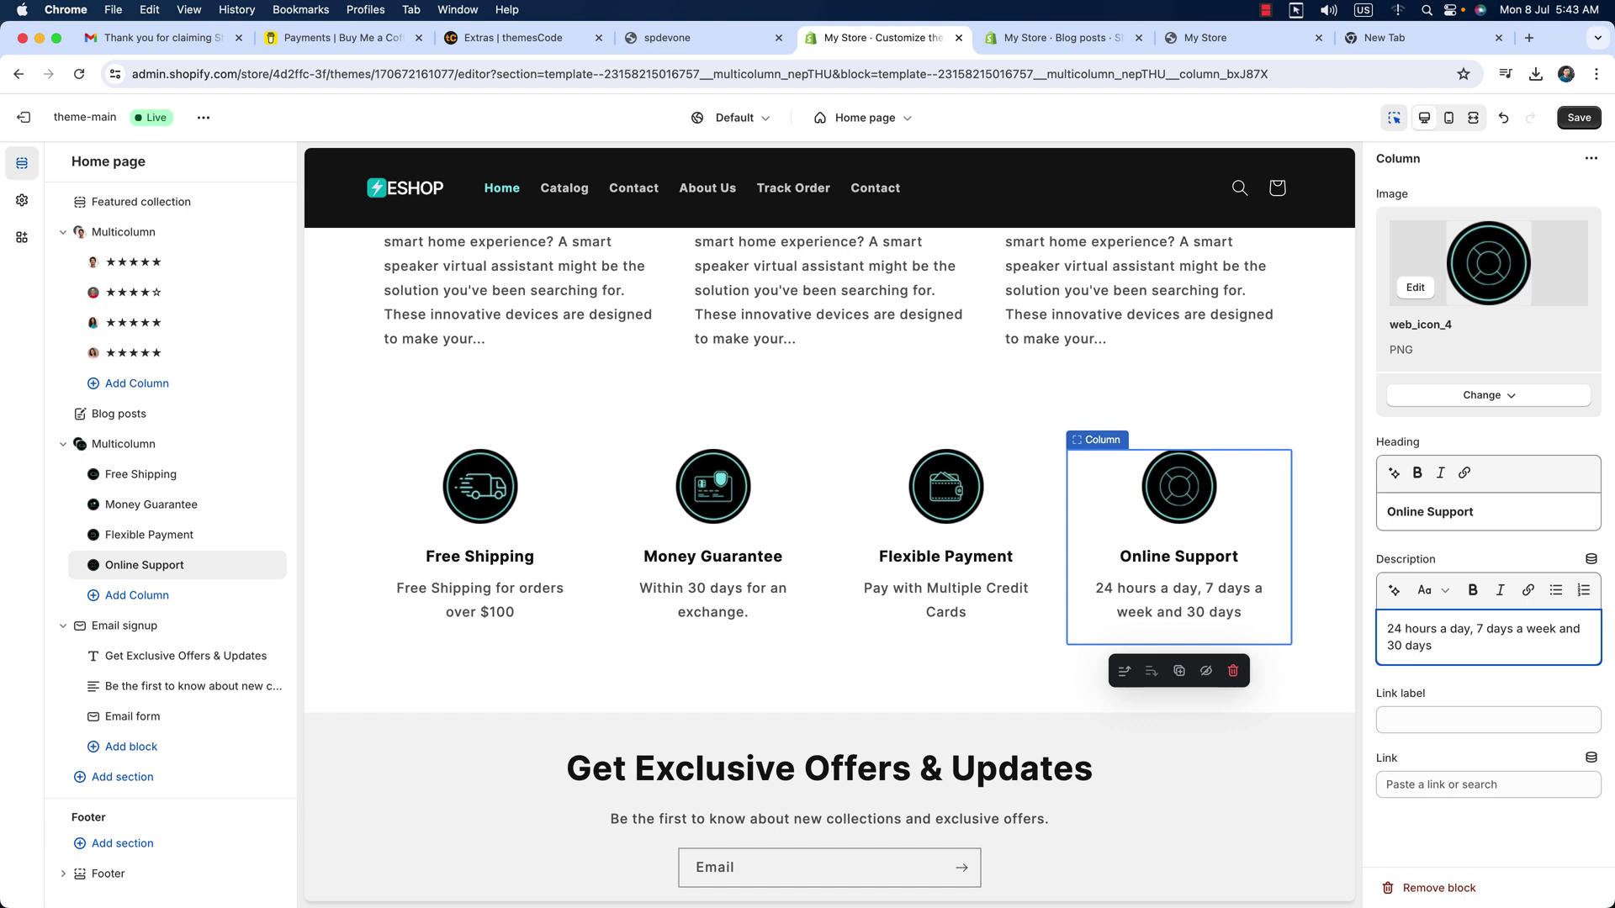
{"action": "type", "text": "in a month"}
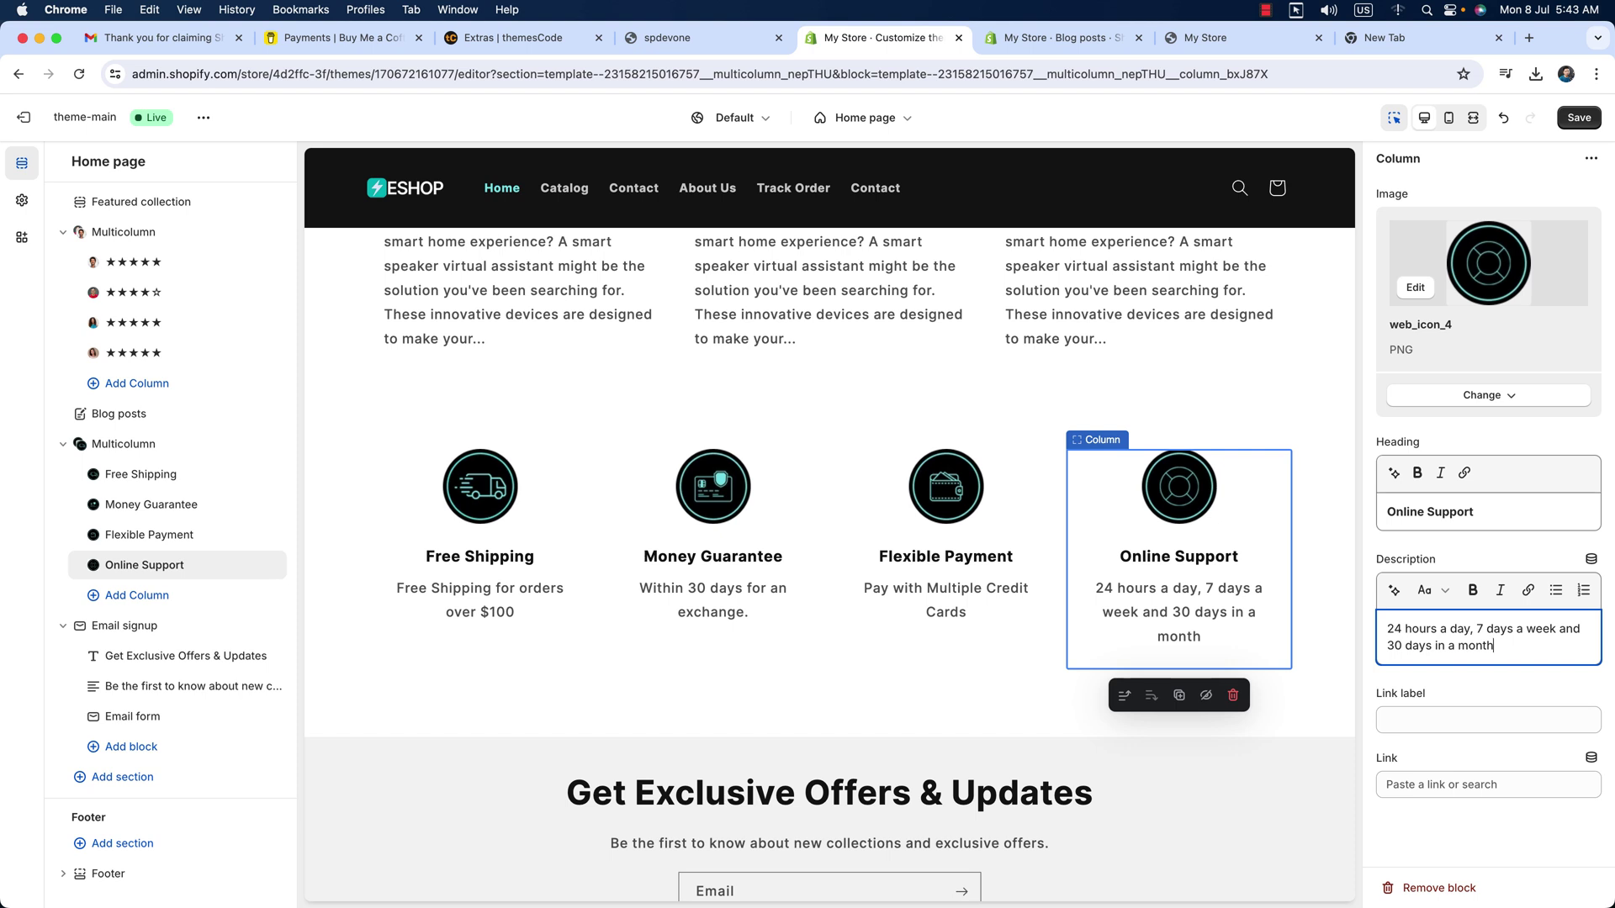
{"action": "key", "text": "BackSpace"}
{"action": "key", "text": "BackSpace"}
{"action": "key", "text": "BackSpace"}
{"action": "key", "text": "BackSpace"}
{"action": "key", "text": "BackSpace"}
{"action": "key", "text": "BackSpace"}
{"action": "key", "text": "BackSpace"}
{"action": "key", "text": "BackSpace"}
{"action": "key", "text": "BackSpace"}
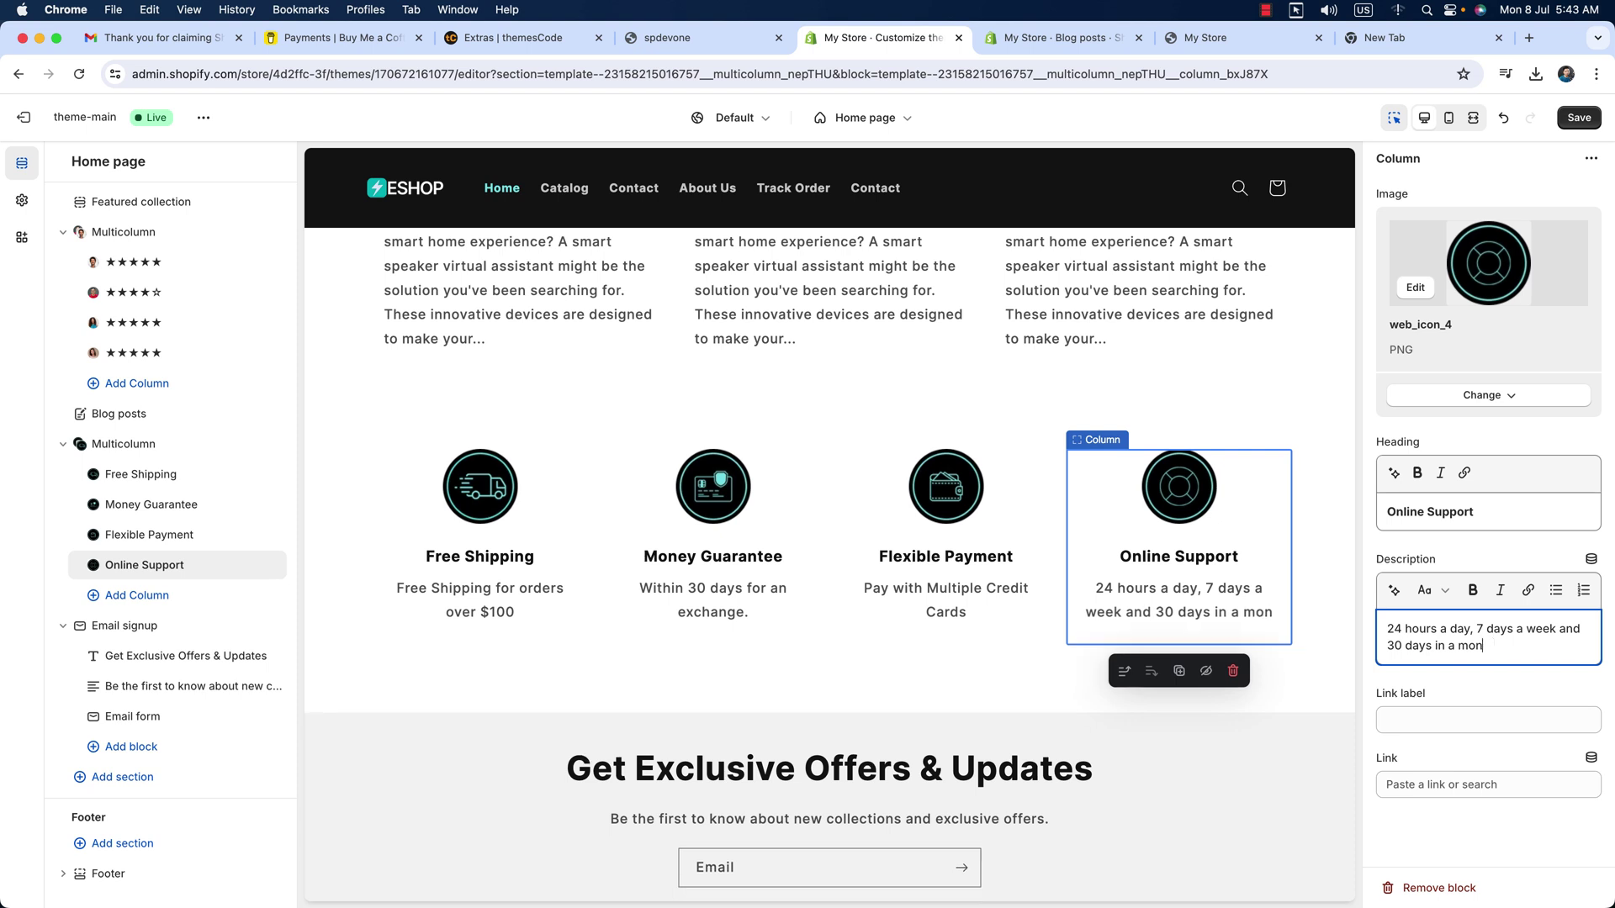
{"action": "key", "text": "BackSpace"}
{"action": "key", "text": "BackSpace"}
{"action": "key", "text": "BackSpace"}
{"action": "key", "text": "BackSpace"}
{"action": "key", "text": "BackSpace"}
{"action": "key", "text": "BackSpace"}
{"action": "key", "text": "BackSpace"}
{"action": "key", "text": "BackSpace"}
{"action": "key", "text": "BackSpace"}
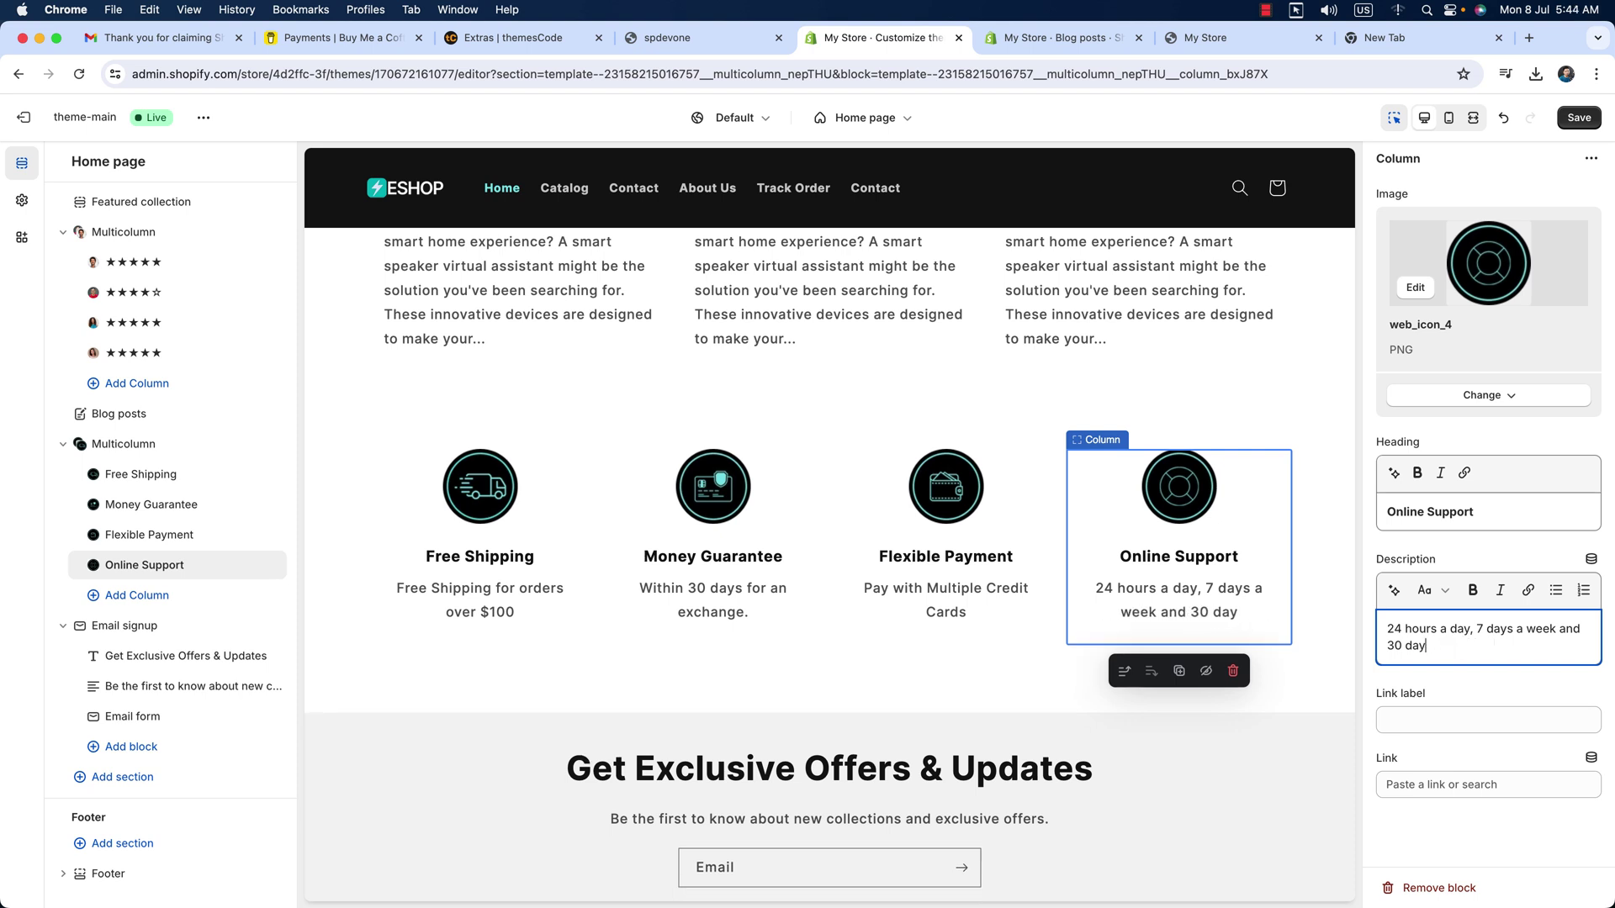
{"action": "key", "text": "BackSpace"}
{"action": "key", "text": "BackSpace"}
{"action": "key", "text": "BackSpace"}
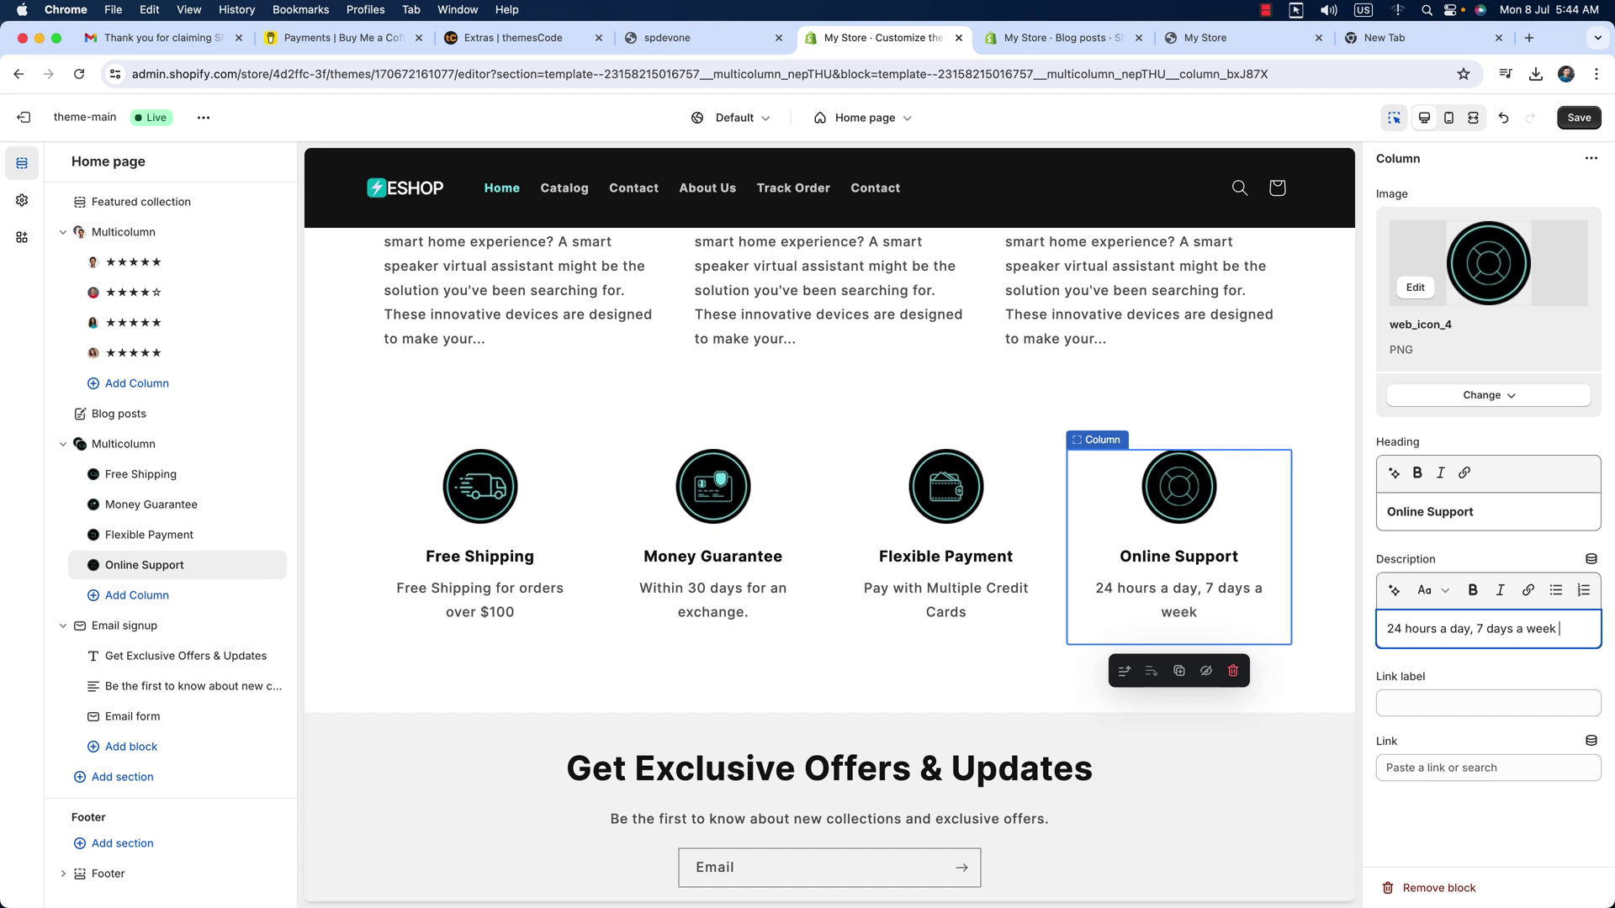
Step: End the Online Support column's description with a period and save the theme changes
{"action": "type", "text": "."}
{"action": "left_click", "coordinate": [1580, 117]}
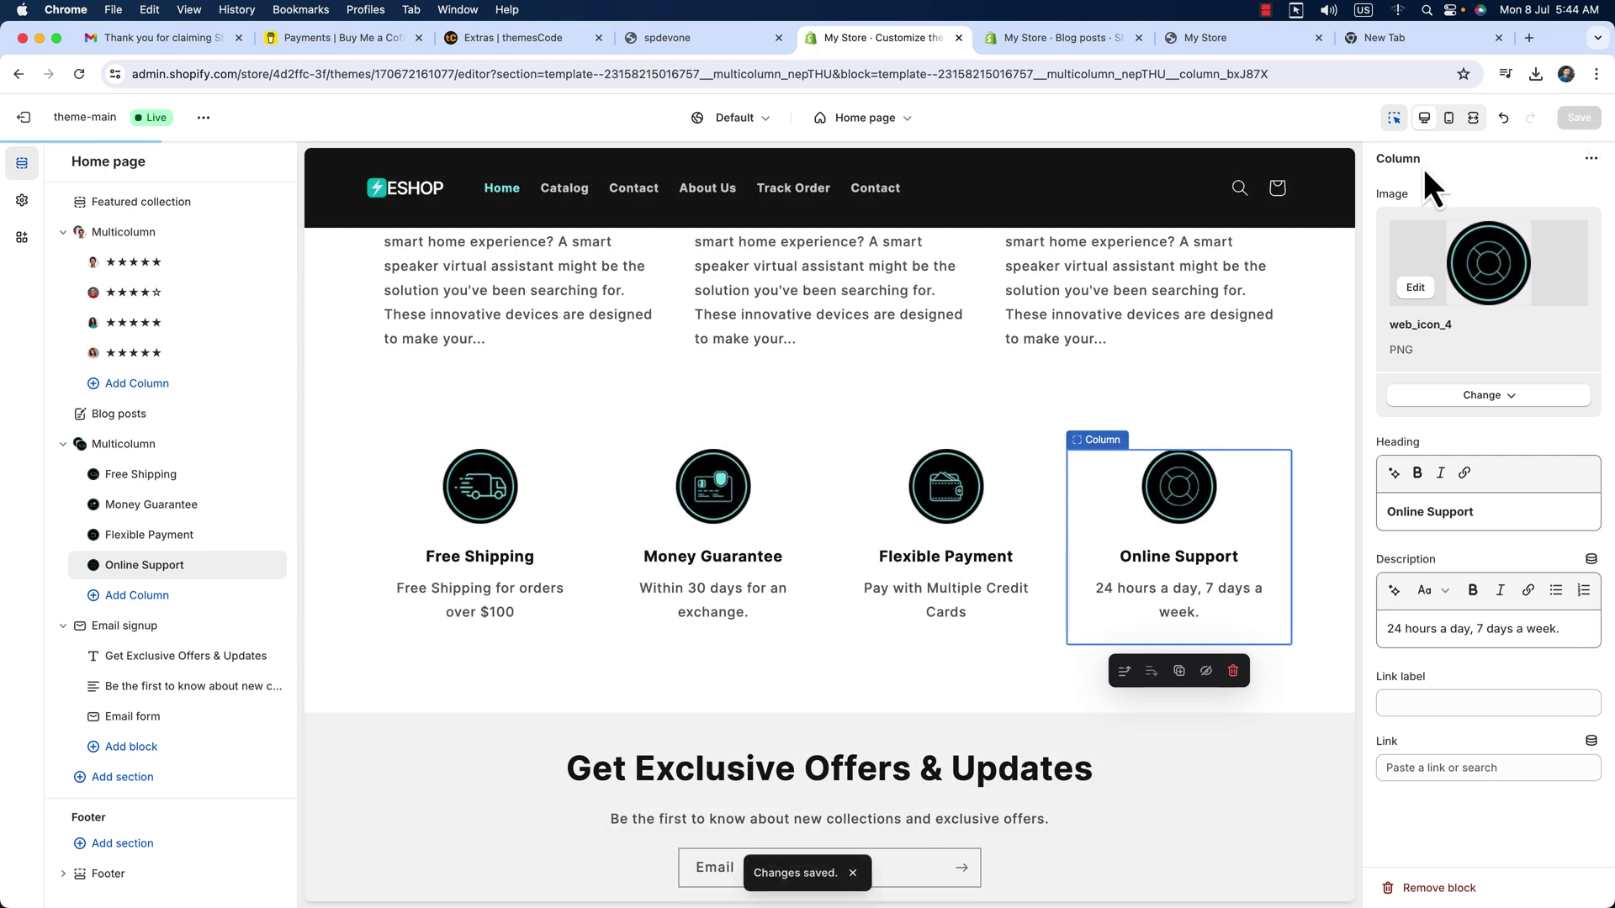
Step: Review the settings of the email signup section, the footer's brand information block and the footer section
{"action": "scroll", "coordinate": [964, 447], "scroll_direction": "down", "scroll_amount": 4}
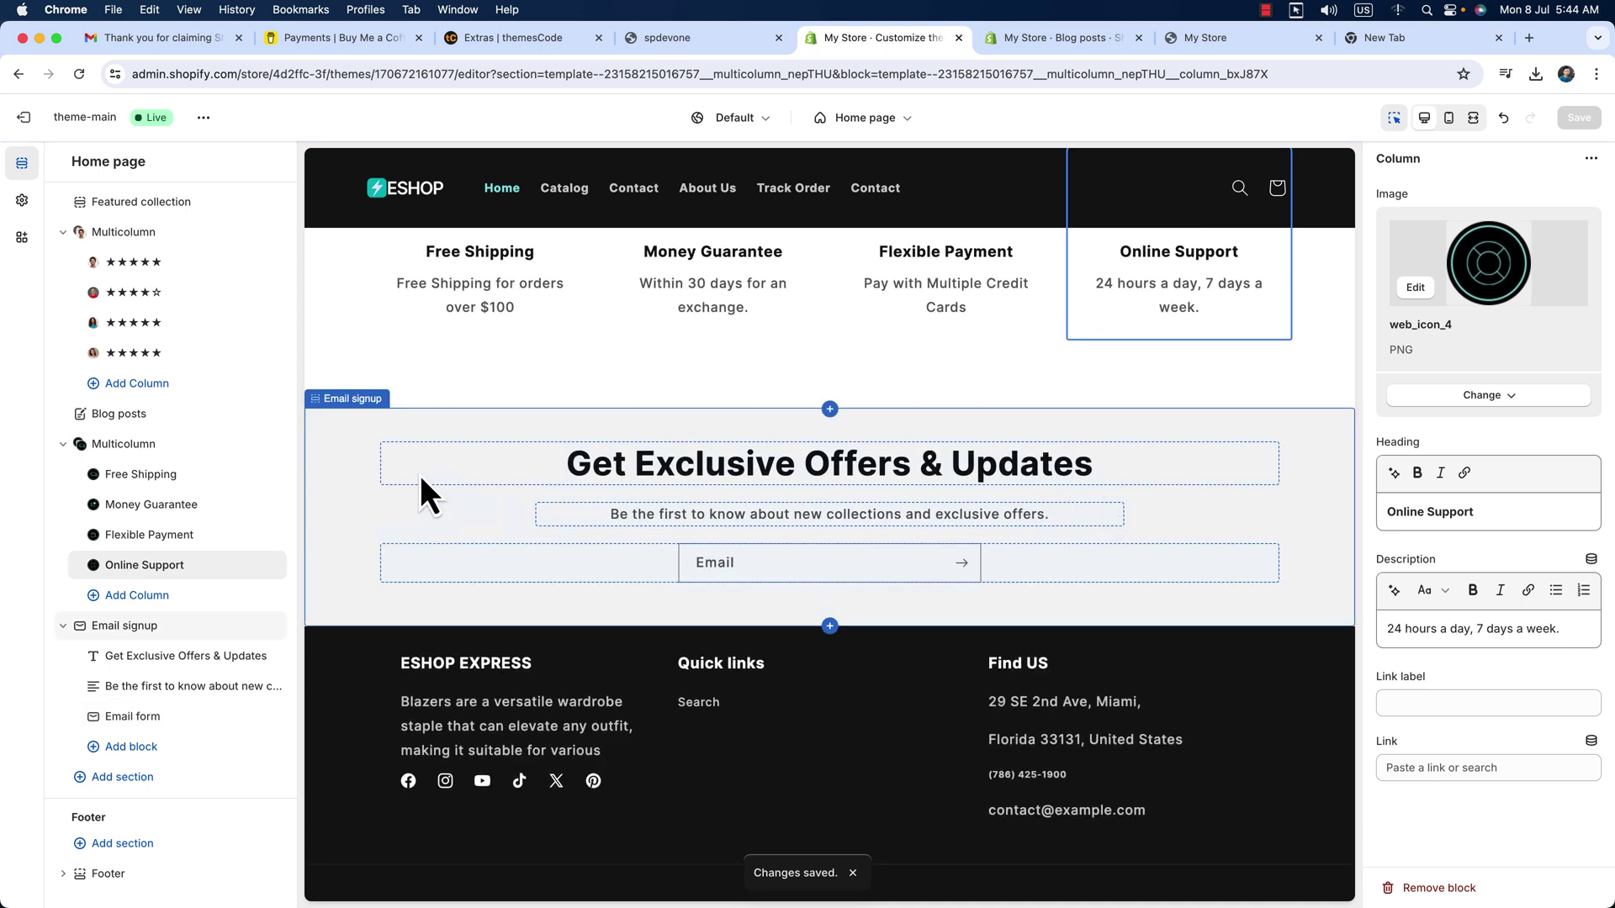
{"action": "left_click", "coordinate": [320, 481]}
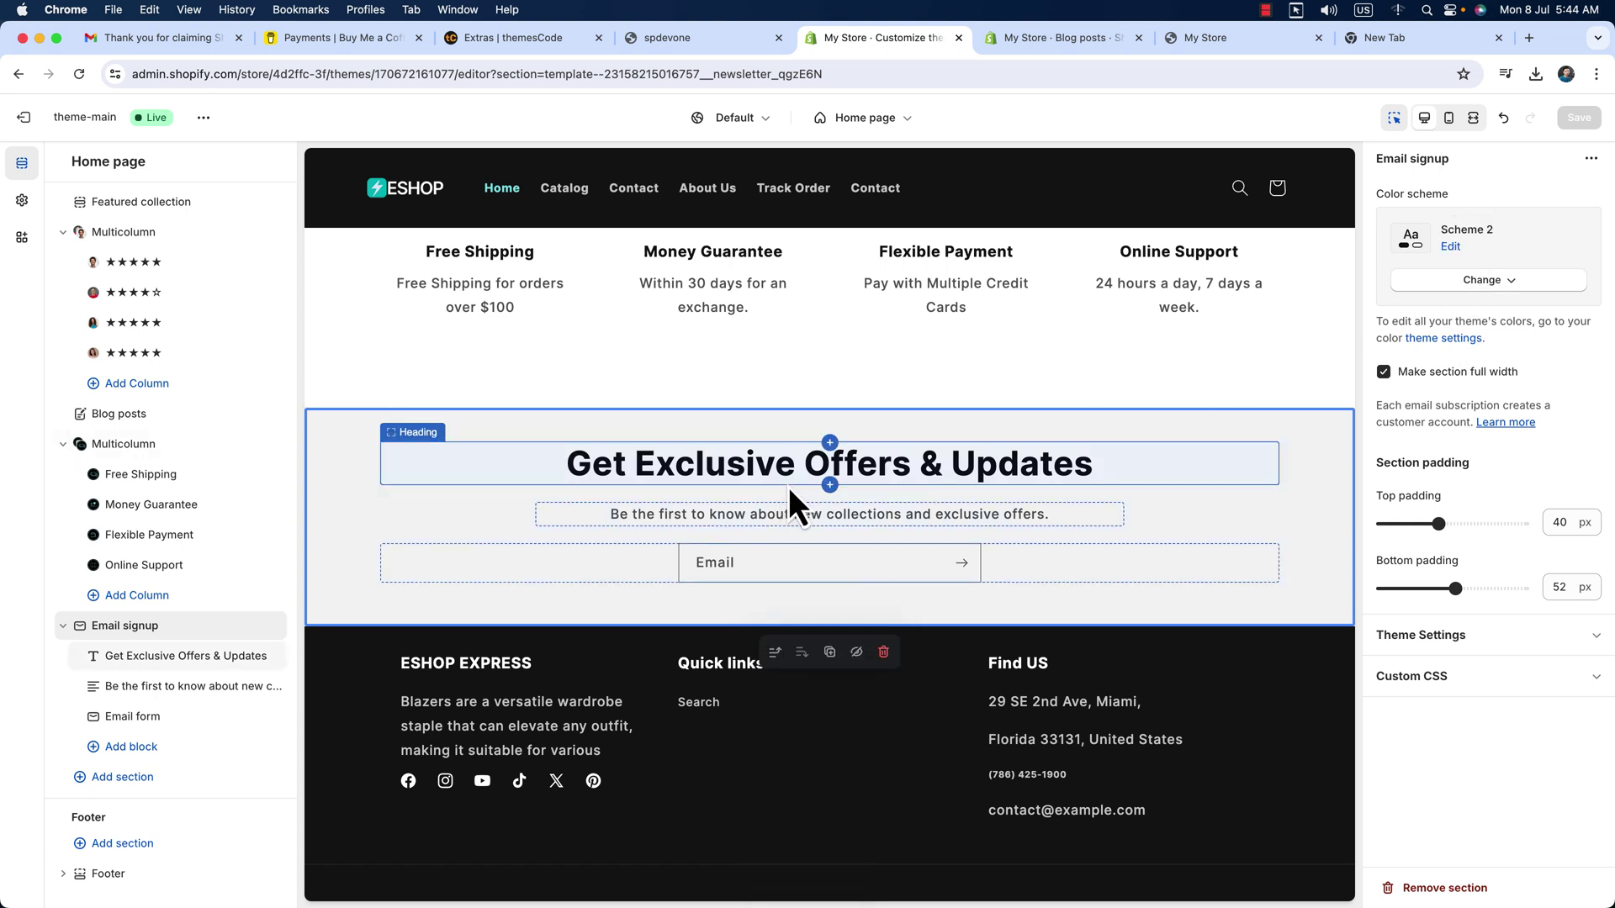
{"action": "scroll", "coordinate": [690, 610], "scroll_direction": "down", "scroll_amount": 1}
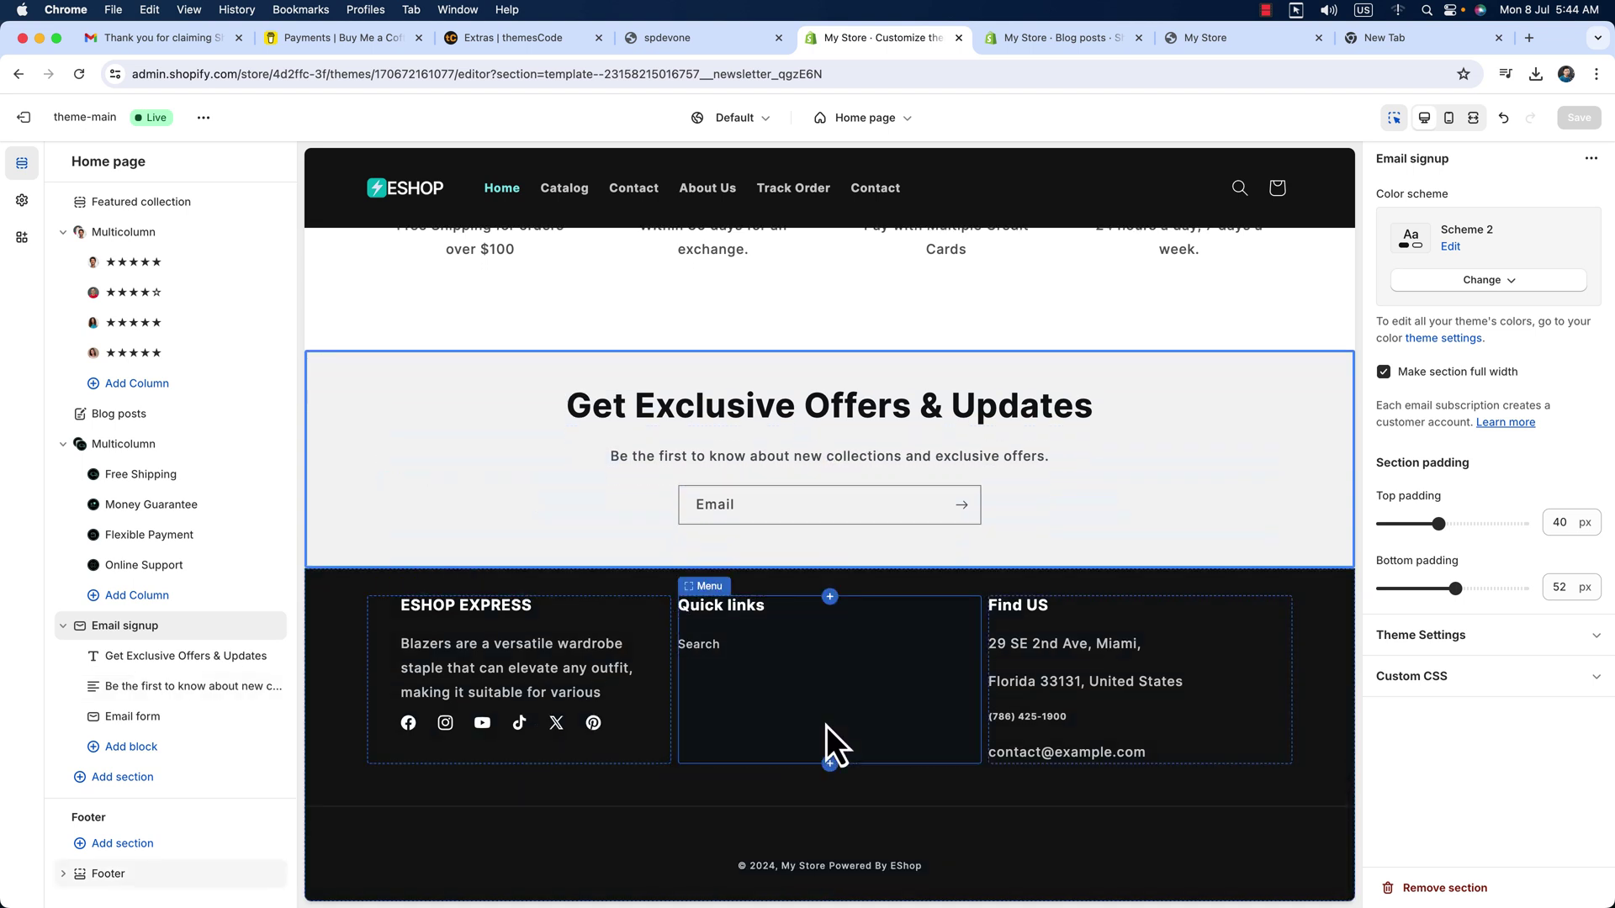
{"action": "left_click", "coordinate": [562, 623]}
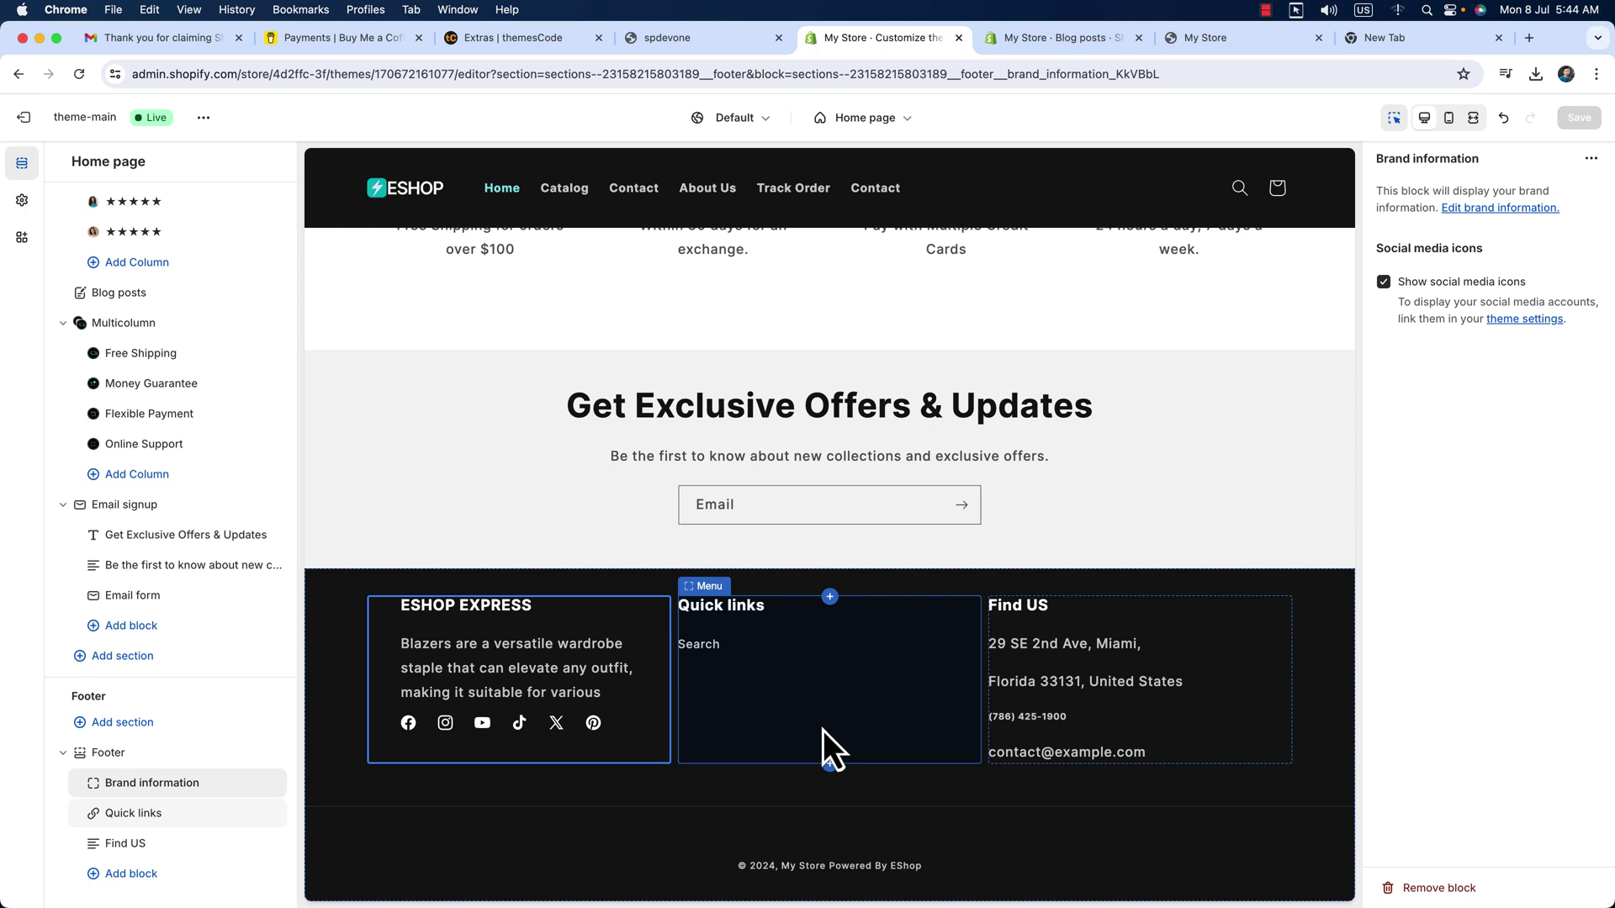
{"action": "left_click", "coordinate": [999, 842]}
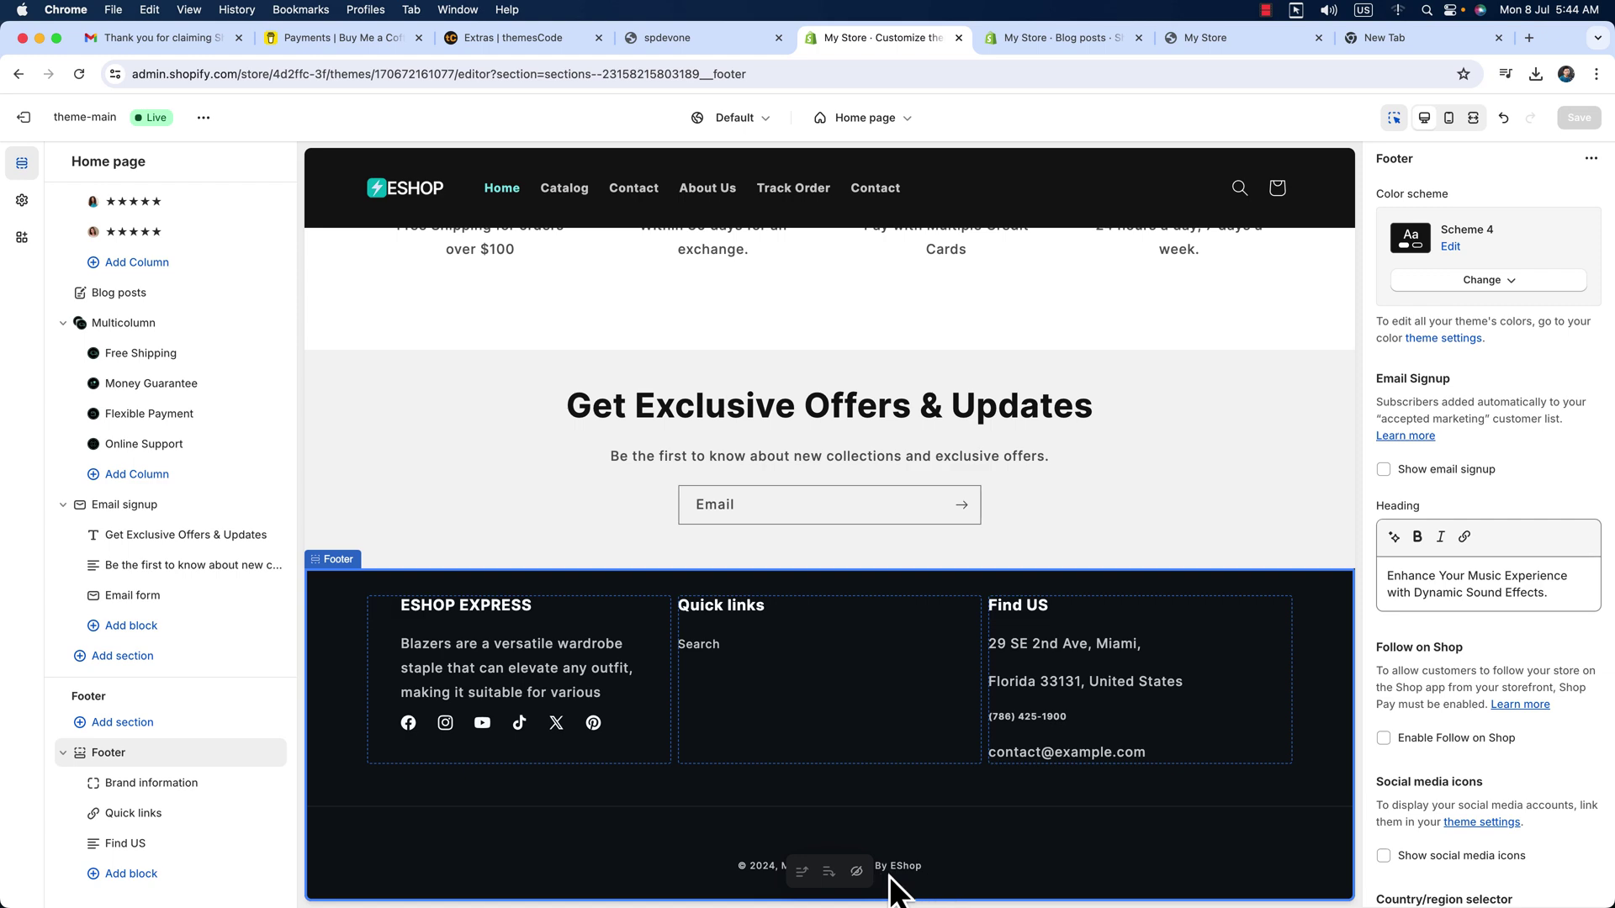
{"action": "left_click", "coordinate": [801, 872]}
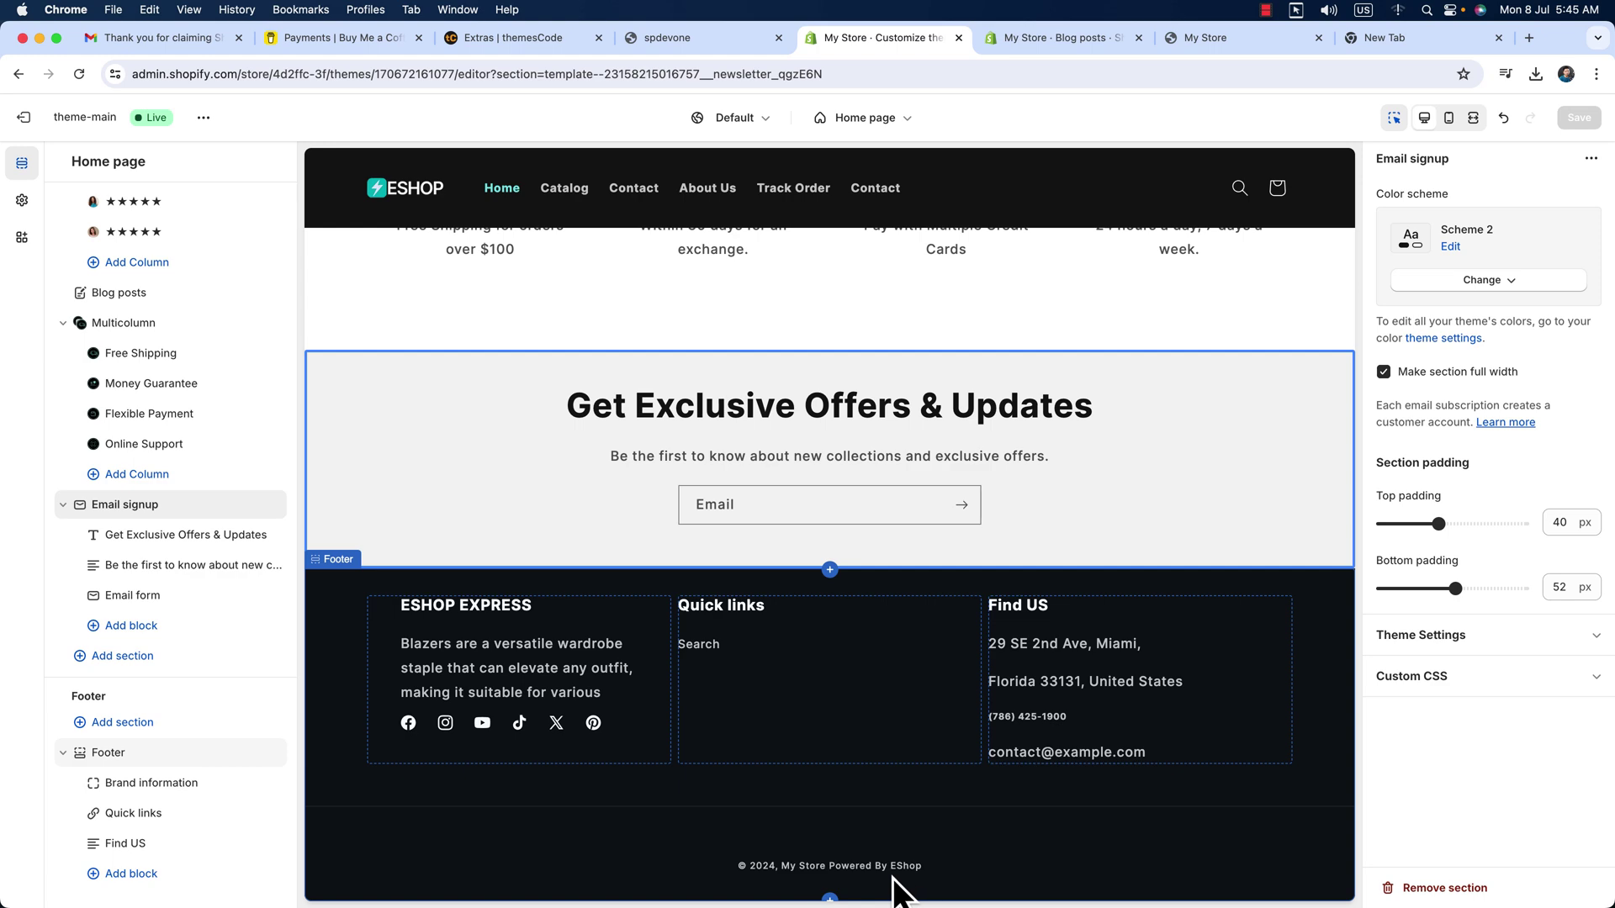
Step: Open theme-main's default theme content from the Themes page and filter its items for "powered"
{"action": "left_click", "coordinate": [1179, 38]}
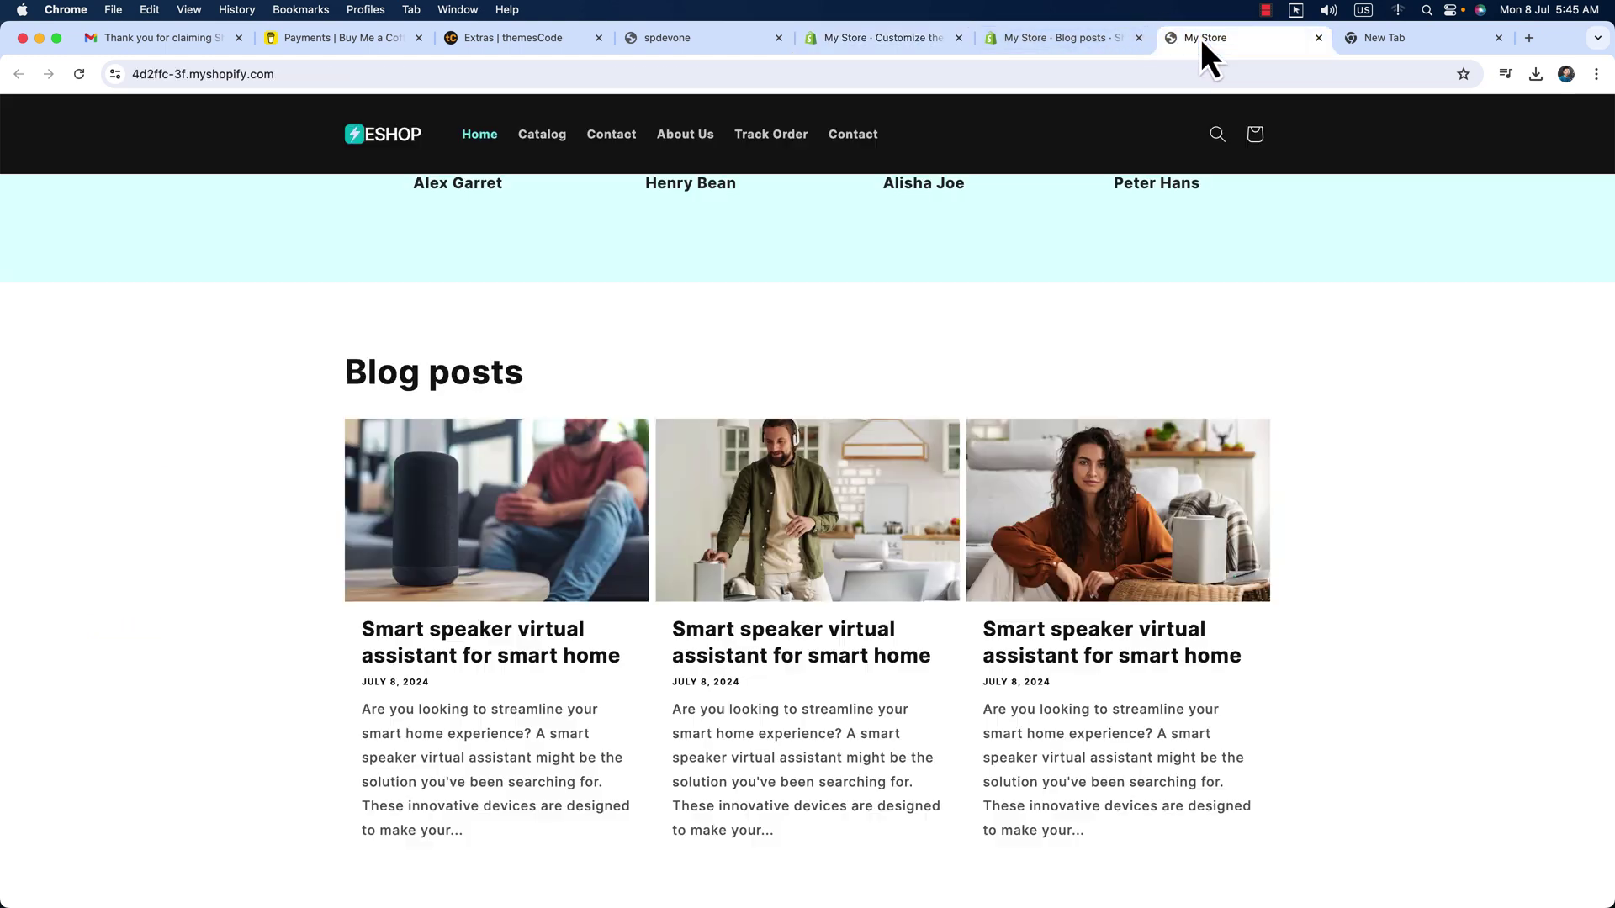
{"action": "left_click", "coordinate": [1134, 42]}
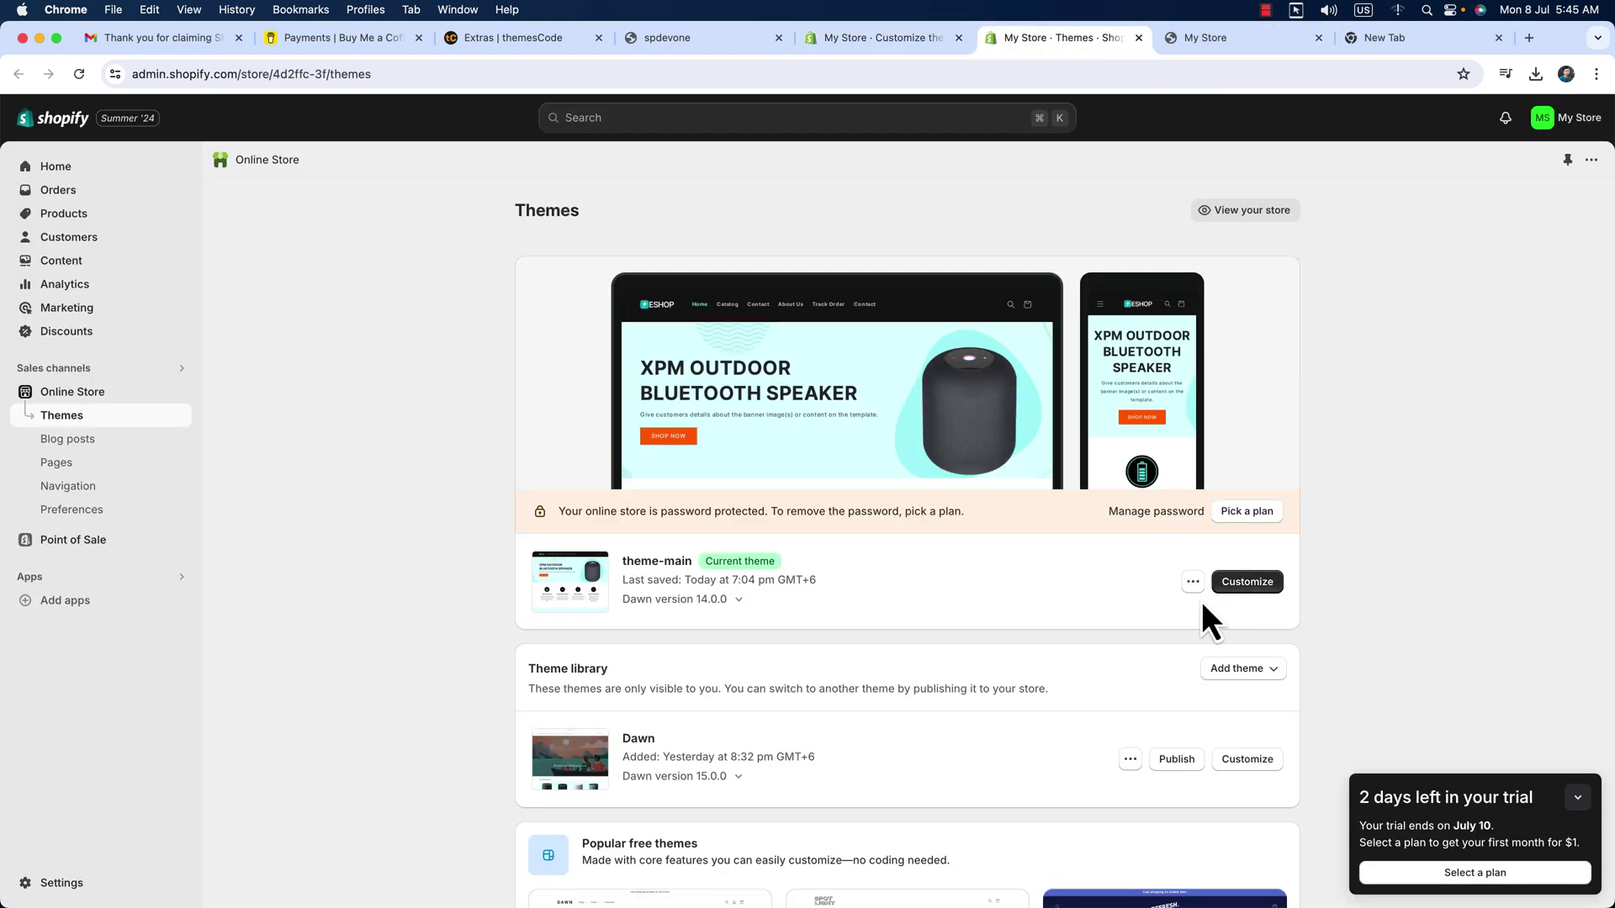
{"action": "left_click", "coordinate": [1193, 582]}
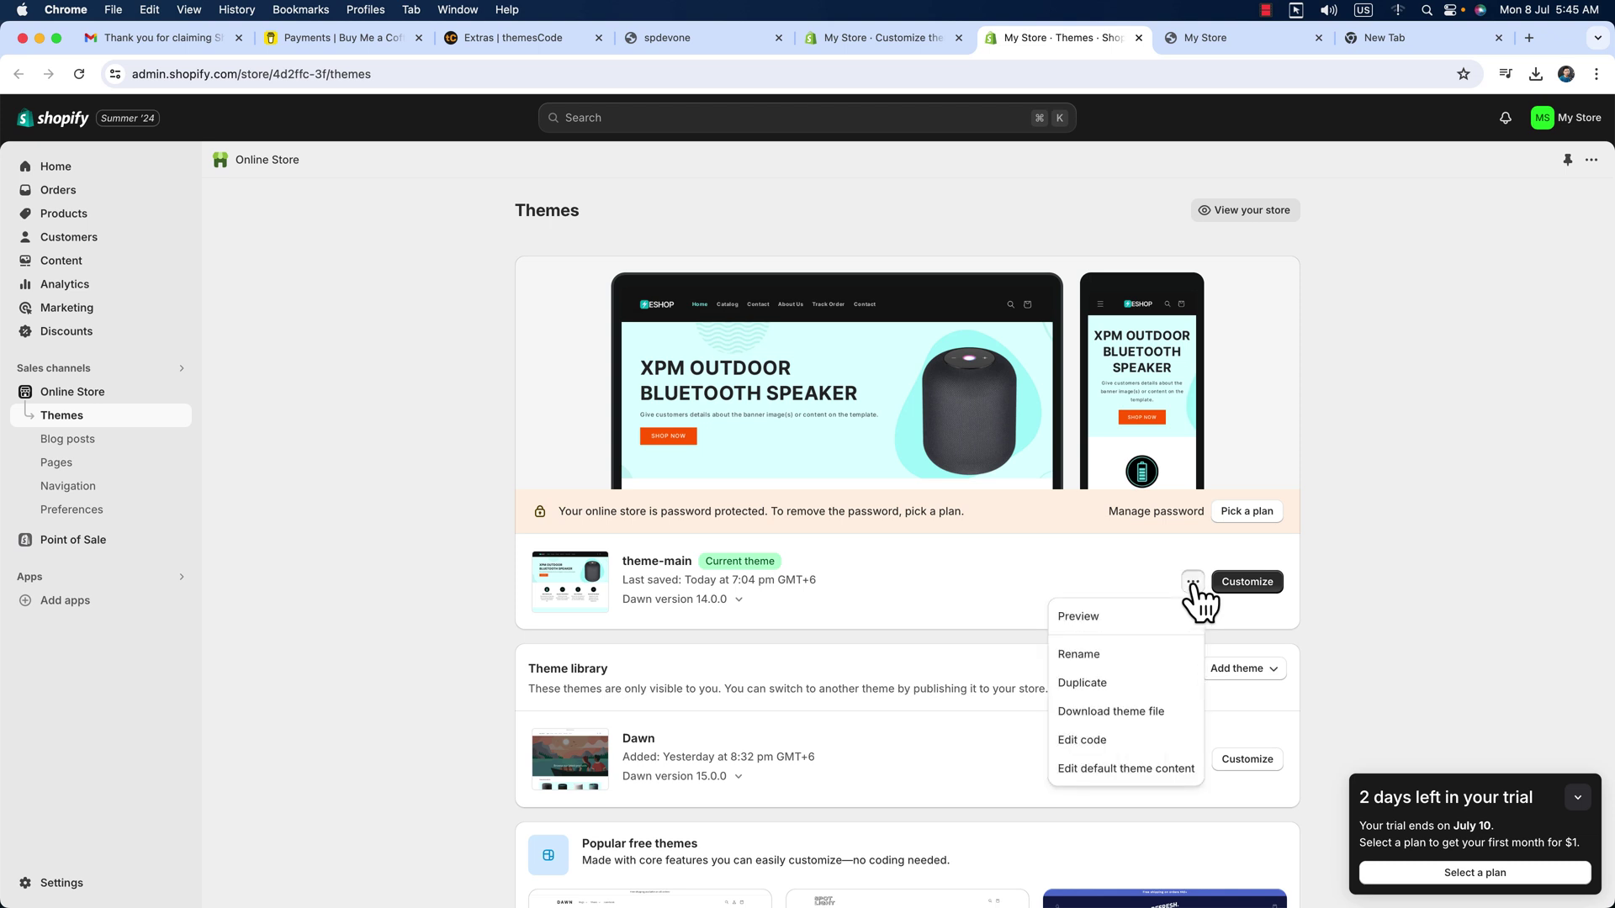
{"action": "left_click", "coordinate": [1119, 769]}
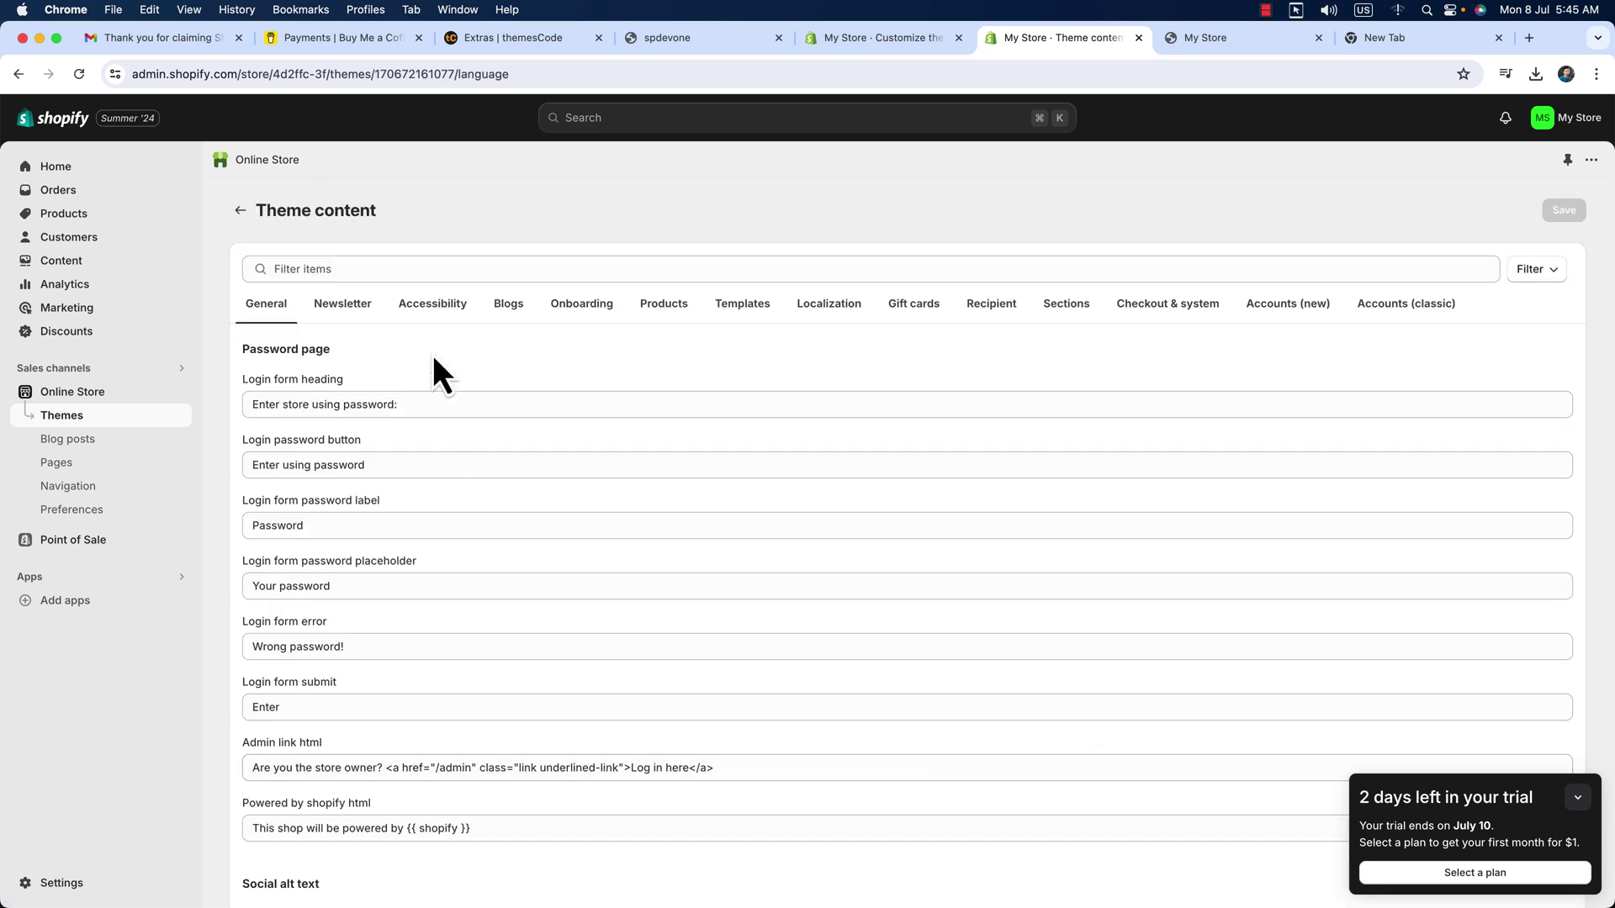
{"action": "left_click", "coordinate": [363, 268]}
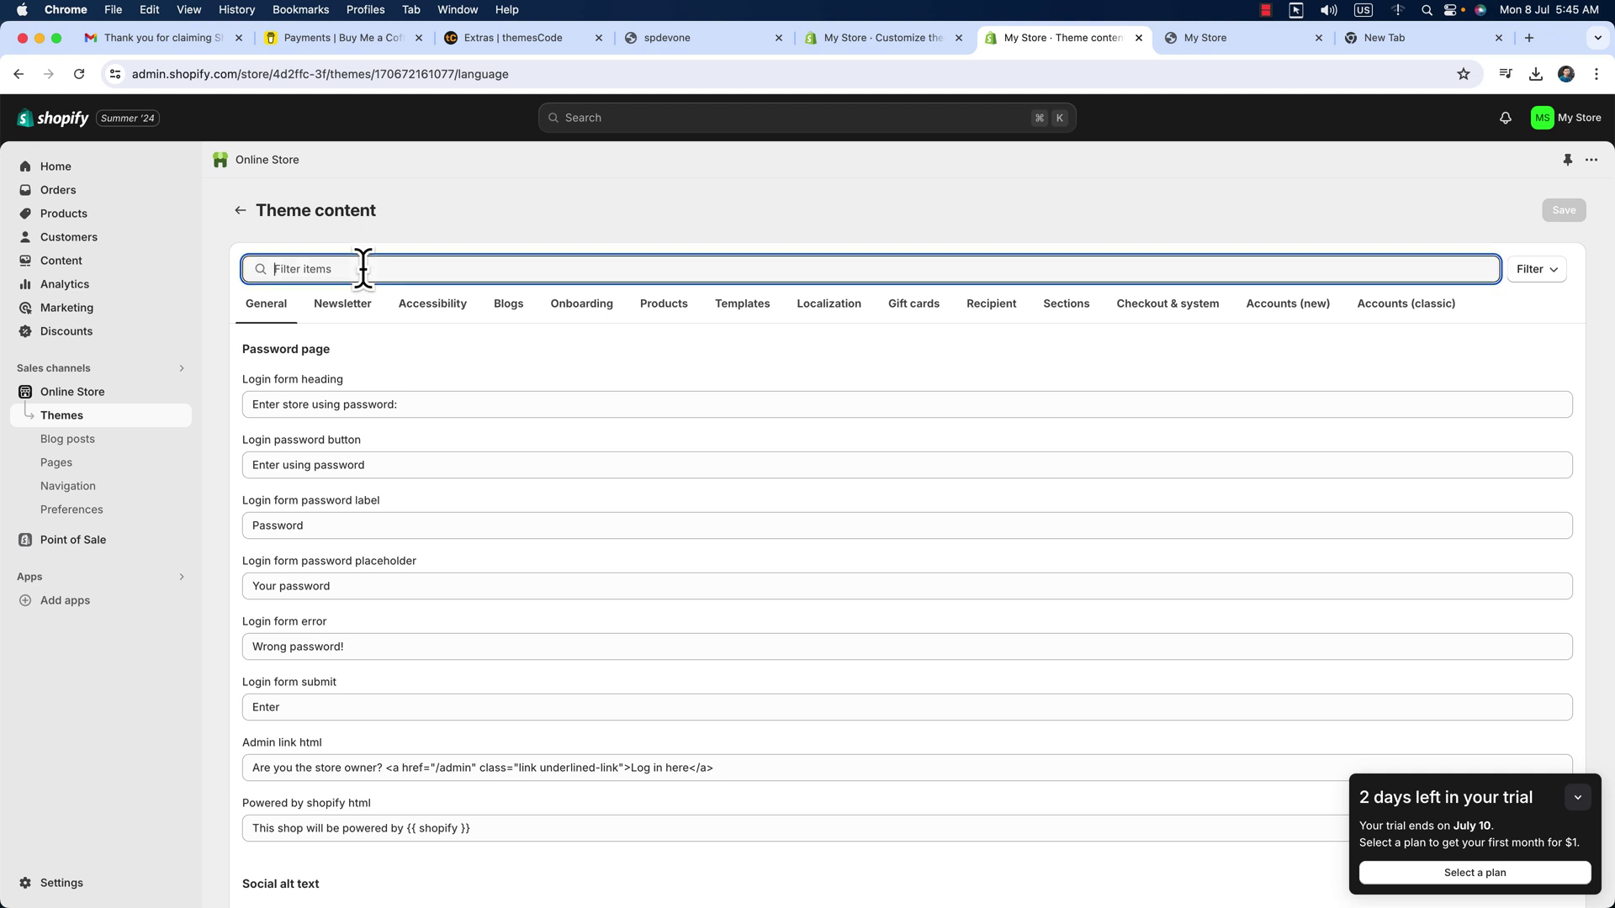
{"action": "type", "text": "pow"}
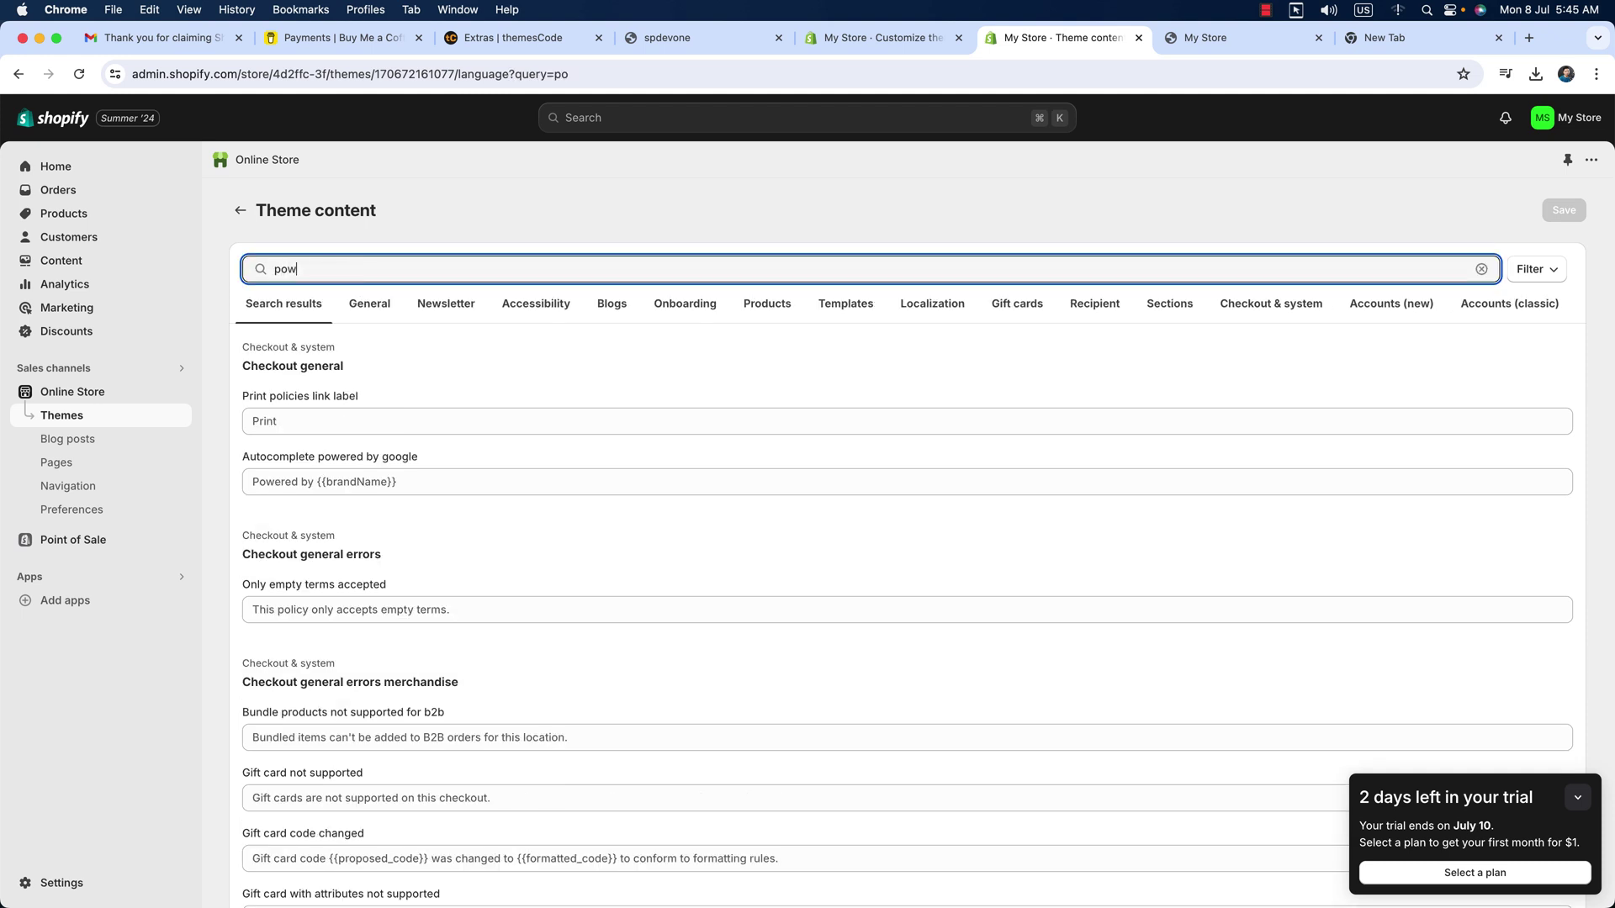
{"action": "type", "text": "ered"}
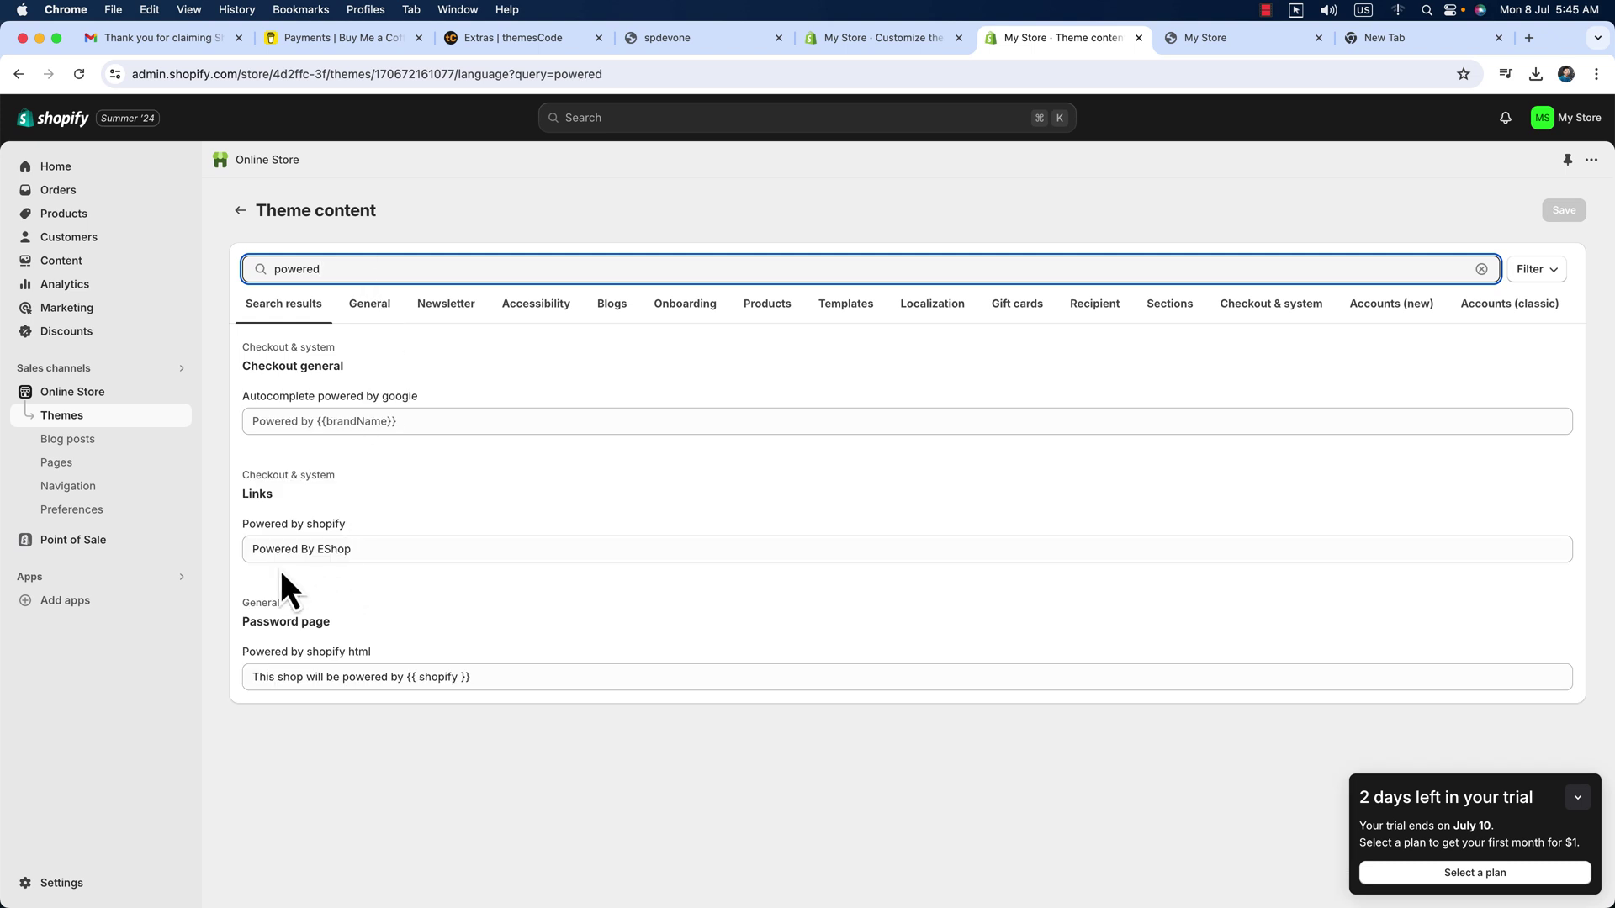
Step: Set the "Powered by shopify" link text to "Powered By EShop Update" and save the theme content
{"action": "left_click", "coordinate": [362, 555]}
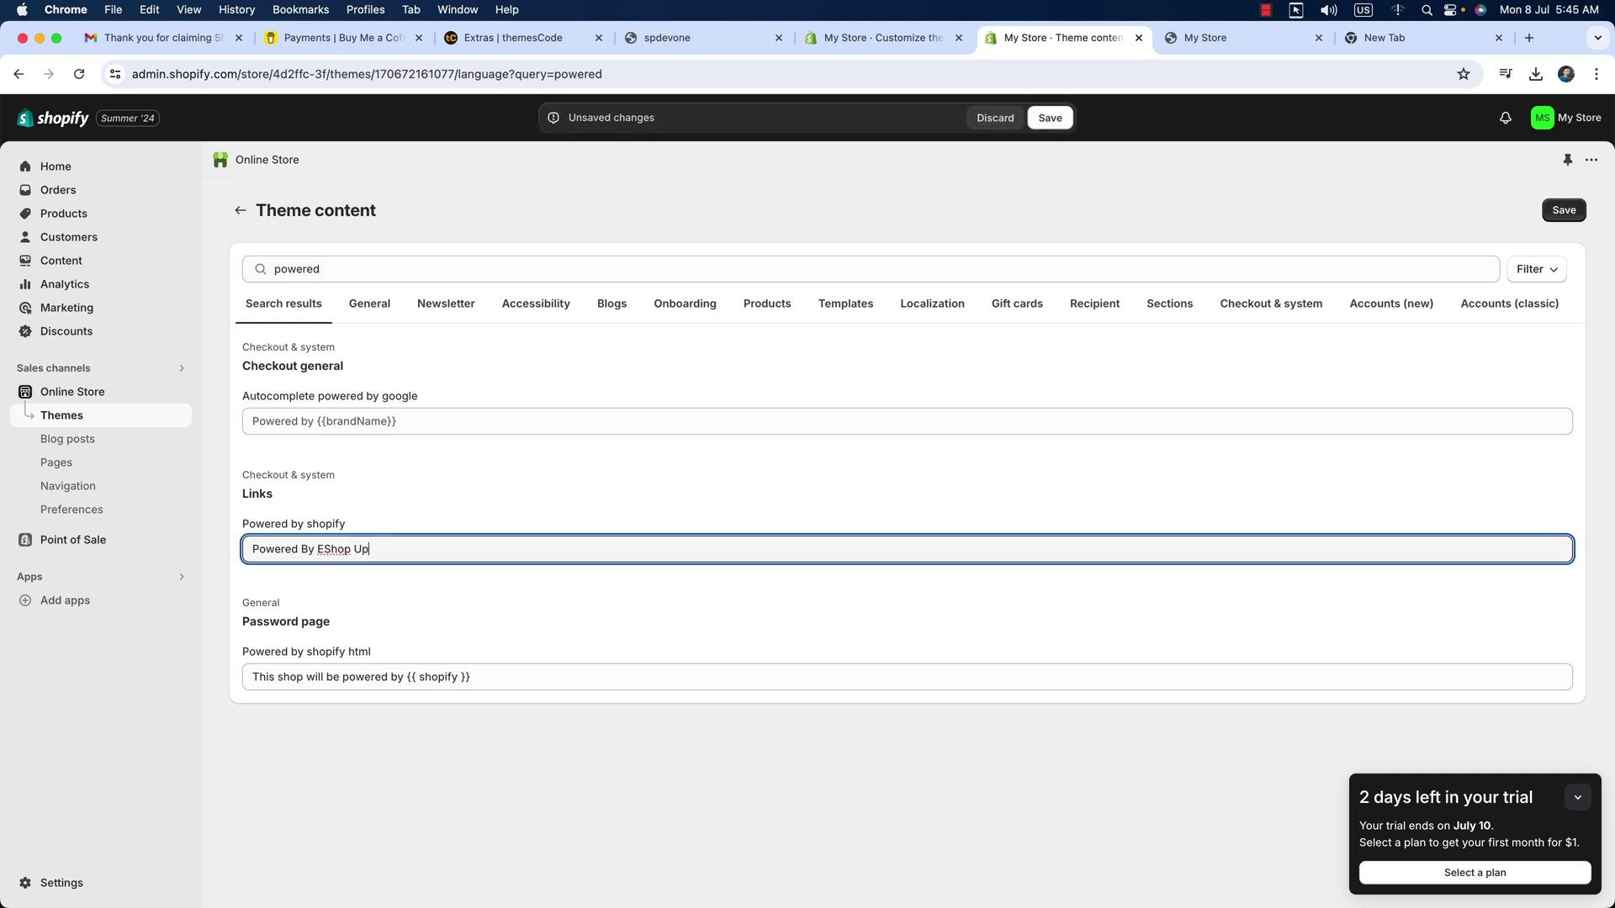
{"action": "type", "text": "Update"}
{"action": "left_click", "coordinate": [1564, 212]}
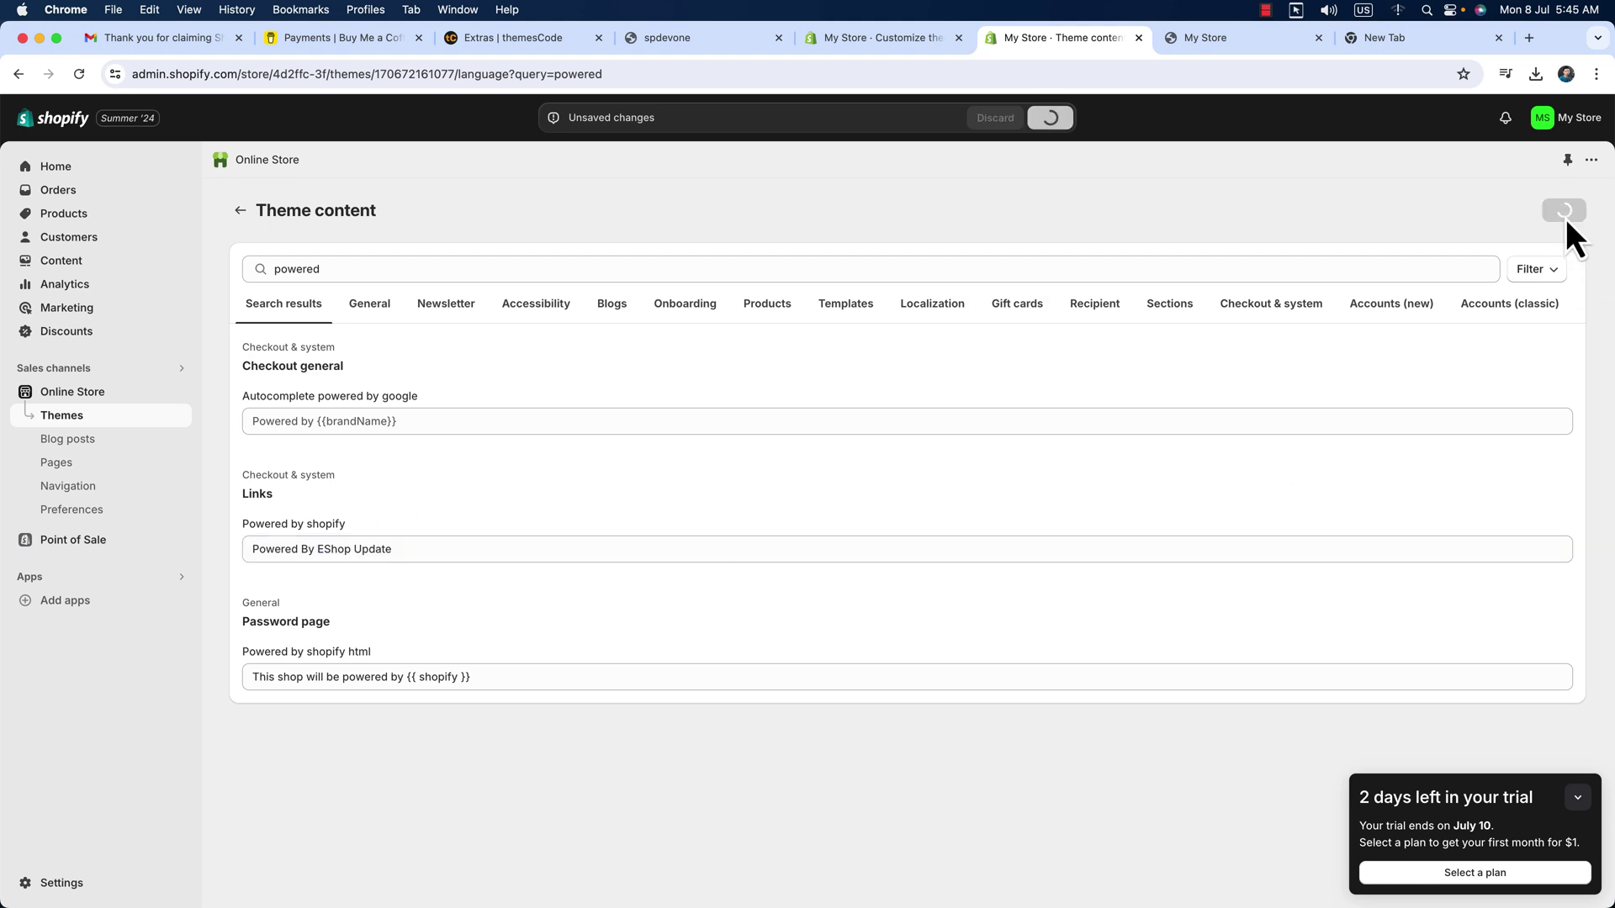
Step: Reload the My Store storefront and check the copyright line in its footer
{"action": "left_click", "coordinate": [875, 38]}
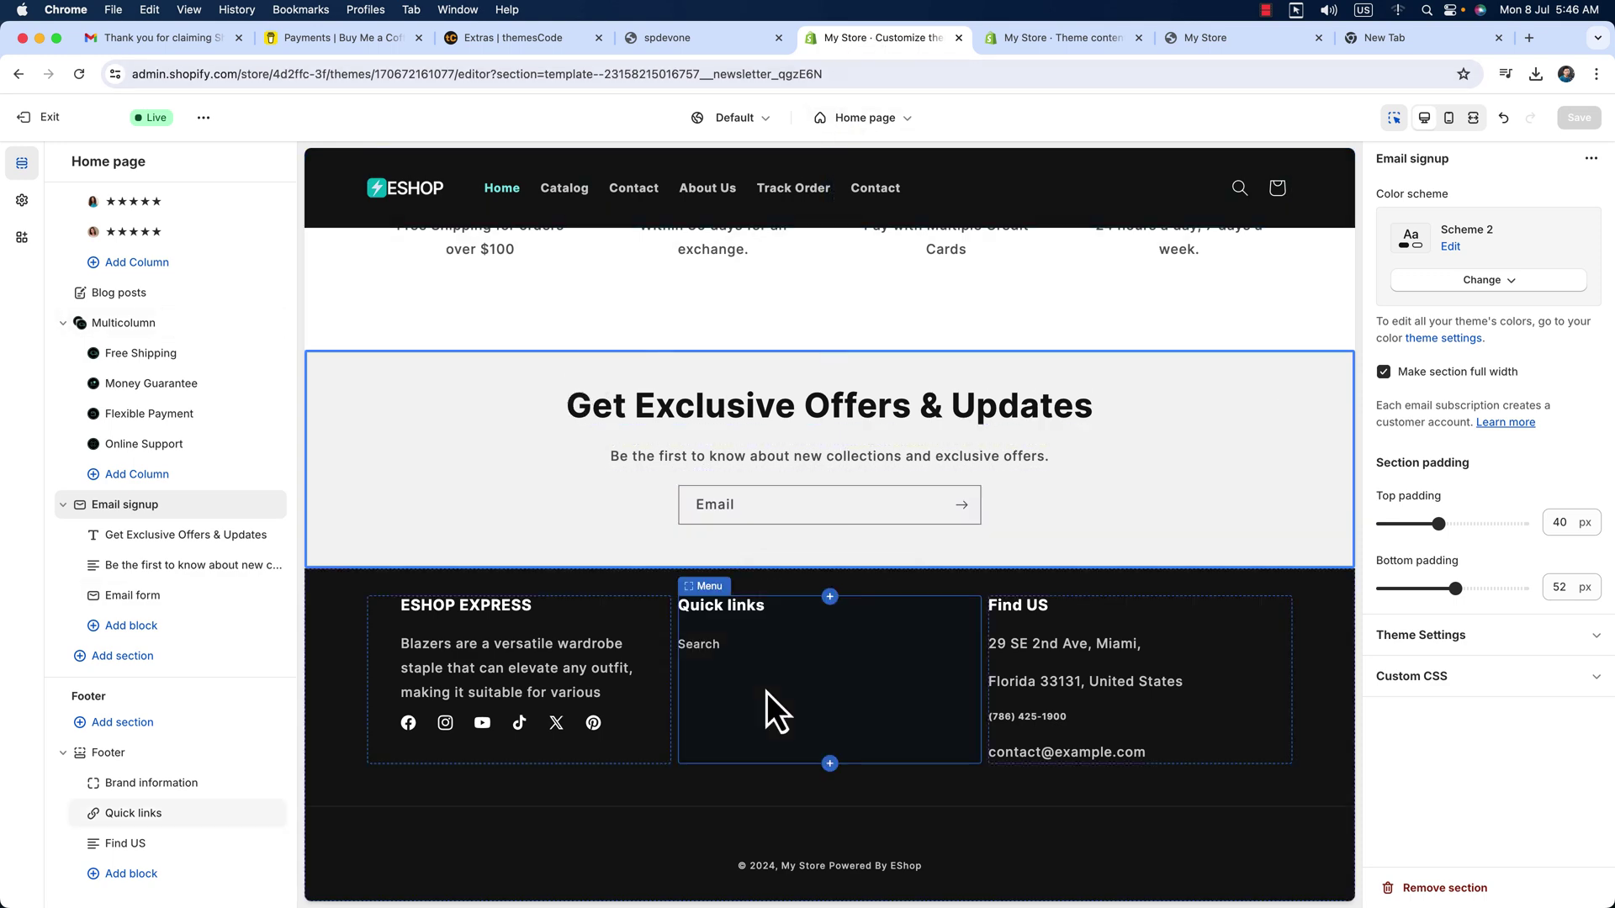
{"action": "scroll", "coordinate": [770, 688], "scroll_direction": "up", "scroll_amount": 15}
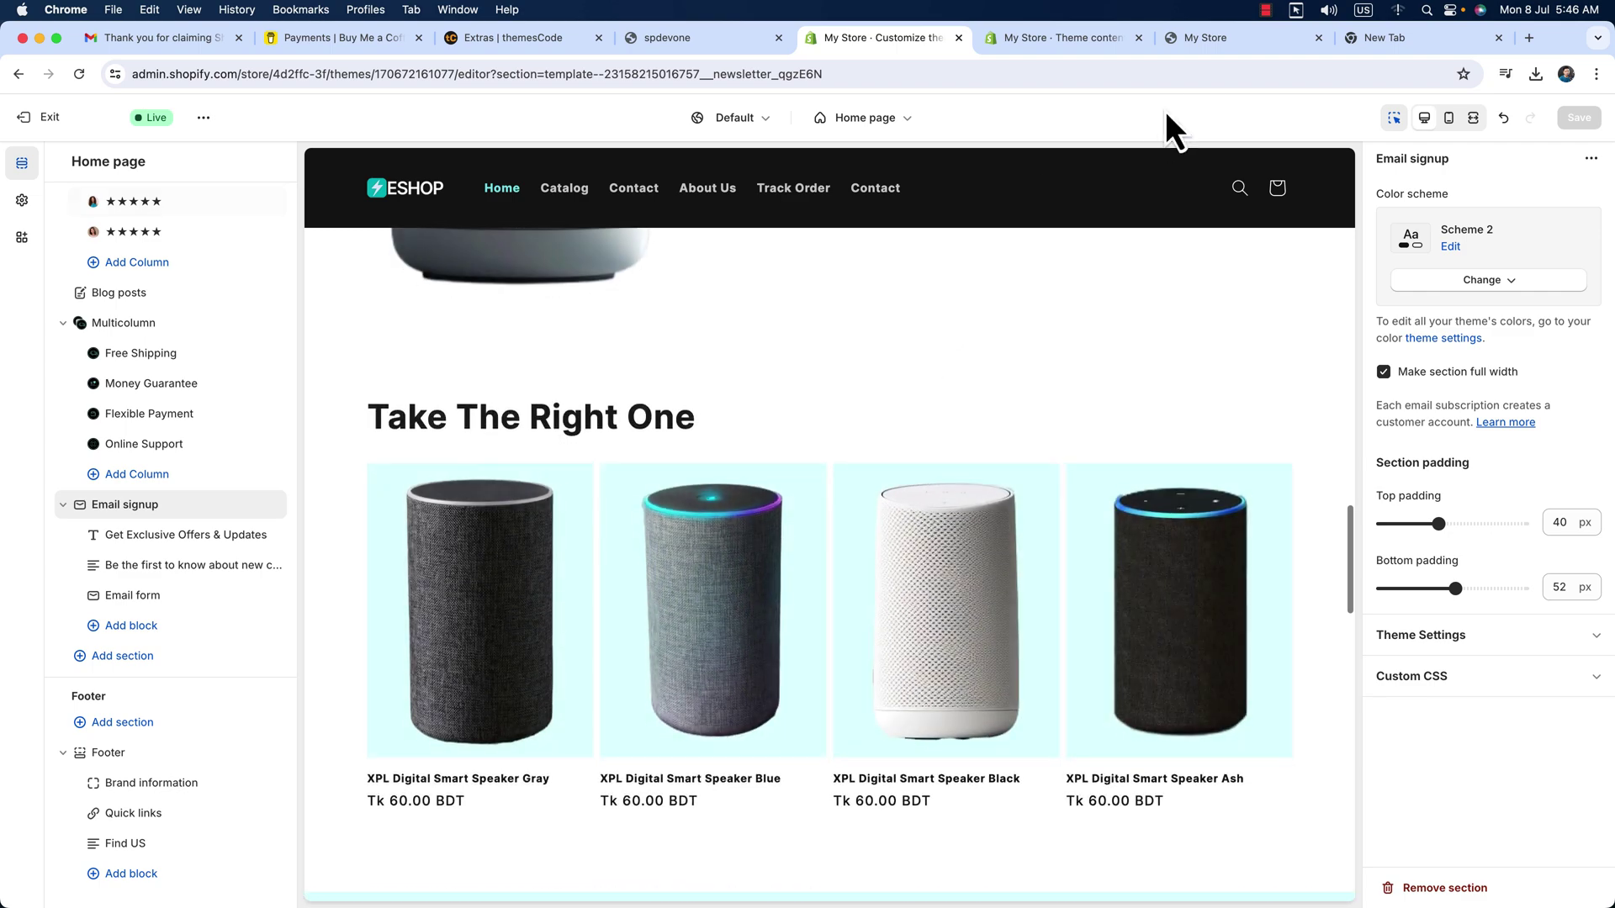
{"action": "left_click", "coordinate": [1224, 47]}
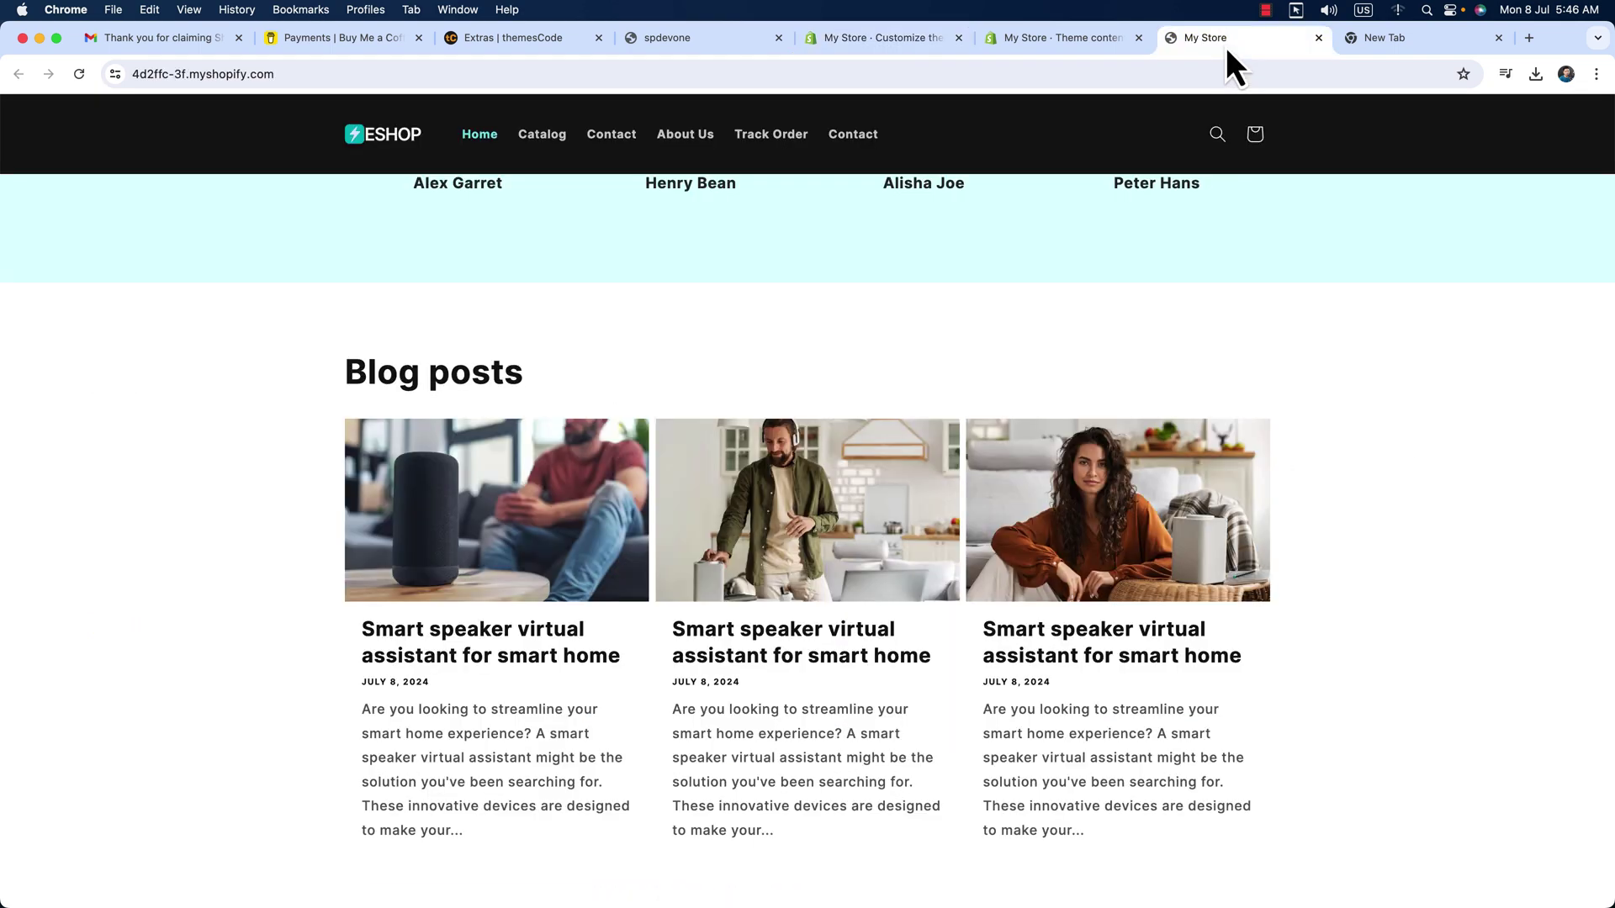
{"action": "left_click", "coordinate": [87, 81]}
{"action": "scroll", "coordinate": [515, 323], "scroll_direction": "down", "scroll_amount": 10}
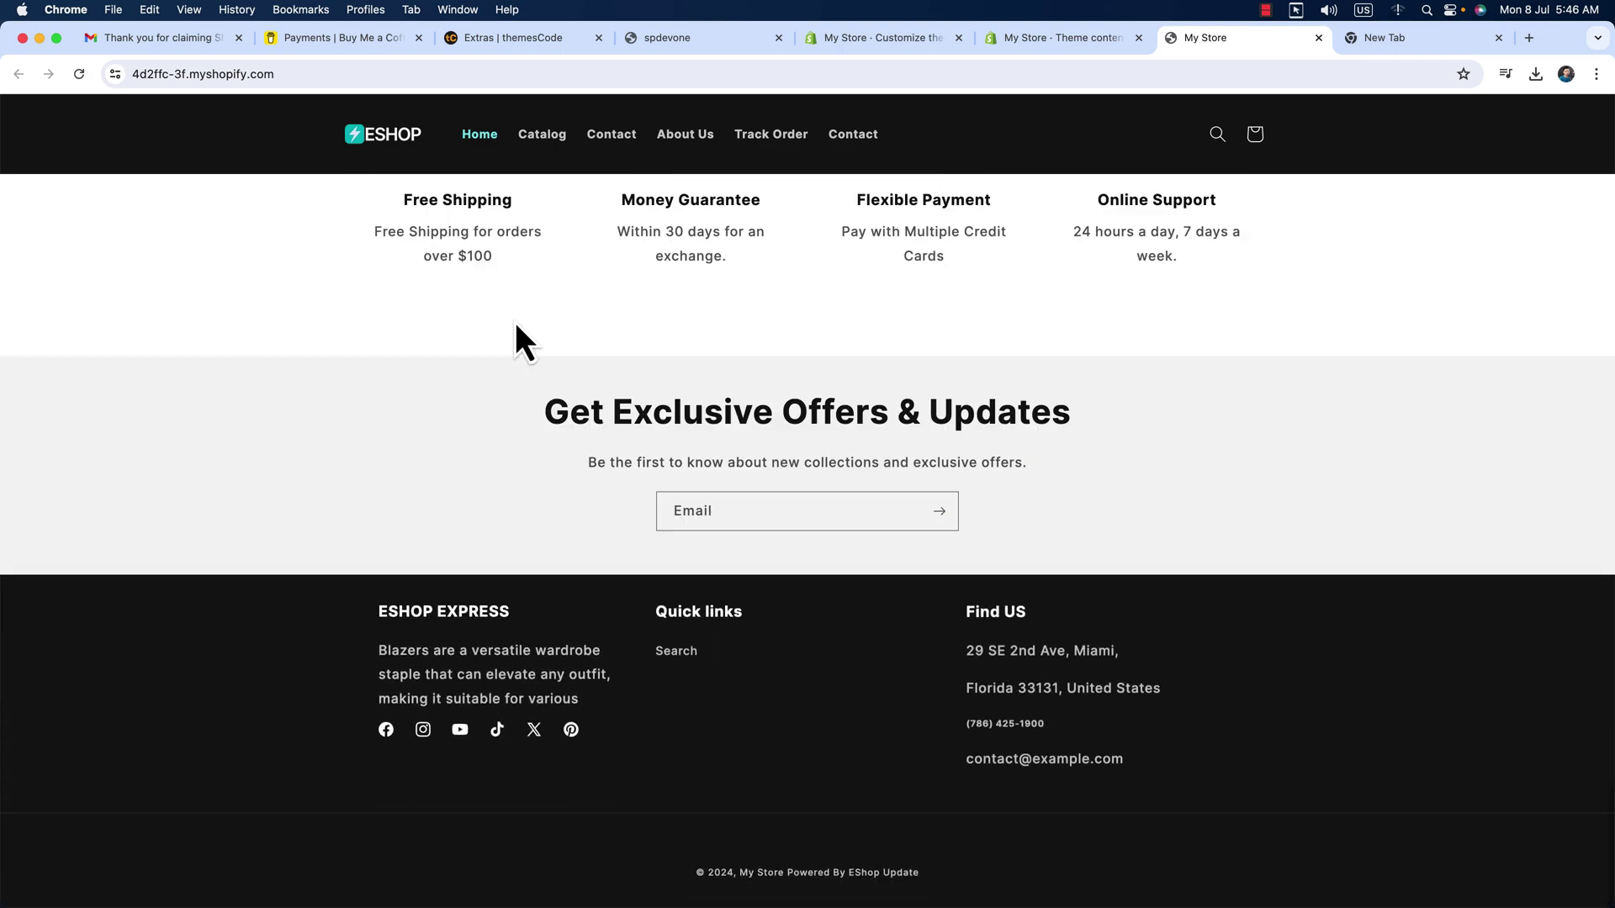
Step: Look over the storefront home page from the banner down through the customer reviews and blog posts to the footer
{"action": "scroll", "coordinate": [515, 322], "scroll_direction": "up", "scroll_amount": 15}
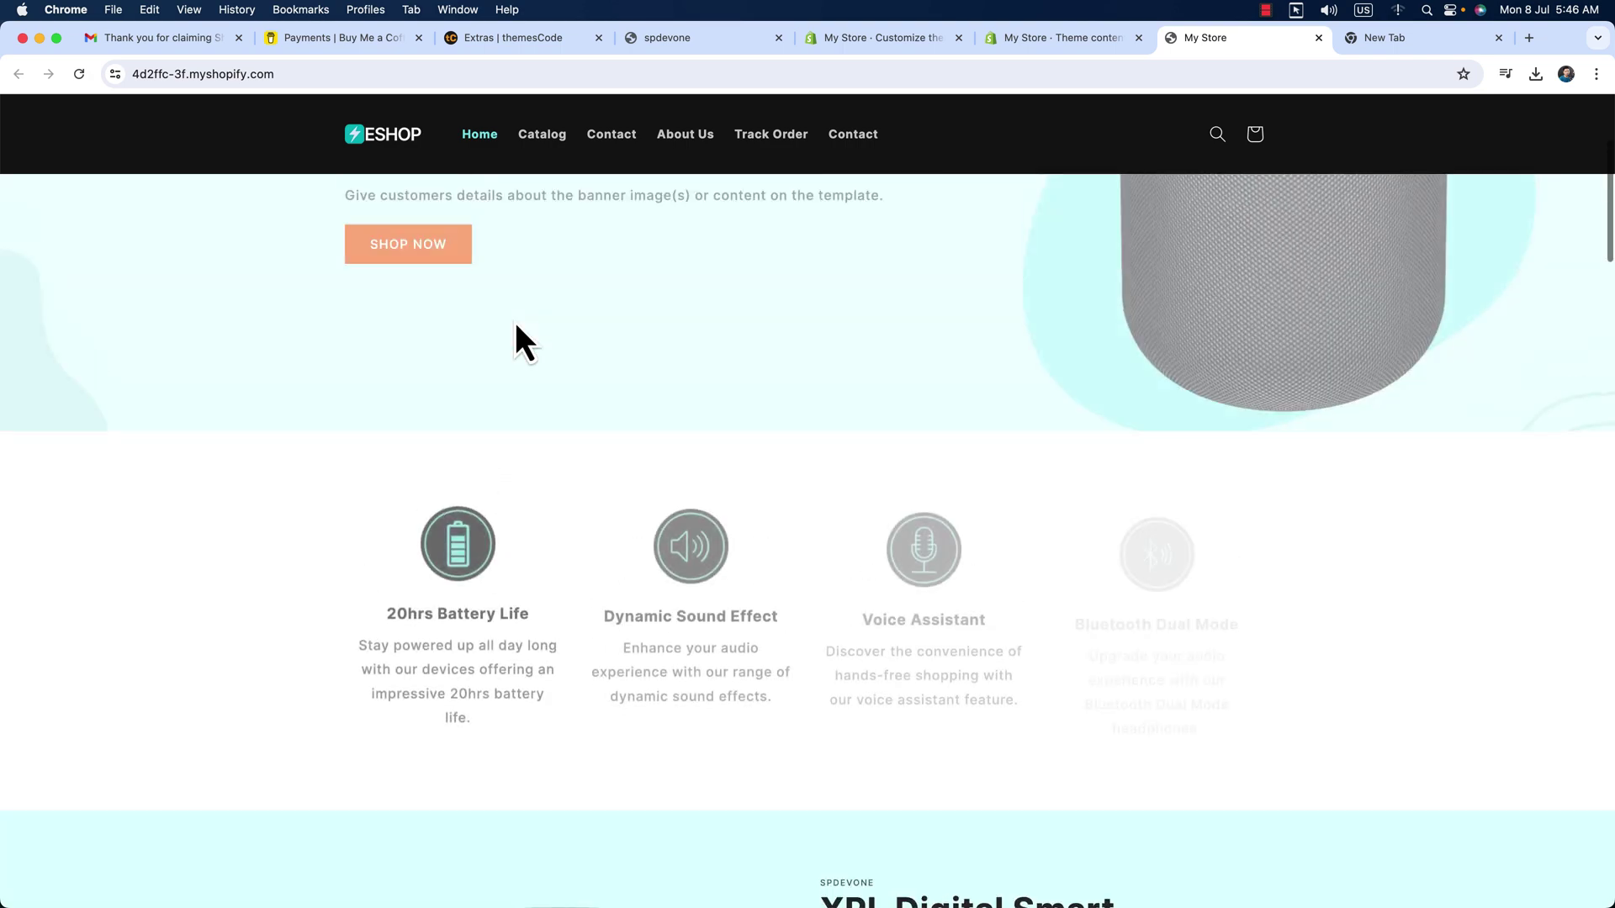
{"action": "scroll", "coordinate": [515, 321], "scroll_direction": "up", "scroll_amount": 4}
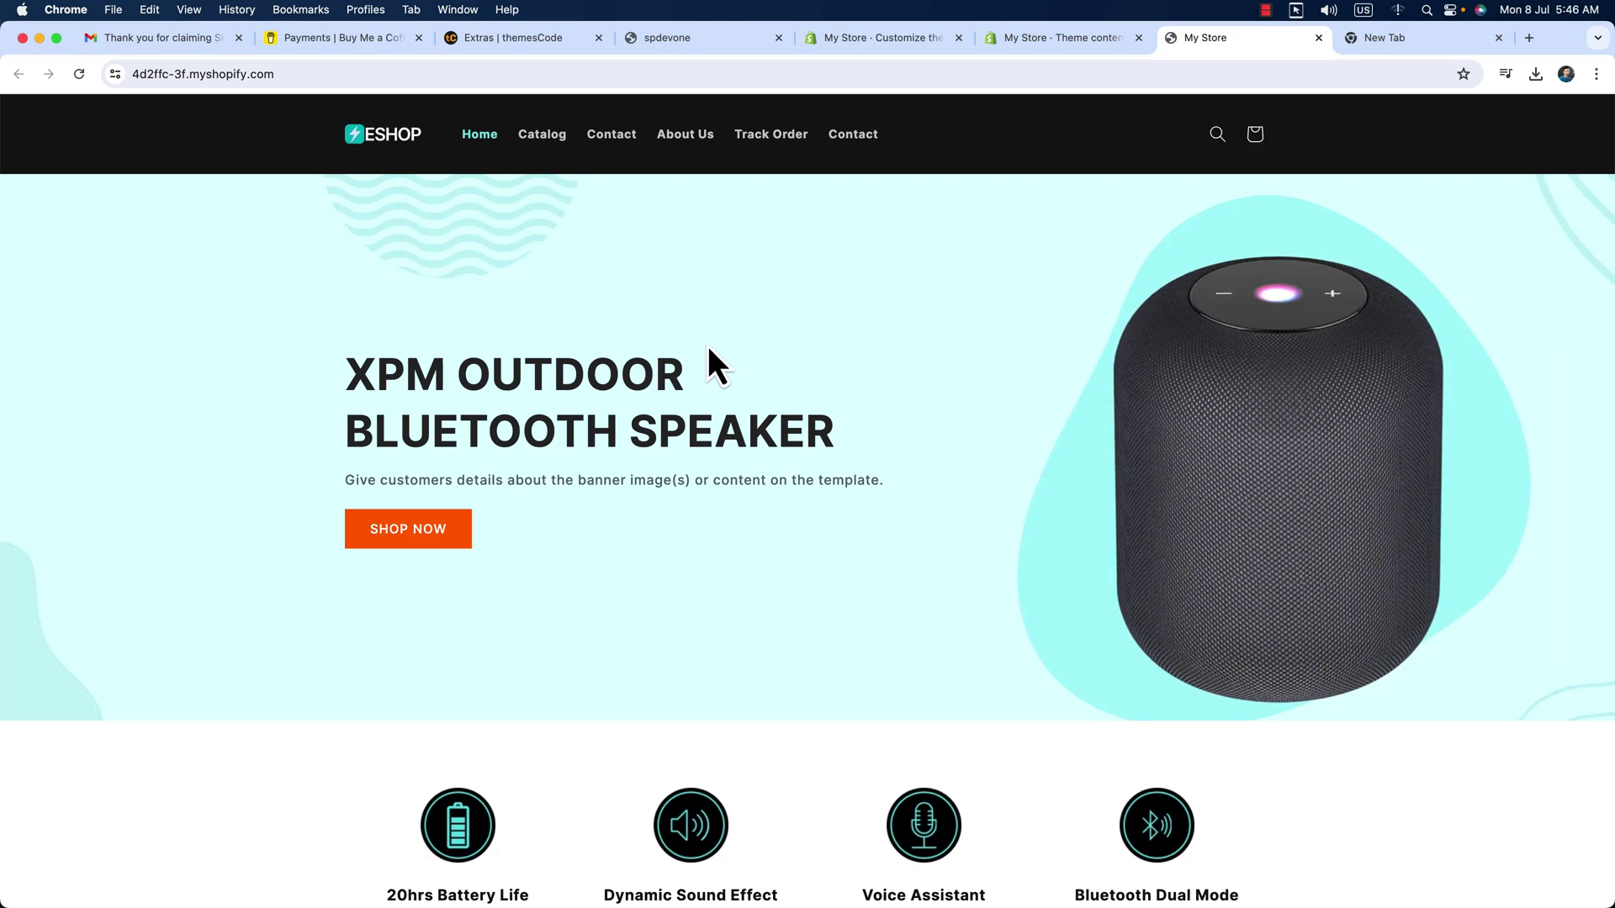
{"action": "scroll", "coordinate": [710, 351], "scroll_direction": "down", "scroll_amount": 15}
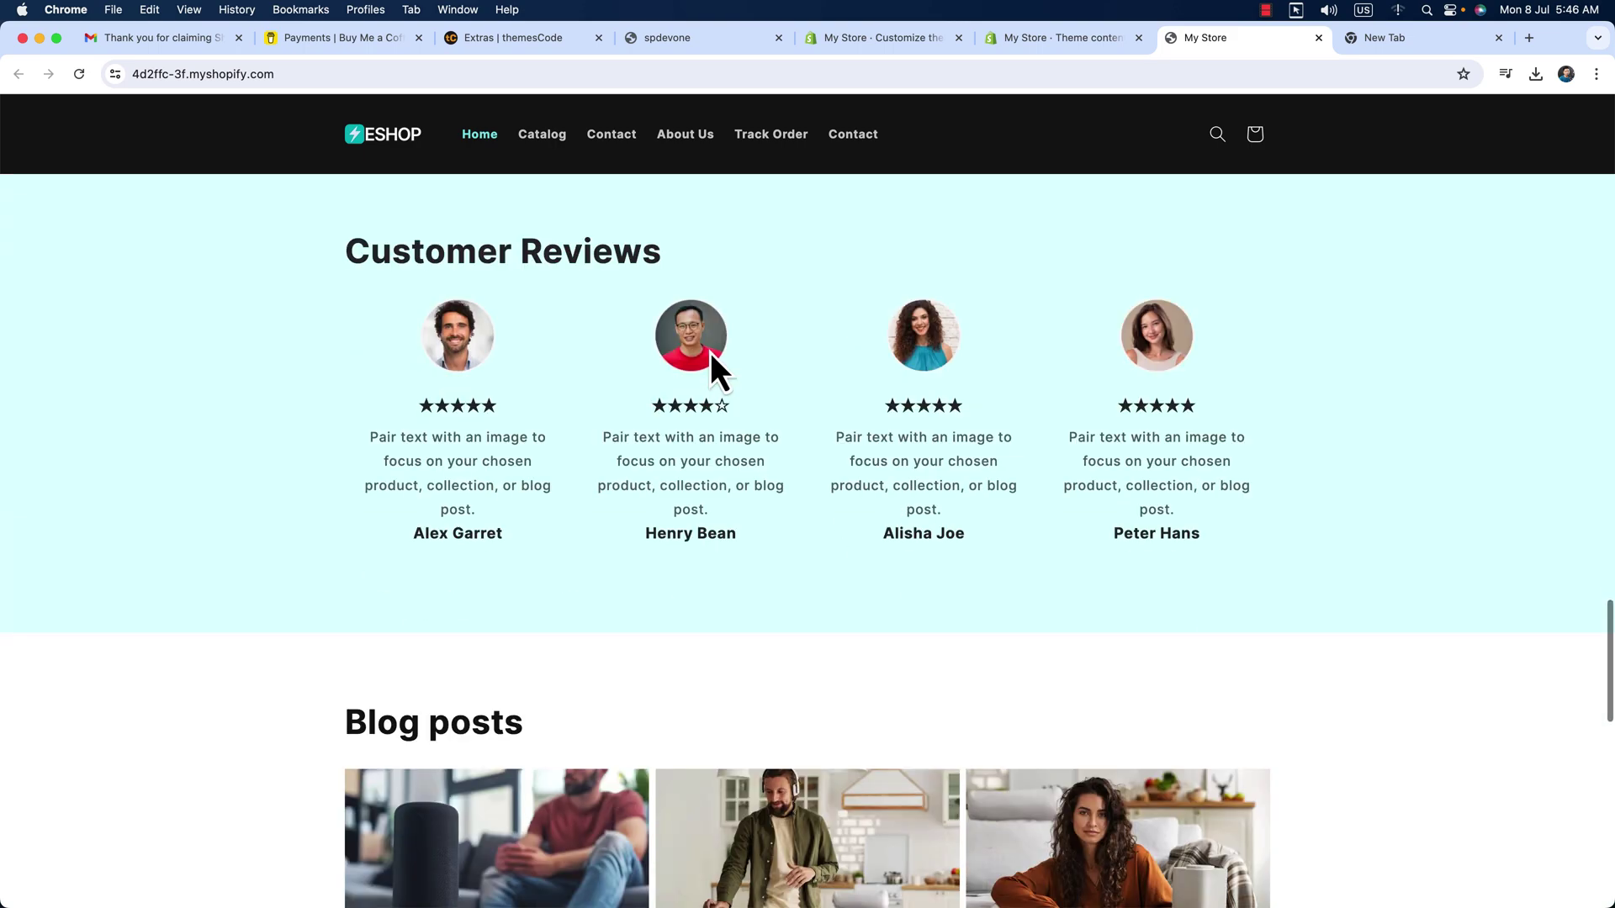
{"action": "scroll", "coordinate": [709, 353], "scroll_direction": "down", "scroll_amount": 10}
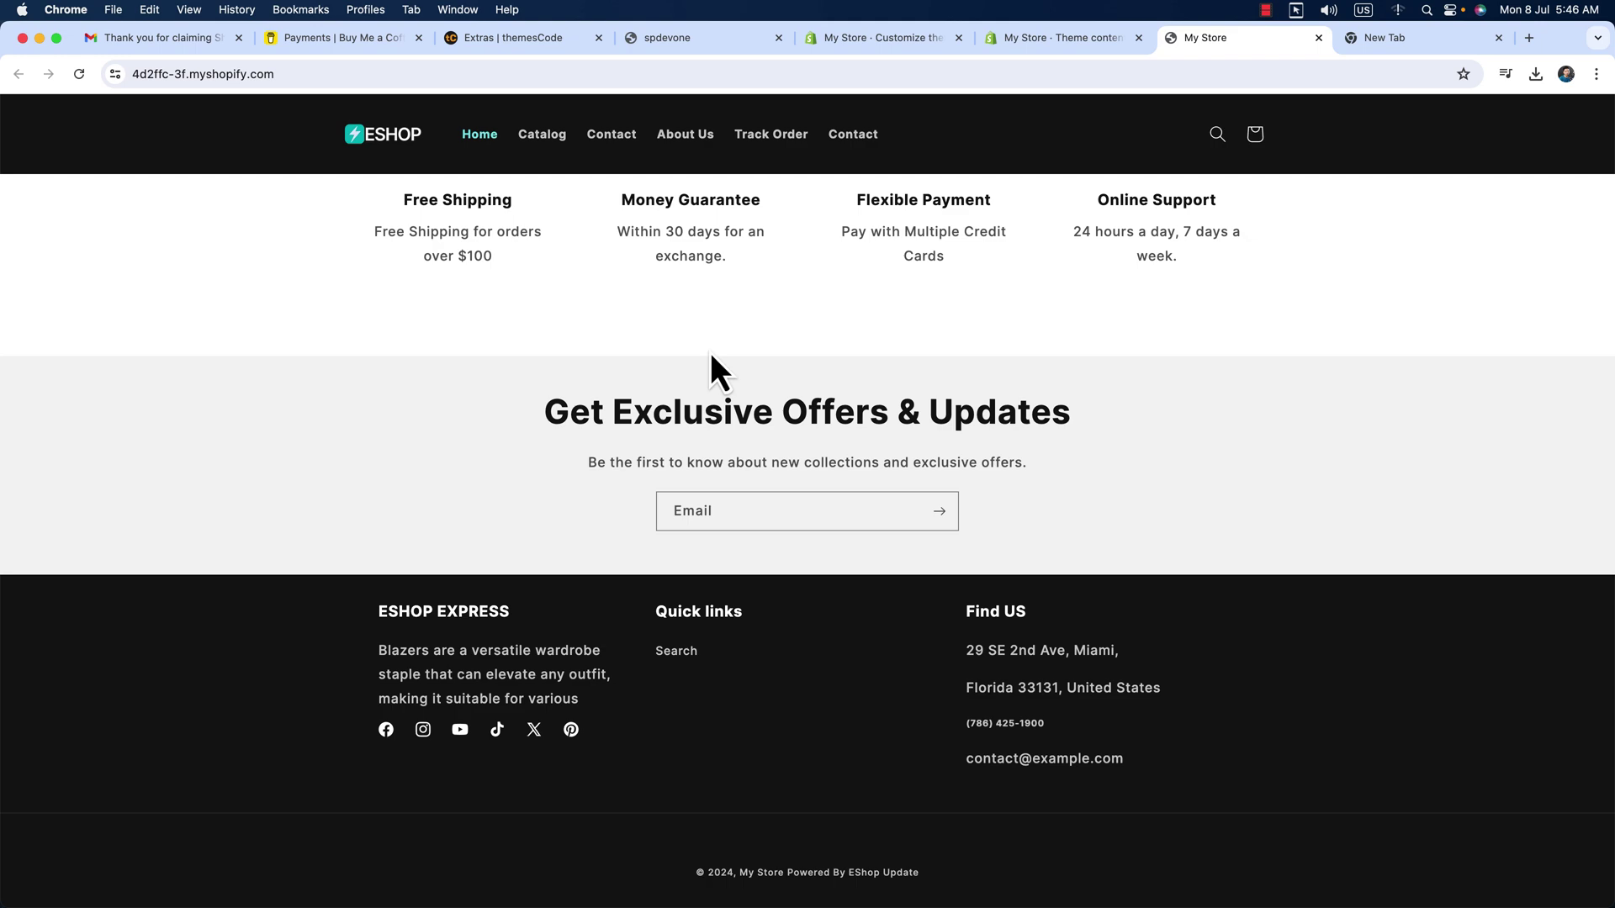
{"action": "scroll", "coordinate": [710, 351], "scroll_direction": "up", "scroll_amount": 15}
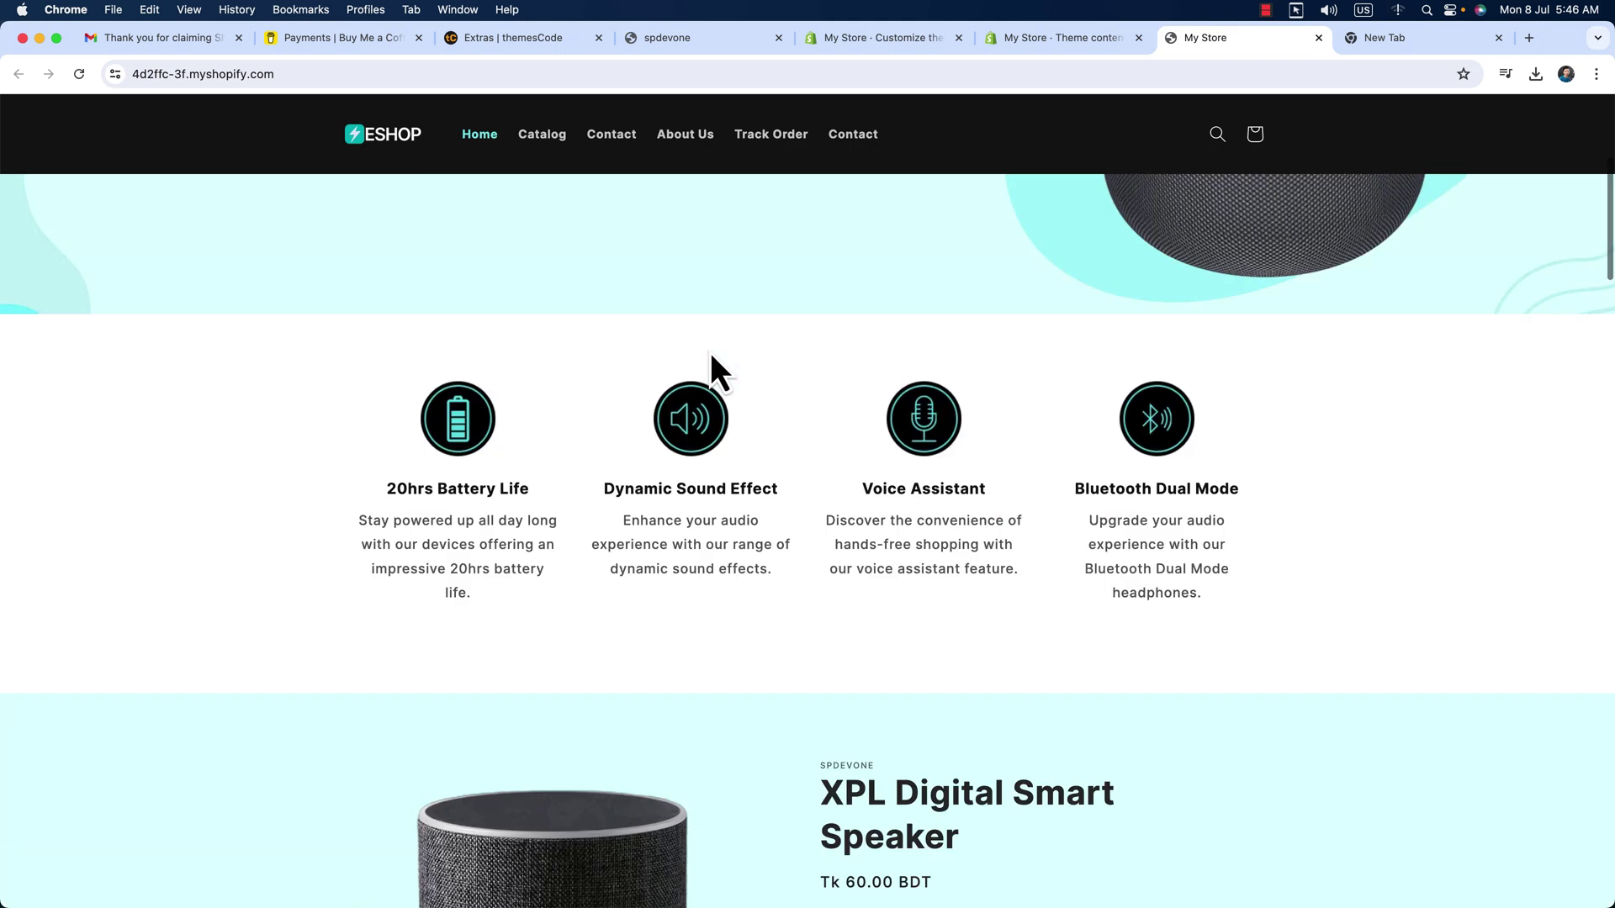
{"action": "scroll", "coordinate": [710, 351], "scroll_direction": "up", "scroll_amount": 5}
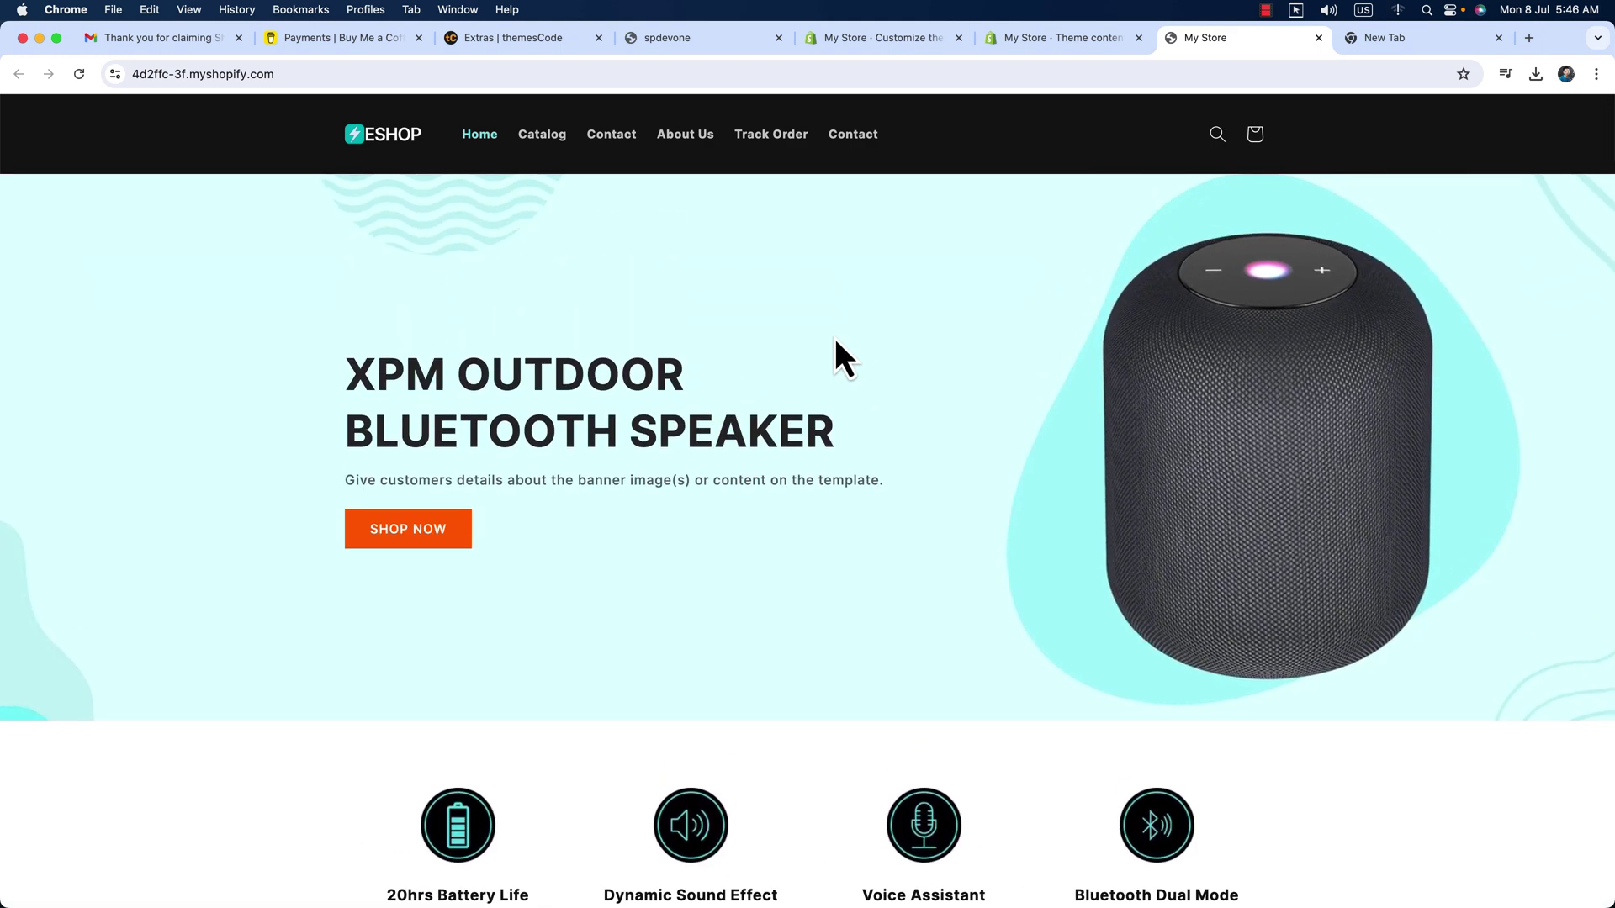